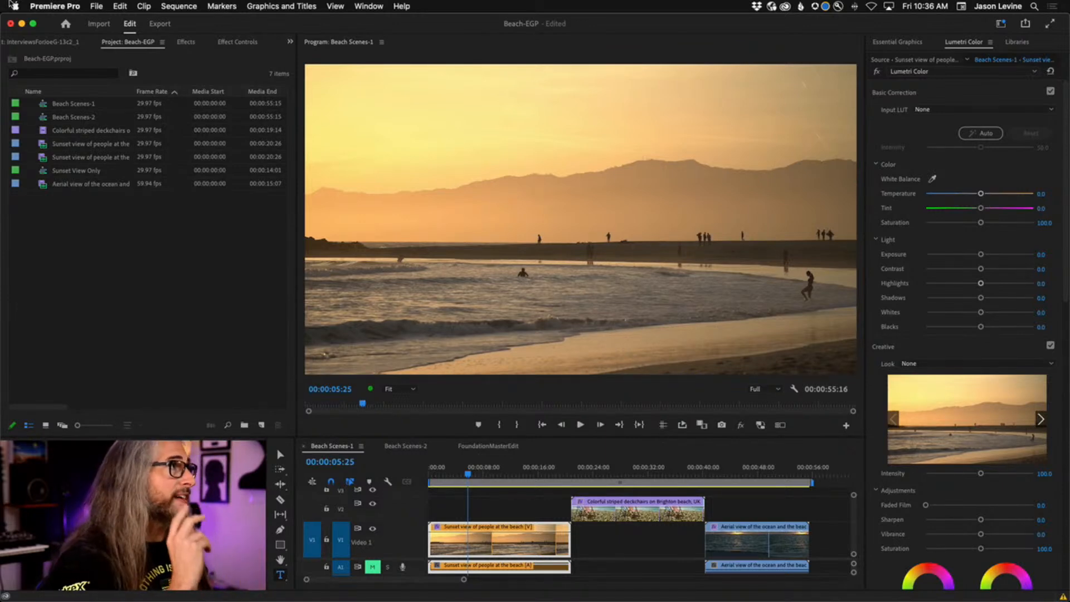
Show the File > New submenu listing the new items you can create.
click(96, 6)
mouse_move(101, 19)
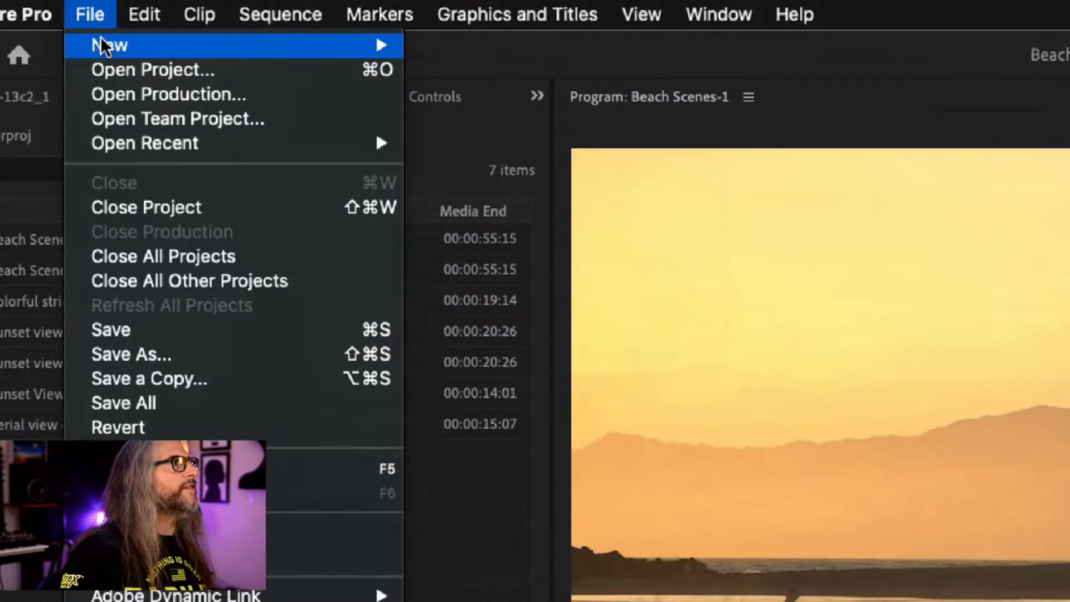
Create Legacy Title 'Title 01', accept the retirement warning, and move the titler window left.
mouse_move(210, 48)
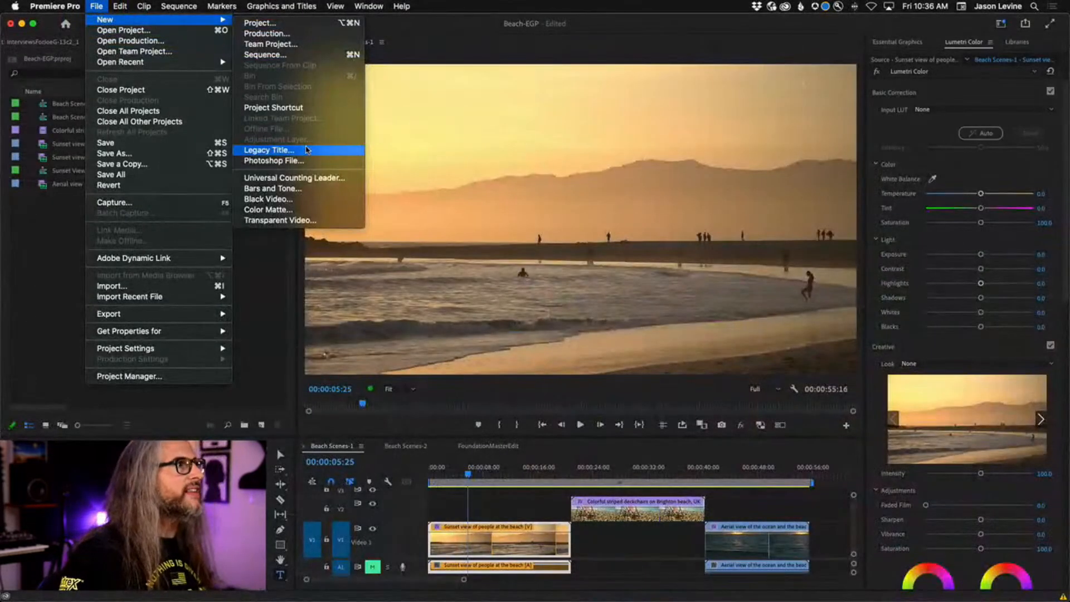
click(306, 149)
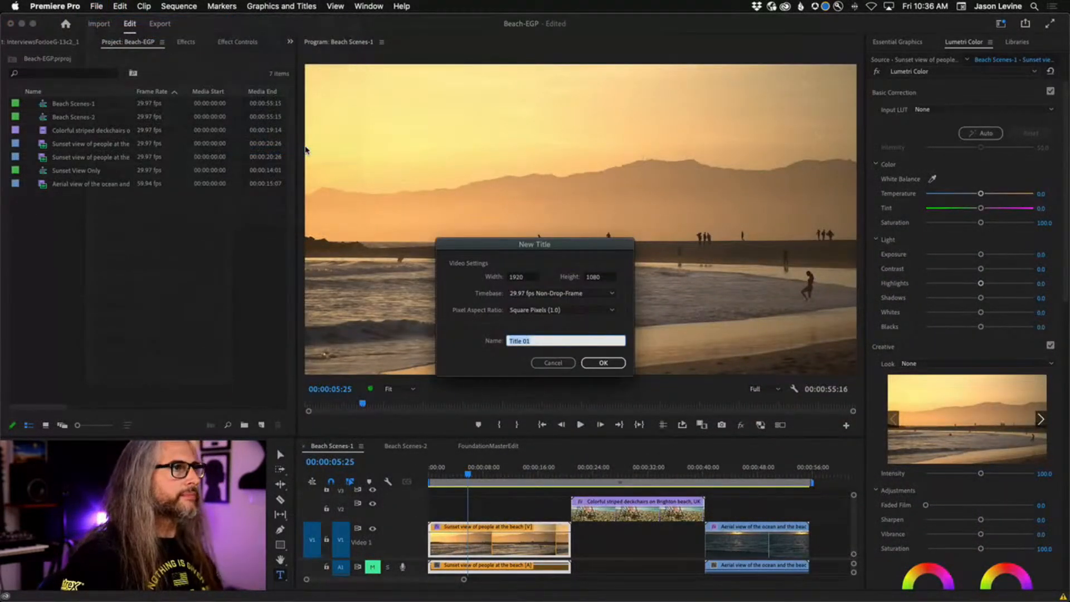
click(615, 364)
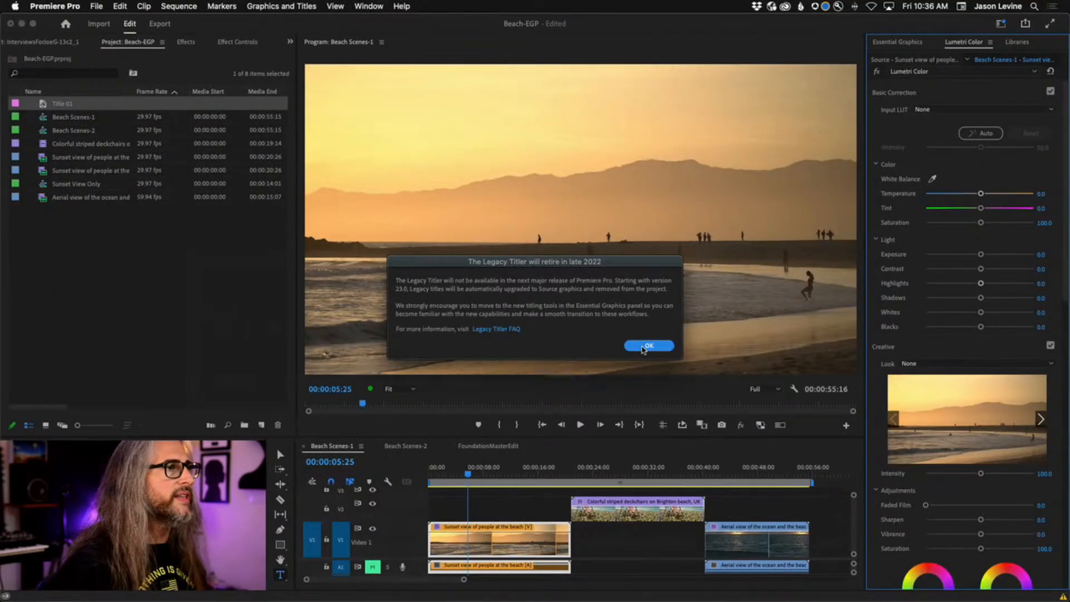
click(640, 346)
drag(616, 96, 502, 109)
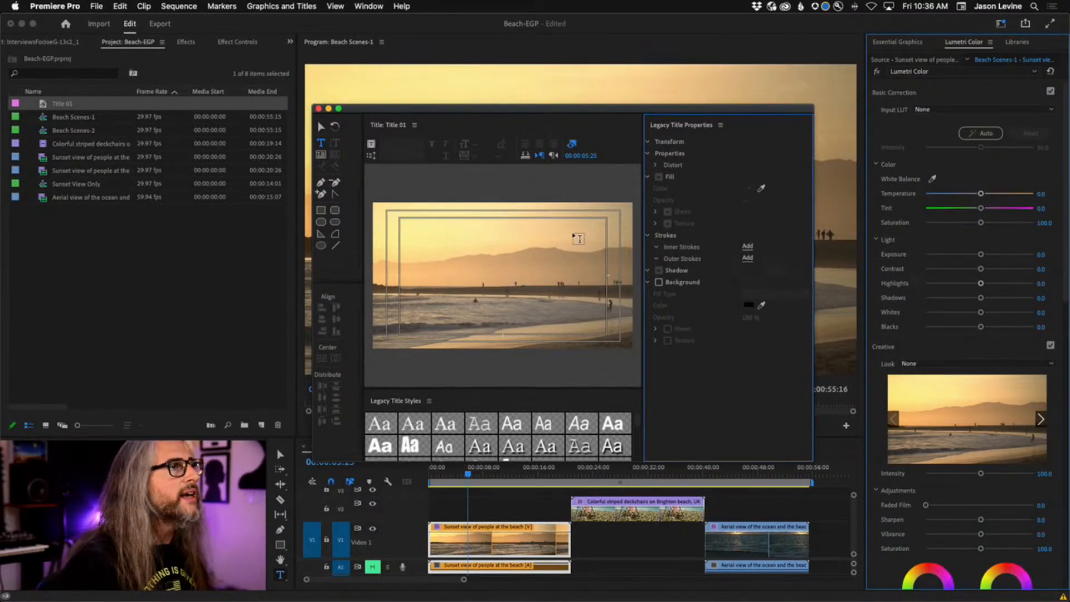
Enlarge the Legacy Title window and scrub the playhead to 00:00:04:14.
drag(314, 106, 273, 50)
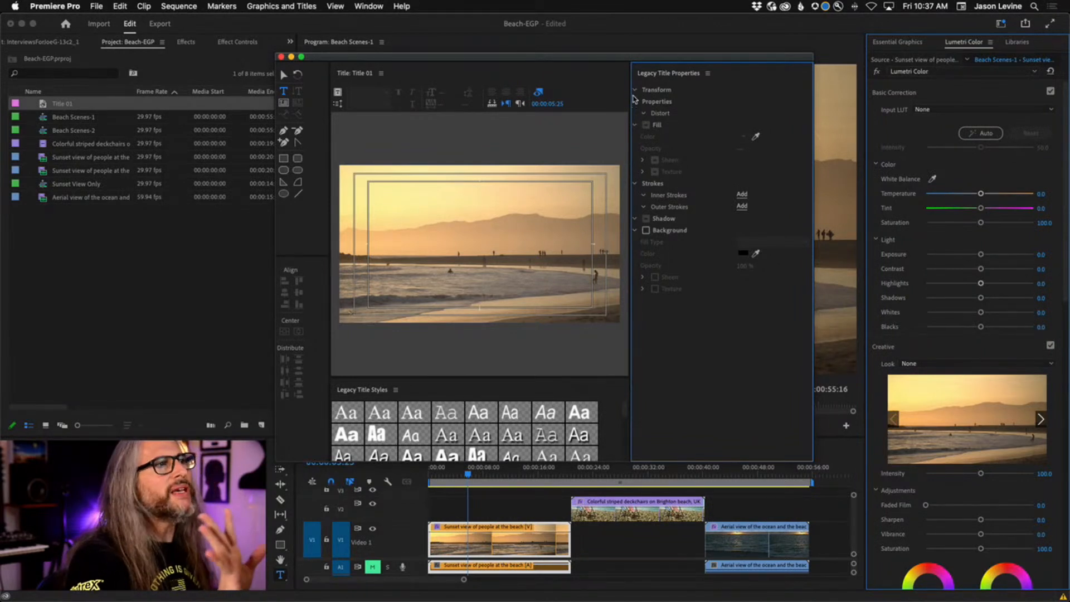
click(485, 235)
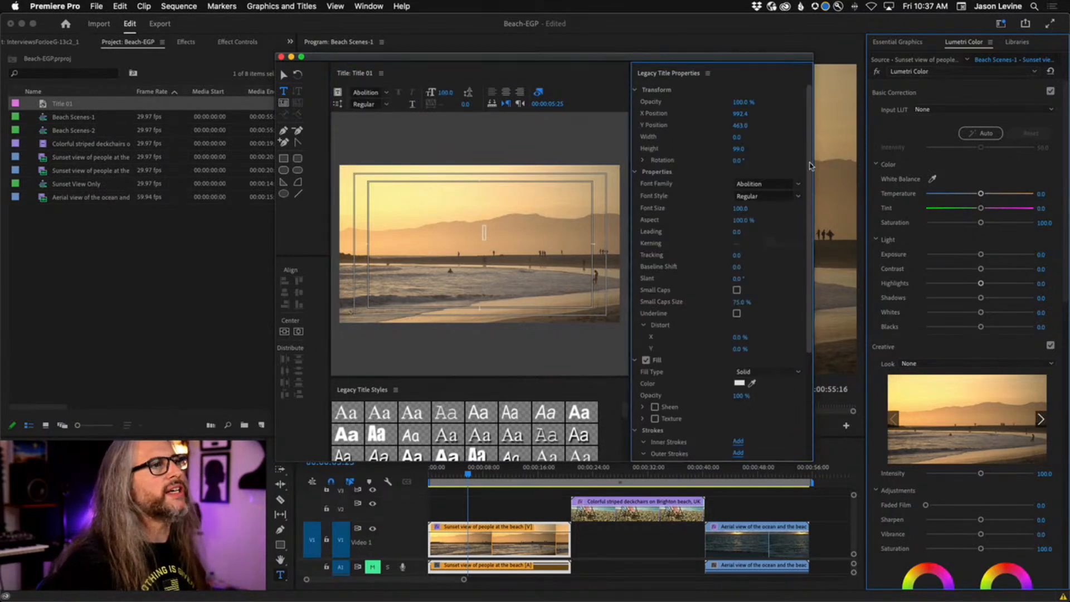
scroll(811, 166, down, 3)
scroll(658, 183, up, 3)
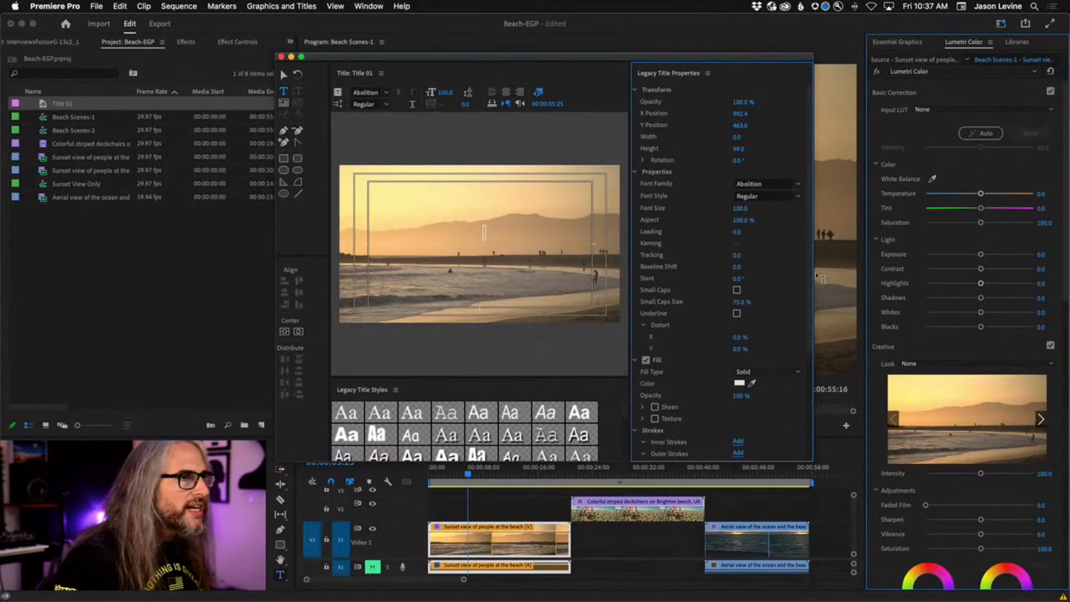
scroll(803, 267, down, 6)
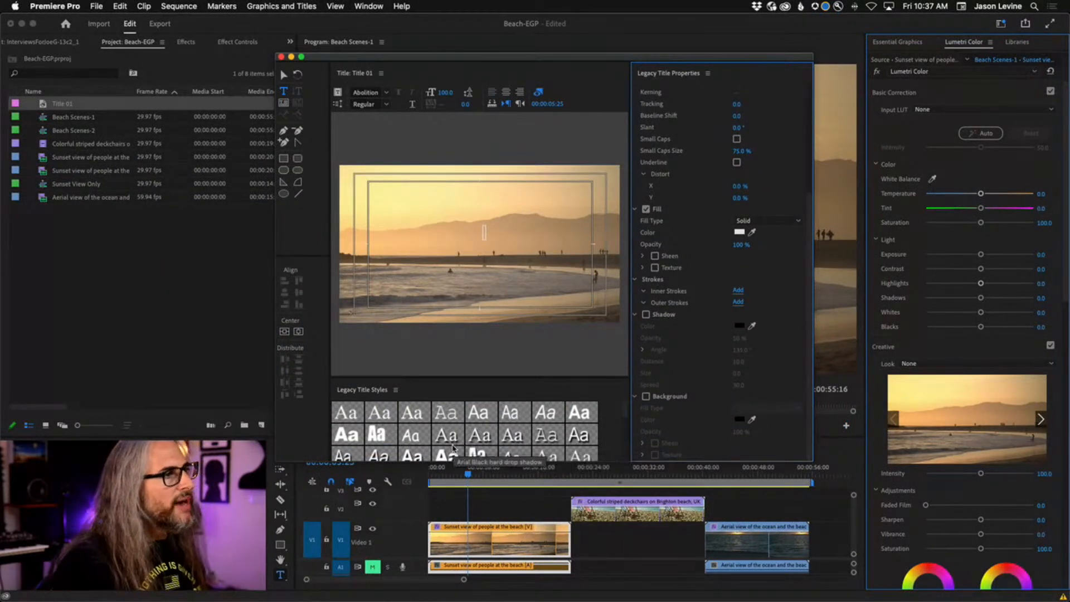
drag(624, 411, 634, 462)
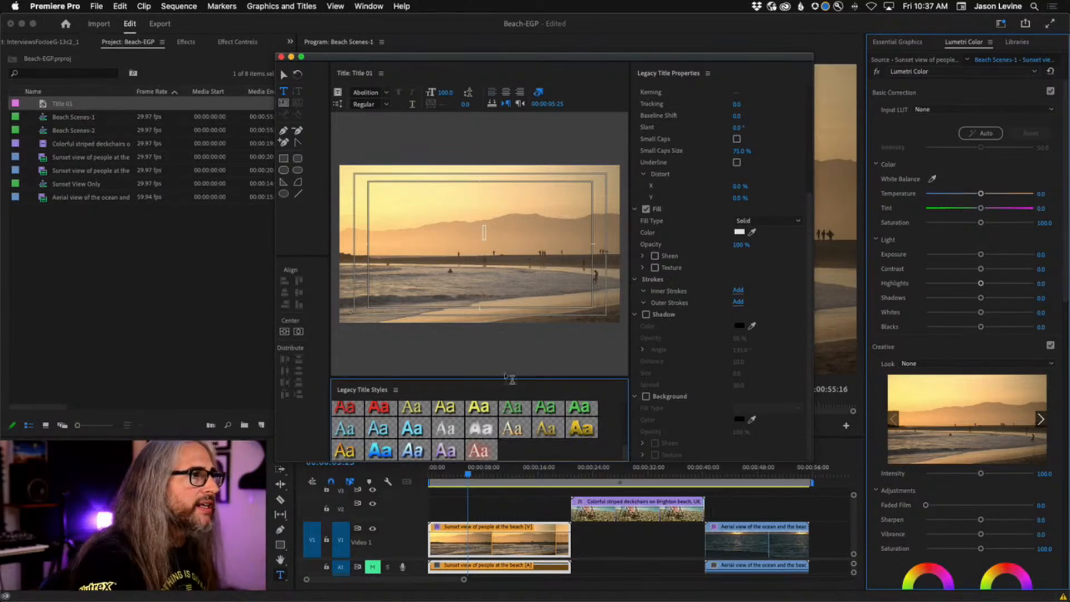
mouse_move(469, 475)
mouse_down()
mouse_move(559, 480)
mouse_move(458, 478)
mouse_up()
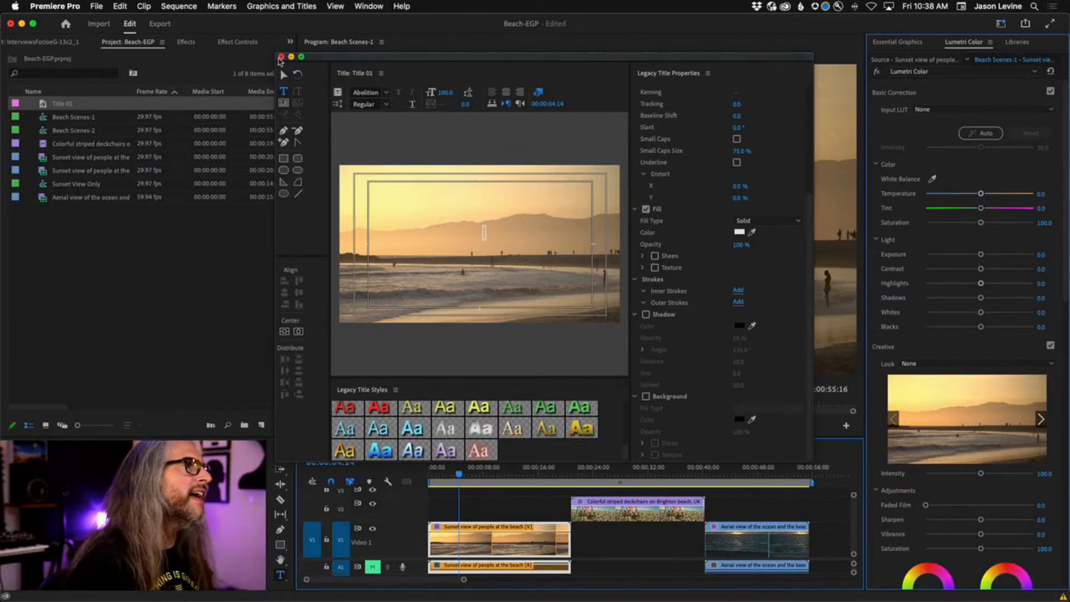
Close the Legacy Titler and switch to Essential Graphics, leaving Window > Workspaces unchanged.
click(282, 57)
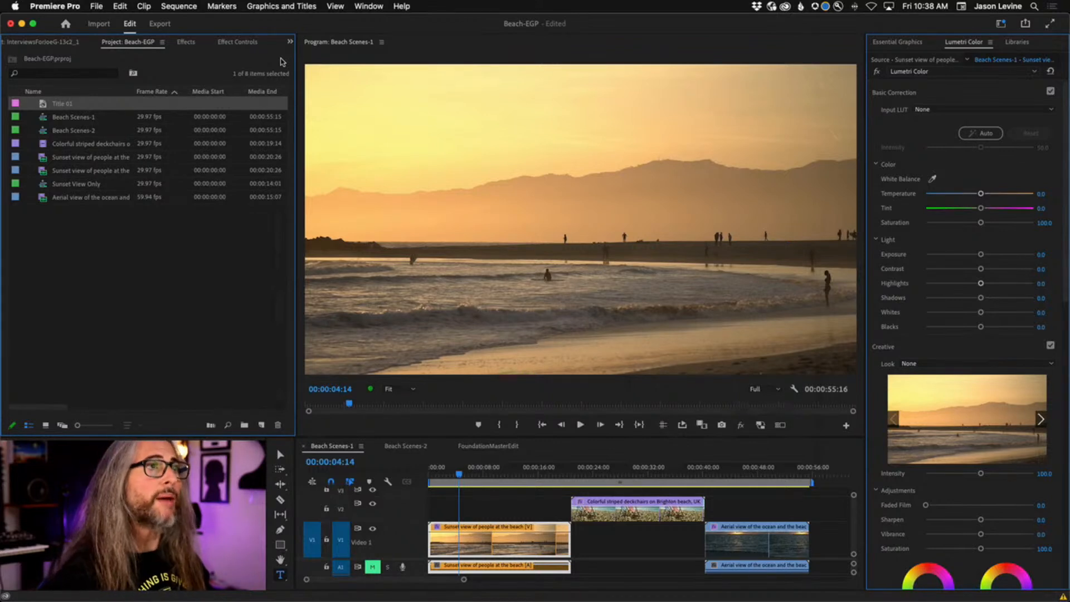
click(899, 42)
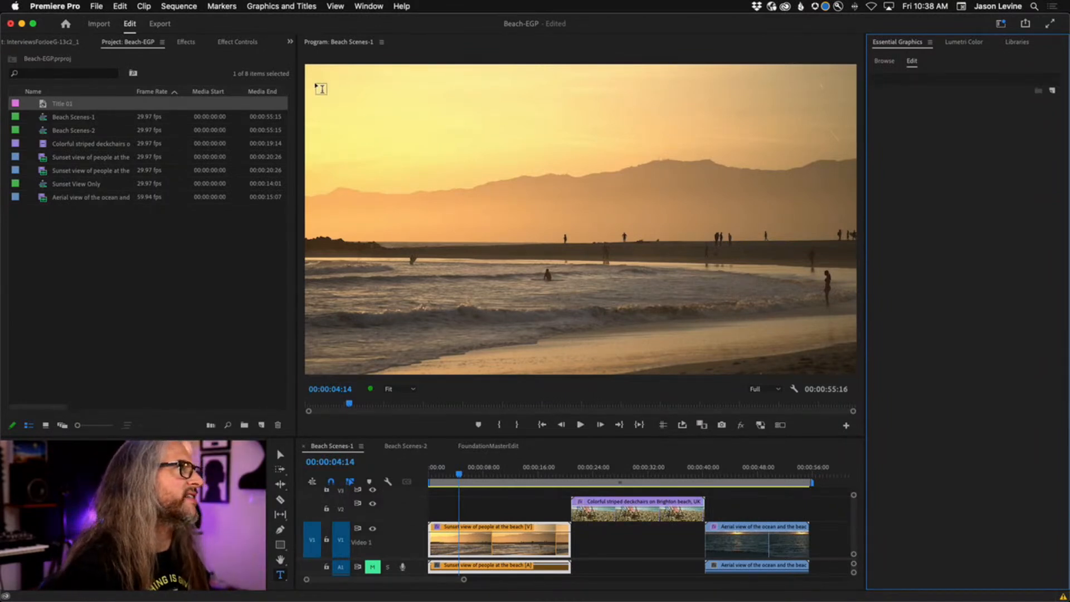
click(368, 6)
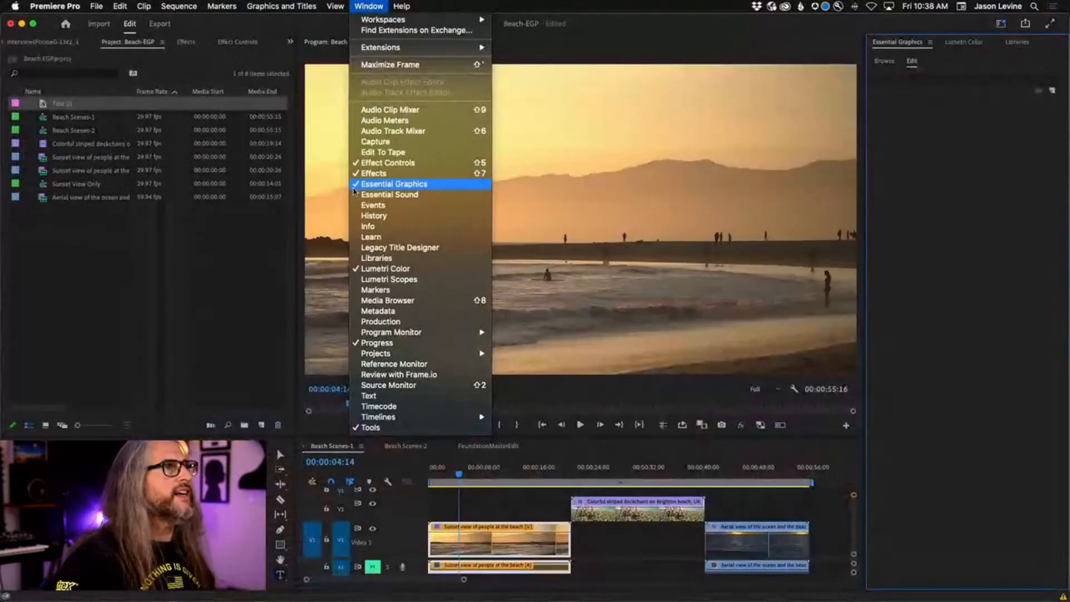
mouse_move(379, 20)
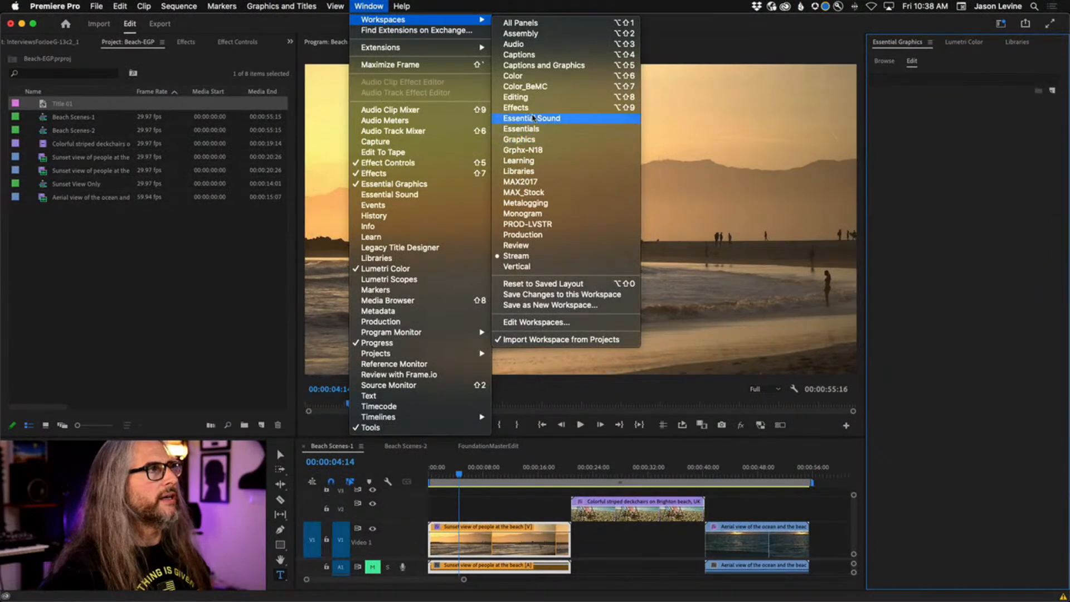
click(370, 3)
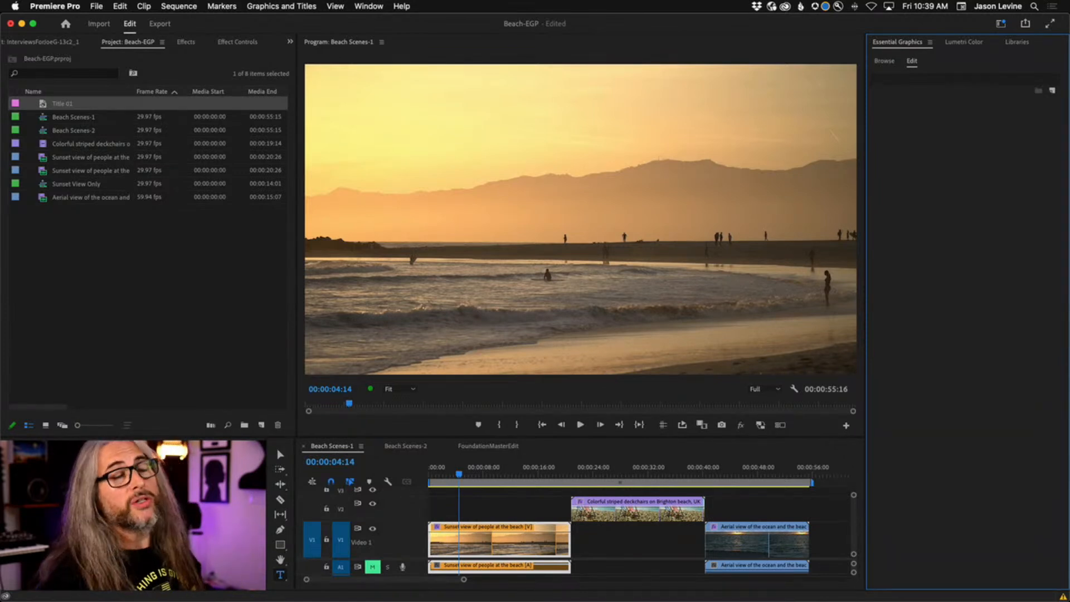
Browse Essential Graphics templates, clear the 'title' search, and scroll through My Templates.
click(883, 62)
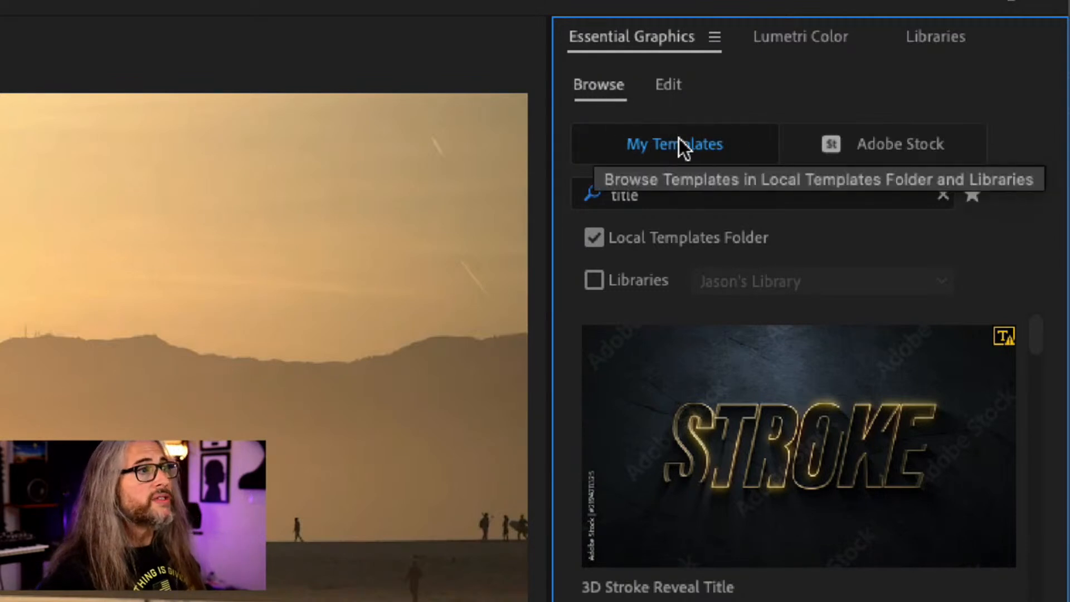
click(942, 195)
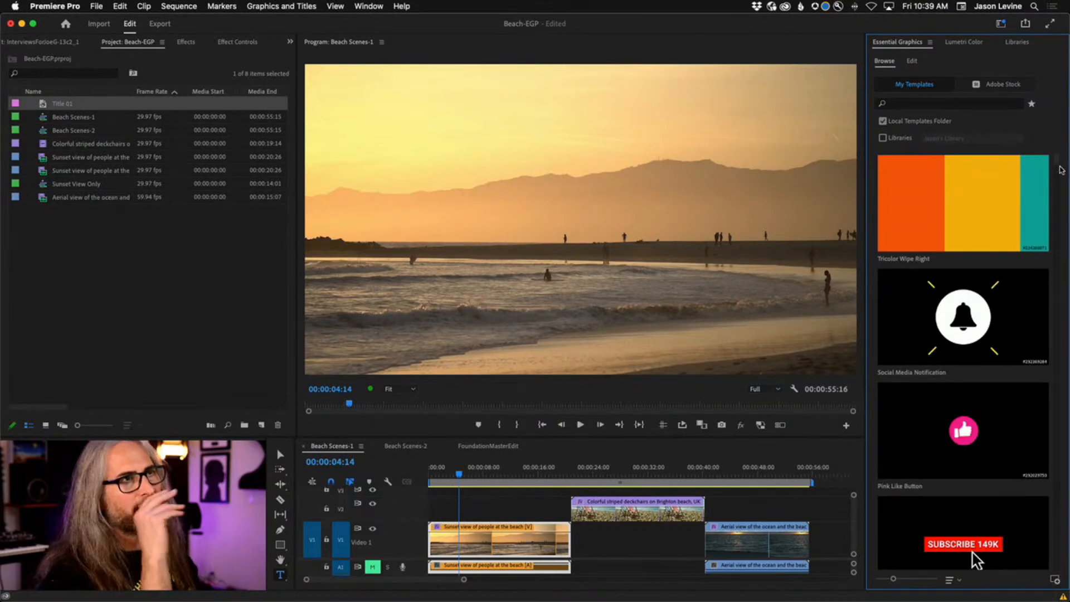
drag(1059, 162, 1066, 416)
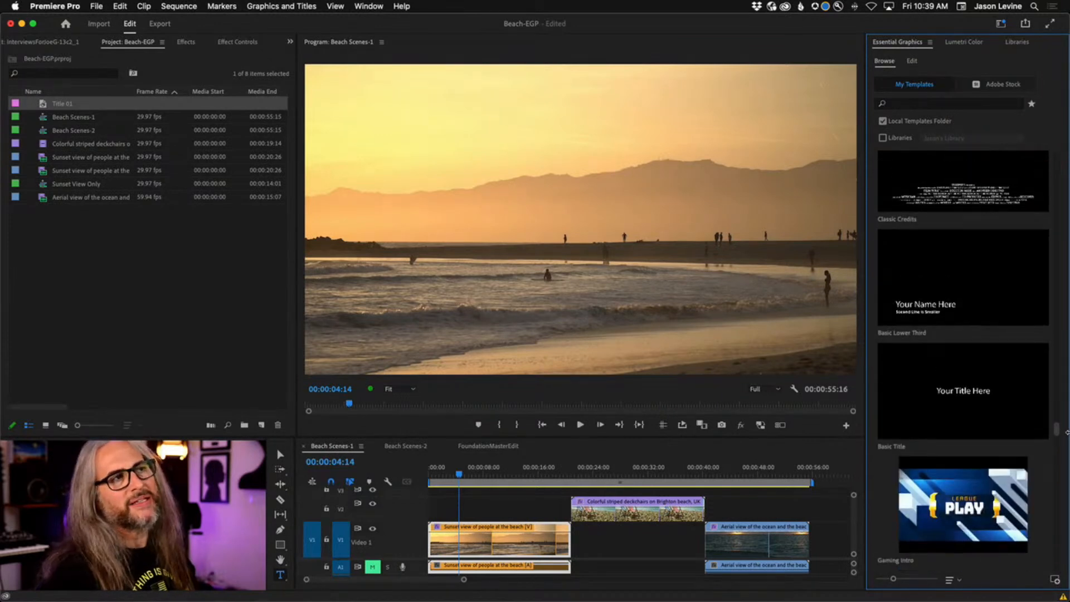
drag(1067, 433, 1067, 431)
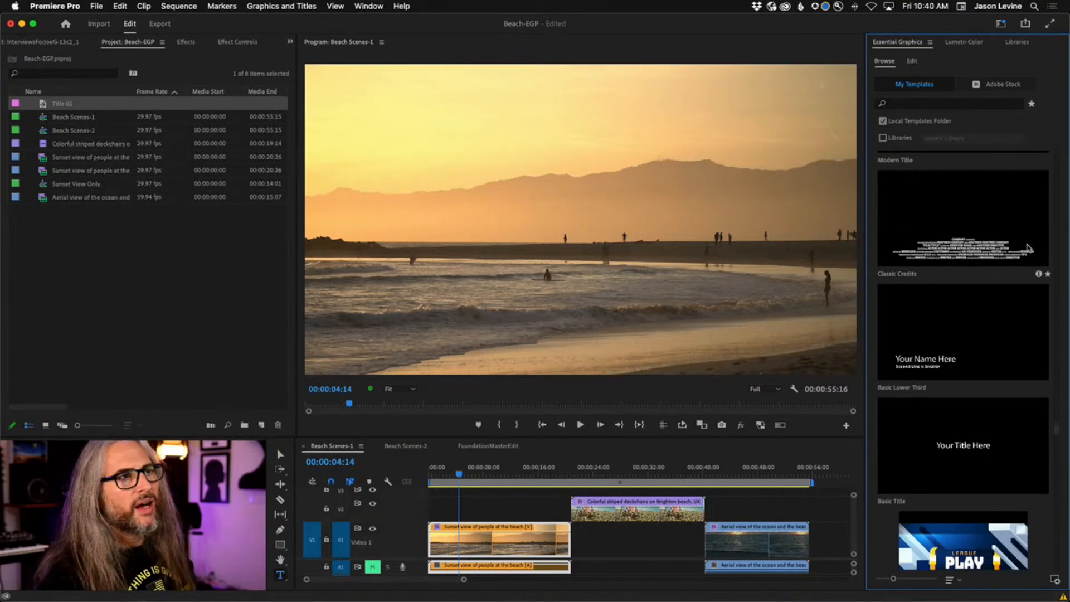
drag(1056, 429, 1063, 449)
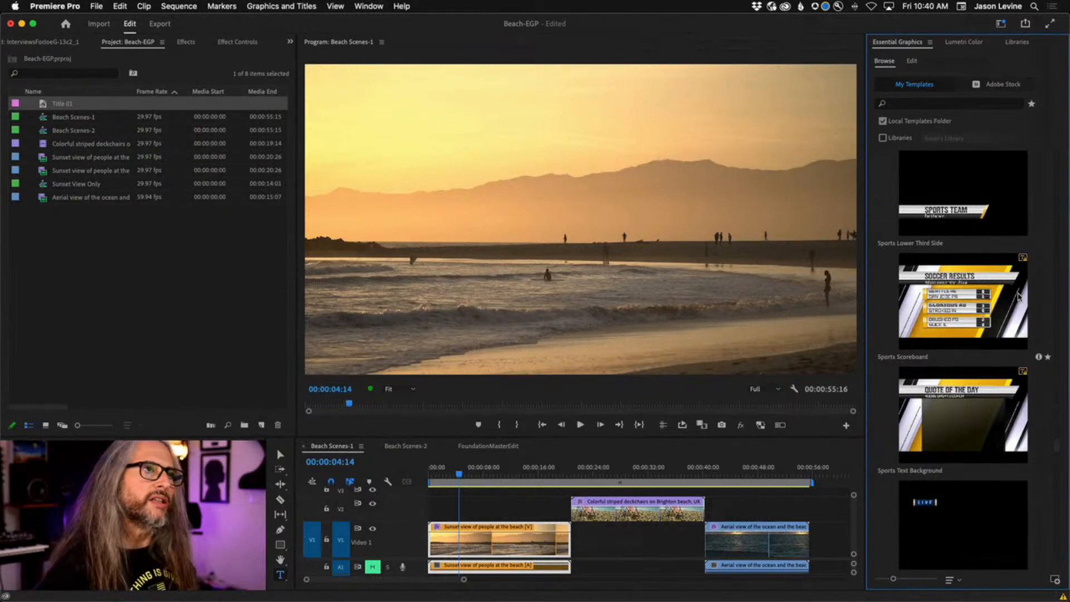
Enable Libraries, review library-only templates, then re-check Local Templates Folder.
click(885, 139)
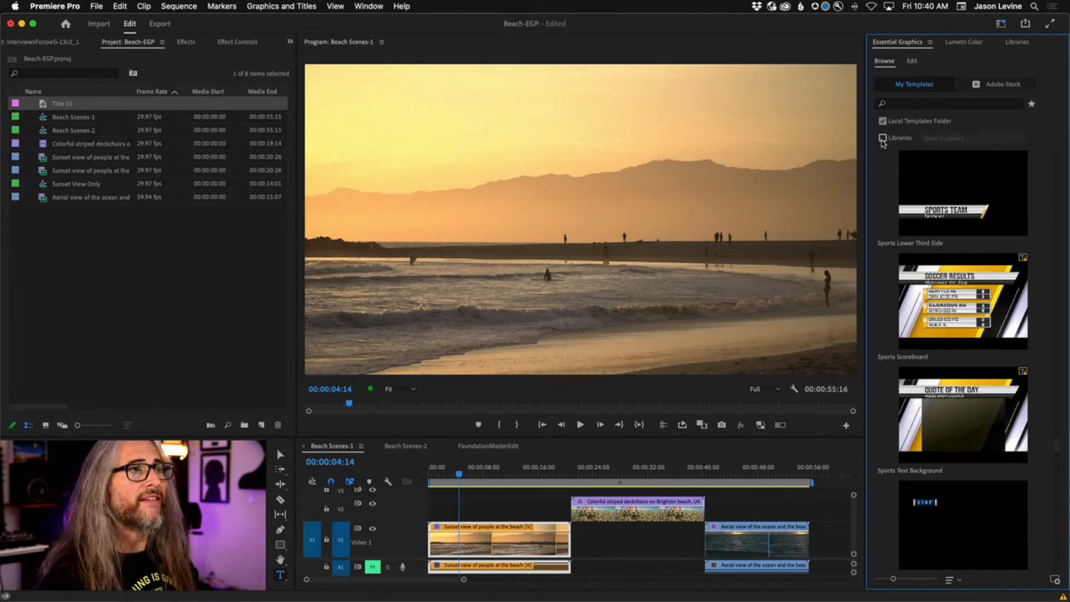
click(883, 121)
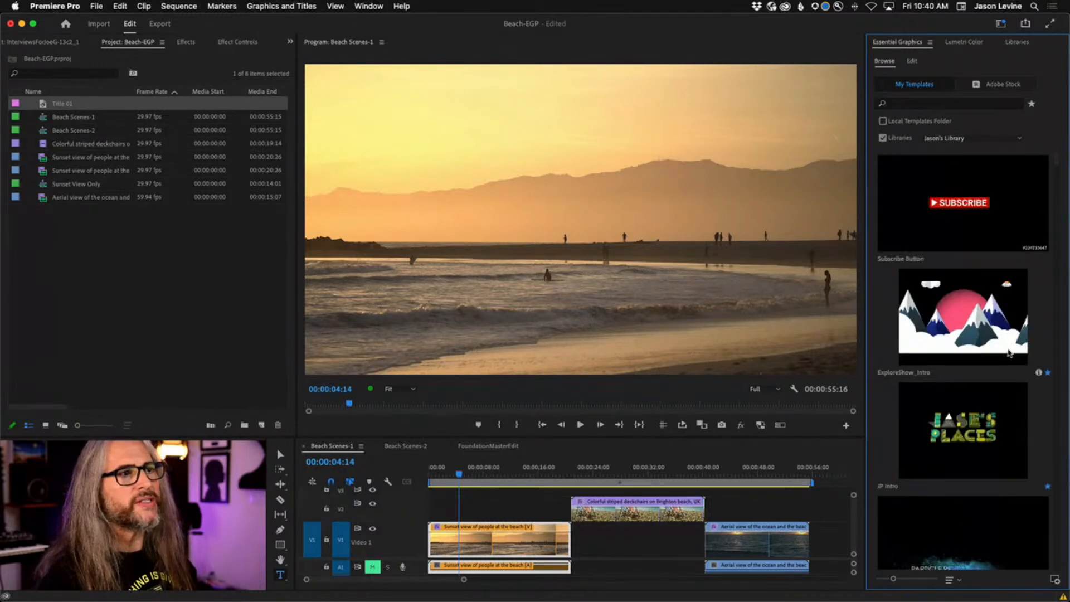
scroll(1010, 352, down, 1)
scroll(1010, 352, down, 1)
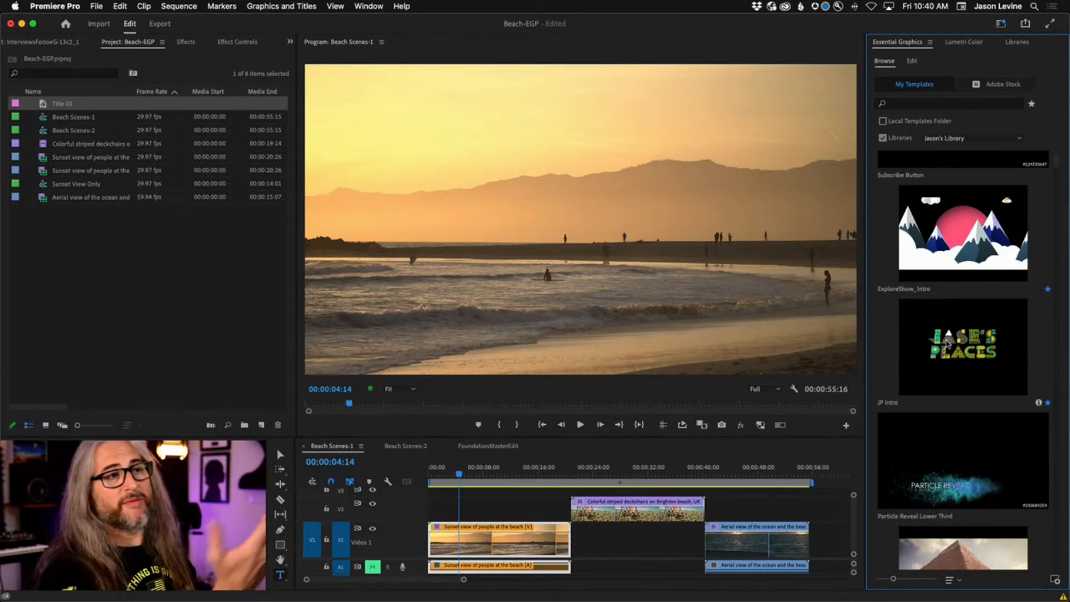
scroll(949, 407, down, 5)
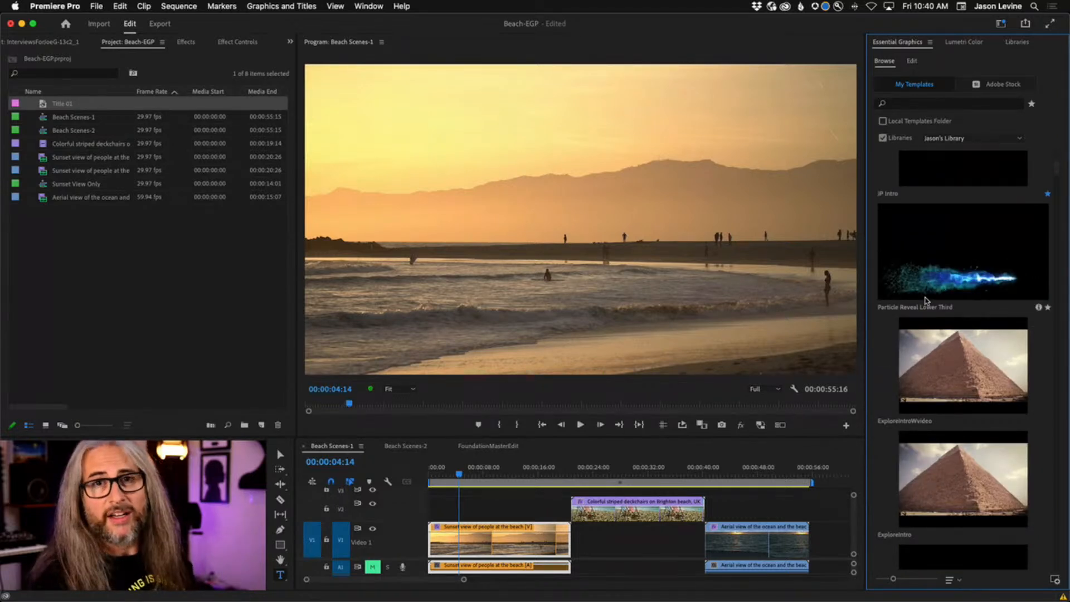
scroll(934, 350, down, 9)
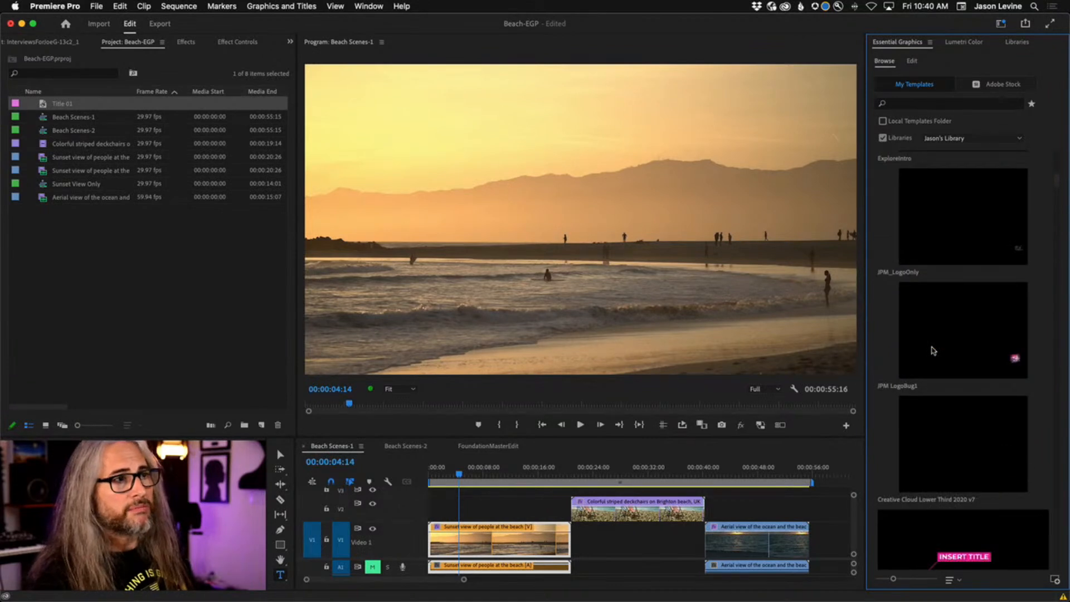
scroll(934, 350, up, 9)
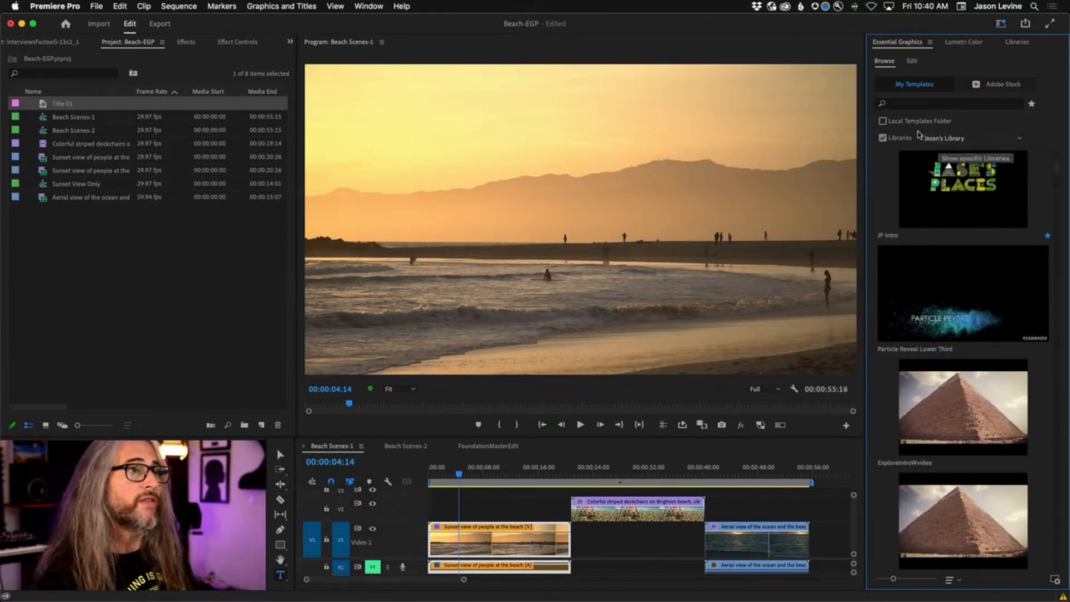
click(883, 122)
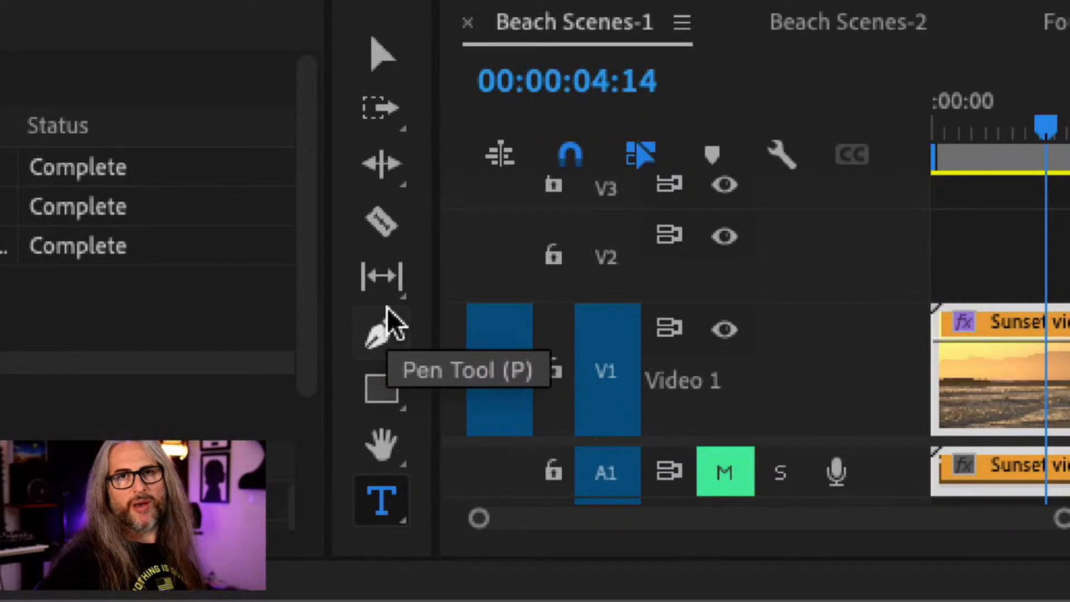
Type 'BEACH SCENE' in the Program monitor with the Type Tool and select its text layer.
click(387, 492)
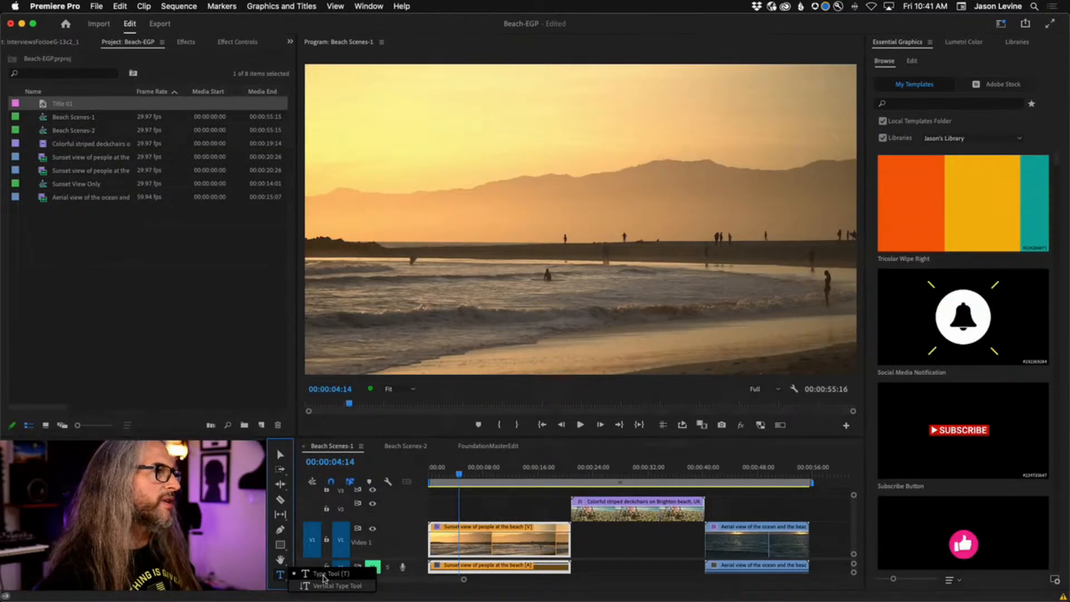
click(535, 498)
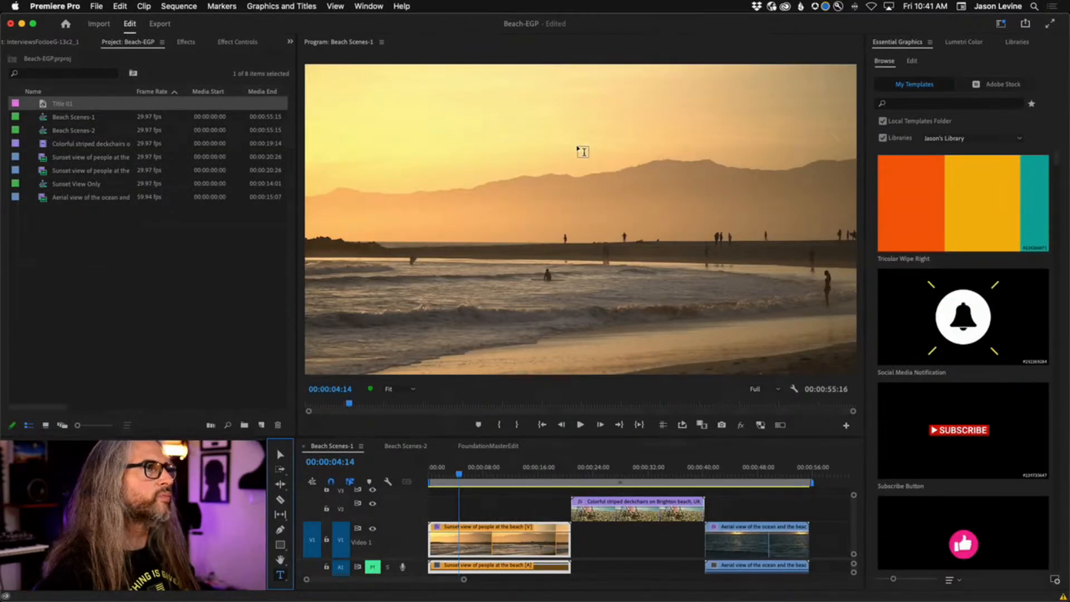
click(574, 201)
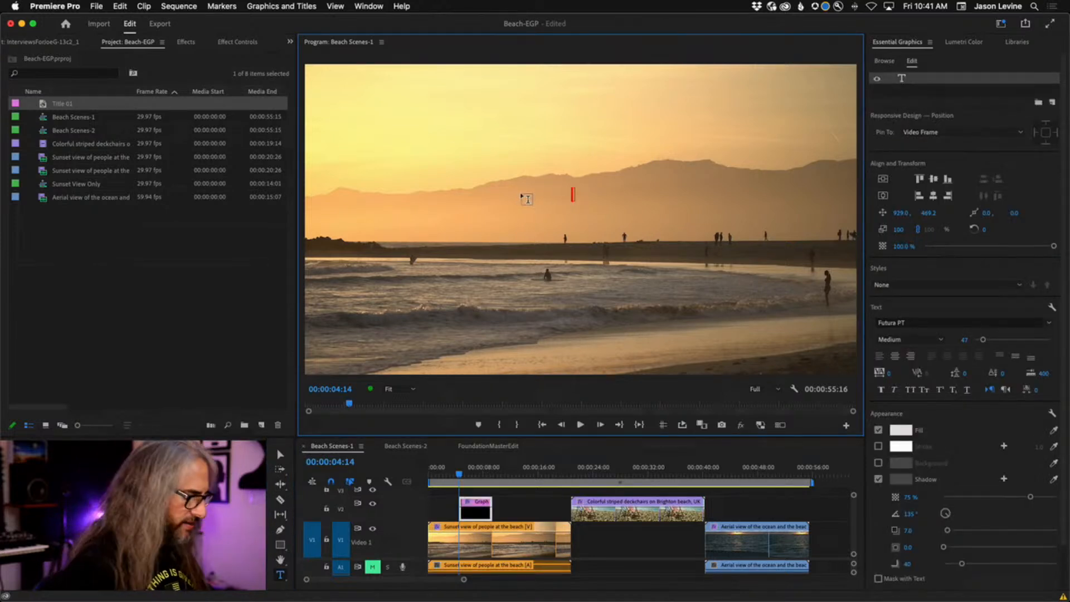
text(BEA)
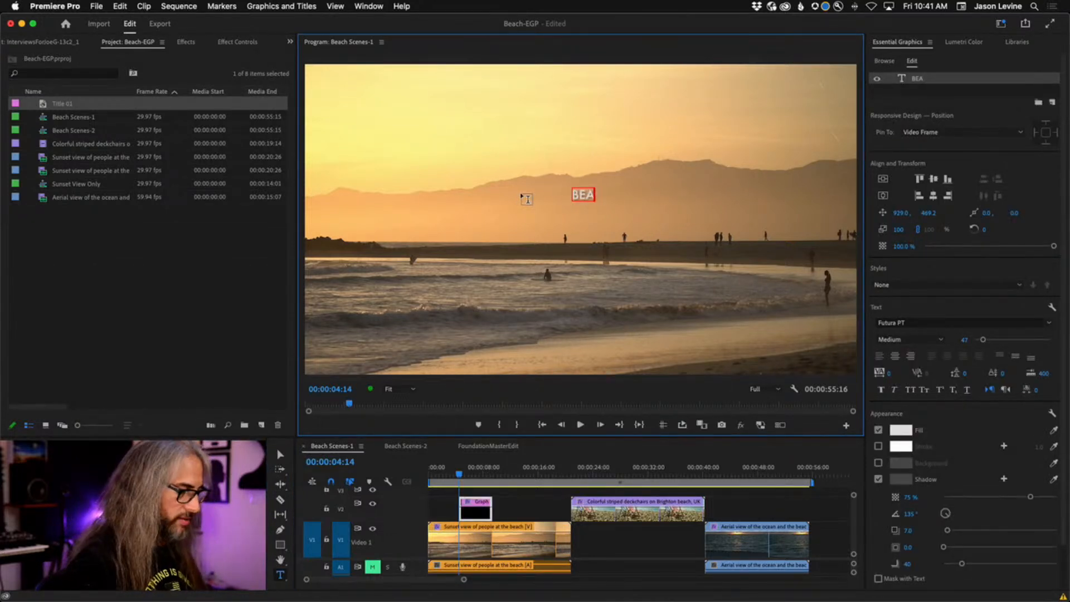
text(CH SCENE)
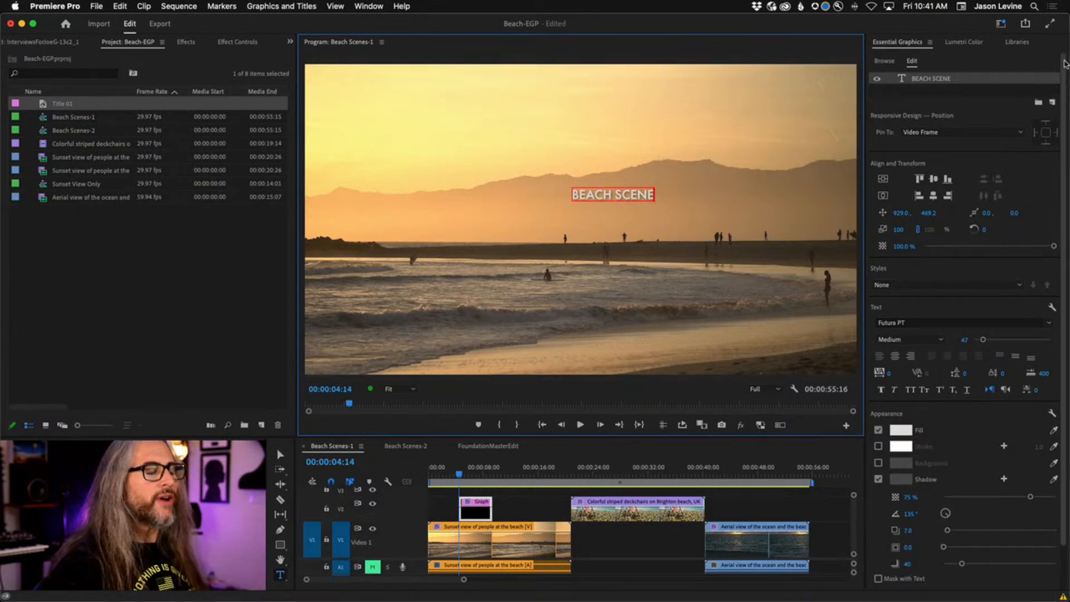
click(1006, 95)
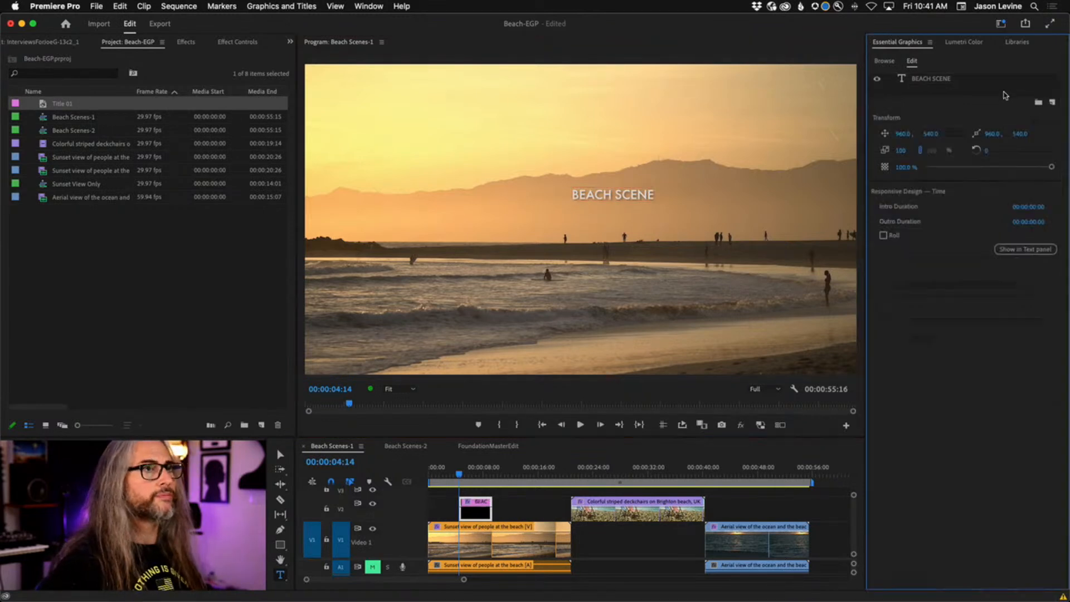
click(947, 83)
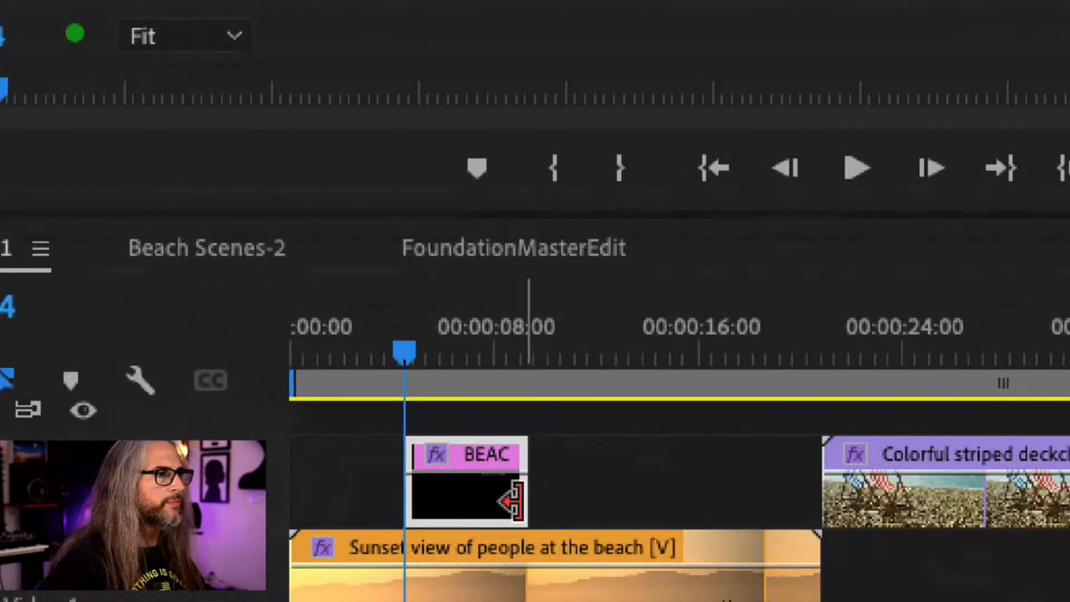
Extend the V3 graphic clip's end to about 00:00:06:27.
drag(512, 501, 563, 498)
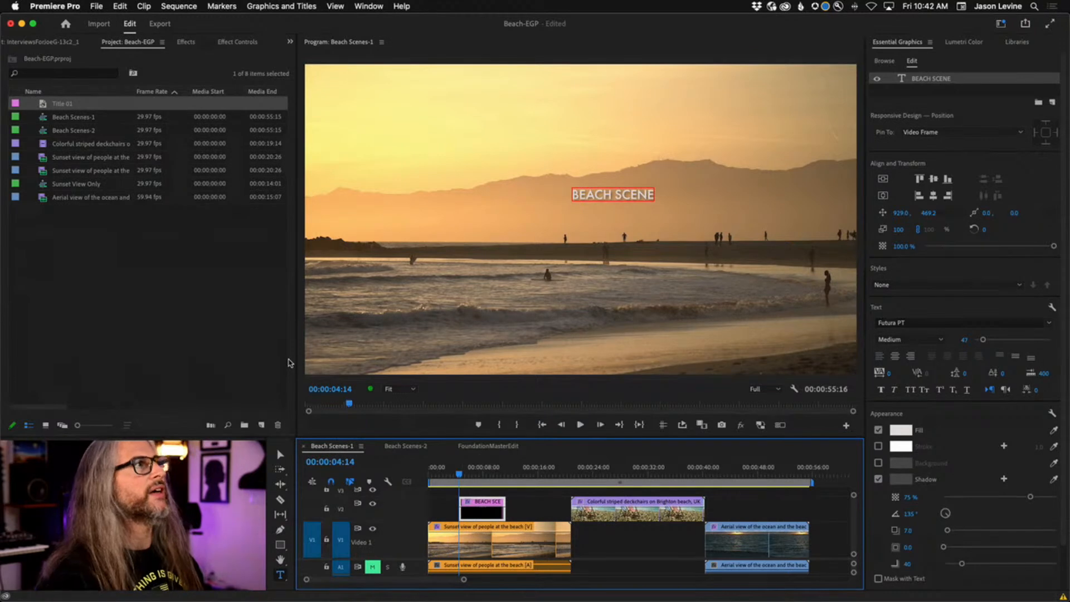
click(263, 5)
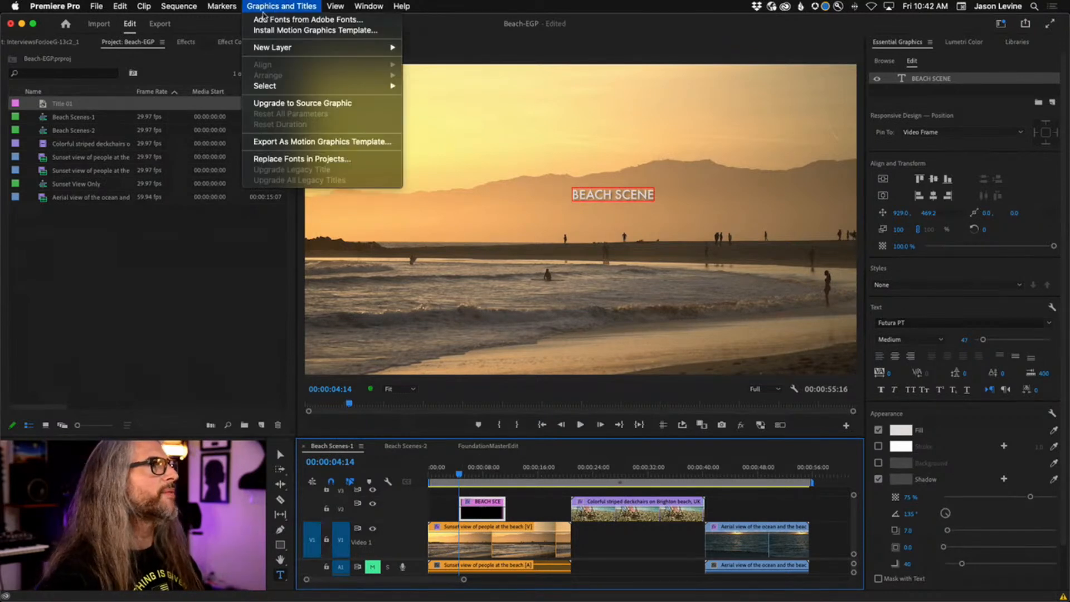
click(305, 3)
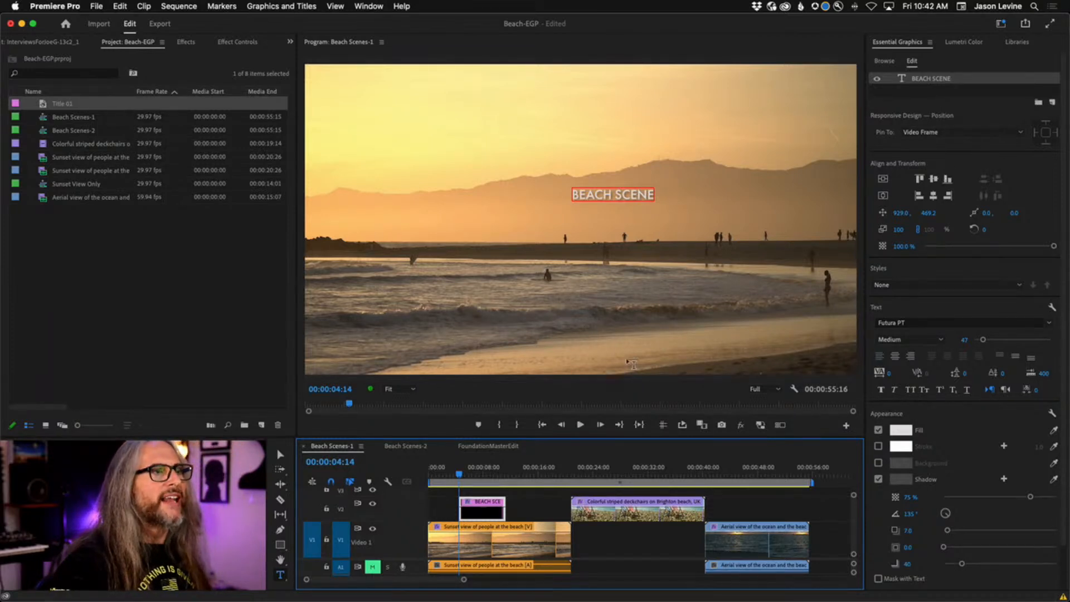
Select the BEACH SCENE text layer and all of its text in the frame.
click(942, 81)
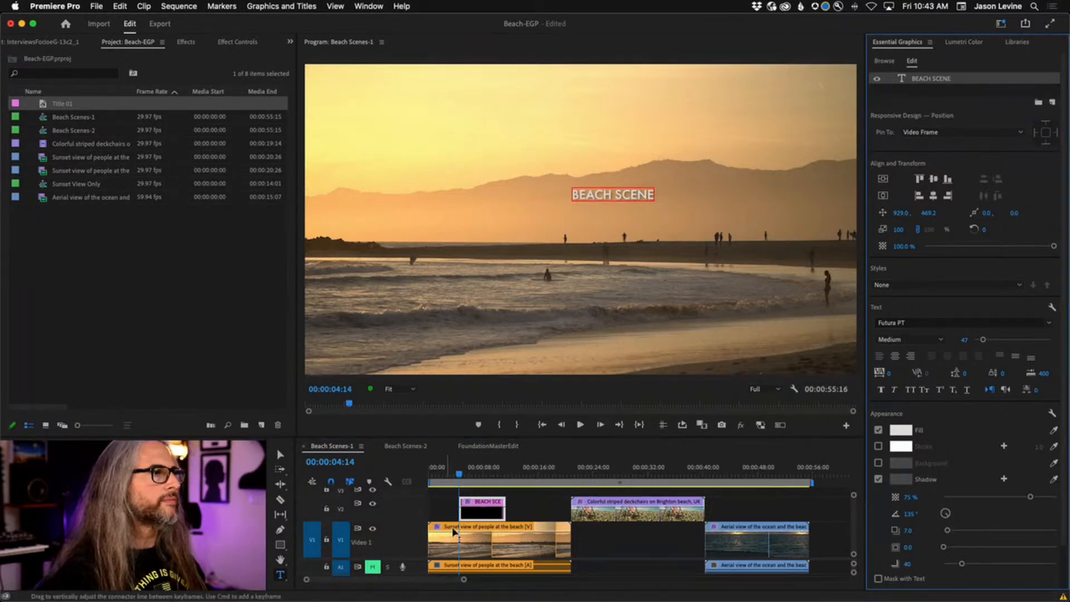
click(484, 509)
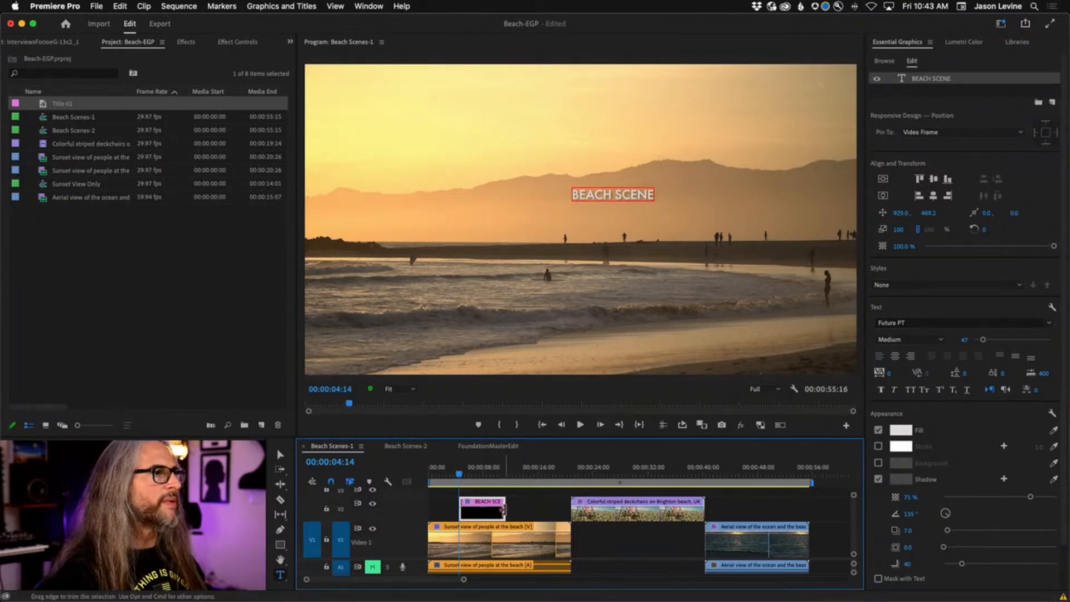
click(901, 79)
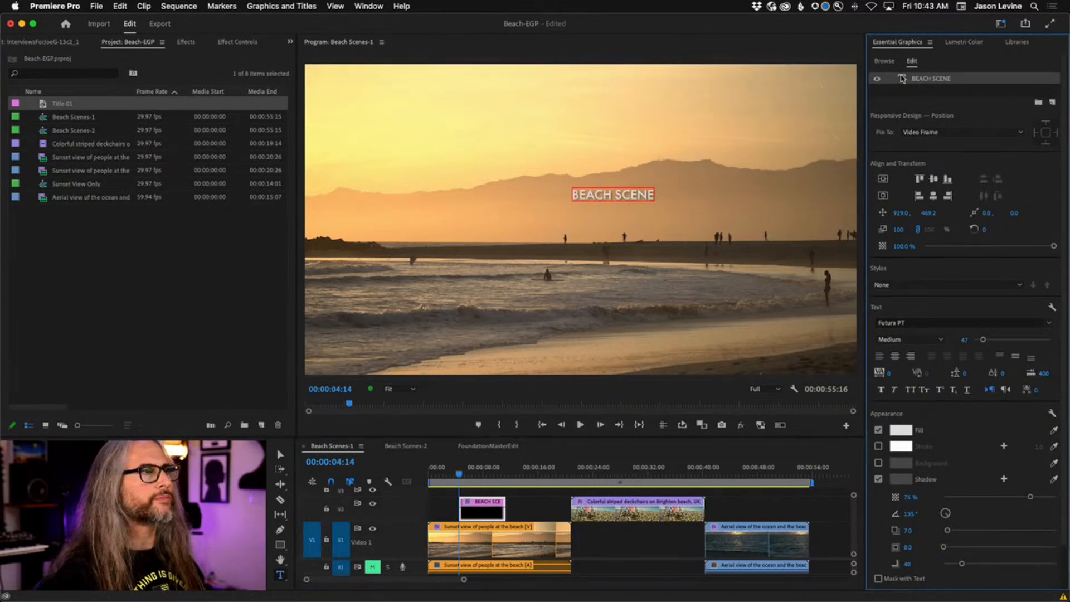
double_click(620, 194)
key(super+a)
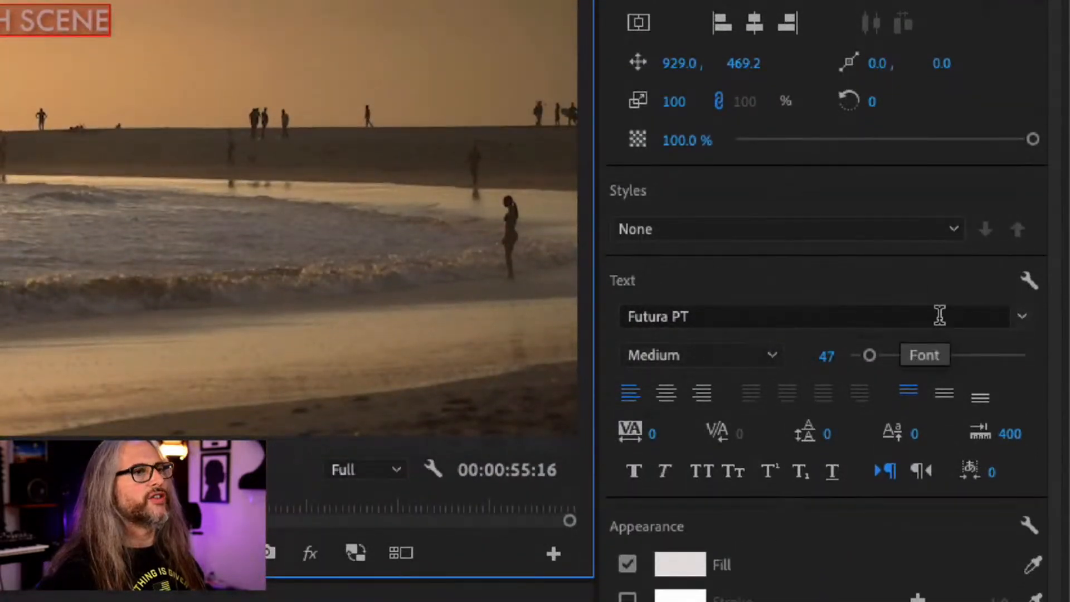
Center-align the text, centre it vertically and horizontally, and turn off Shadow.
click(667, 393)
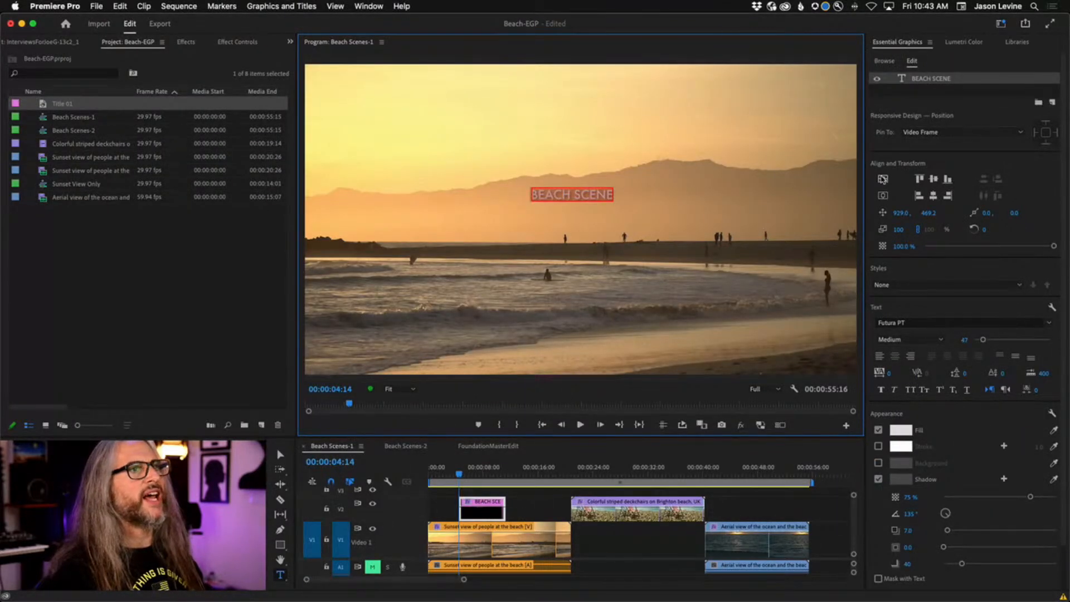
click(883, 180)
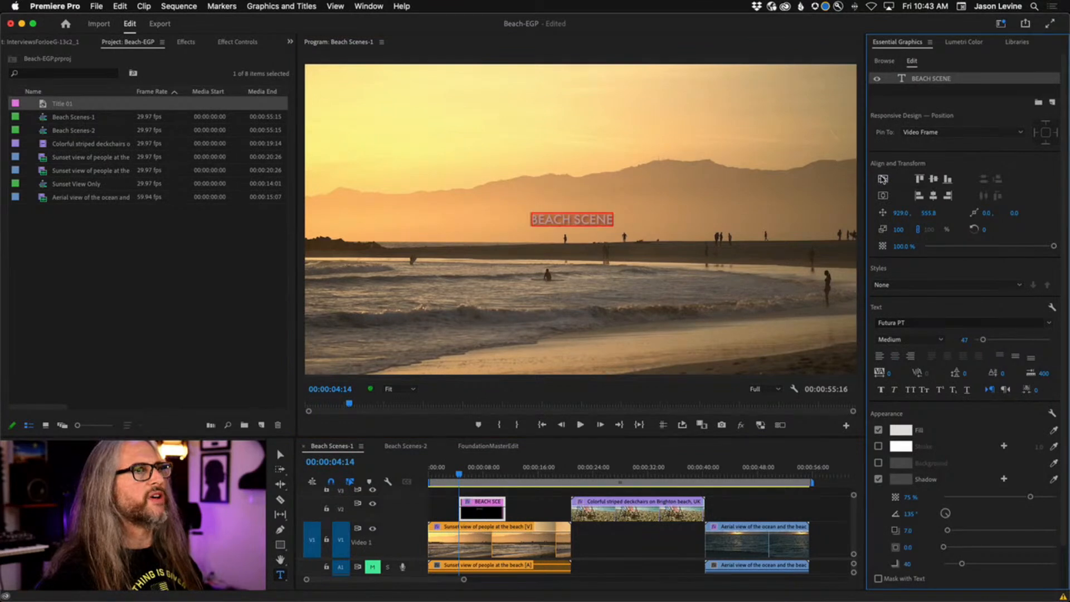
click(885, 196)
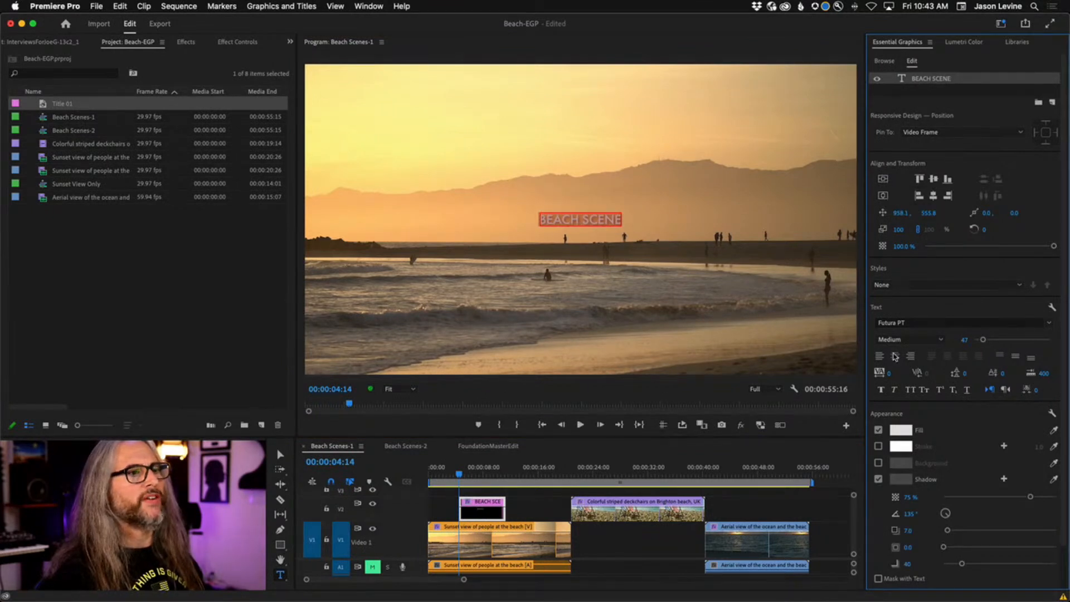
click(879, 479)
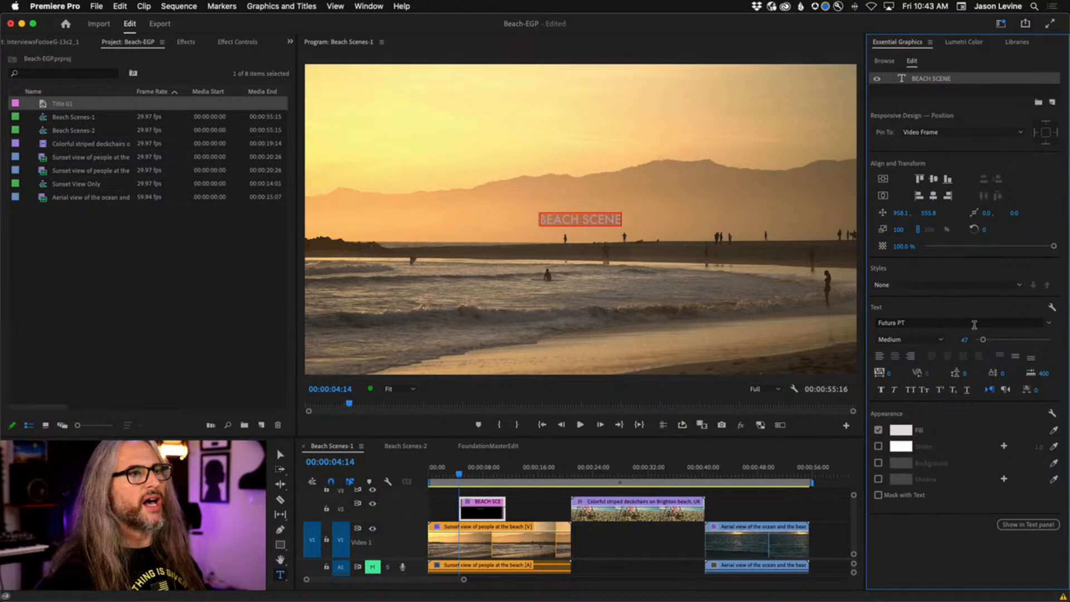
Turn off the favourites filter and pick Flood Std from the full font list, replacing Futura PT.
click(1050, 325)
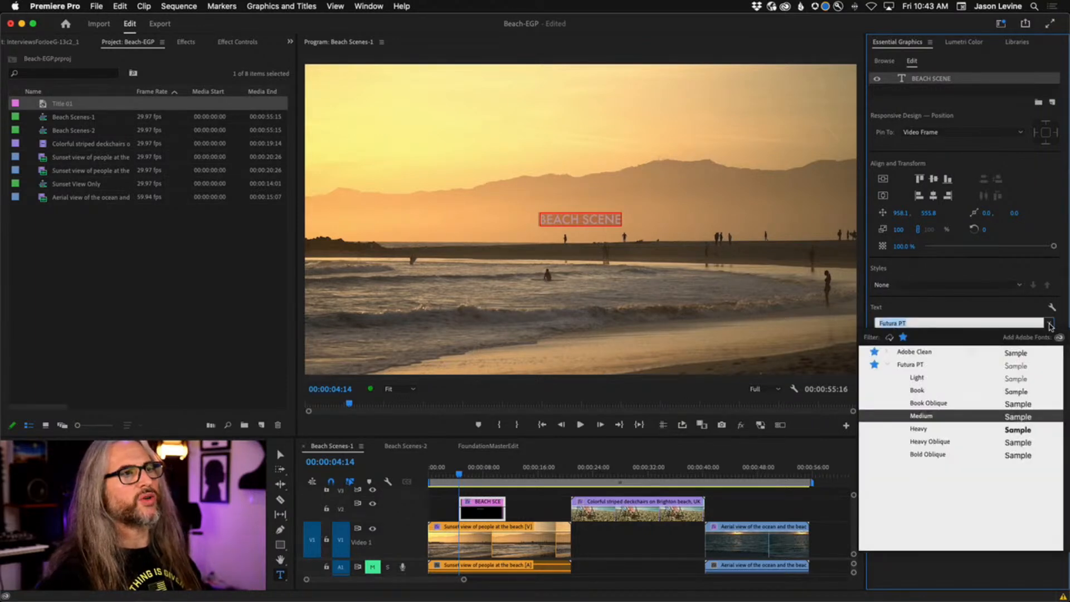
click(903, 337)
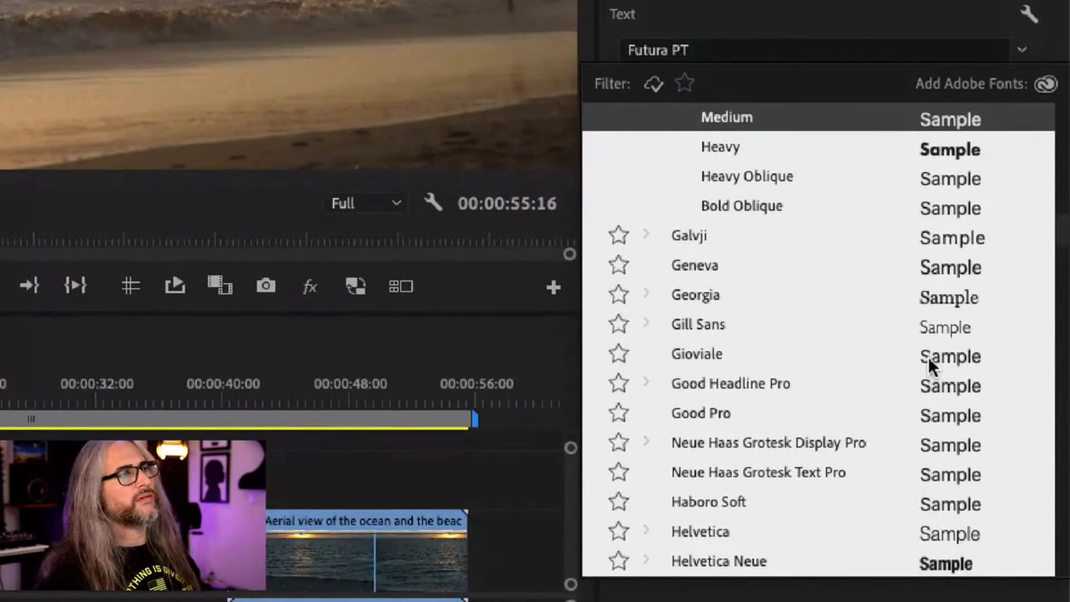
scroll(928, 357, up, 5)
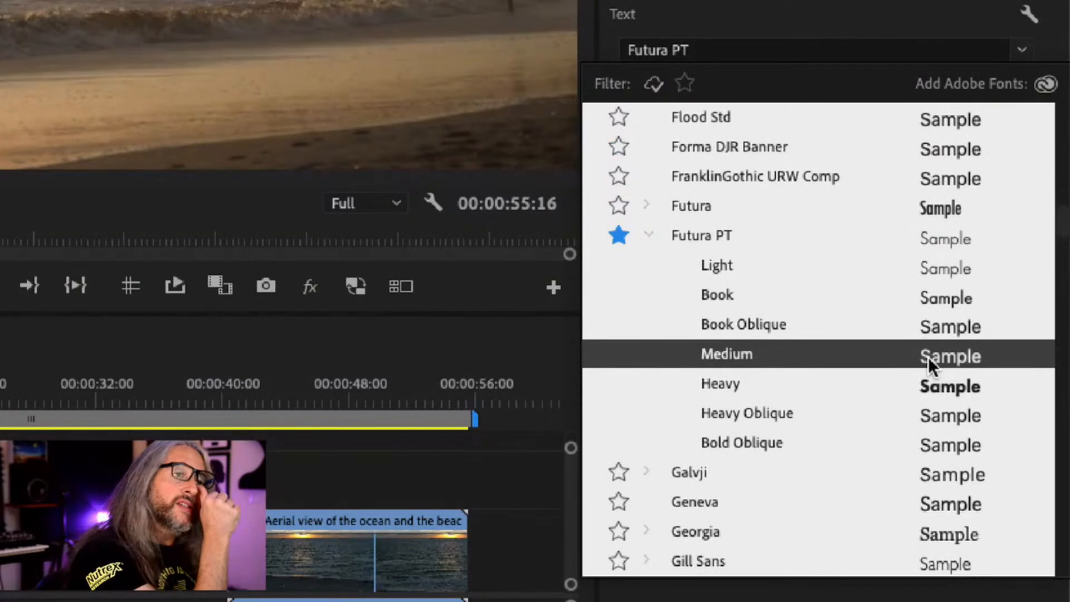
scroll(928, 356, up, 5)
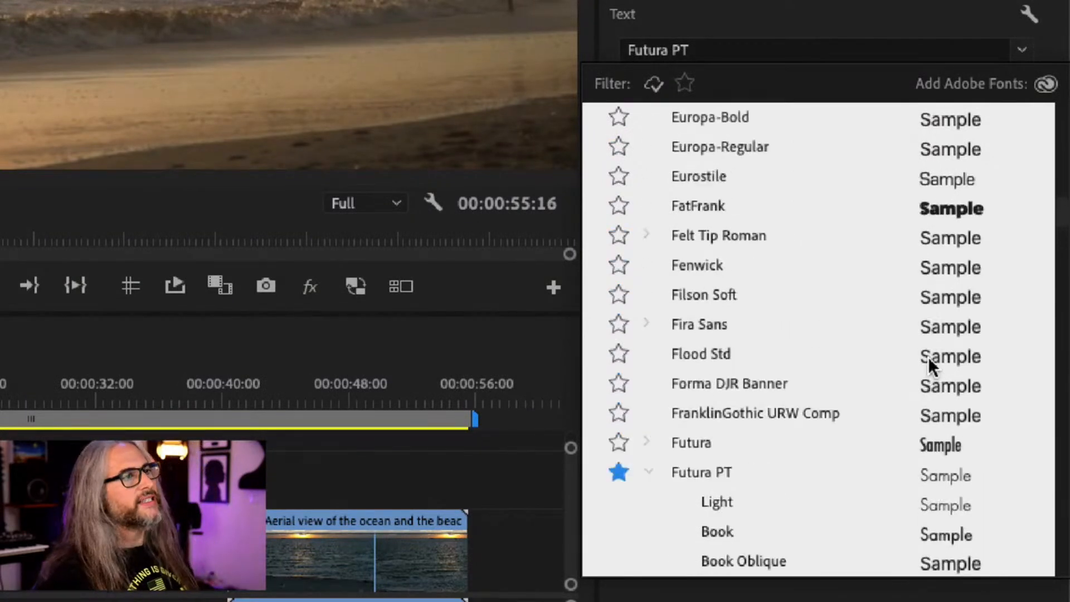
scroll(928, 357, down, 6)
scroll(927, 357, down, 10)
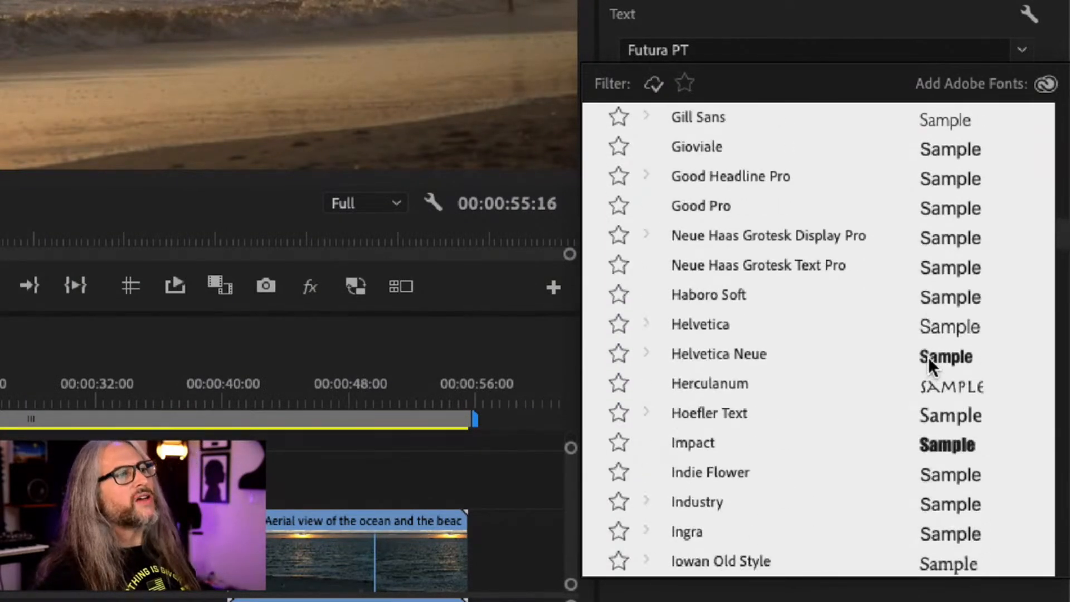
scroll(928, 357, down, 3)
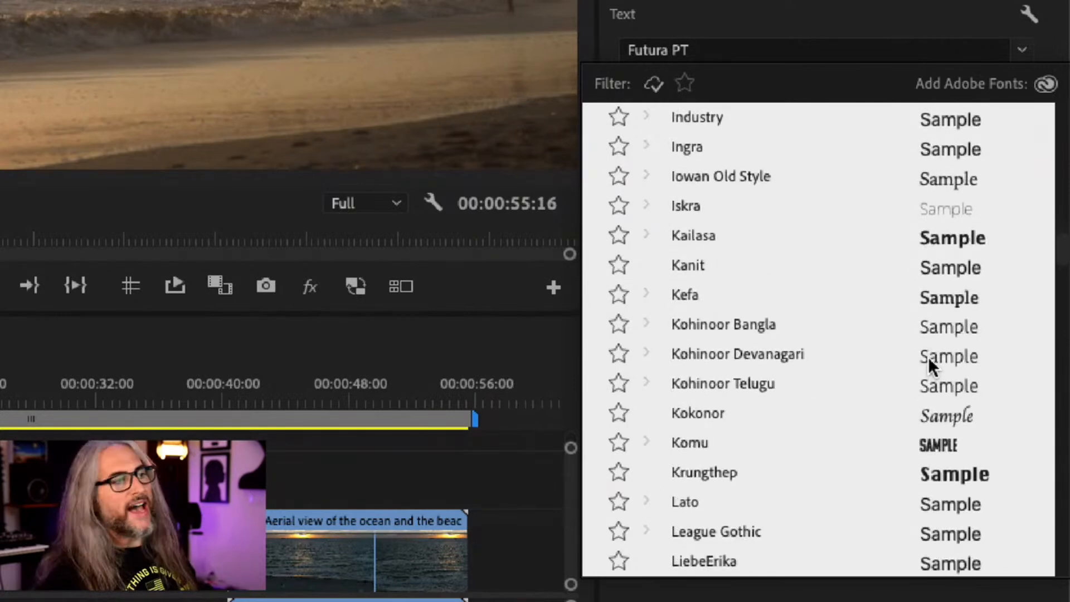
scroll(927, 356, up, 12)
scroll(928, 357, up, 1)
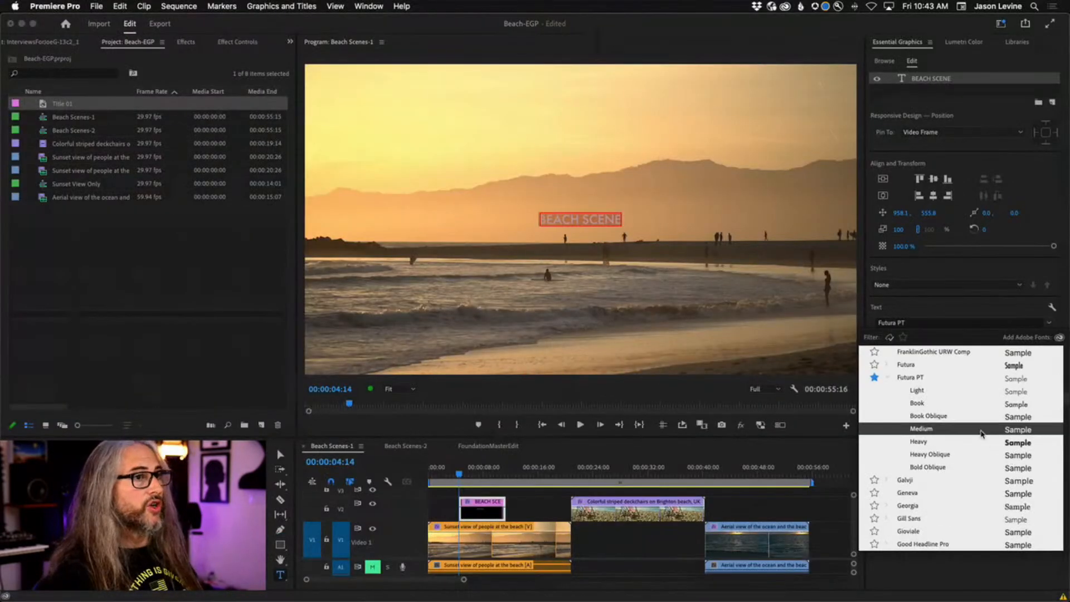
click(940, 366)
scroll(930, 323, up, 1)
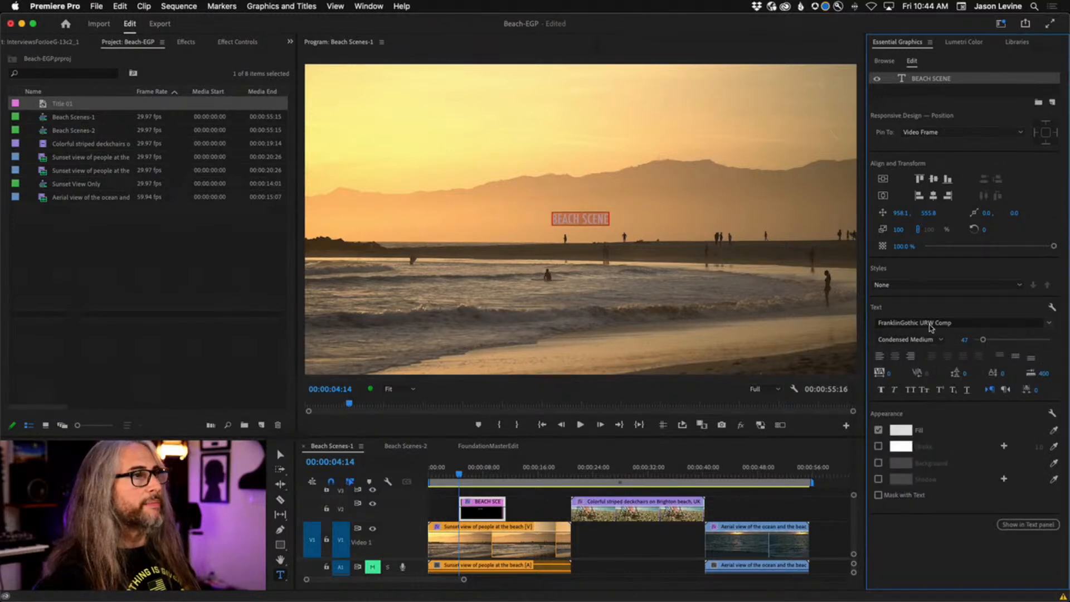
scroll(930, 323, up, 2)
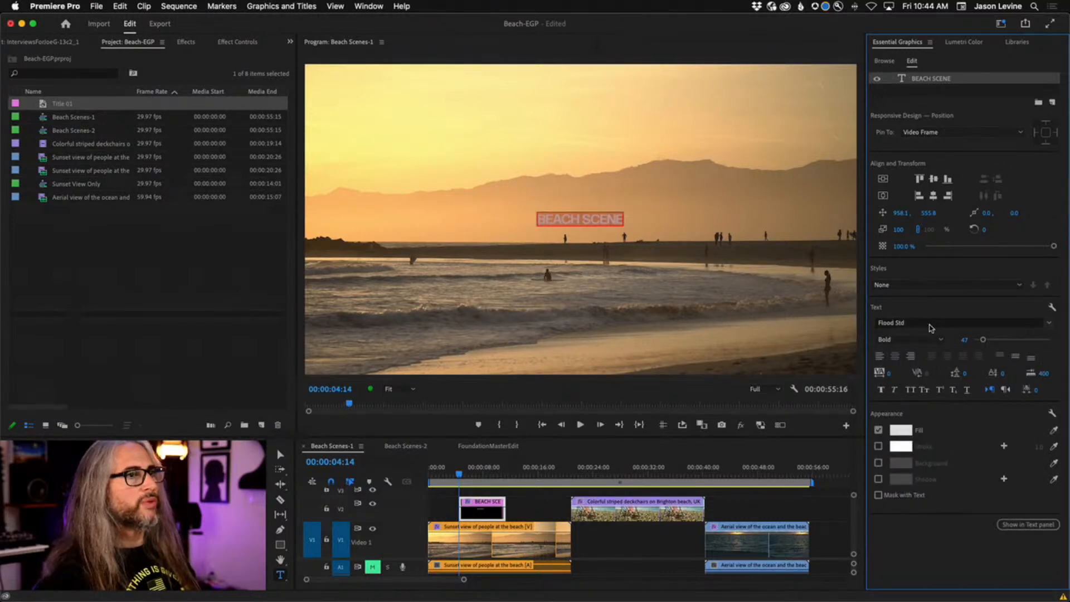
scroll(930, 326, up, 2)
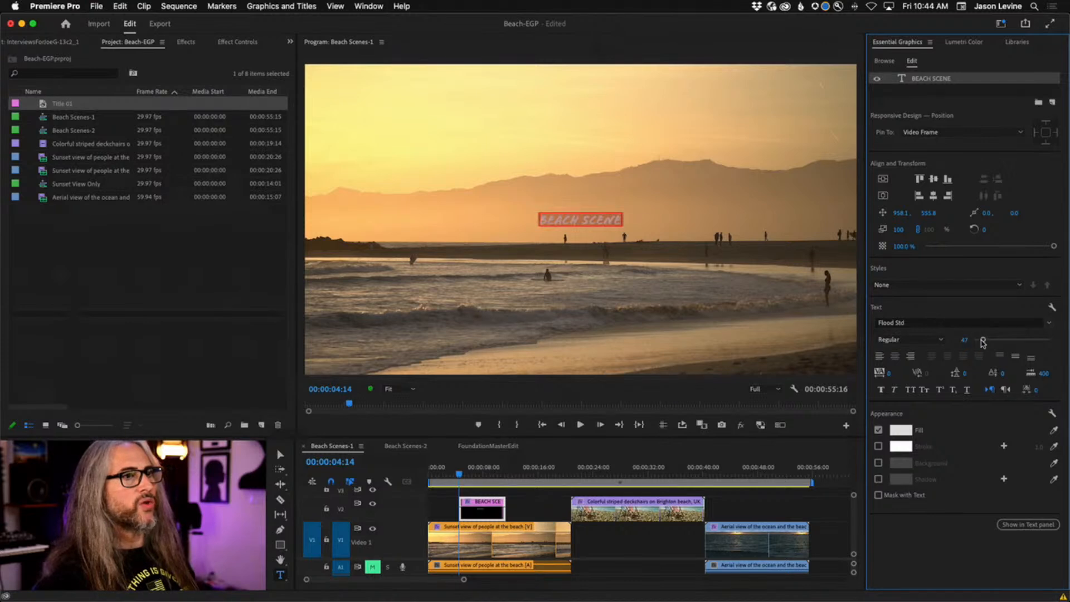
Raise the BEACH SCENE title's font size to about 203.
drag(983, 341, 1013, 341)
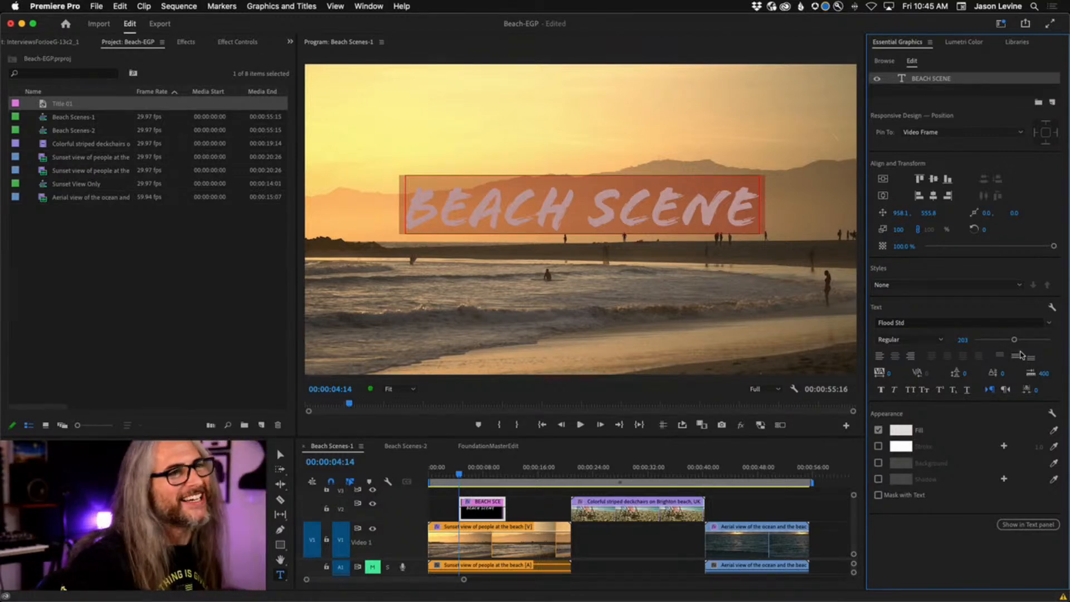
click(1018, 321)
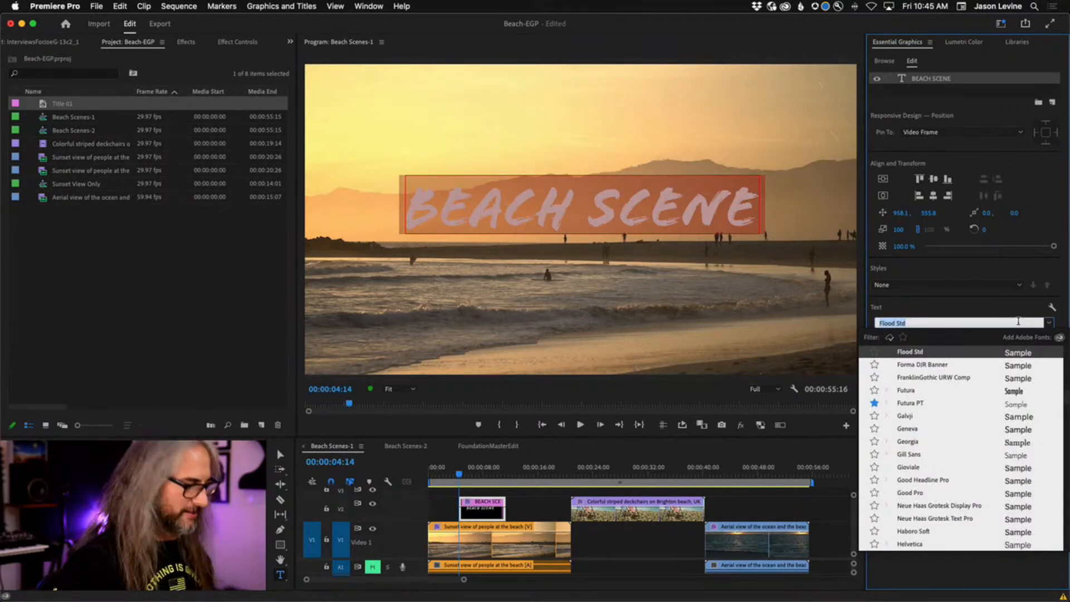
text(Calis)
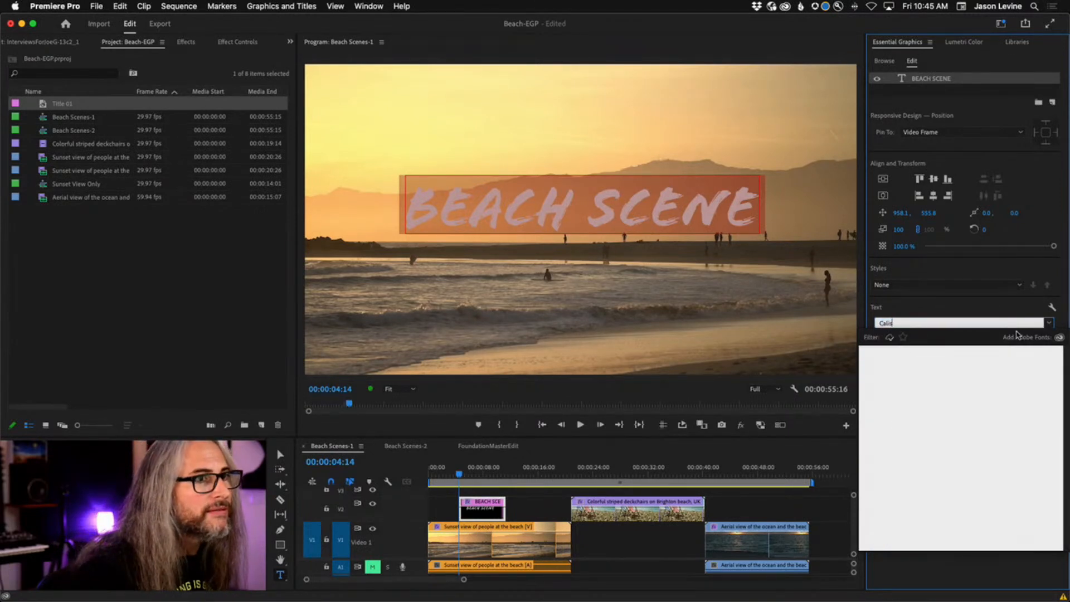
key(BackSpace)
key(BackSpace)
key(BackSpace)
key(BackSpace)
key(BackSpace)
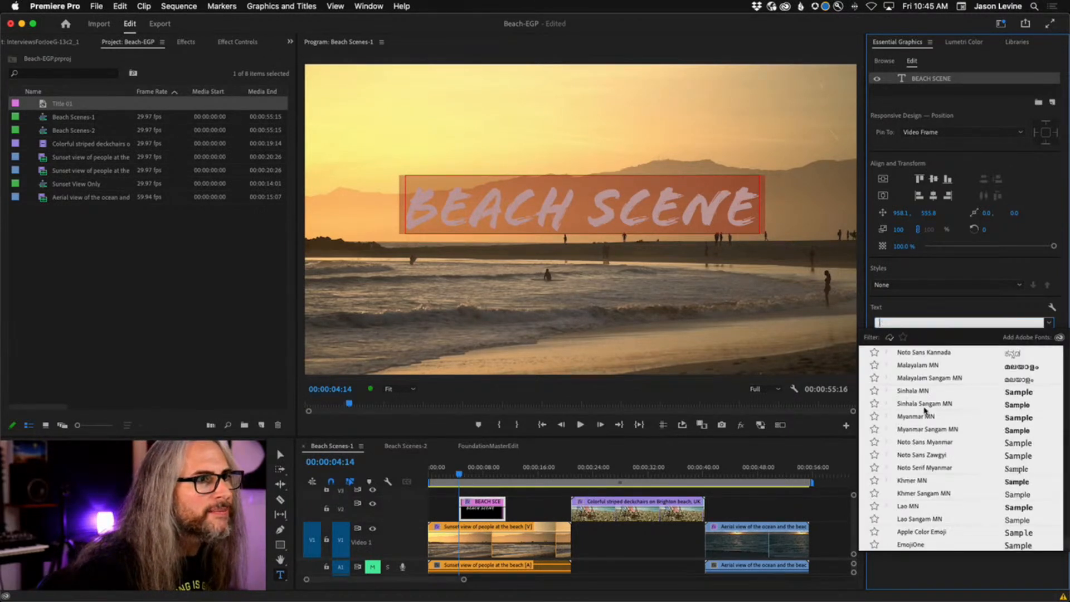
scroll(926, 417, down, 20)
scroll(925, 417, up, 20)
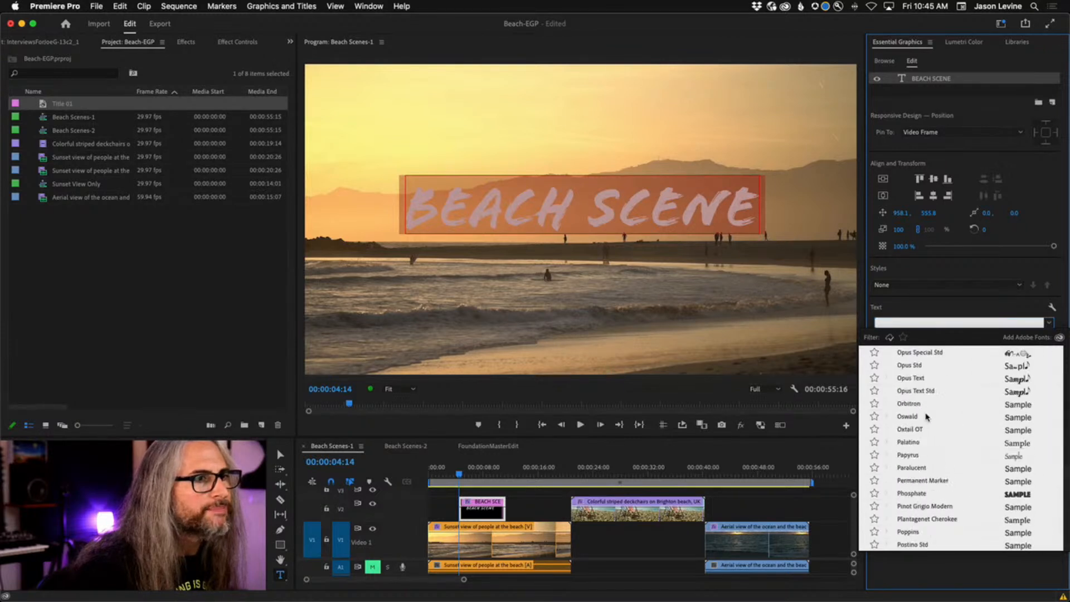
scroll(926, 417, up, 5)
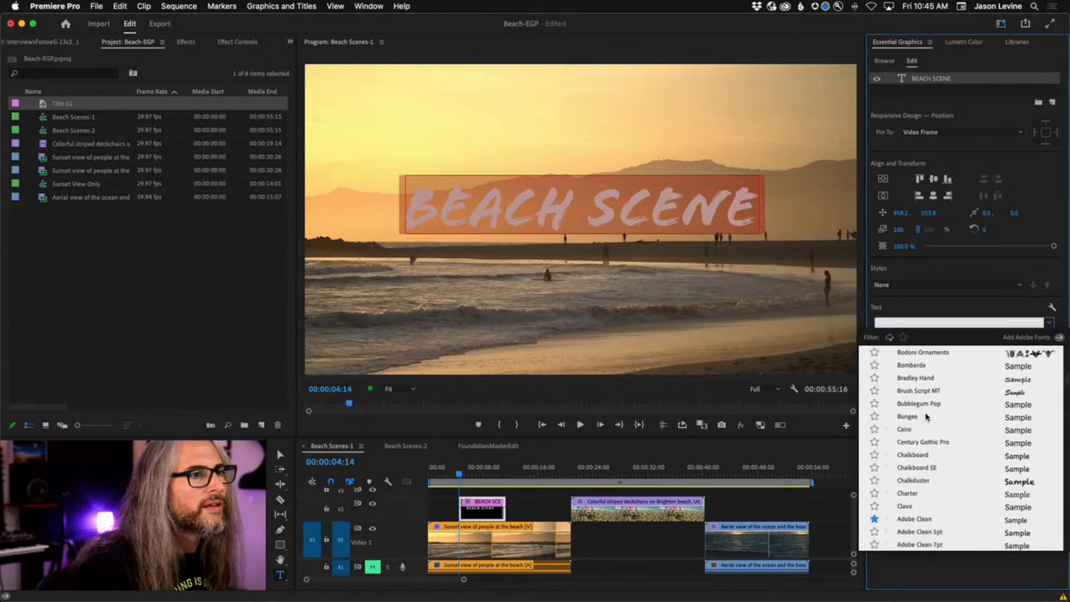
scroll(927, 417, up, 2)
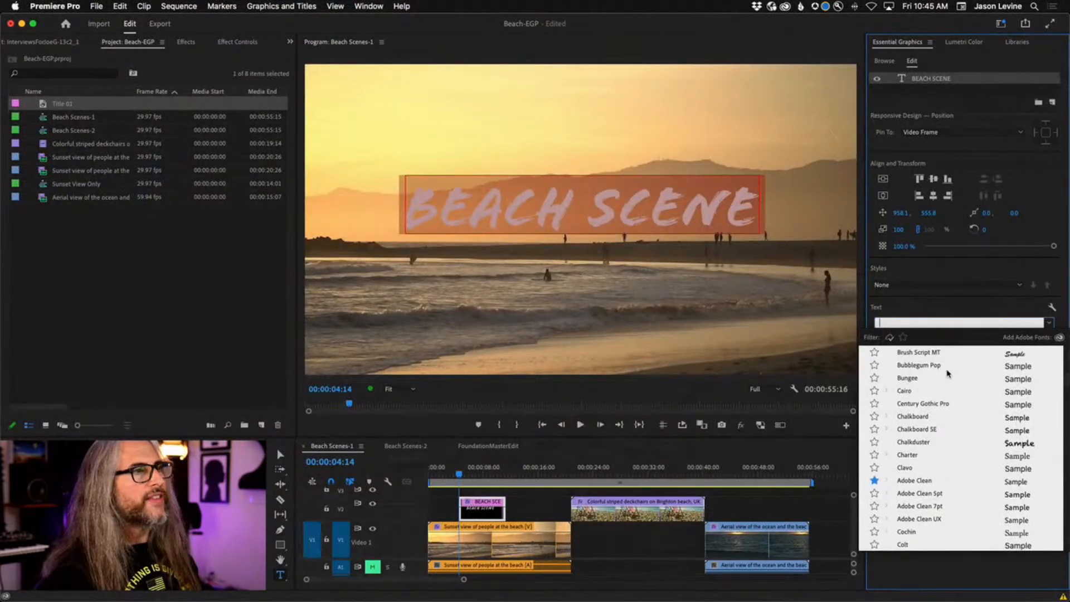
scroll(952, 460, down, 20)
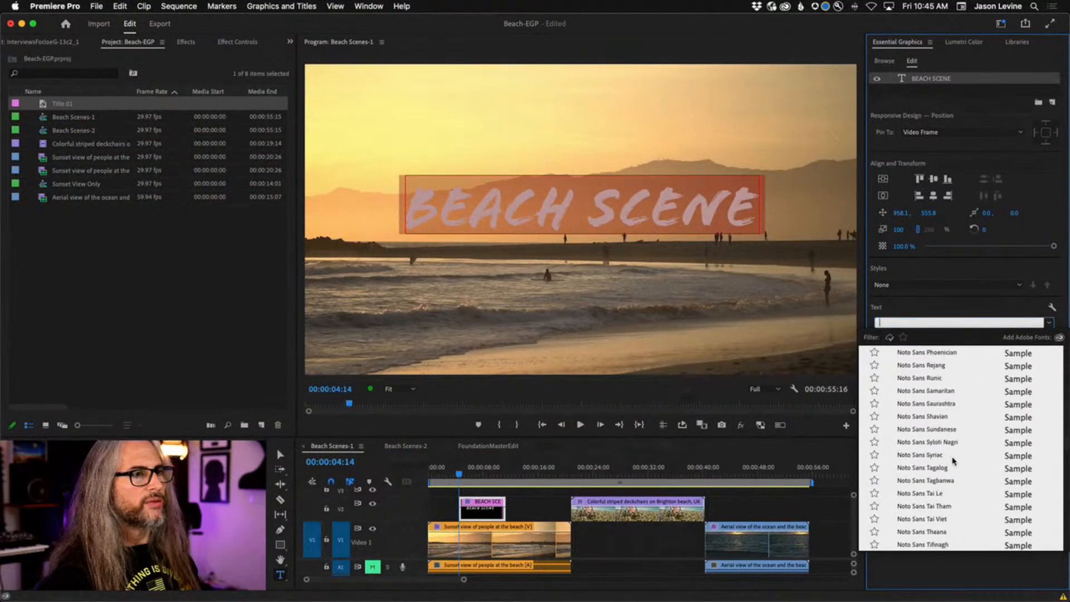
scroll(952, 460, down, 20)
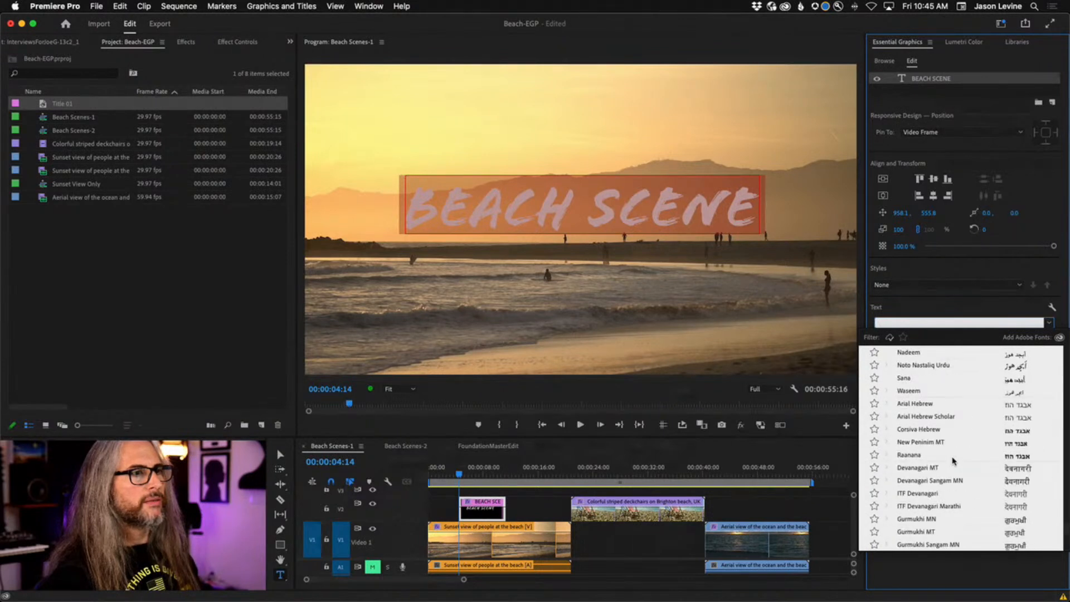
scroll(953, 460, down, 6)
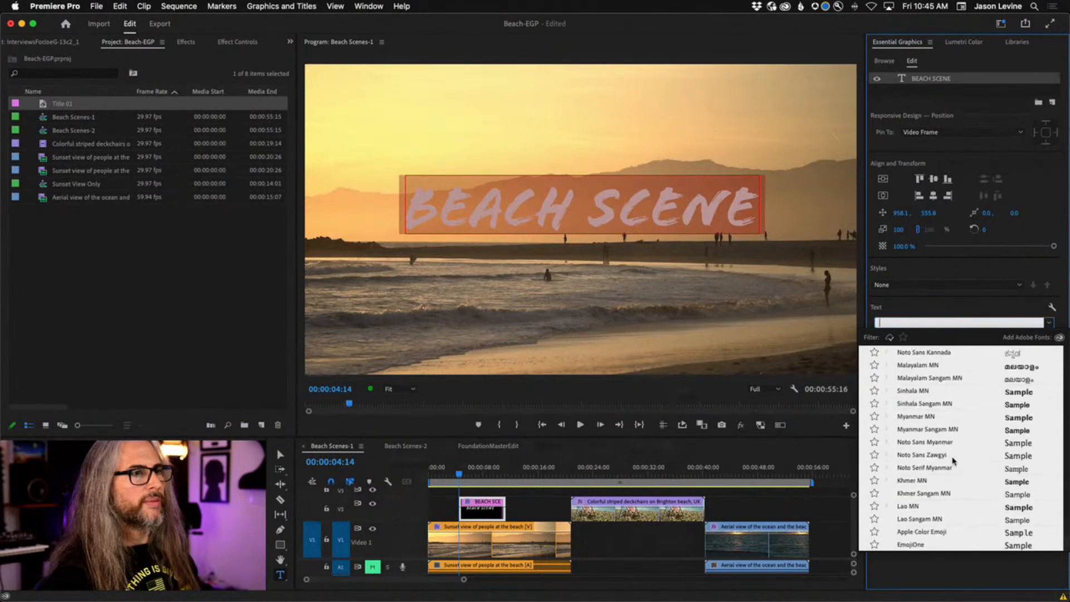
click(903, 338)
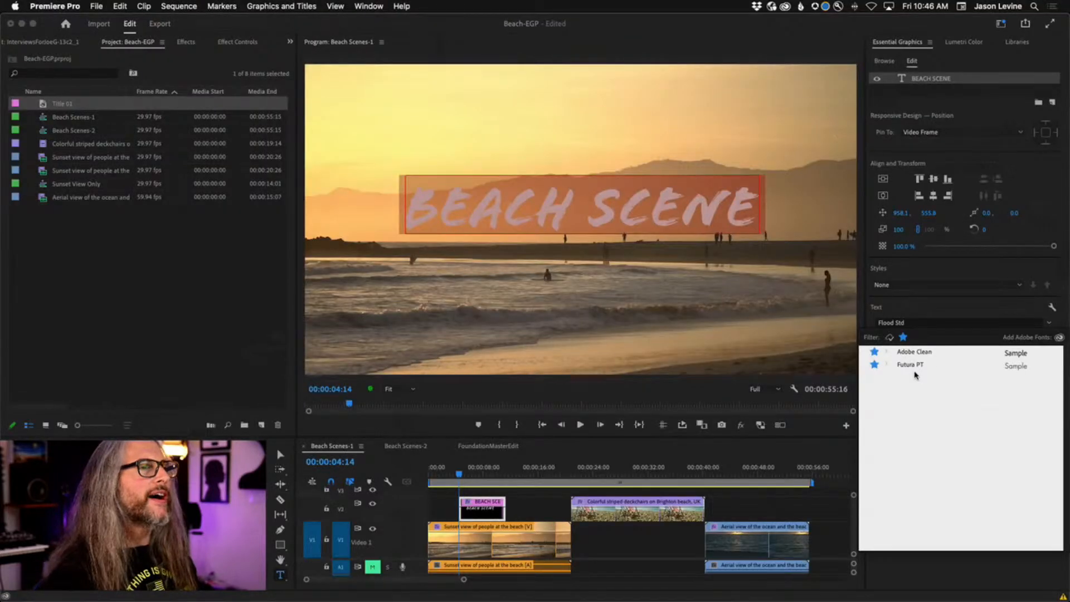
click(951, 308)
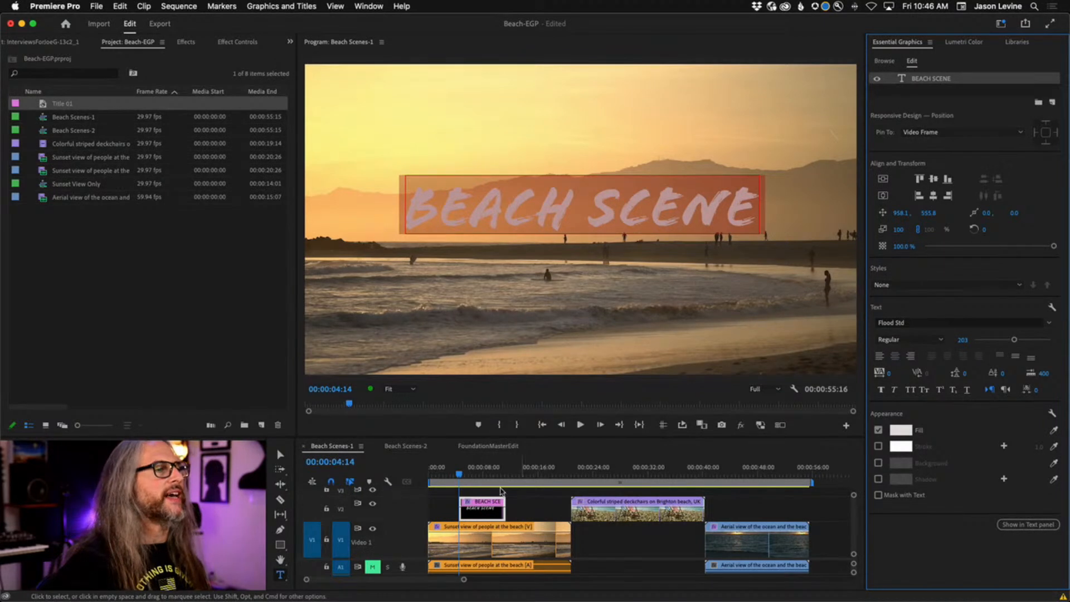
Fill the title with an orange sampled from the sunset, and try a drop shadow but leave it off.
click(458, 476)
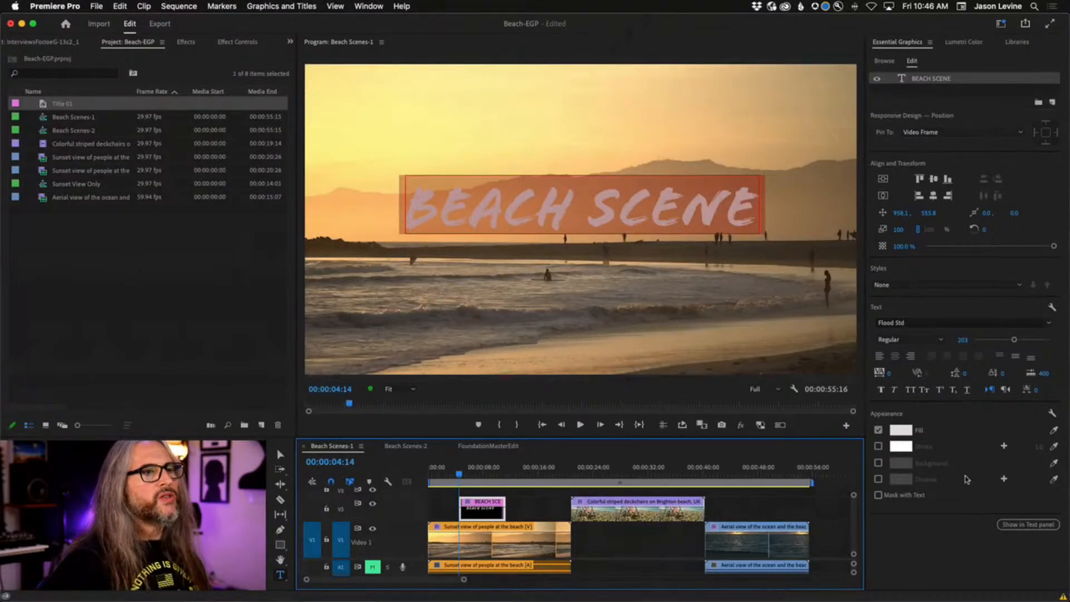
click(901, 430)
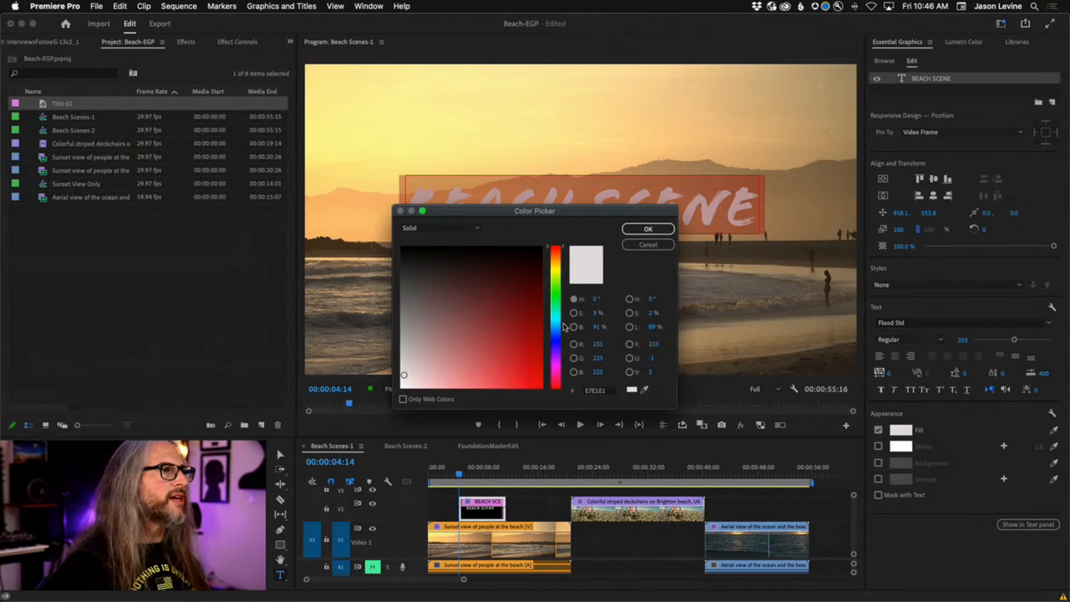
click(643, 390)
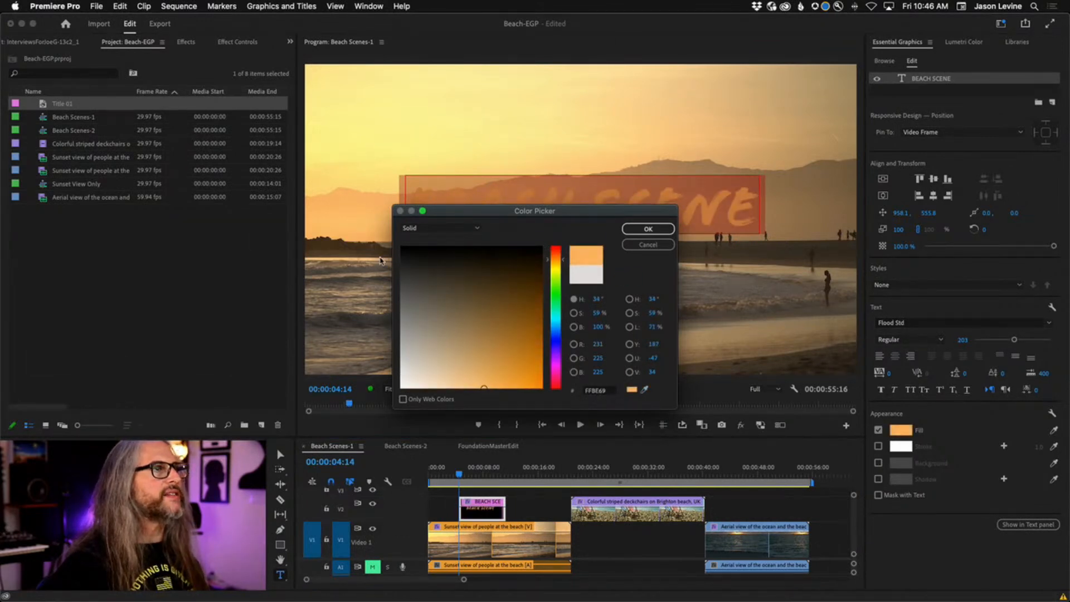
click(649, 229)
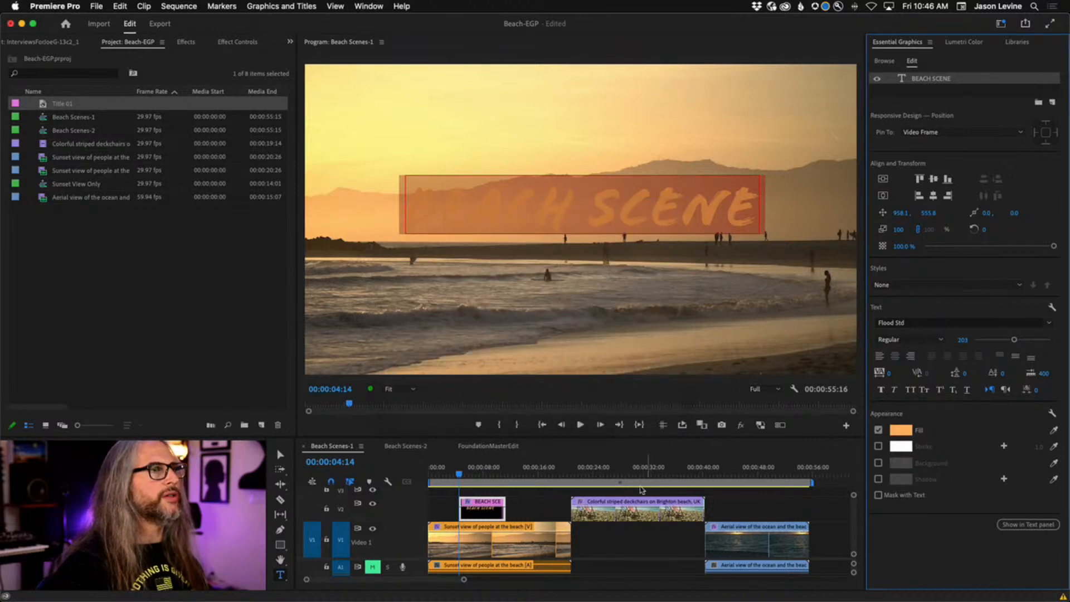
click(879, 480)
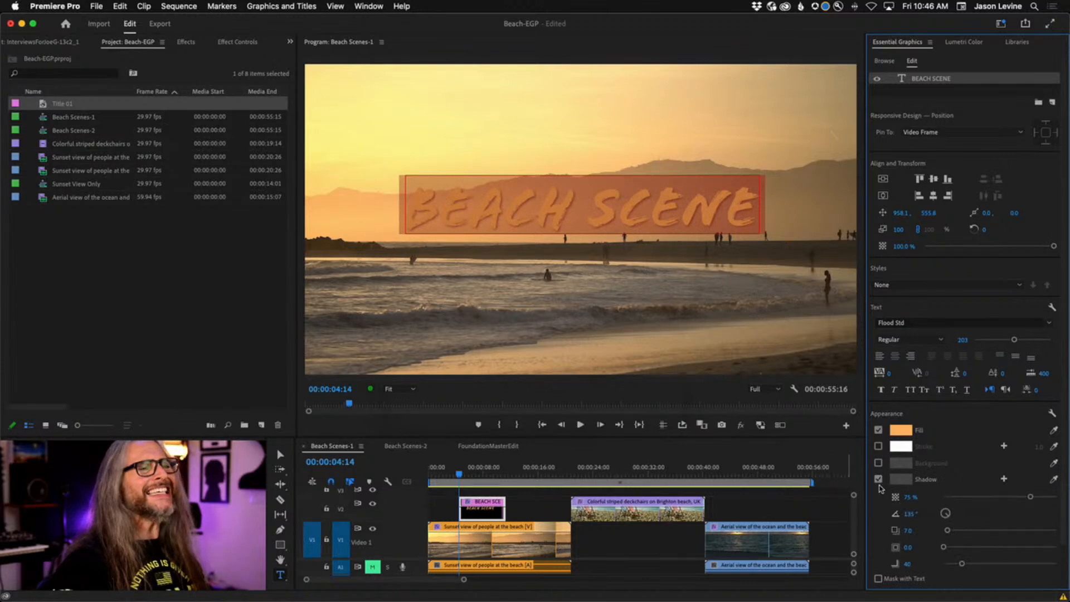
click(879, 480)
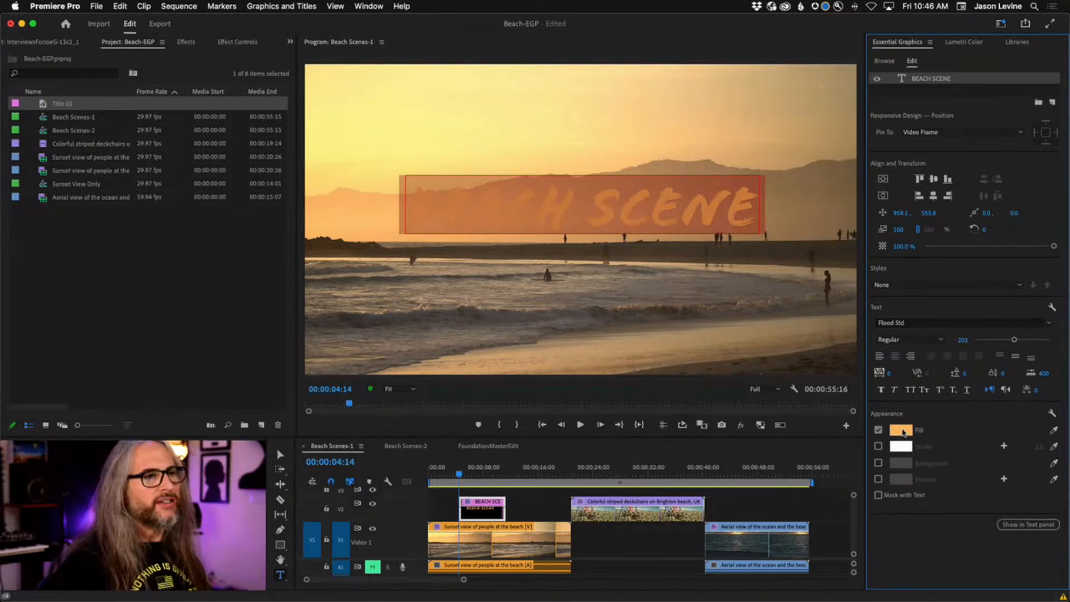
Change the title's fill to near-white FFFAF3.
click(901, 430)
drag(466, 285, 407, 388)
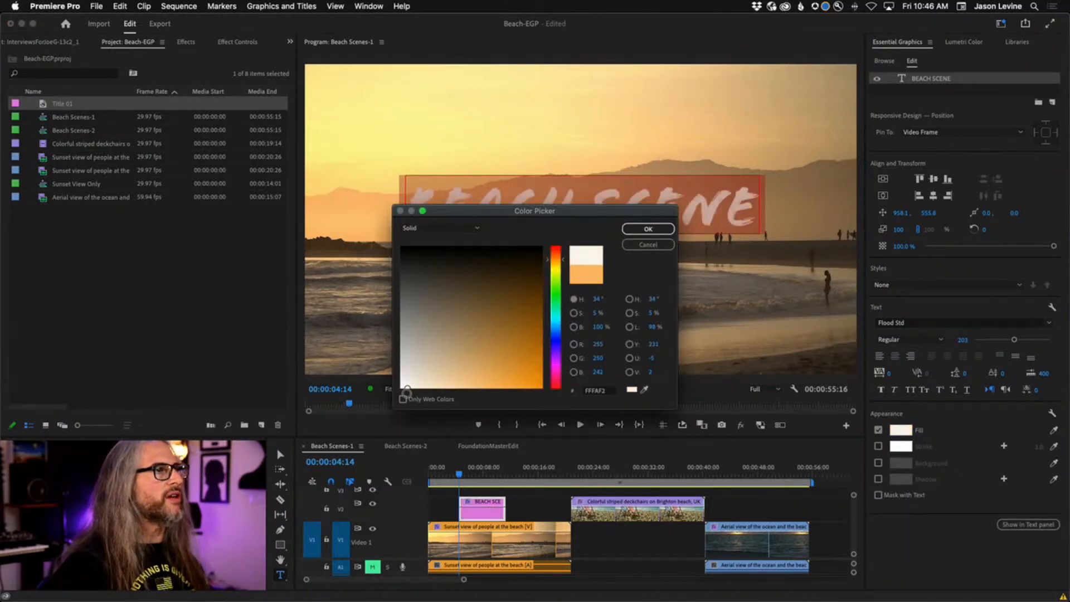
click(649, 229)
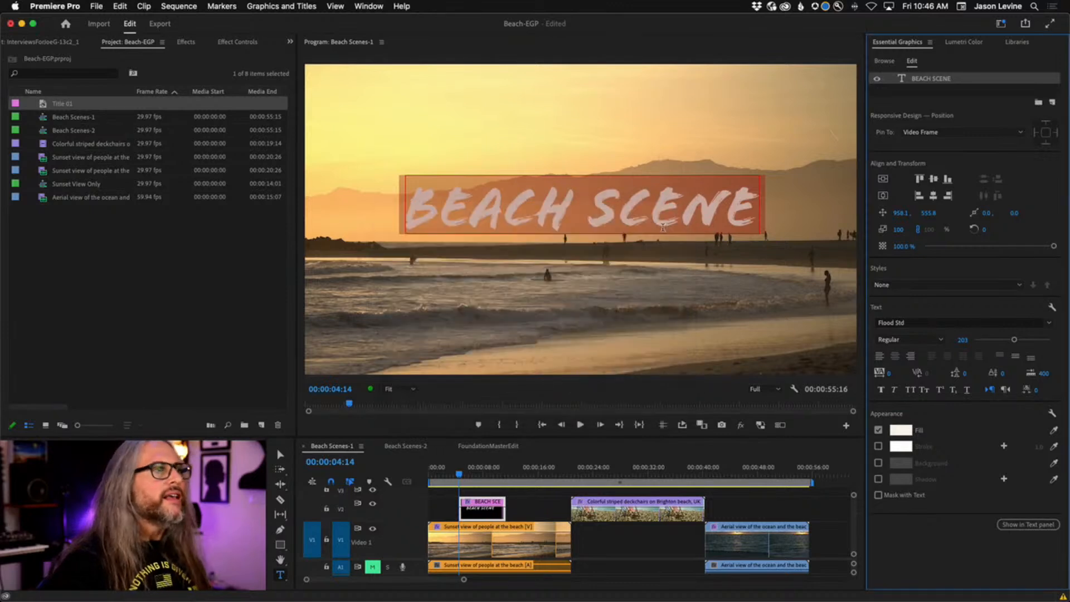
Add a background box behind the title with larger size, rounded corners and reduced opacity (52%).
click(878, 463)
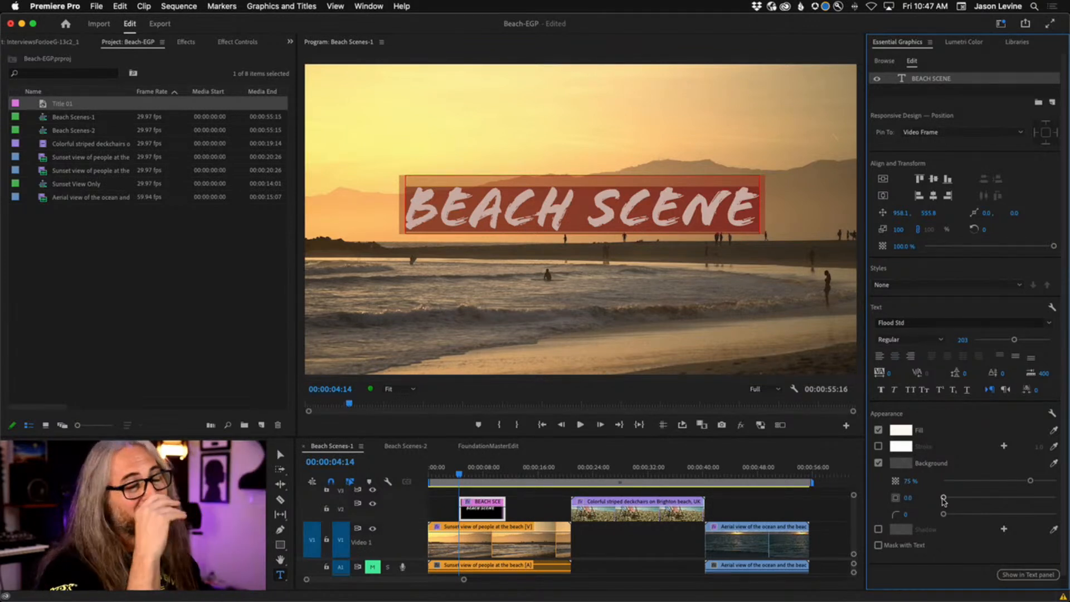
mouse_move(943, 497)
mouse_down()
mouse_move(972, 500)
mouse_move(956, 501)
mouse_up()
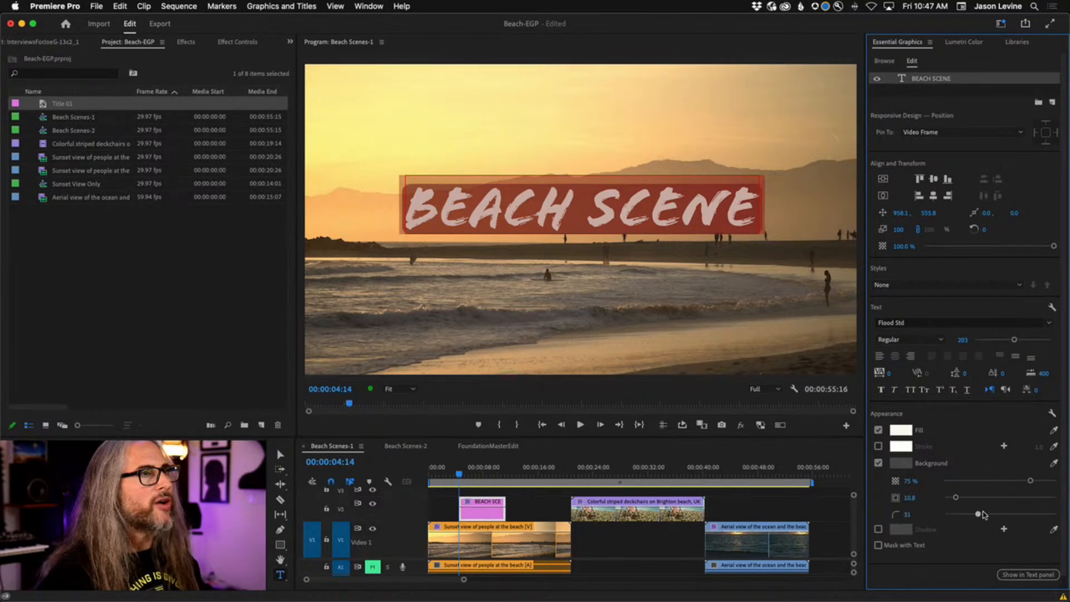
drag(943, 514, 963, 498)
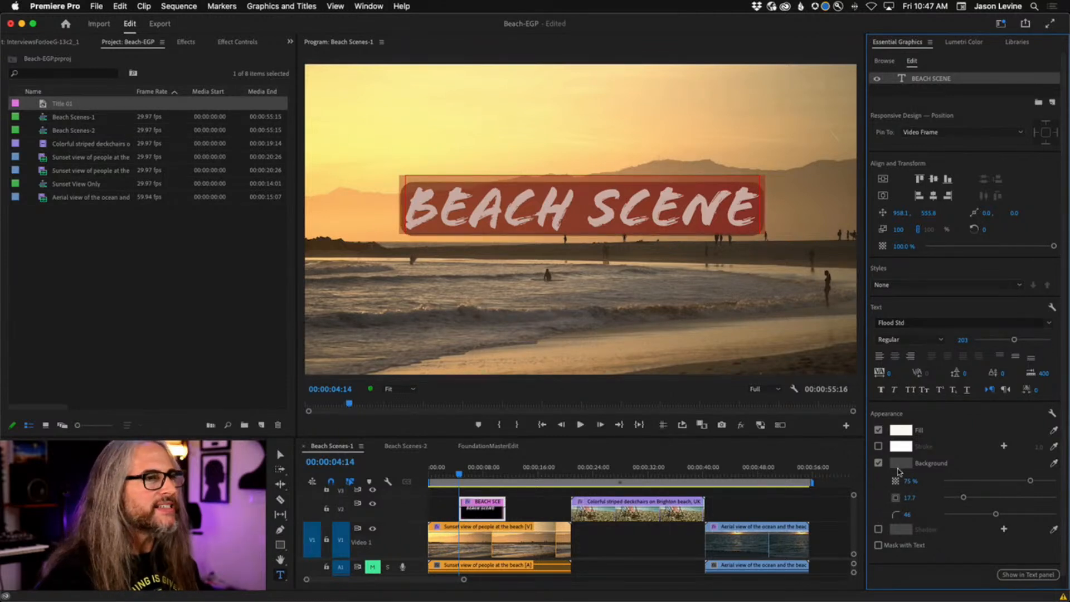
drag(1030, 481, 996, 484)
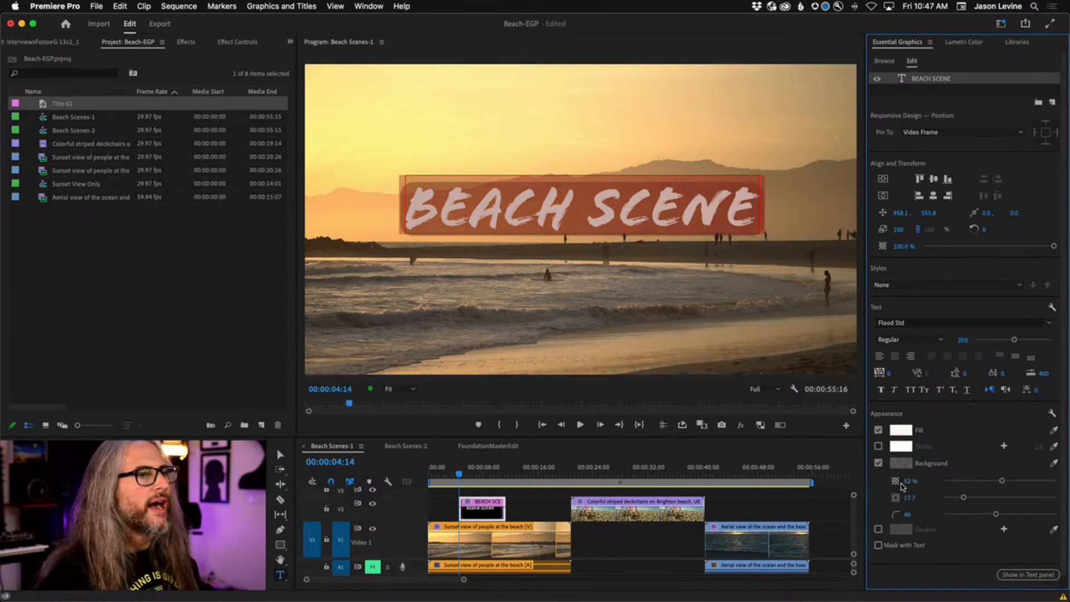
Colour the background box with sunset orange FCB667, then deselect the title layer.
click(900, 463)
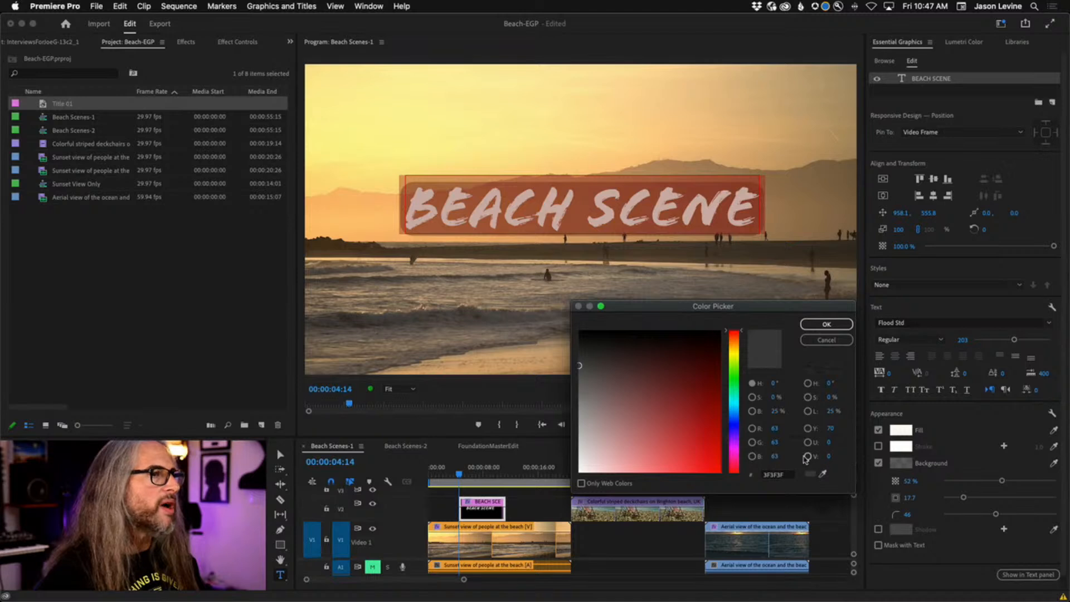
click(822, 473)
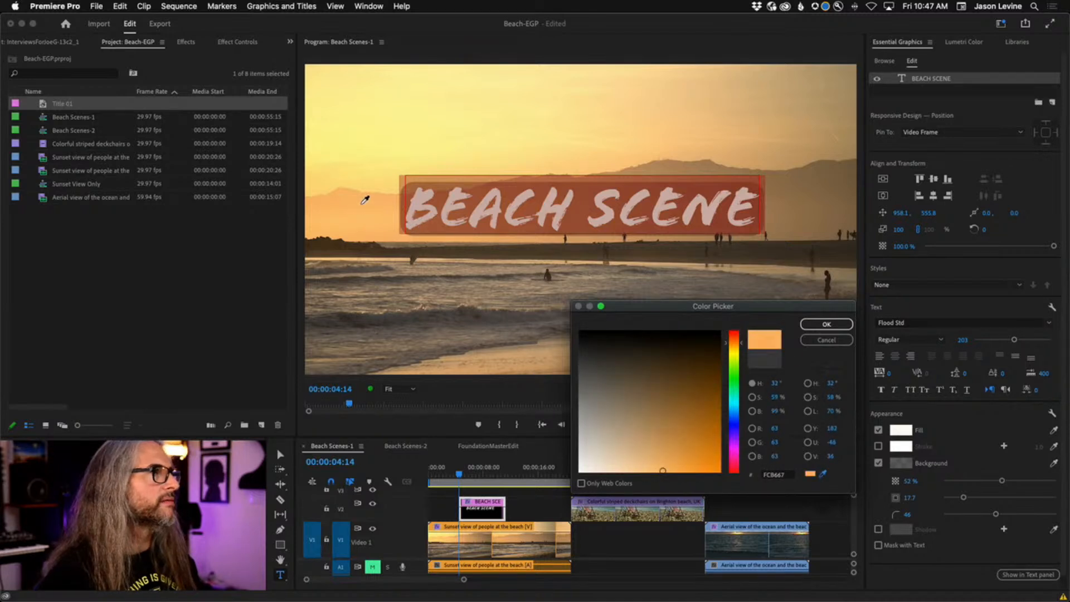
click(827, 324)
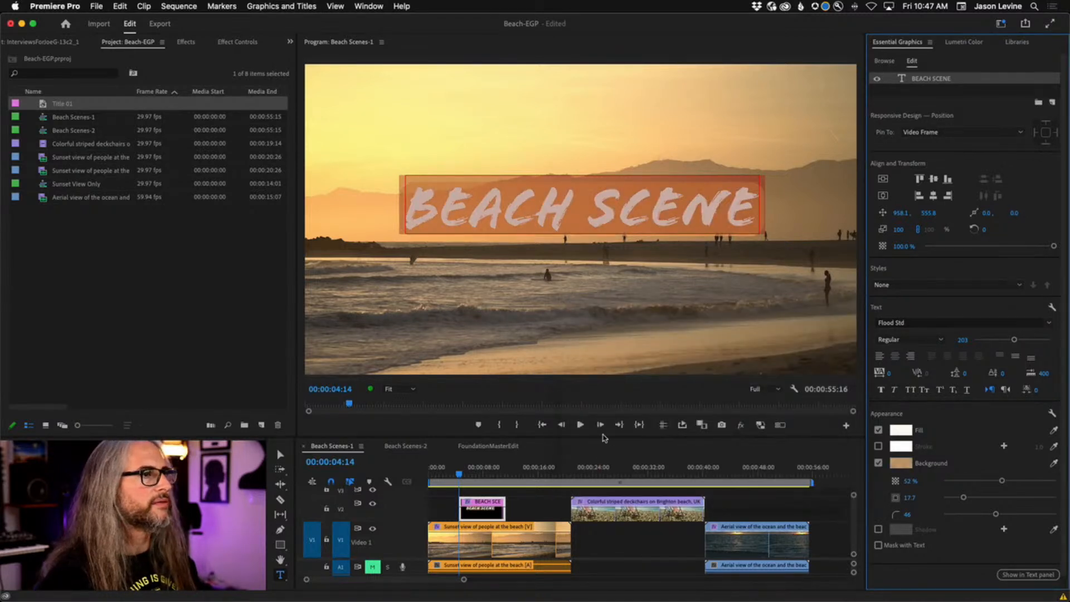
click(944, 92)
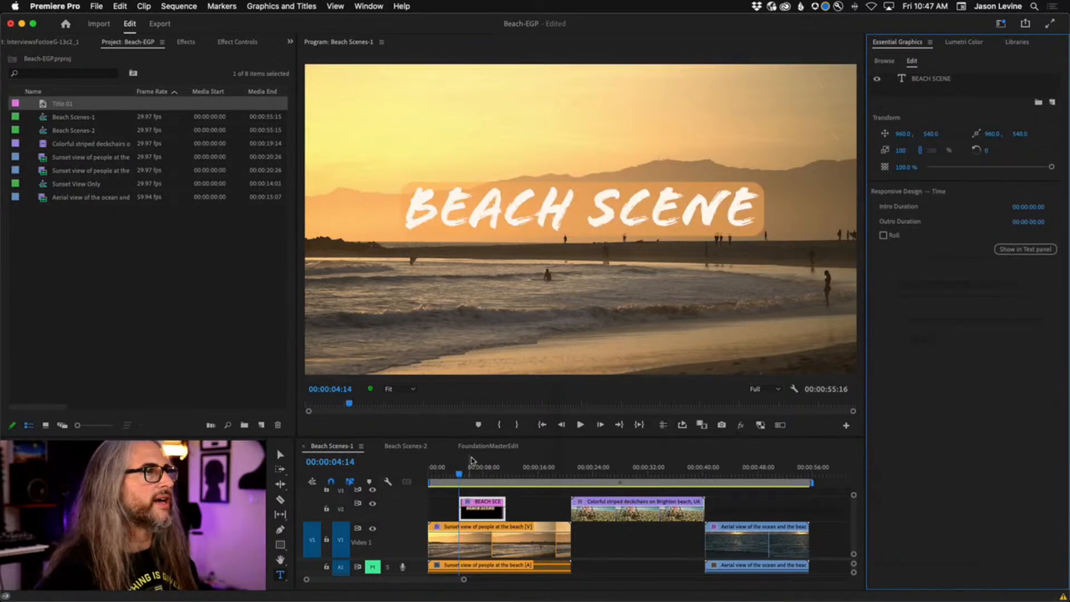
Edit the title text so it reads 'BEACH scene' on one line, dropping the 'it grows as you type' line.
click(951, 81)
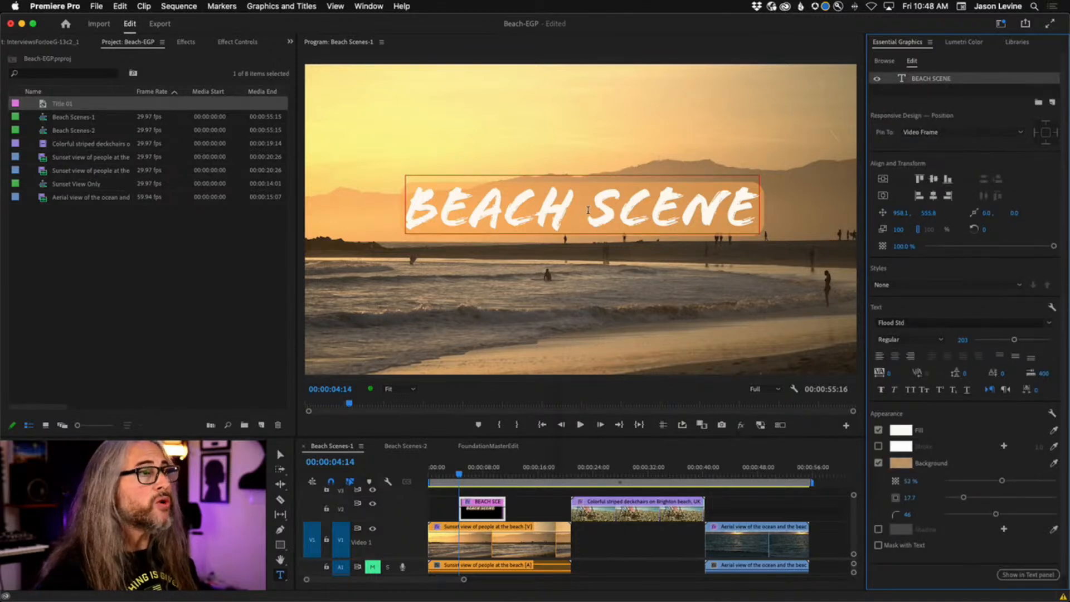
click(754, 214)
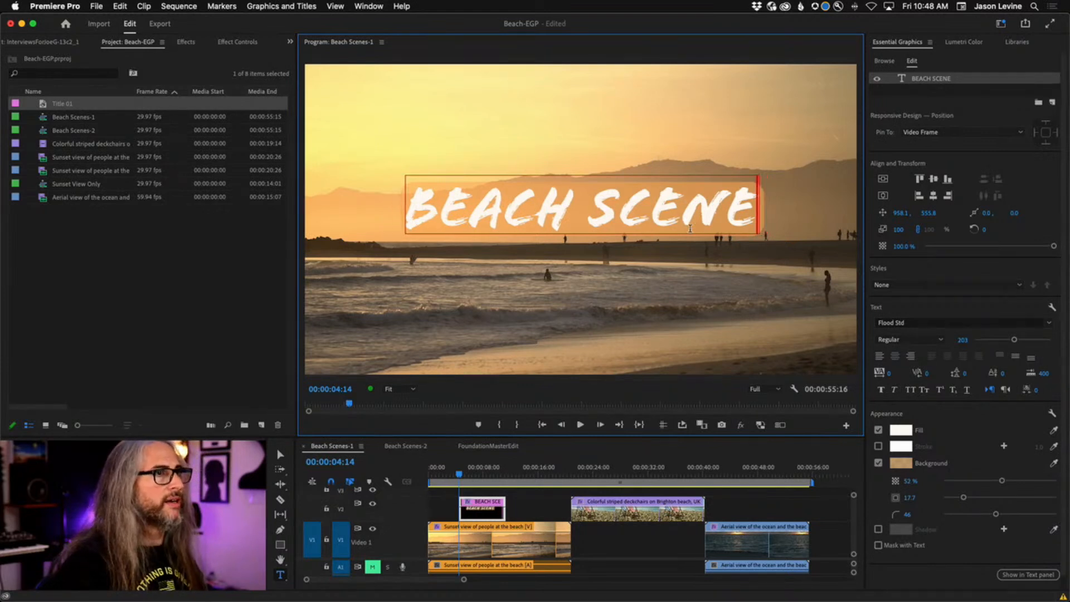
key(Return)
text(it grows as you)
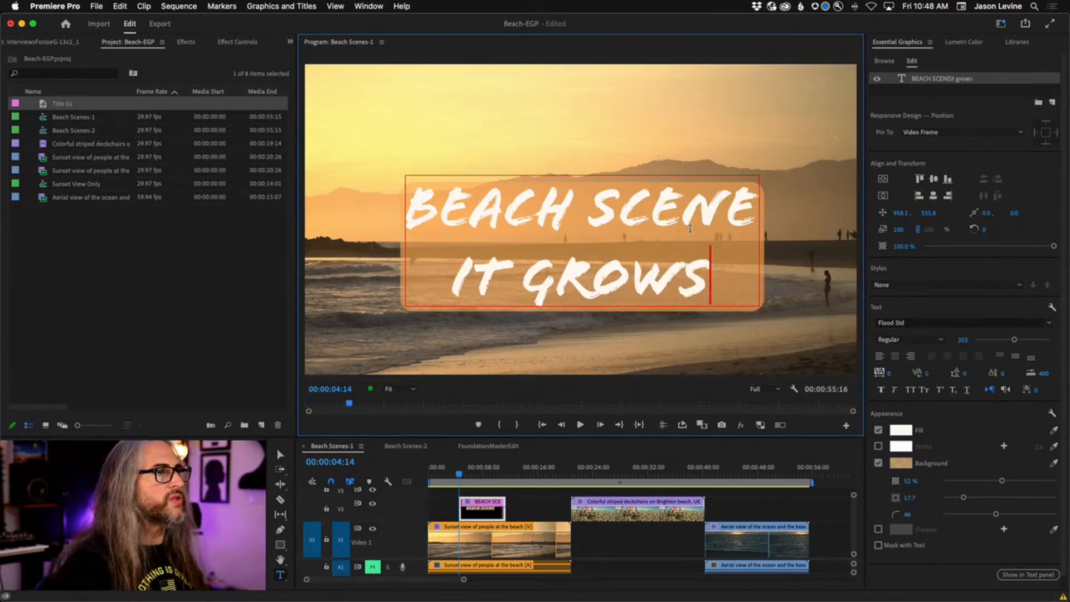
text( type)
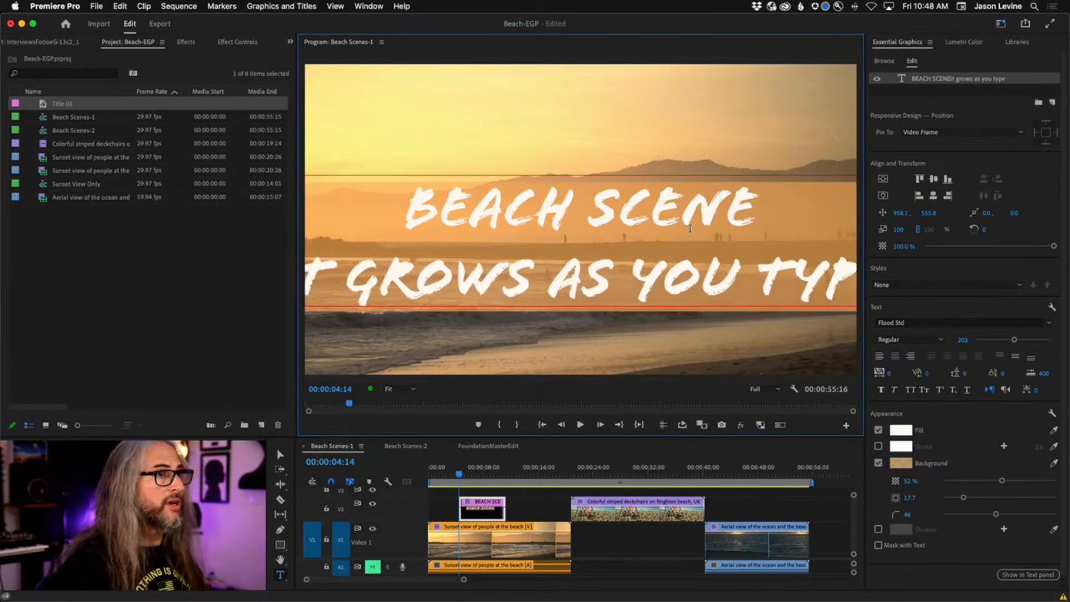
key(BackSpace)
key(BackSpace)
key(BackSpace)
key(BackSpace)
key(BackSpace)
key(BackSpace)
key(BackSpace)
key(BackSpace)
key(BackSpace)
key(BackSpace)
key(BackSpace)
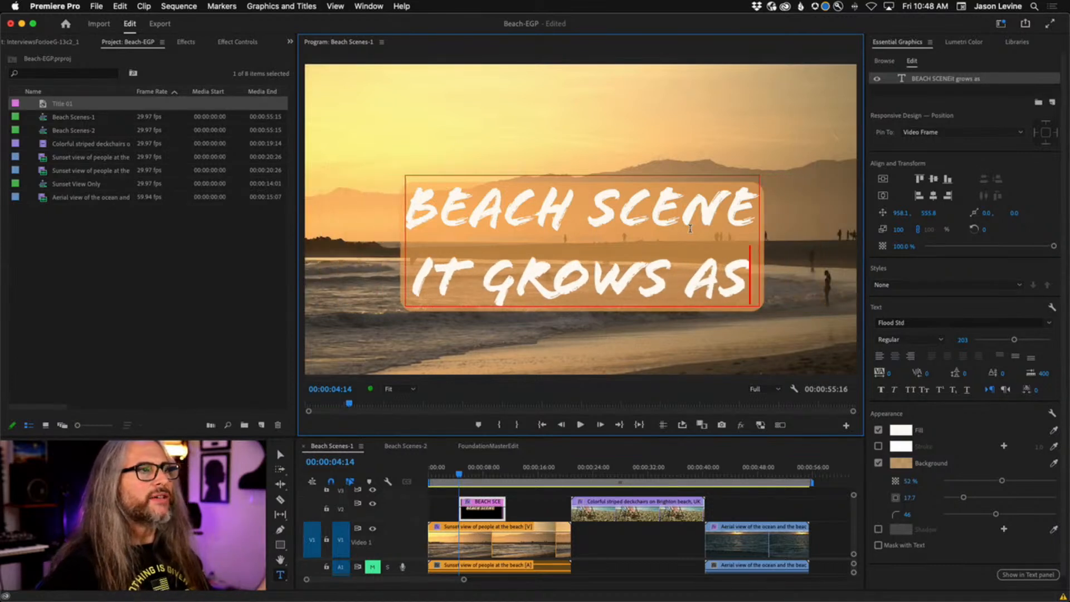
key(BackSpace)
key(BackSpace)
key(BackSpace)
key(BackSpace)
key(BackSpace)
key(BackSpace)
key(BackSpace)
key(BackSpace)
key(BackSpace)
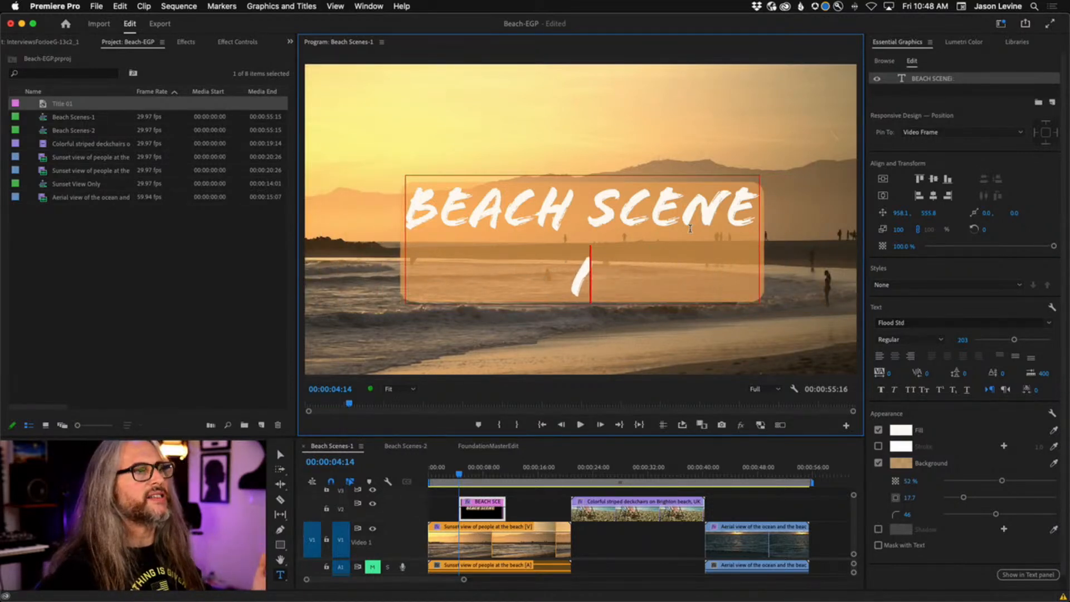
key(BackSpace)
key(BackSpace)
key(BackSpace)
key(BackSpace)
key(BackSpace)
key(BackSpace)
key(BackSpace)
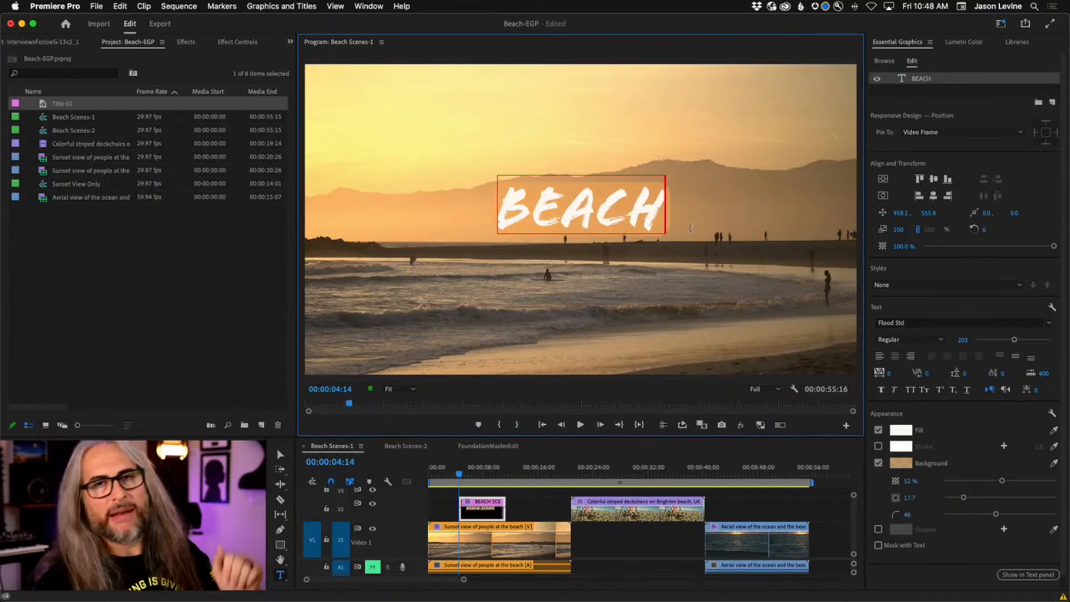
text(scene)
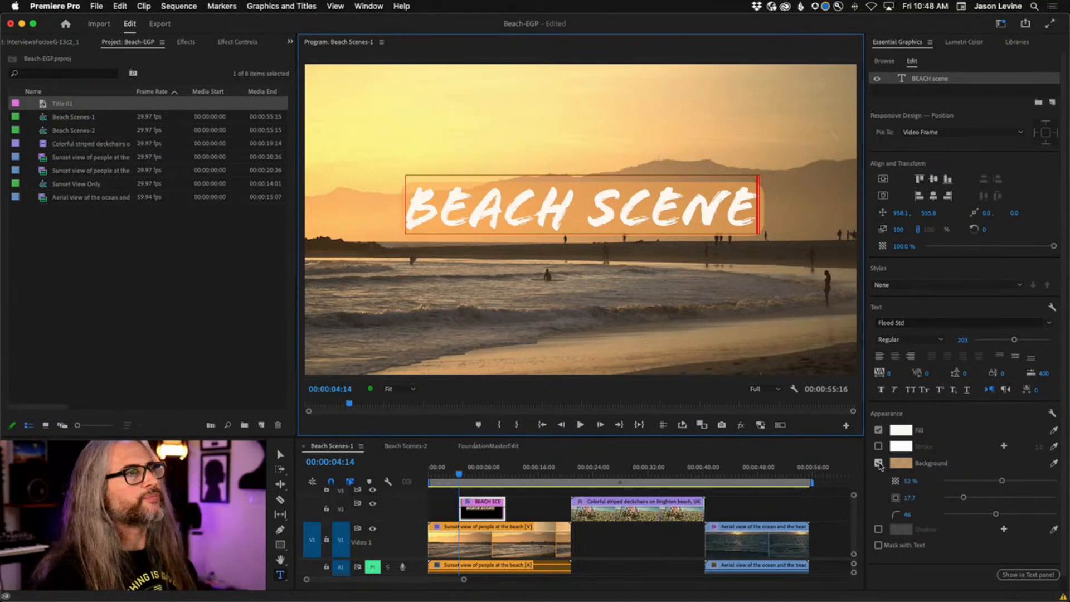
Turn off the title's background box and add a Polygon triangle shape layer.
click(879, 463)
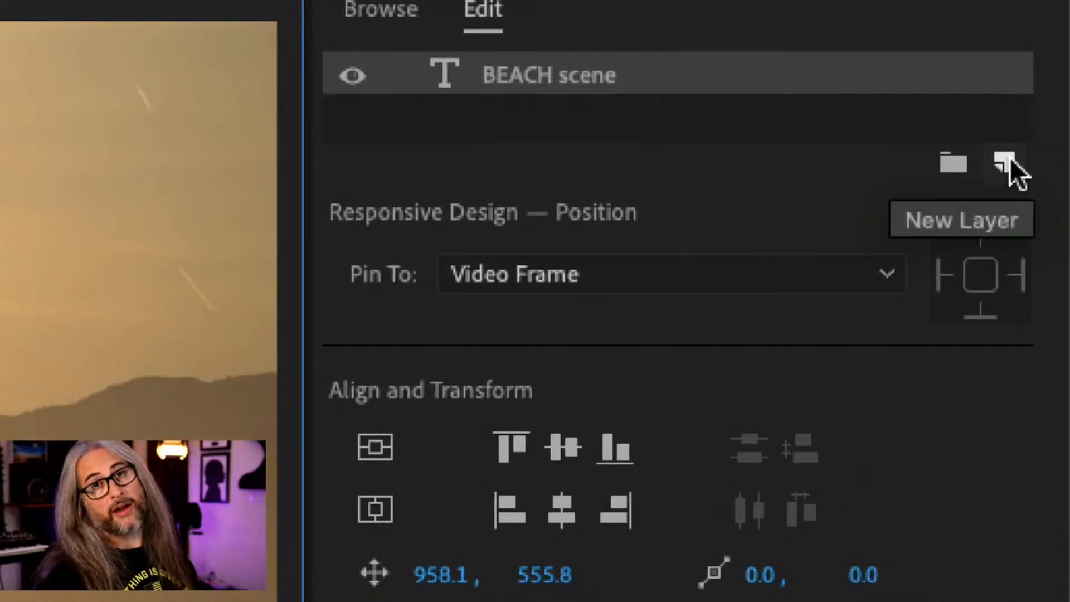
click(1007, 162)
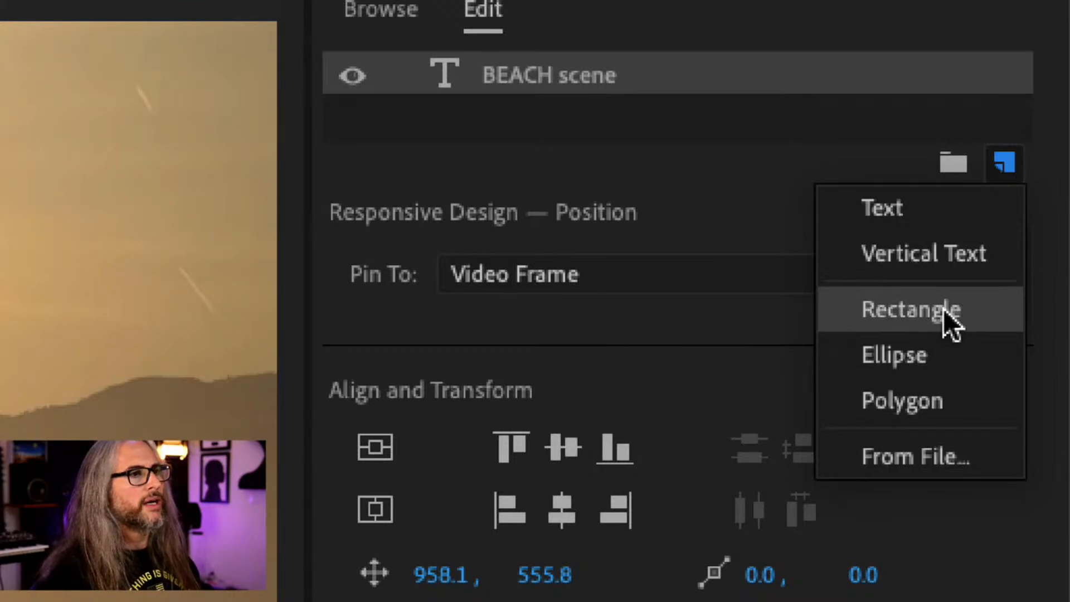
click(938, 398)
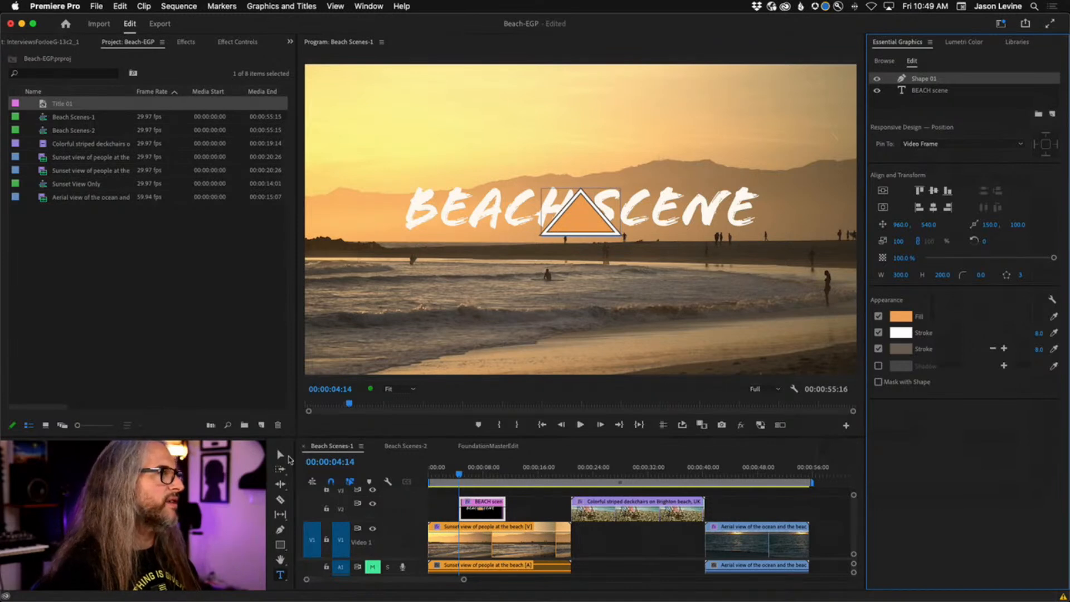
Move the triangle above the title to 960, 328.9 and add a third stroke outline.
click(281, 454)
drag(573, 225, 573, 167)
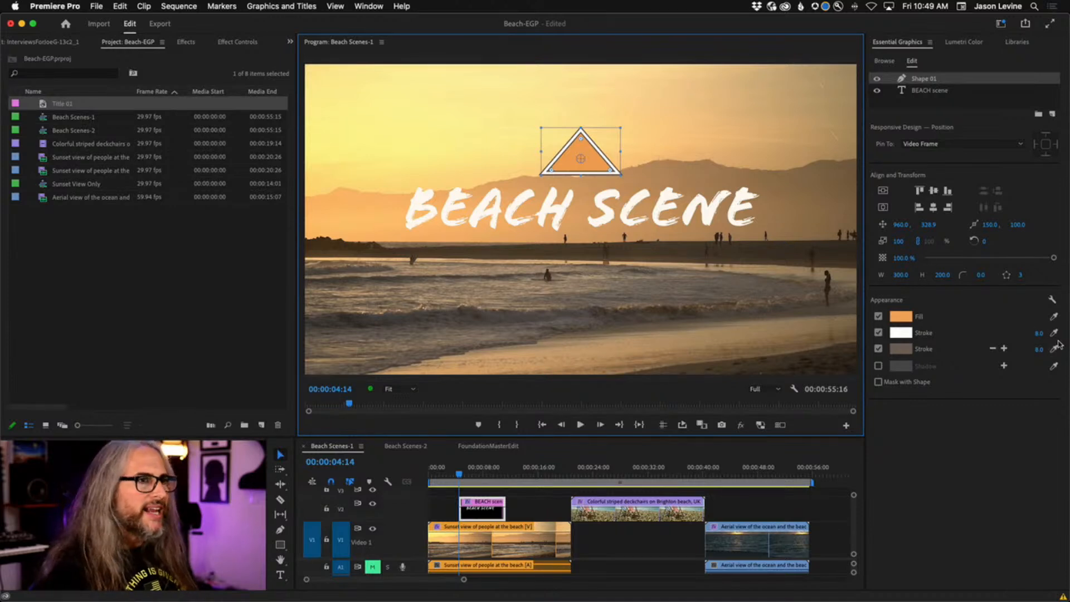
click(878, 333)
click(878, 349)
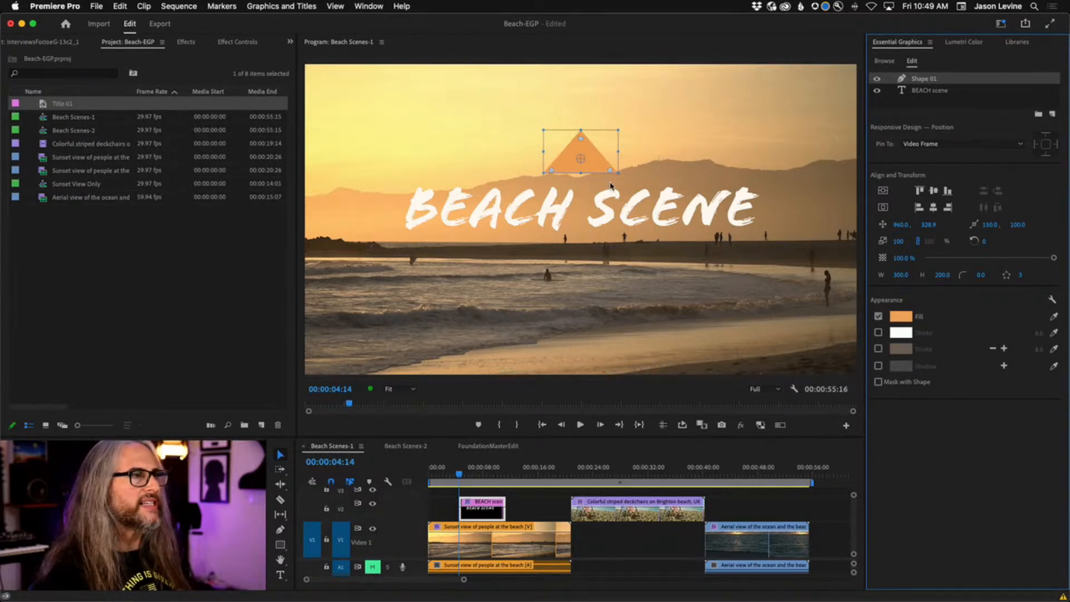
click(878, 333)
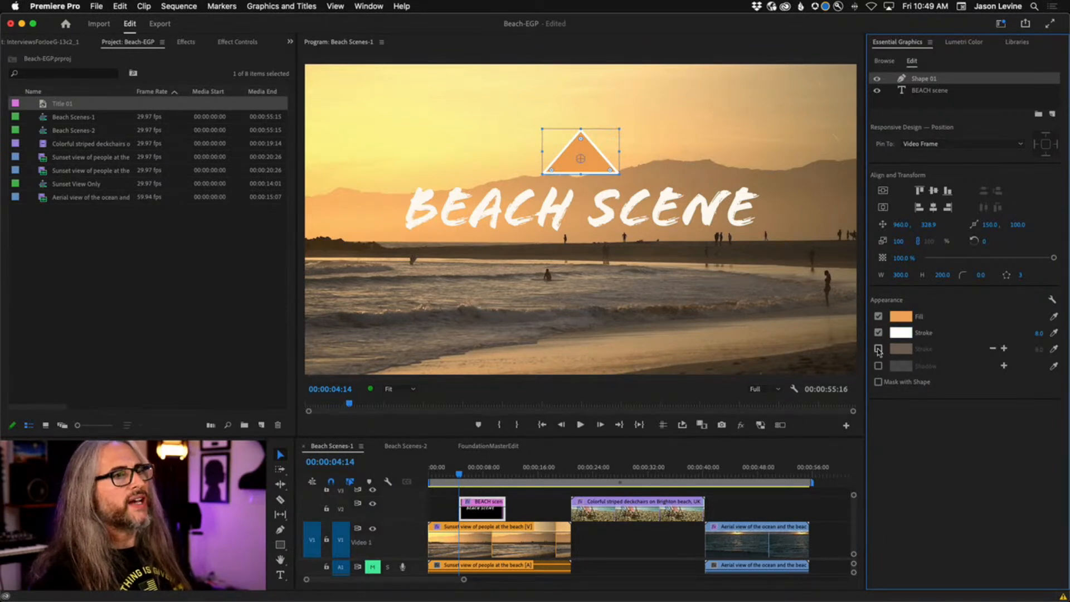
click(879, 349)
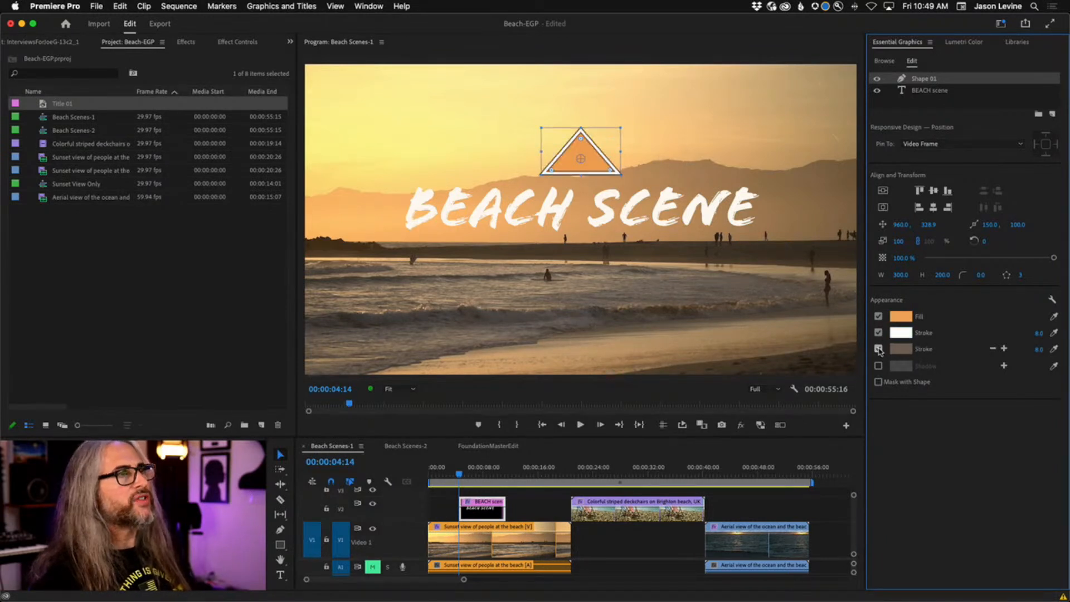
click(1007, 348)
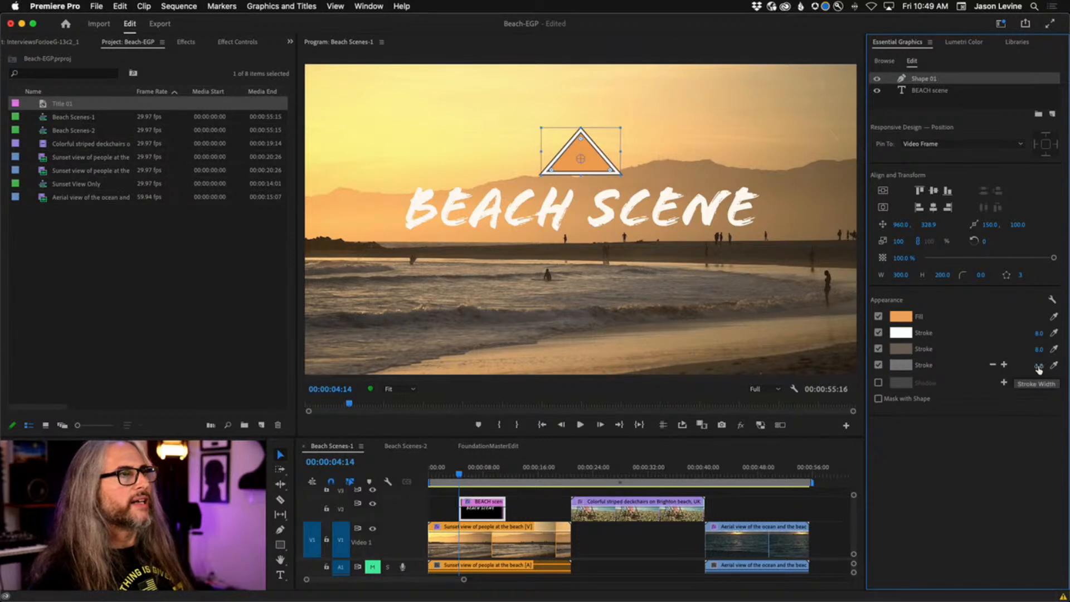
Set the triangle's third outline to sky orange FFBE69 with a 27.0 width.
click(898, 365)
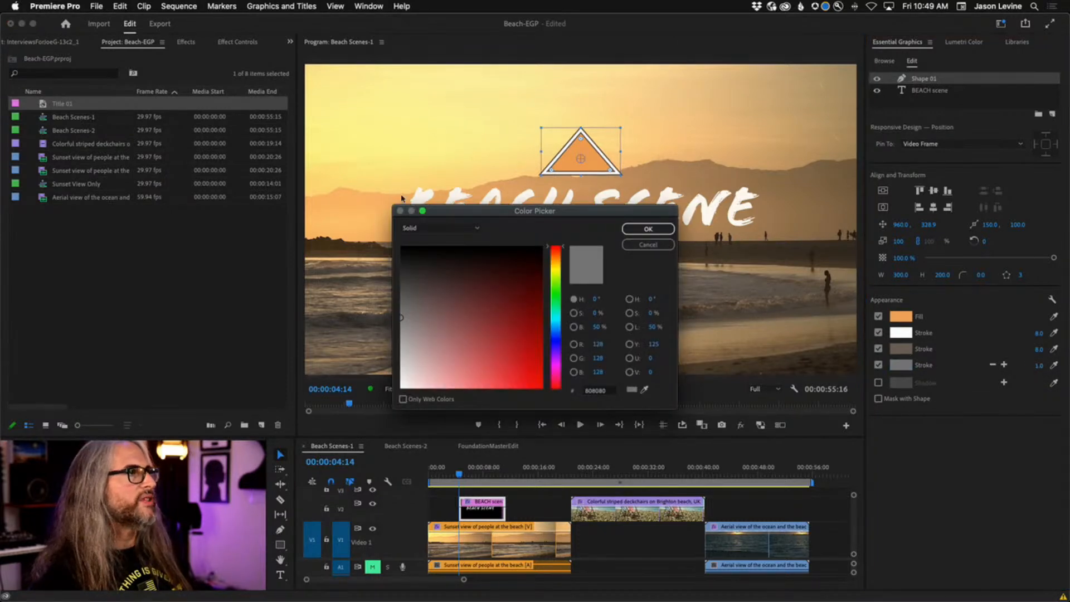
click(645, 392)
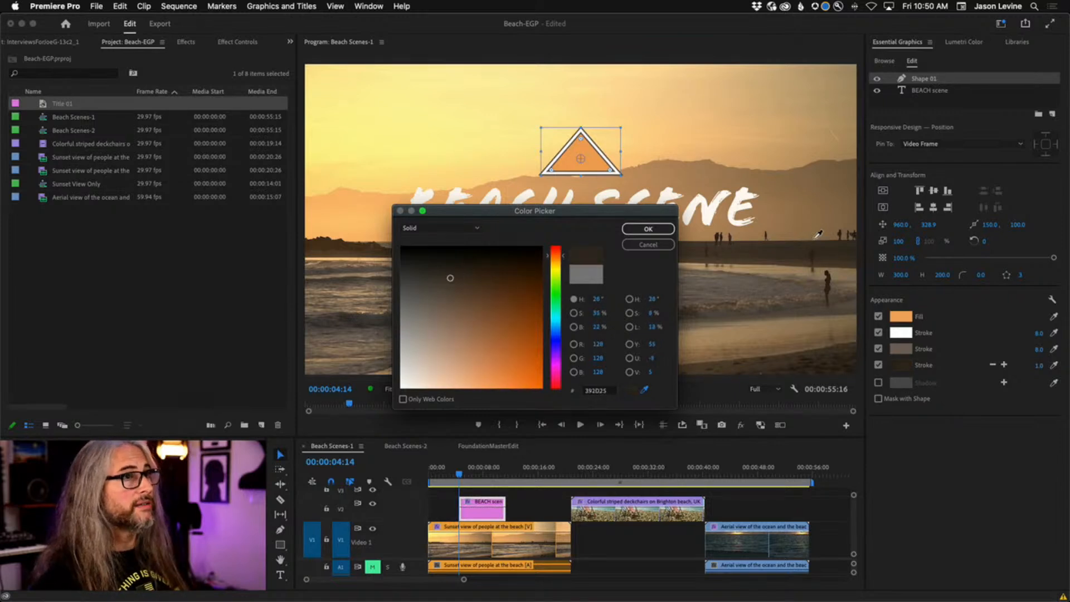
click(350, 225)
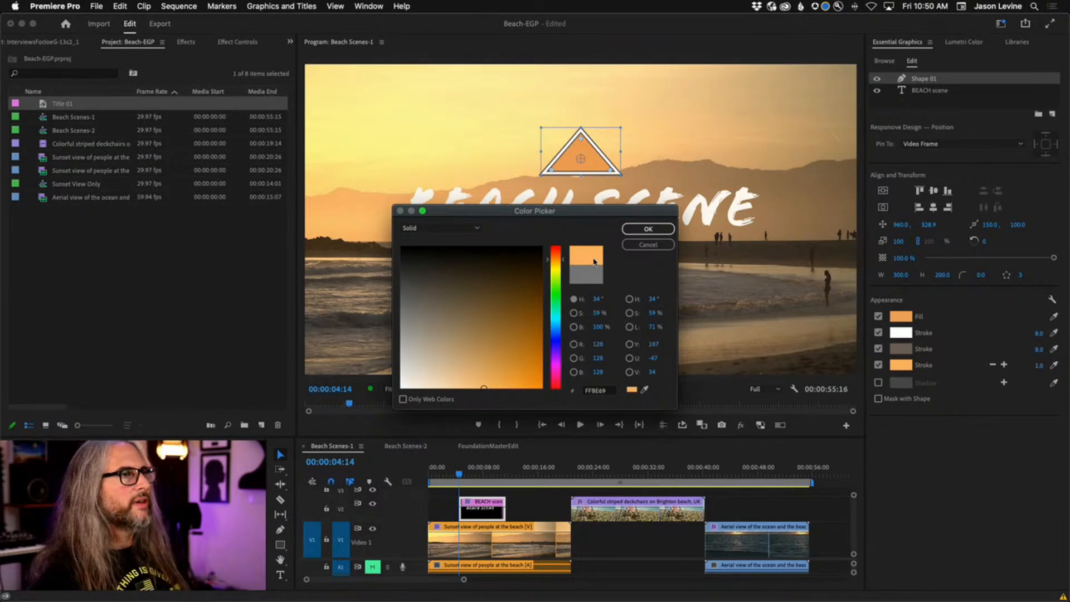
click(648, 229)
mouse_move(1038, 365)
mouse_down()
mouse_move(1062, 365)
mouse_move(1026, 365)
mouse_up()
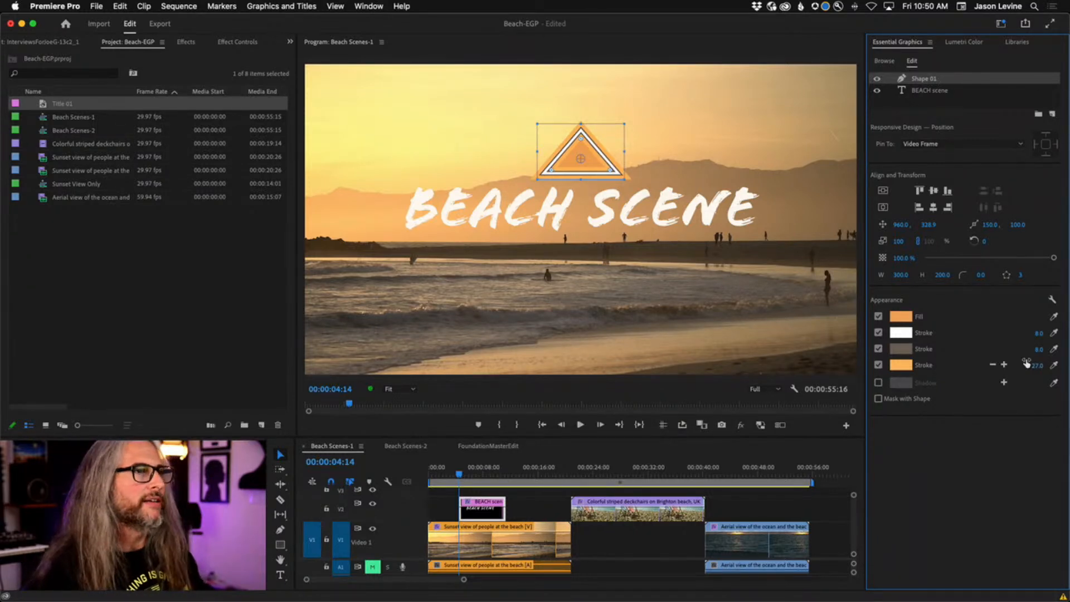
Give the widest triangle outline a radial gradient from brown to white.
click(898, 368)
drag(490, 218, 688, 247)
click(666, 258)
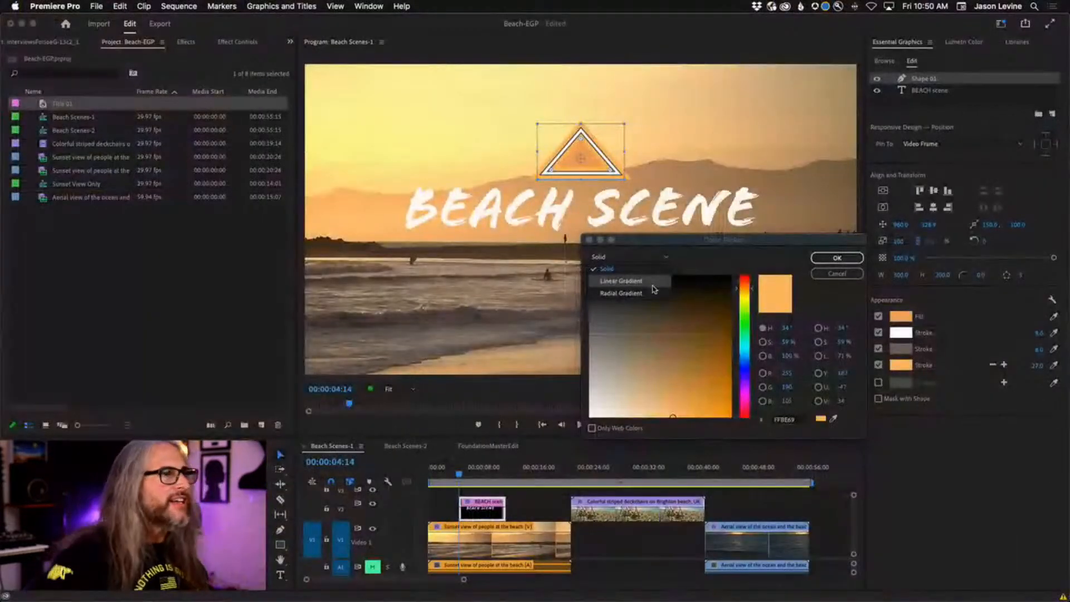
click(621, 281)
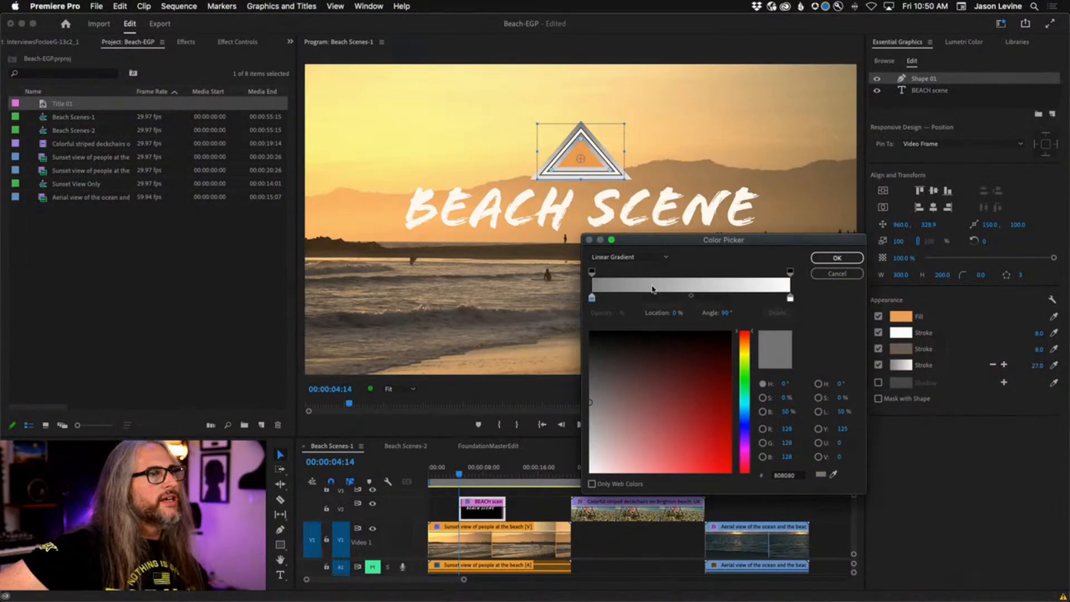
mouse_move(653, 402)
mouse_down()
mouse_move(684, 369)
mouse_move(616, 356)
mouse_move(619, 407)
mouse_move(669, 454)
mouse_move(656, 457)
mouse_up()
drag(743, 349, 743, 343)
mouse_move(658, 401)
mouse_down()
mouse_move(691, 396)
mouse_move(678, 375)
mouse_move(671, 450)
mouse_move(675, 410)
mouse_move(630, 365)
mouse_move(673, 428)
mouse_up()
click(628, 257)
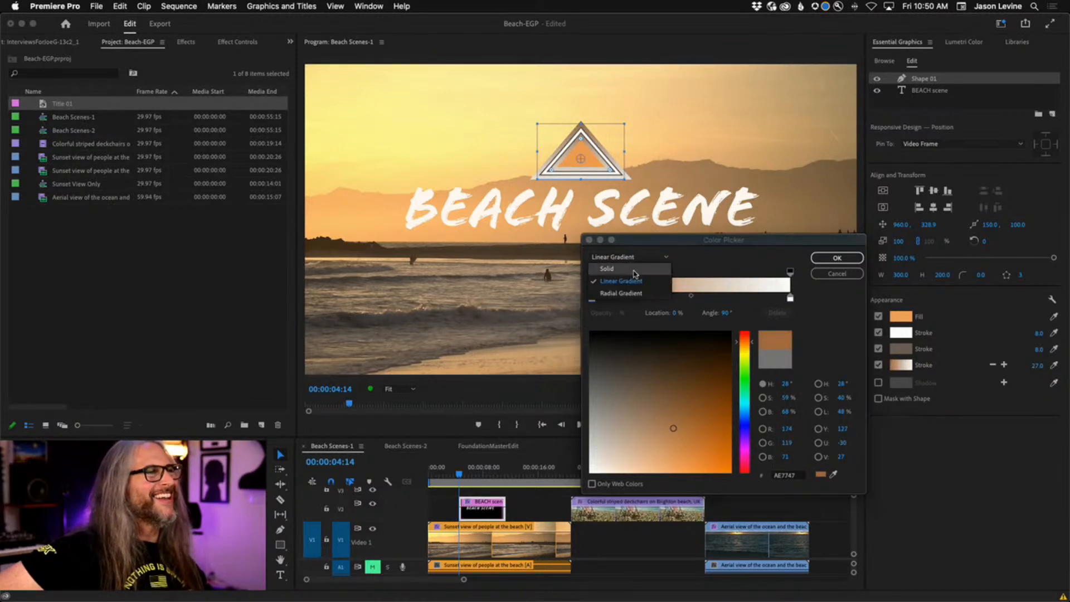
click(638, 289)
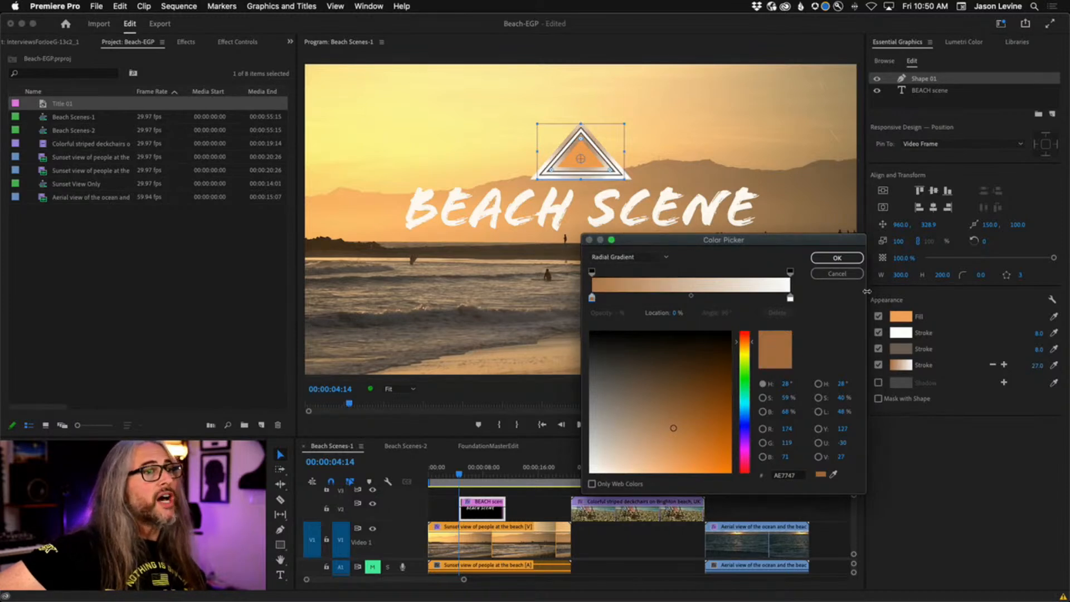
click(842, 261)
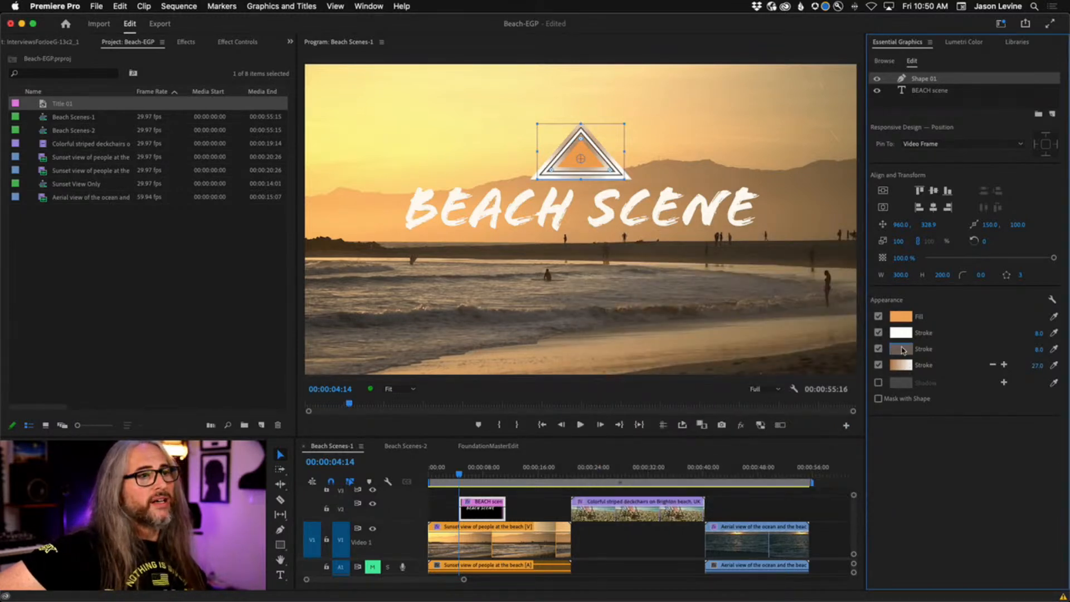
Give the middle outline a linear orange-to-white gradient with its right opacity stop at 93%.
click(901, 350)
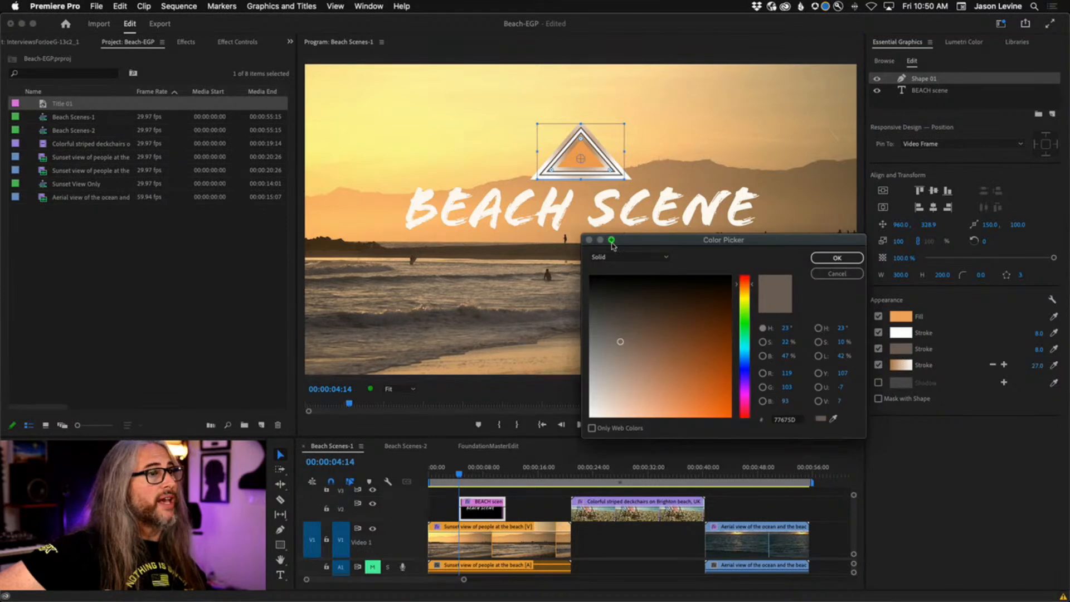
click(628, 257)
click(633, 283)
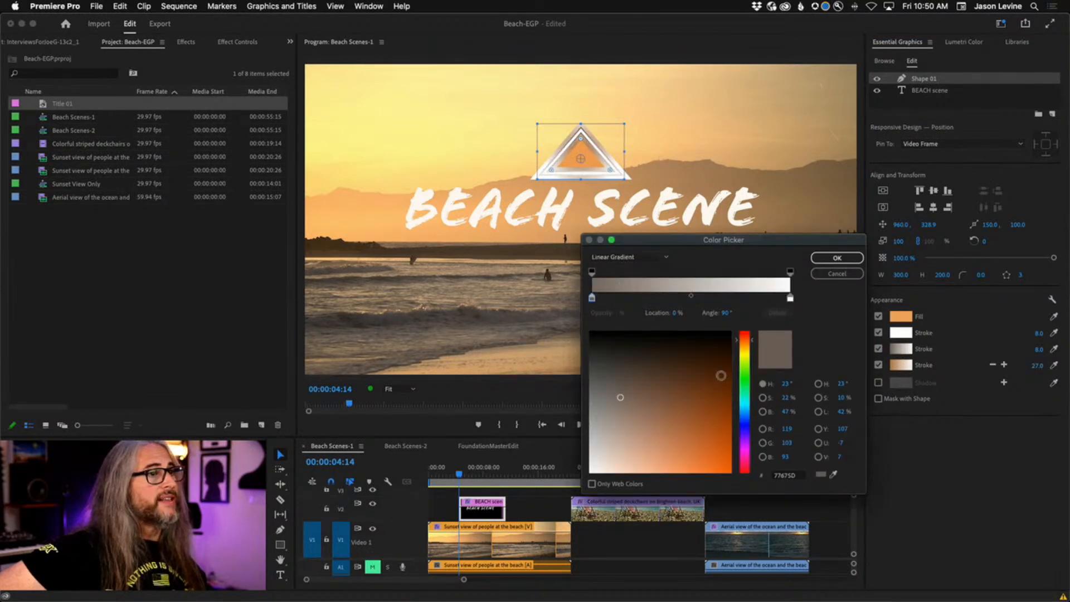
mouse_move(663, 400)
mouse_down()
mouse_move(700, 430)
mouse_move(678, 466)
mouse_move(679, 442)
mouse_up()
drag(592, 297, 633, 298)
click(790, 272)
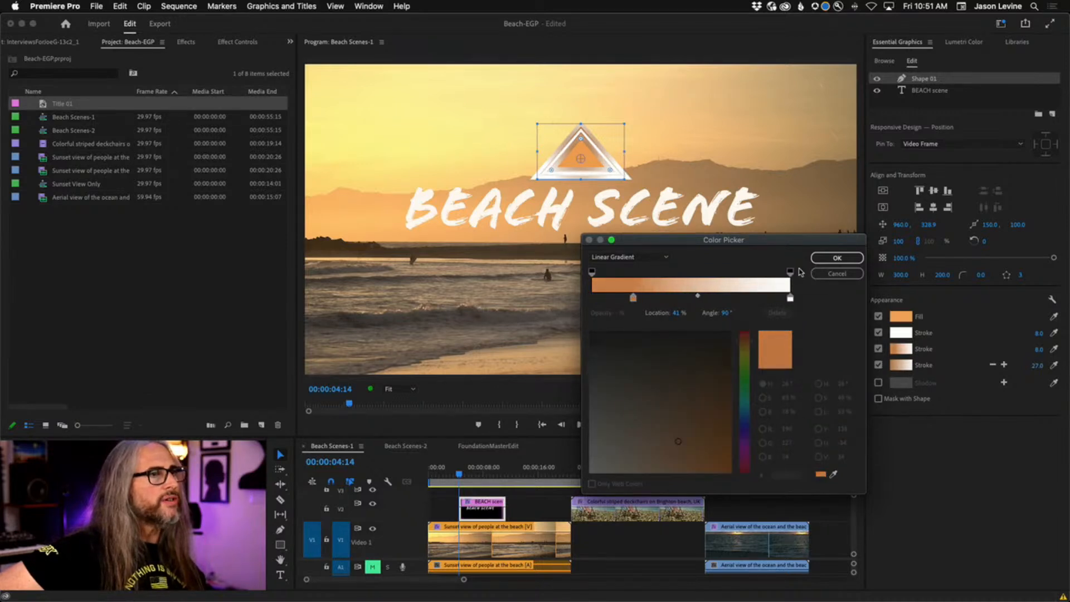
drag(790, 271, 731, 273)
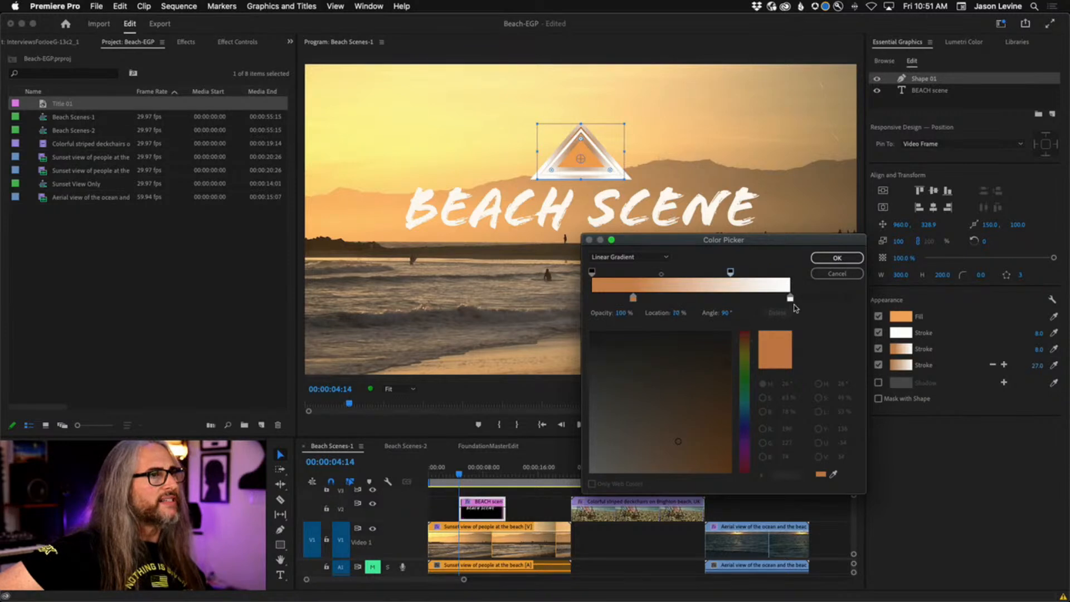
mouse_move(791, 298)
mouse_down()
mouse_move(768, 301)
mouse_move(792, 299)
mouse_up()
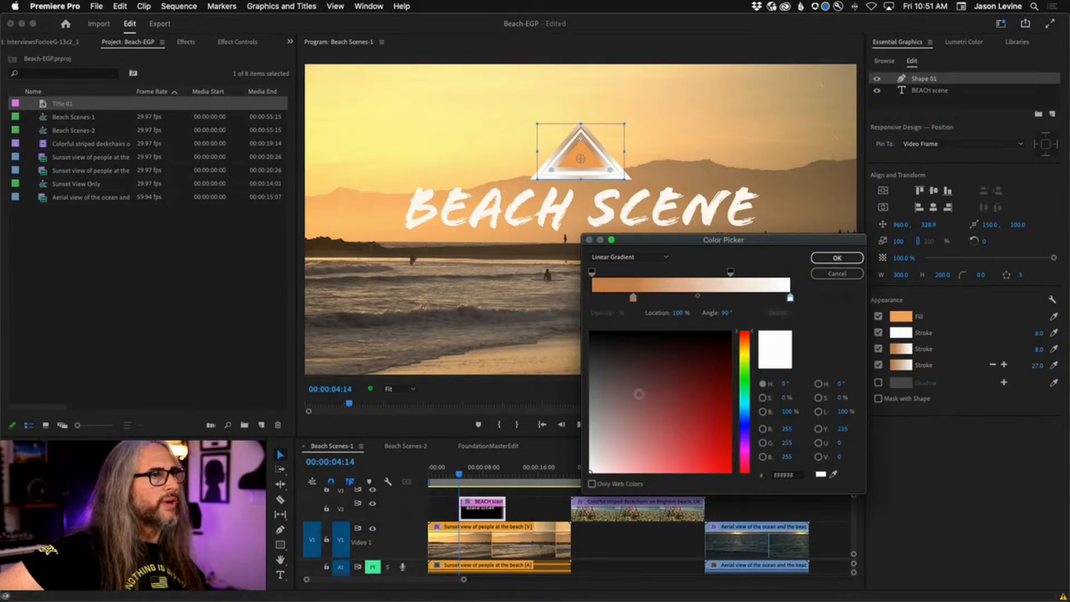
click(837, 259)
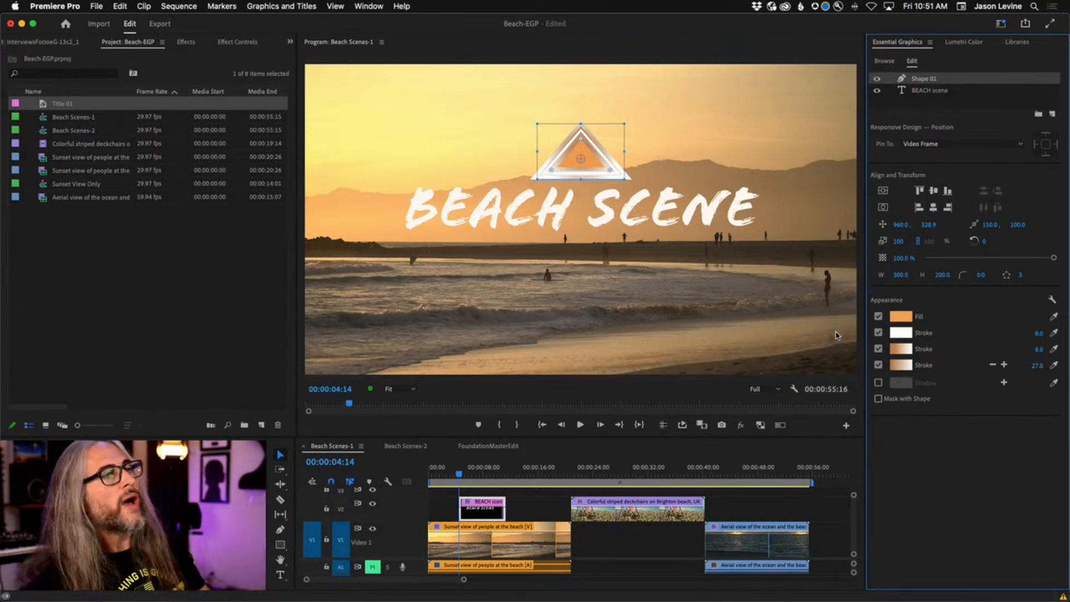
Switch the triangle's fill to a radial gradient using an orange sampled from the sunset video.
click(899, 317)
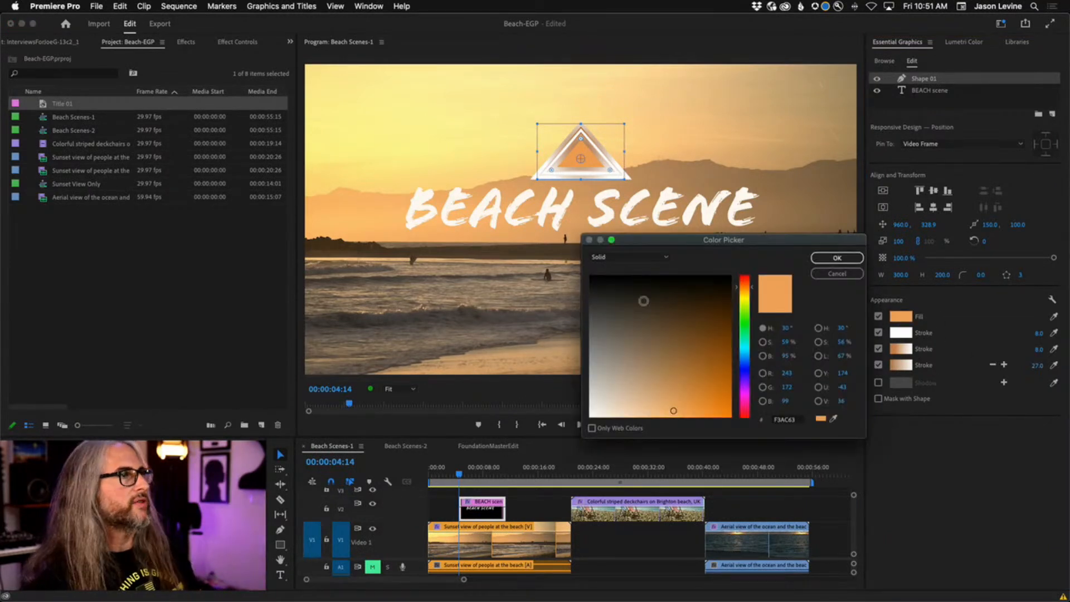
click(623, 258)
click(627, 300)
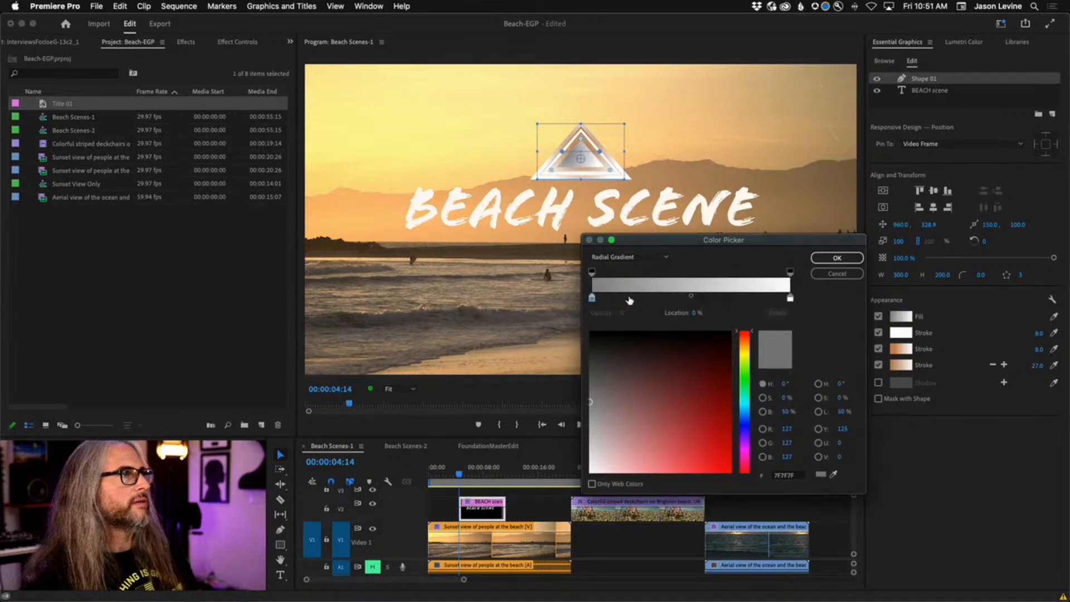
click(745, 344)
click(673, 409)
mouse_move(672, 409)
mouse_down()
mouse_move(704, 446)
mouse_move(667, 456)
mouse_move(684, 422)
mouse_move(671, 442)
mouse_up()
click(834, 474)
click(541, 329)
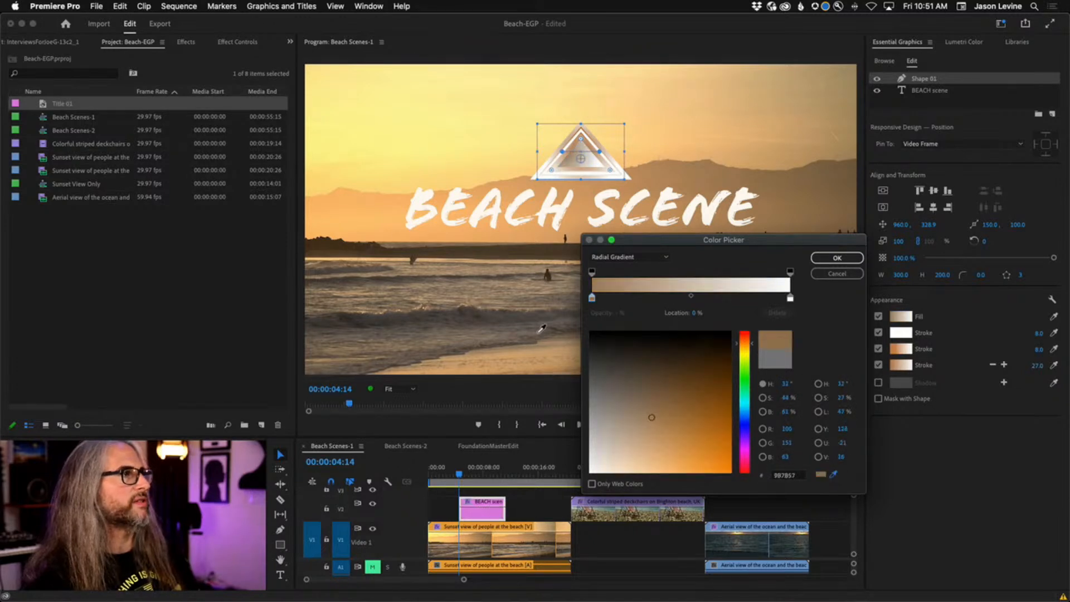
click(367, 218)
click(837, 257)
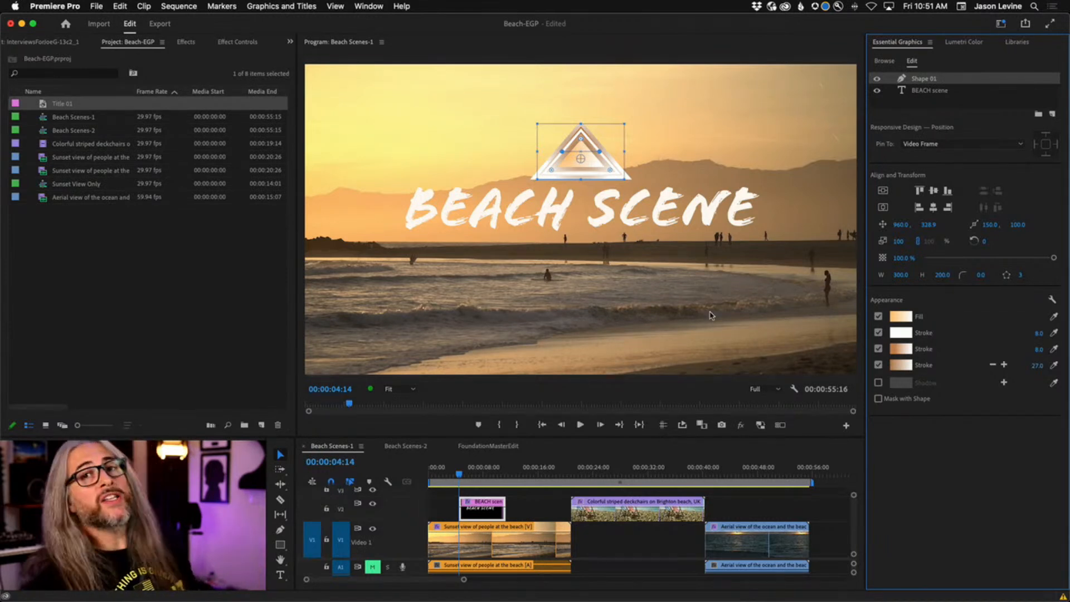
Select the BEACH scene layer, then Shift-add Shape 01 to the selection.
click(923, 91)
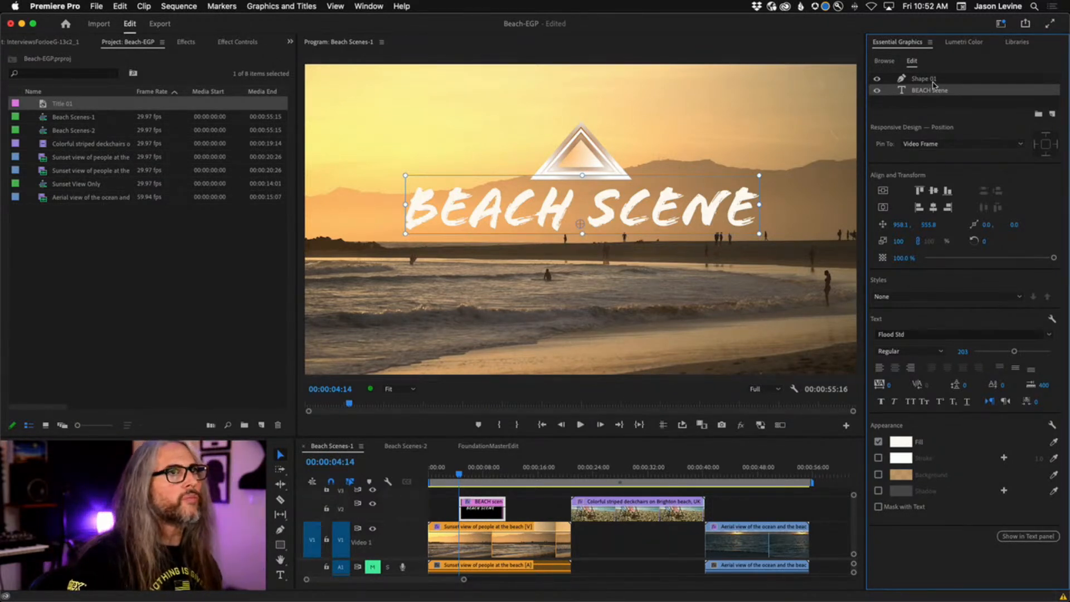
shift+click(928, 80)
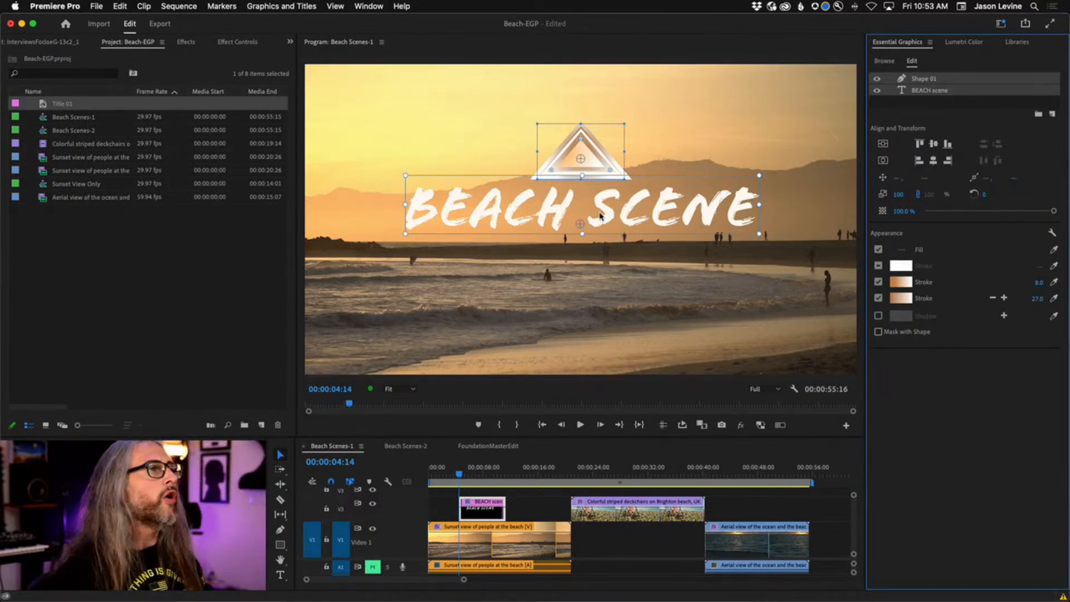
drag(535, 202, 458, 326)
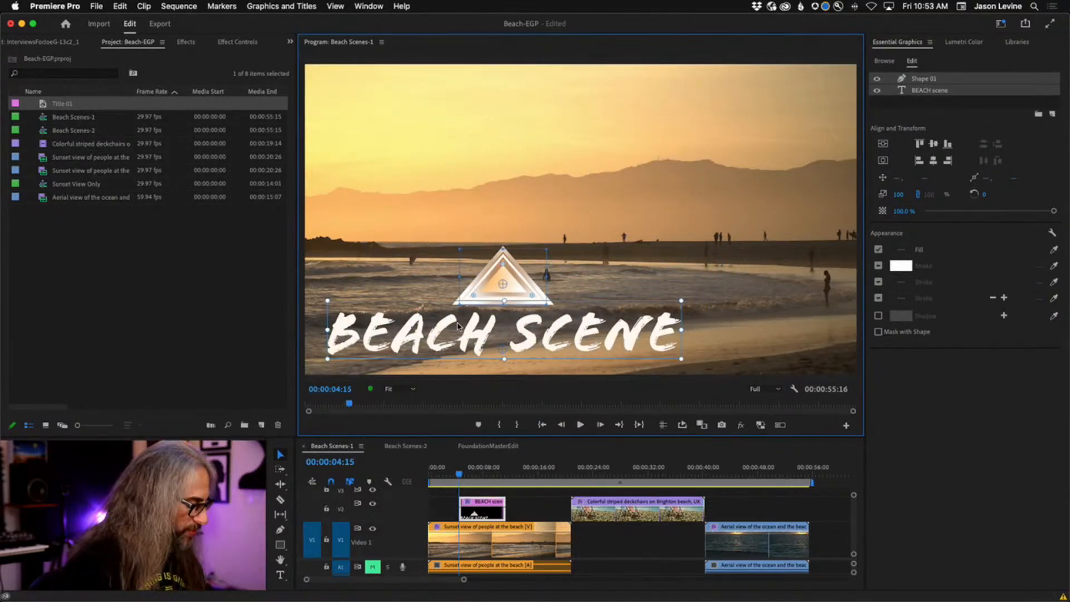
key(super+z)
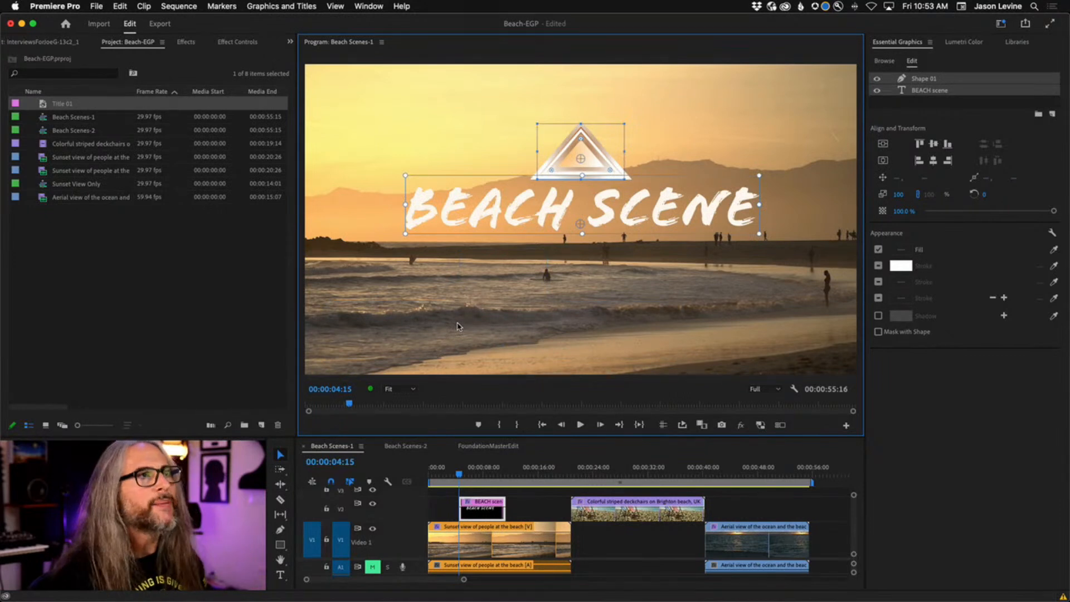
click(926, 107)
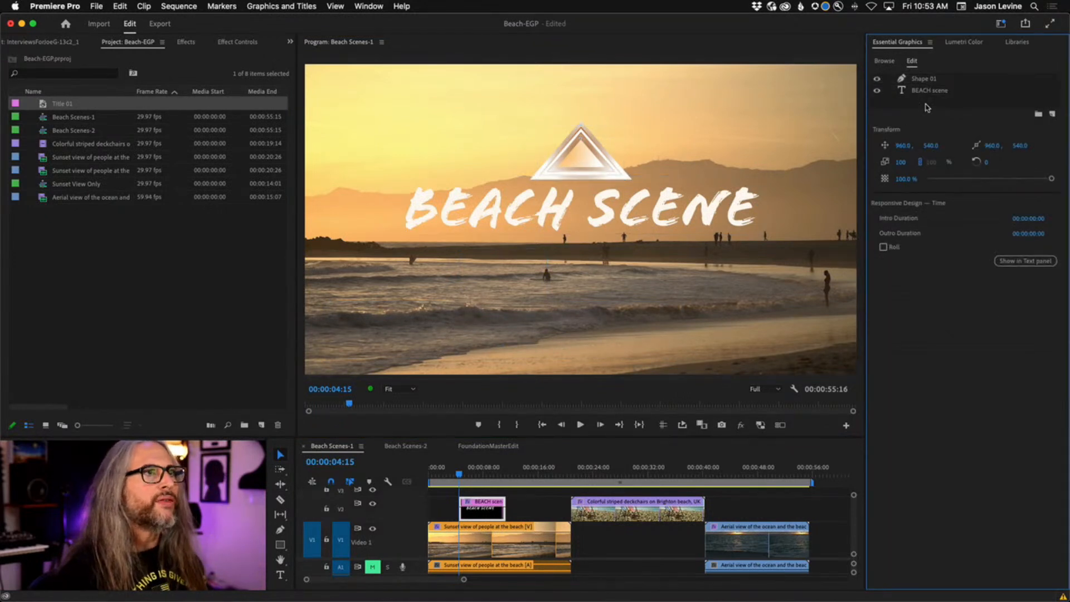
click(930, 92)
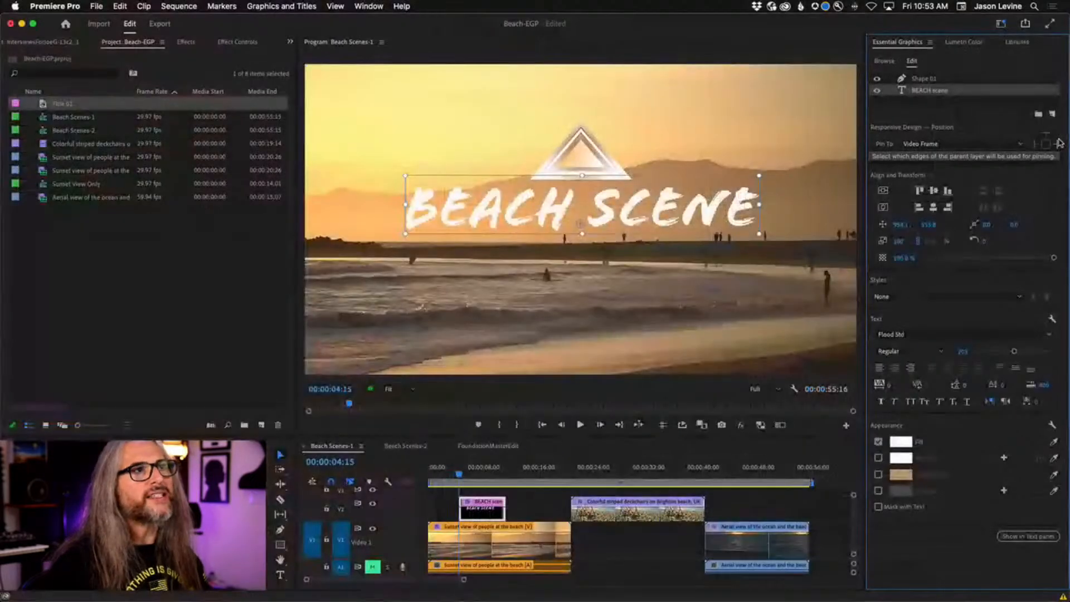
Move the BEACH SCENE title to the lower third, pinned to the video frame's bottom edge.
drag(587, 219, 516, 337)
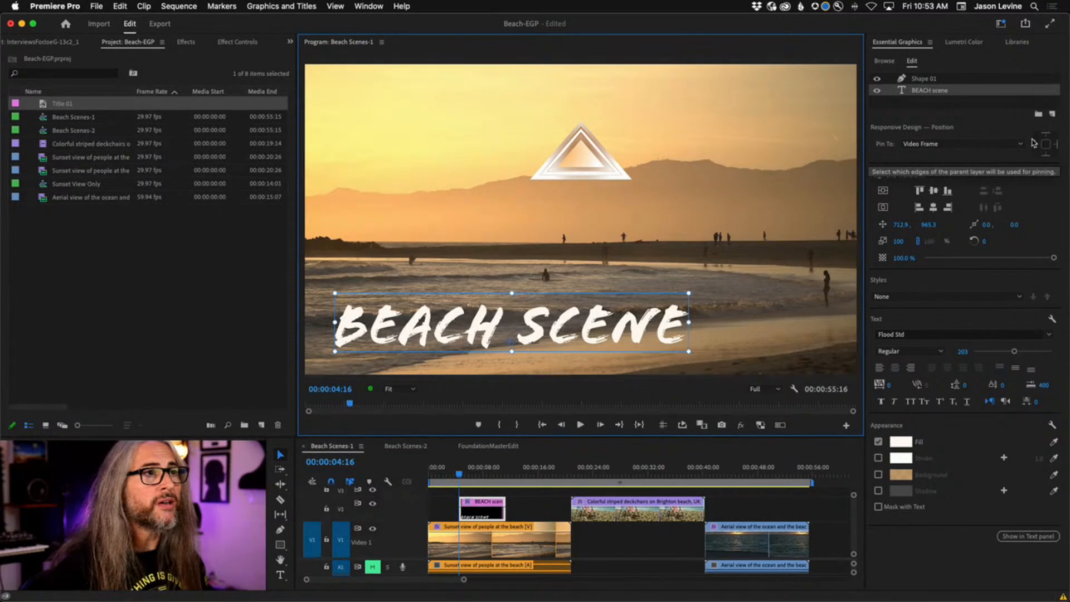
click(968, 143)
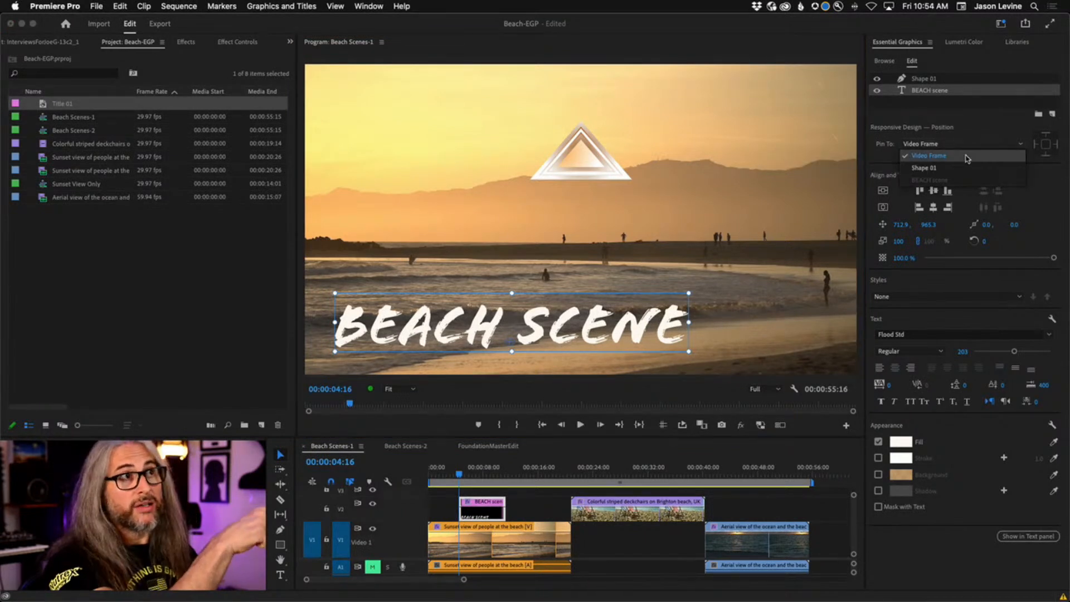
click(967, 158)
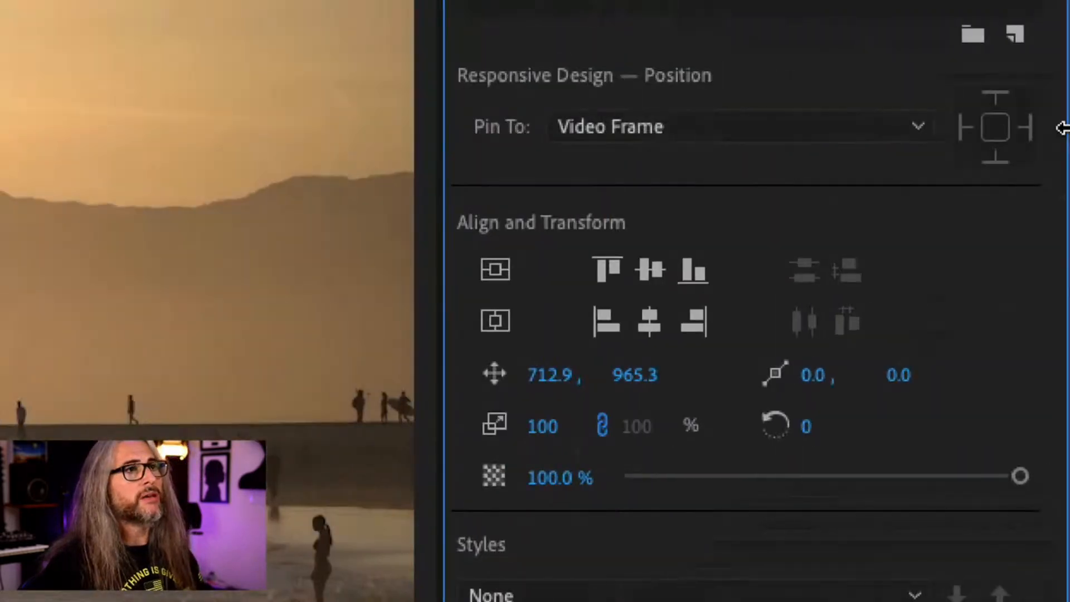
click(996, 163)
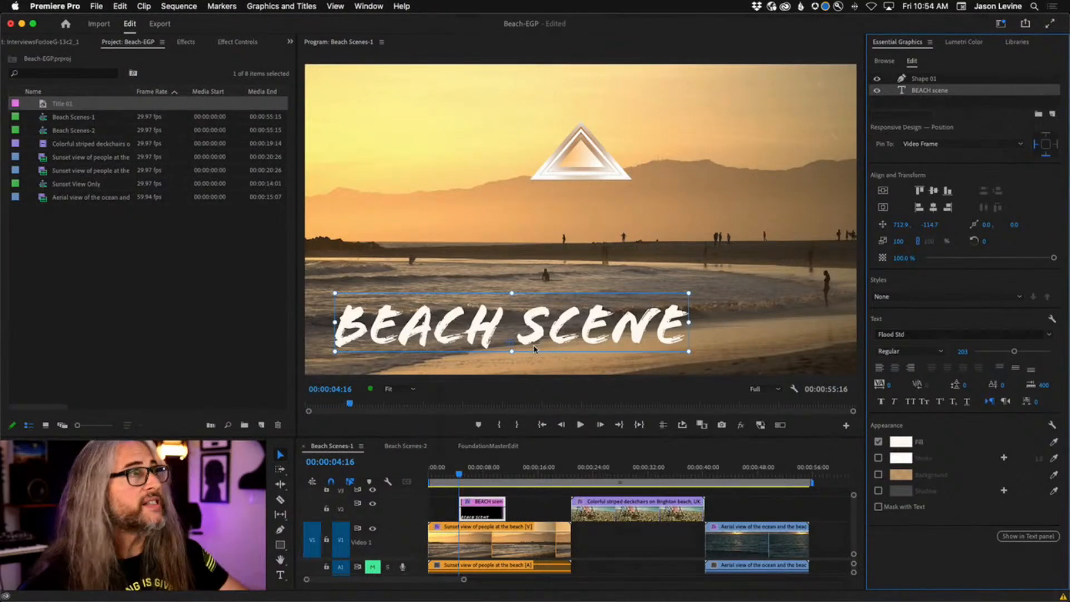
click(312, 7)
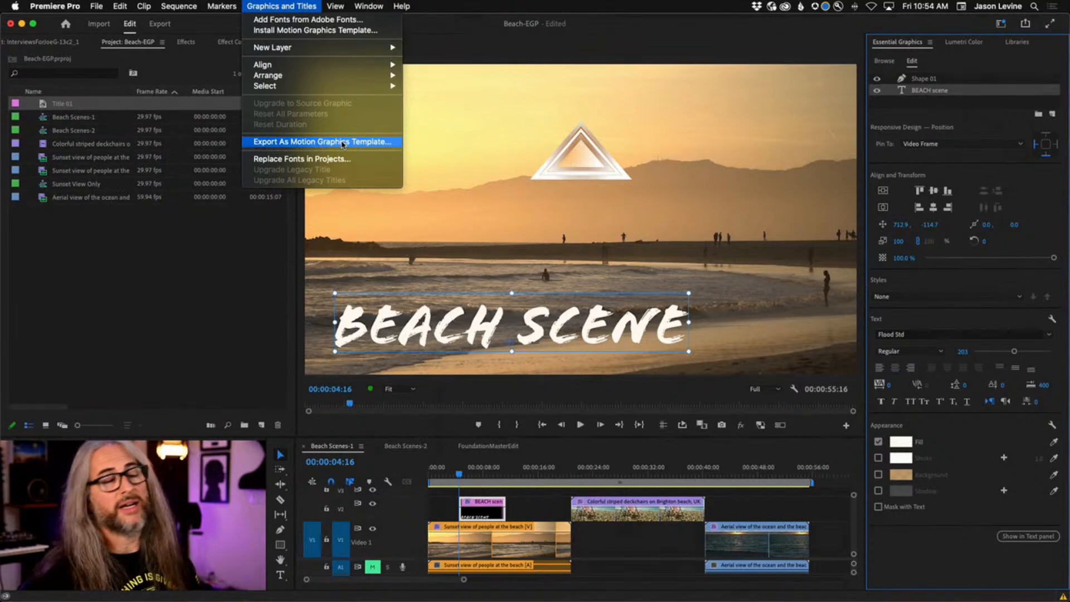
Close the Graphics and Titles menu without exporting a Motion Graphics template.
click(278, 4)
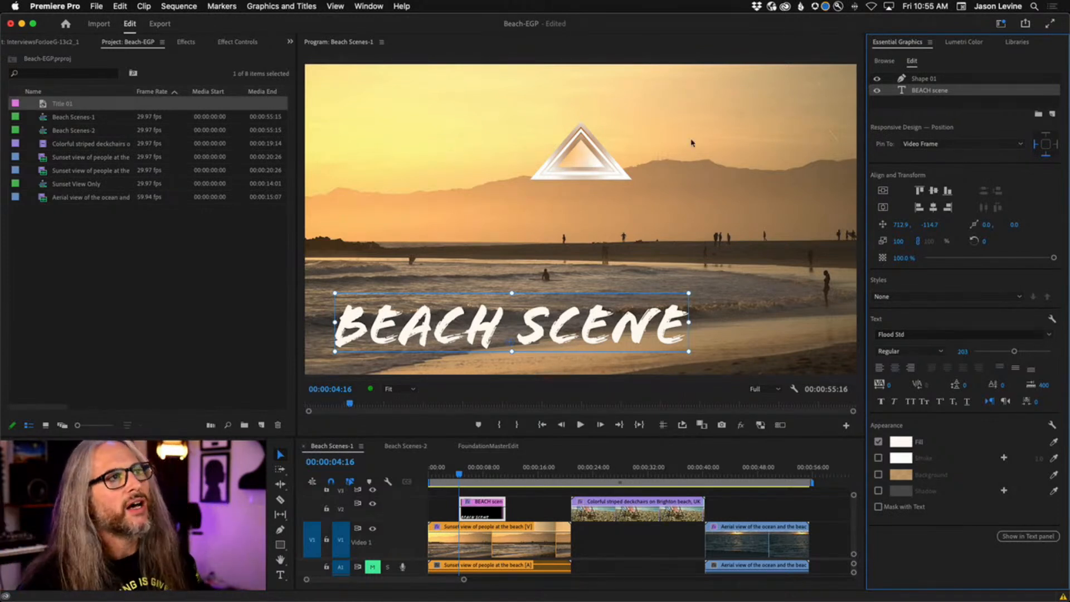
Add Shape 02, a stroke-free orange rectangle, and place it behind the BEACH SCENE title.
click(1052, 113)
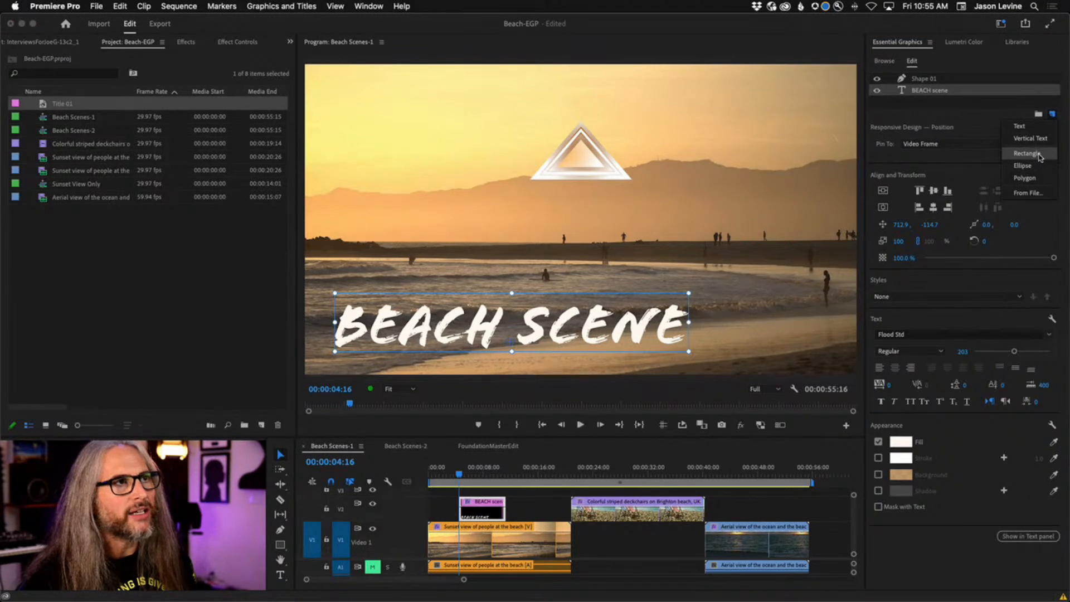
click(1040, 156)
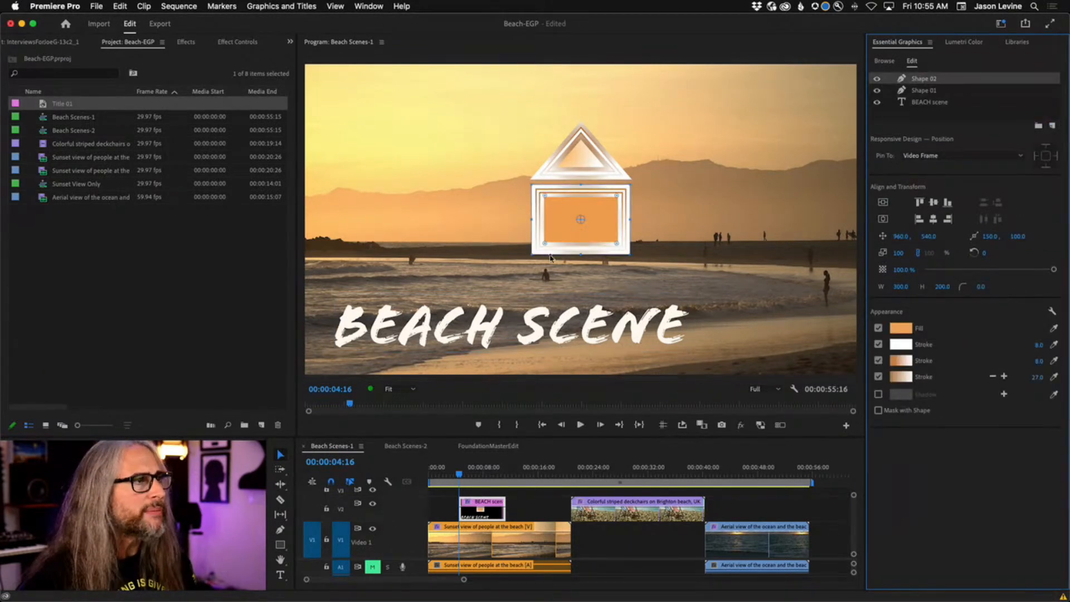
click(878, 376)
click(878, 360)
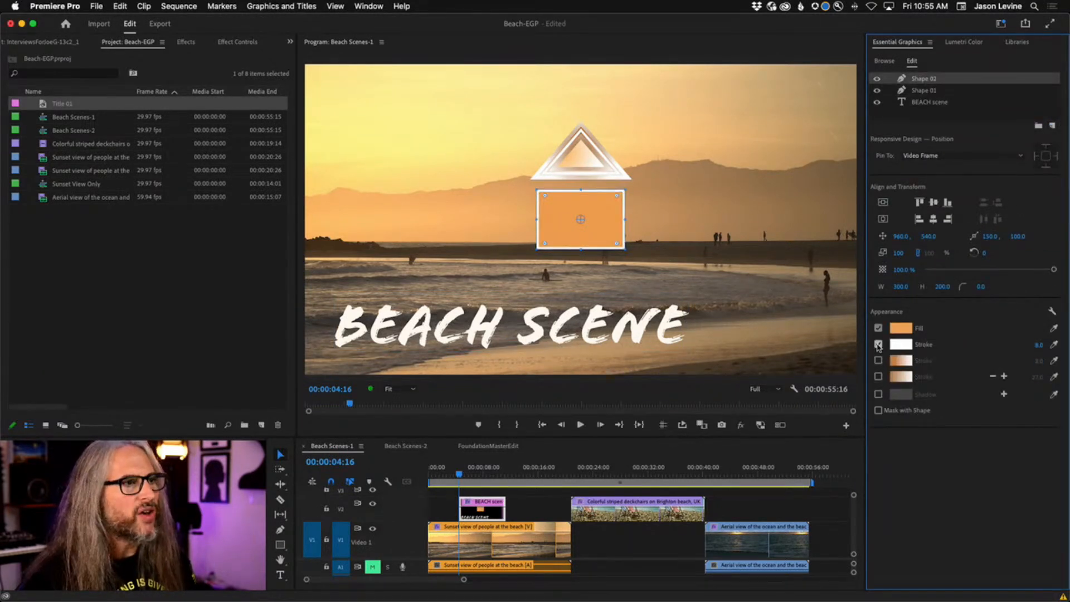
click(878, 344)
click(878, 327)
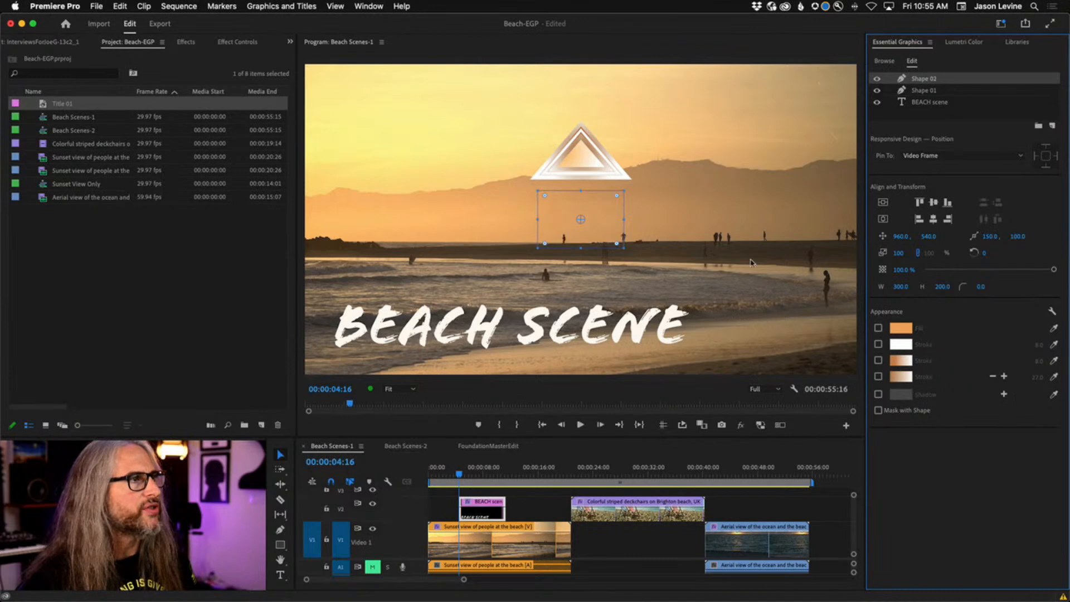
click(879, 328)
drag(559, 219, 701, 331)
drag(933, 83, 925, 108)
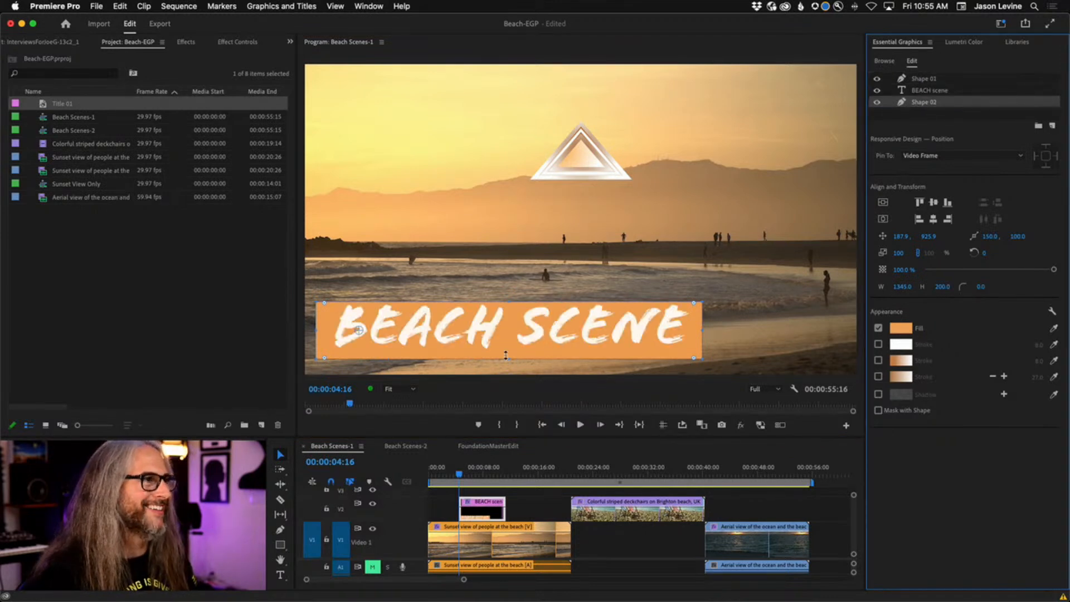
Shorten the orange bar and pin all four edges to BEACH scene, then undo it.
drag(506, 355, 509, 352)
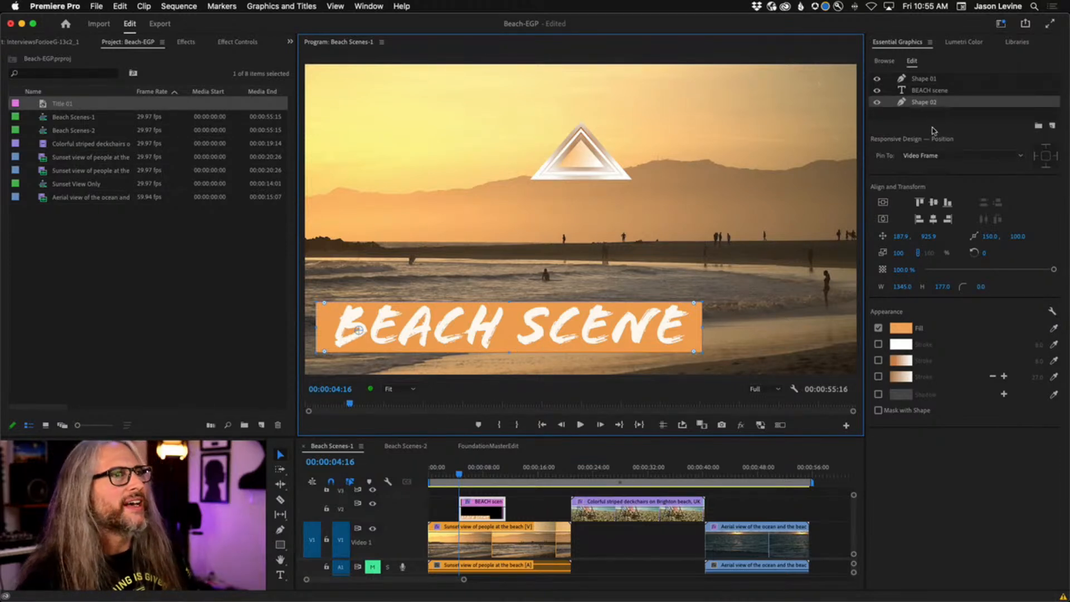
click(949, 156)
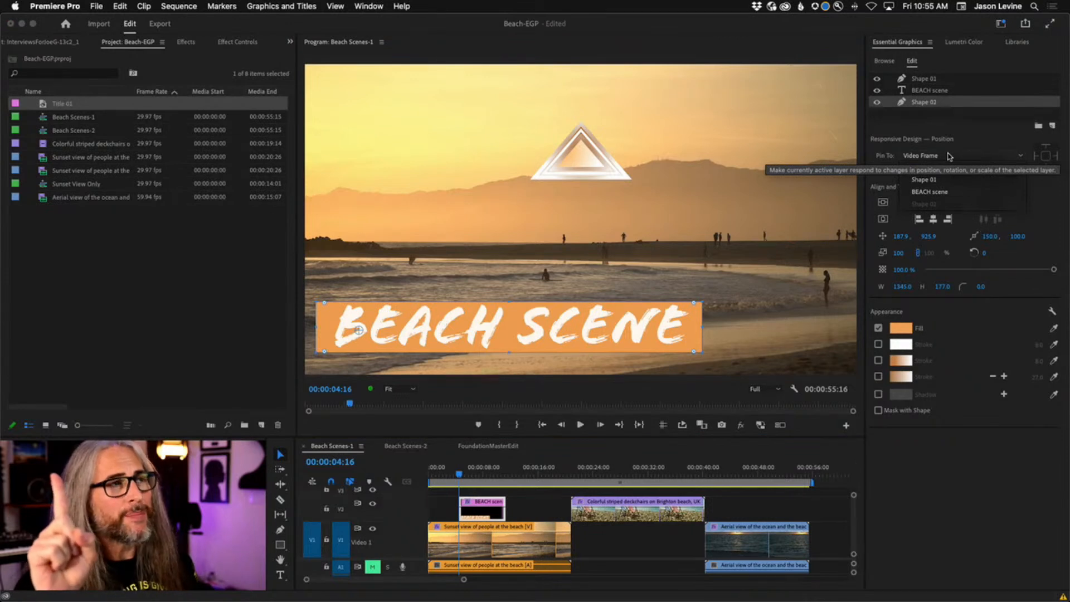
click(962, 194)
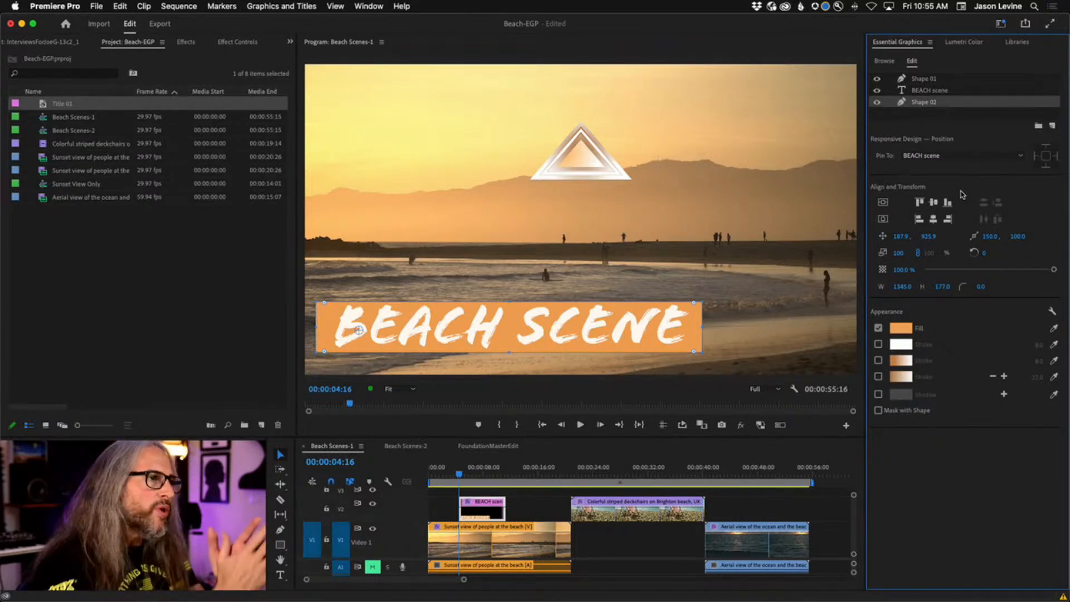
click(1045, 156)
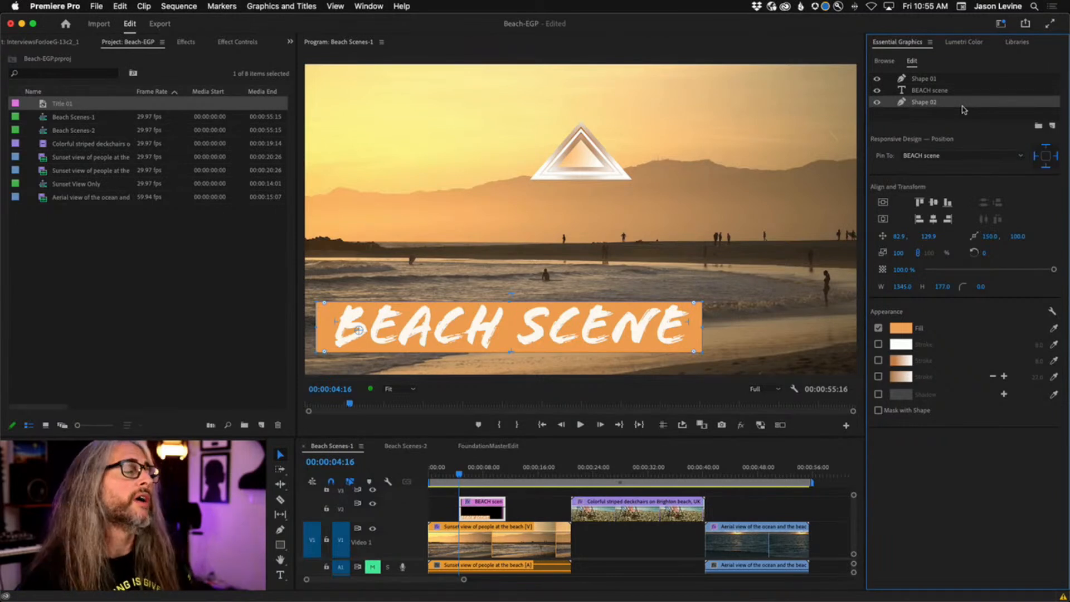
key(super+z)
key(super+z)
key(super+z)
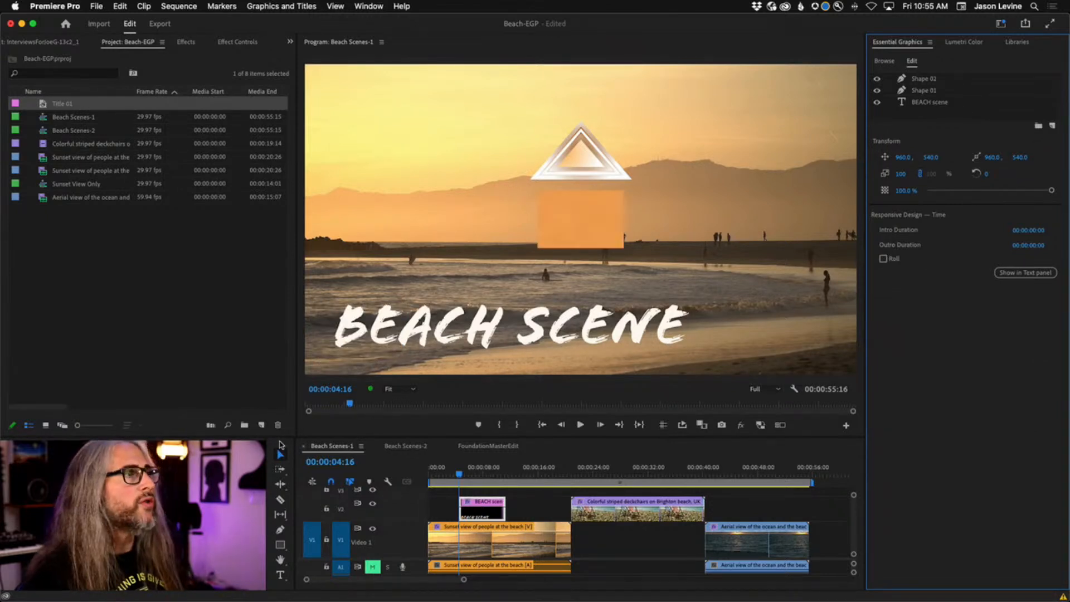
Undo until the orange rectangle is gone, then select the BEACH scene title layer.
key(super+z)
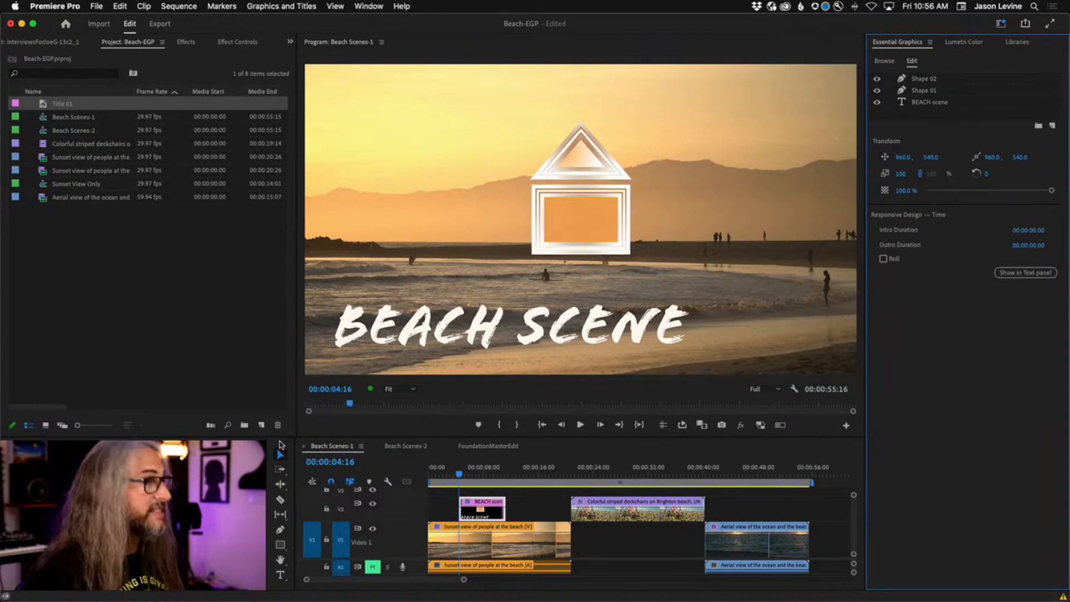
key(super+z)
key(super+z)
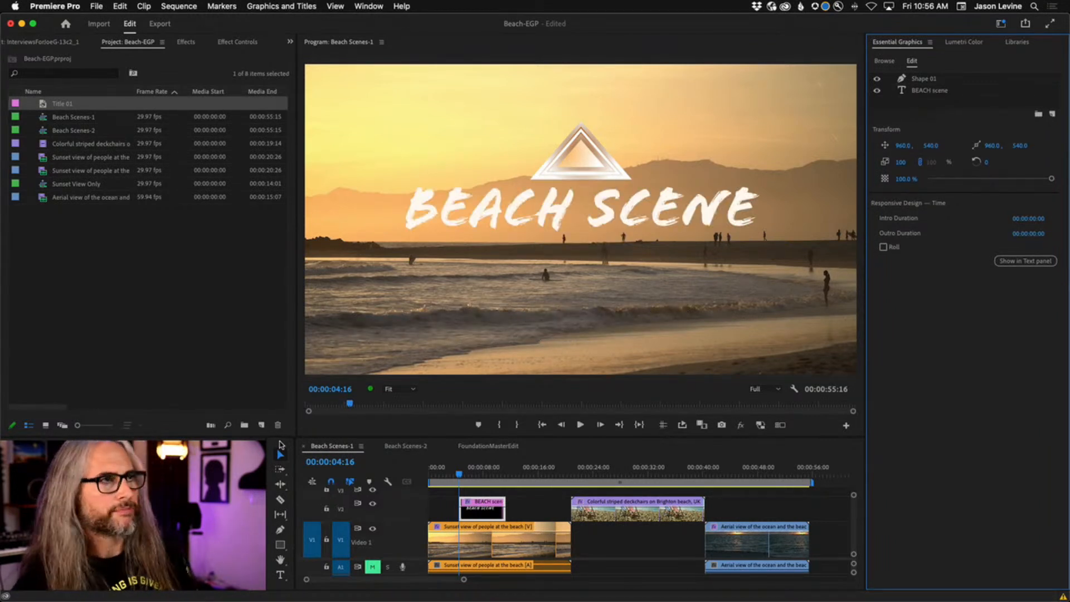
click(913, 92)
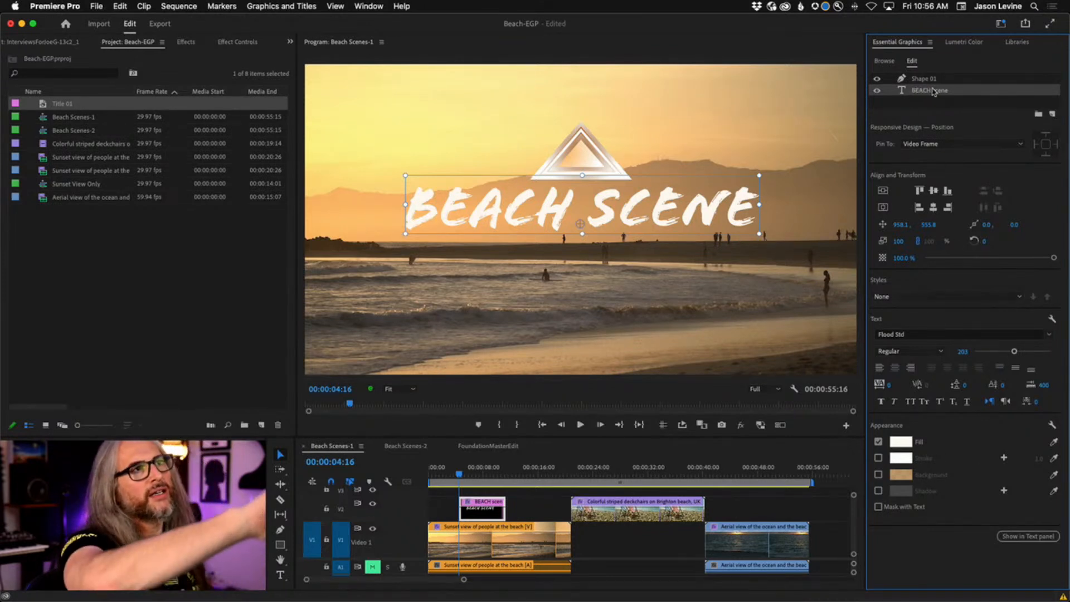
Import the Sunset view beach clip from the Desktop as a new graphic layer.
click(947, 108)
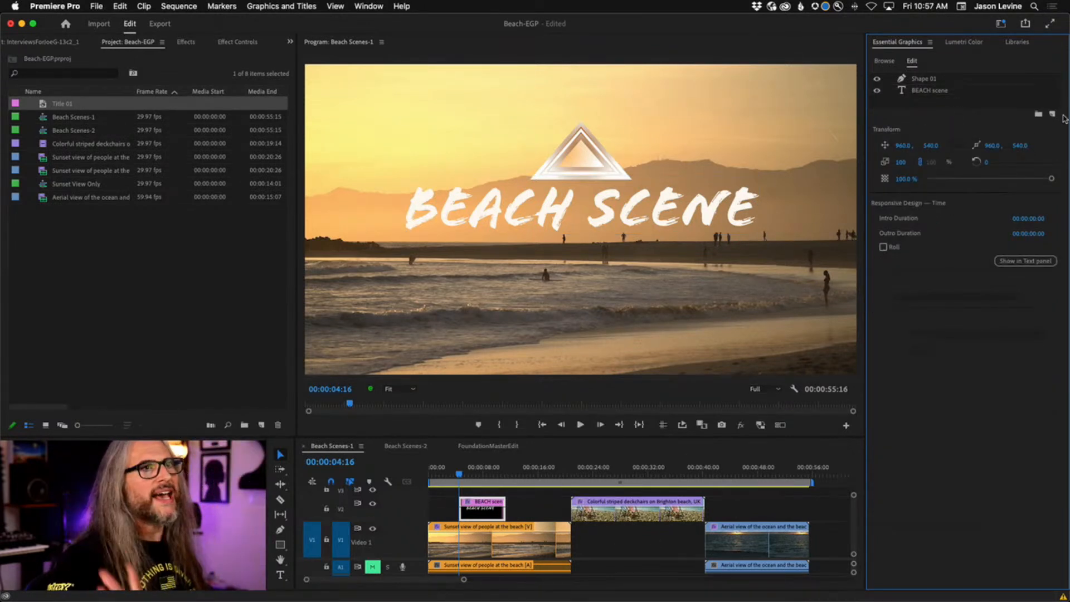
click(1052, 114)
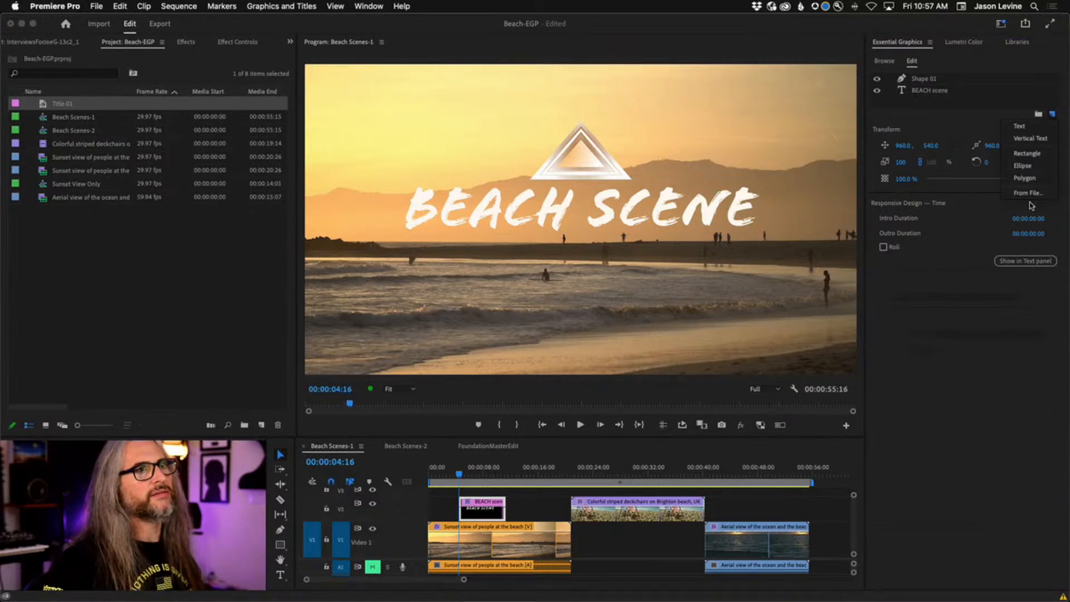
click(1038, 194)
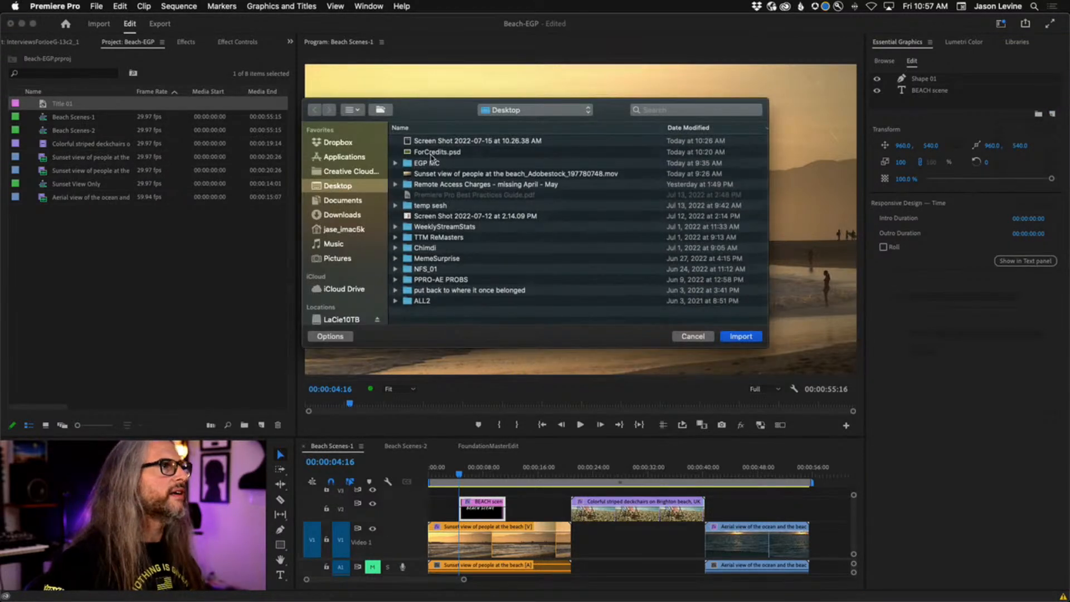
click(476, 176)
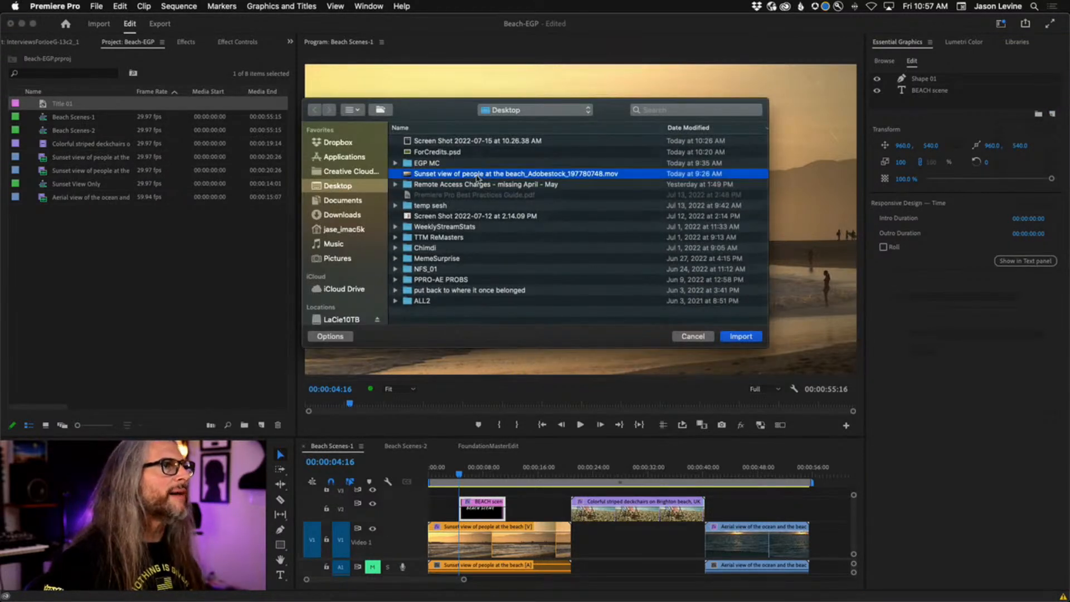
click(743, 336)
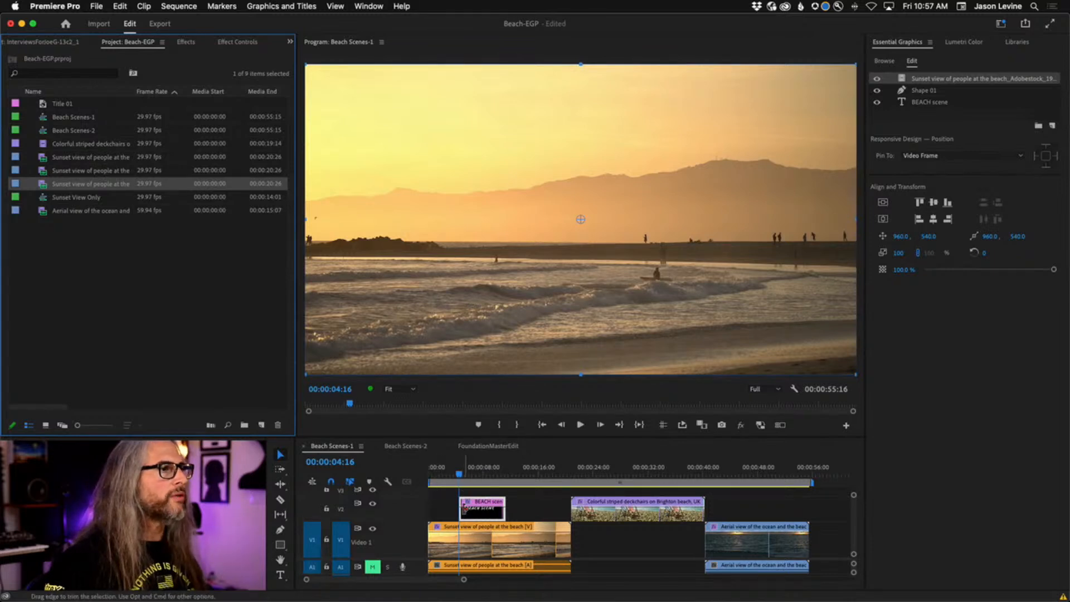
Delete the imported sunset clip and stretch the V2 title clip from sequence start to the deckchairs clip.
key(Delete)
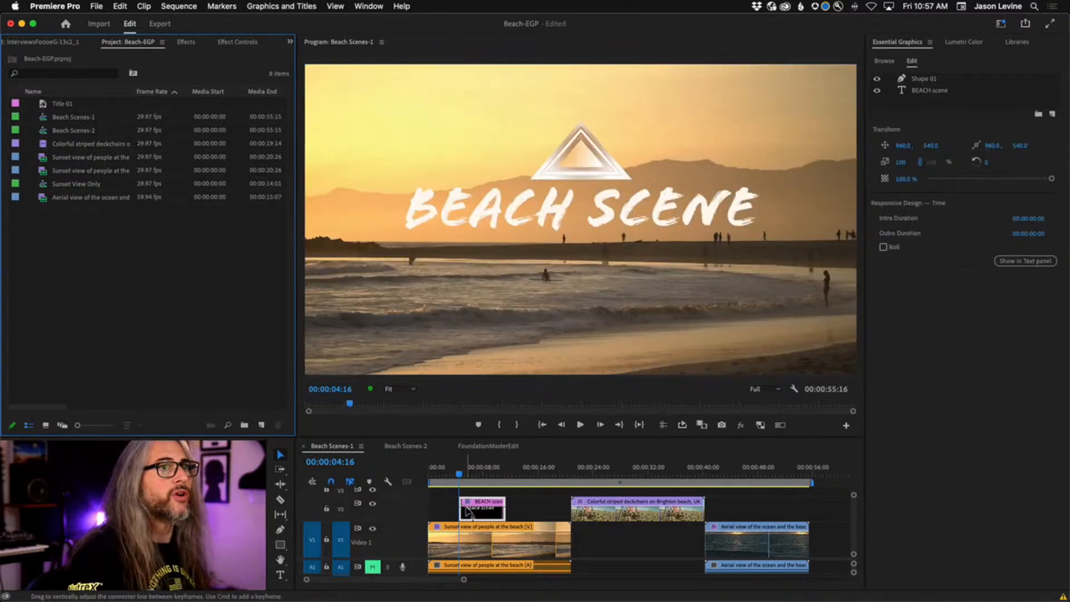
drag(456, 508, 428, 509)
drag(504, 508, 569, 508)
key(Home)
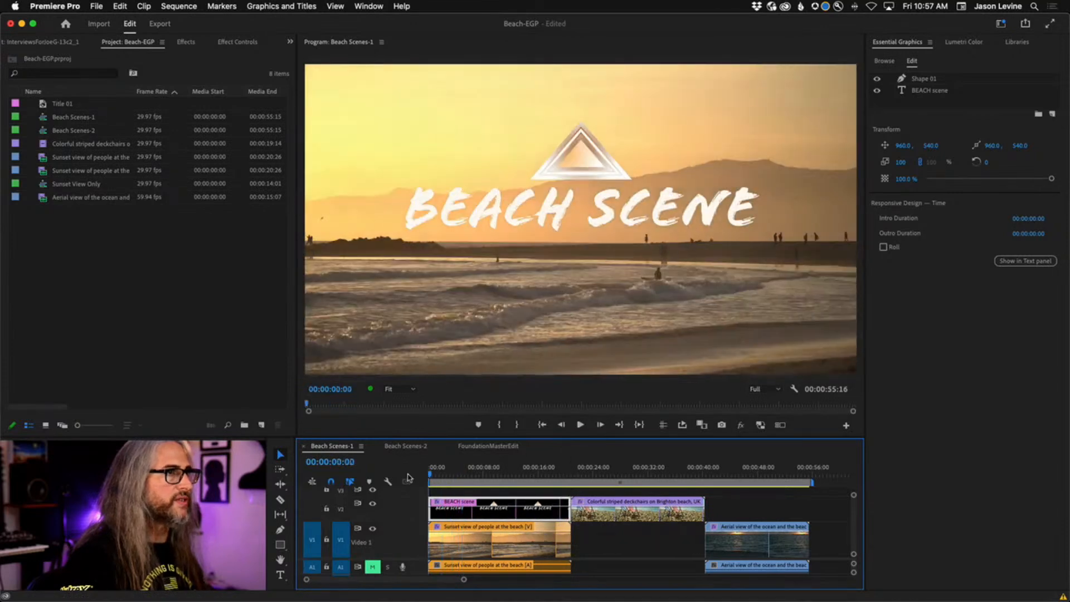
click(1052, 113)
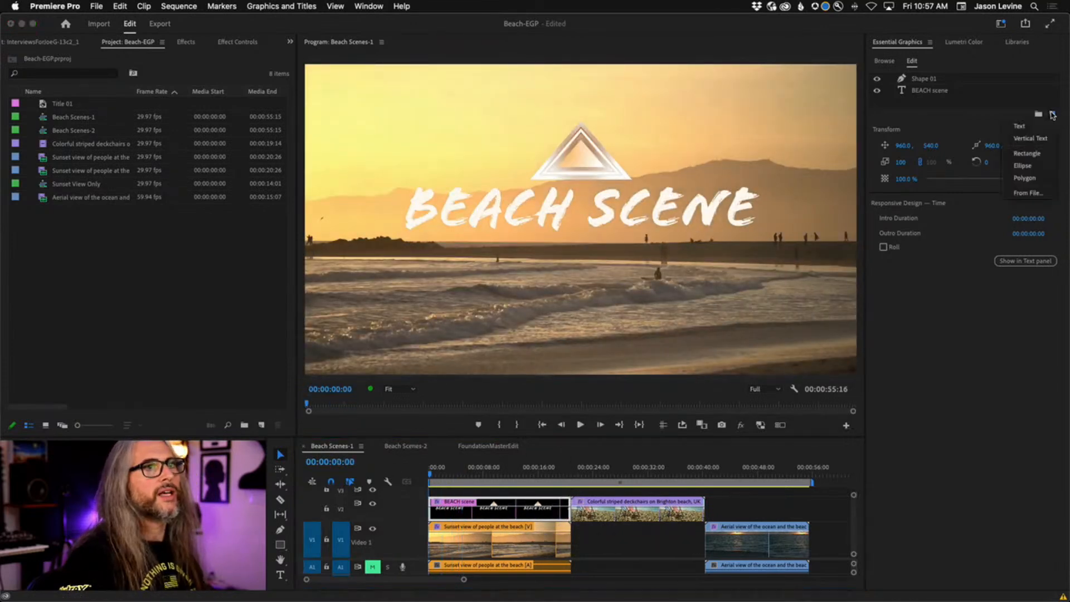
Re-import the Sunset view clip as a layer and move it beneath the shape and title.
click(1041, 196)
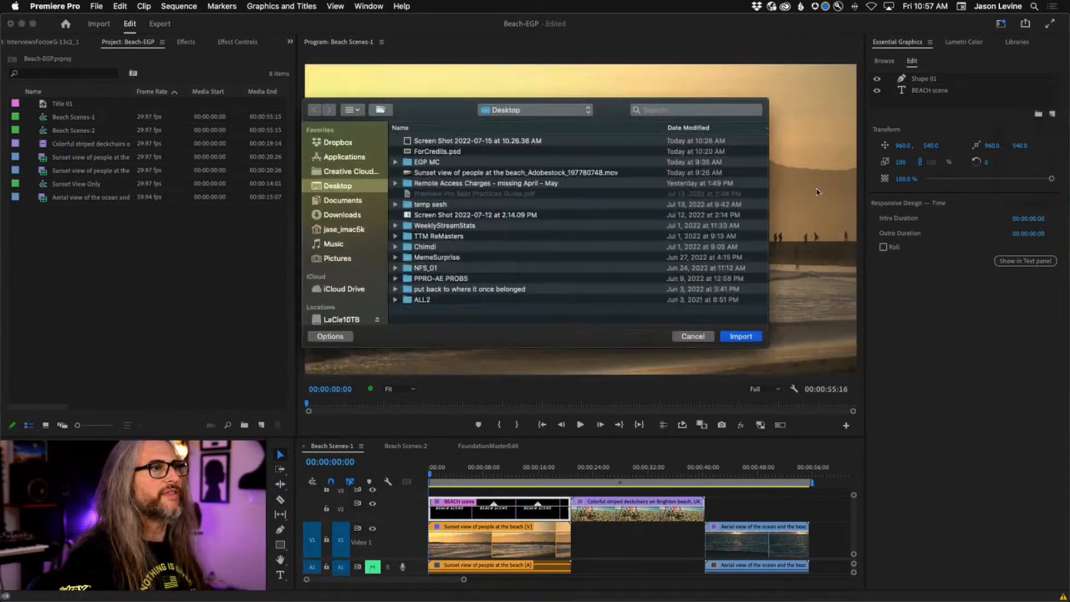
double_click(447, 173)
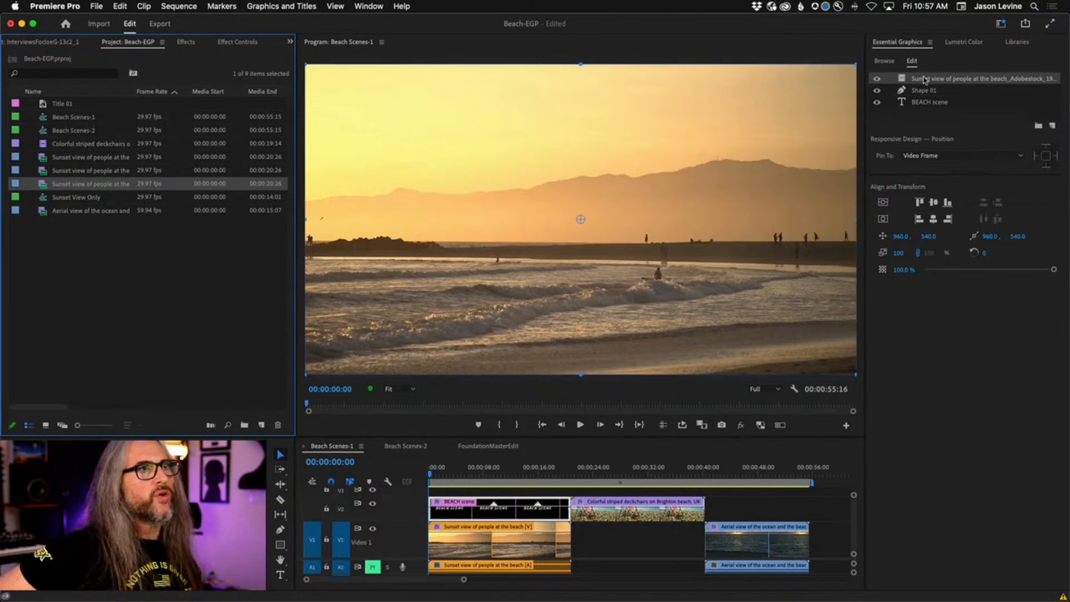
drag(924, 80, 926, 109)
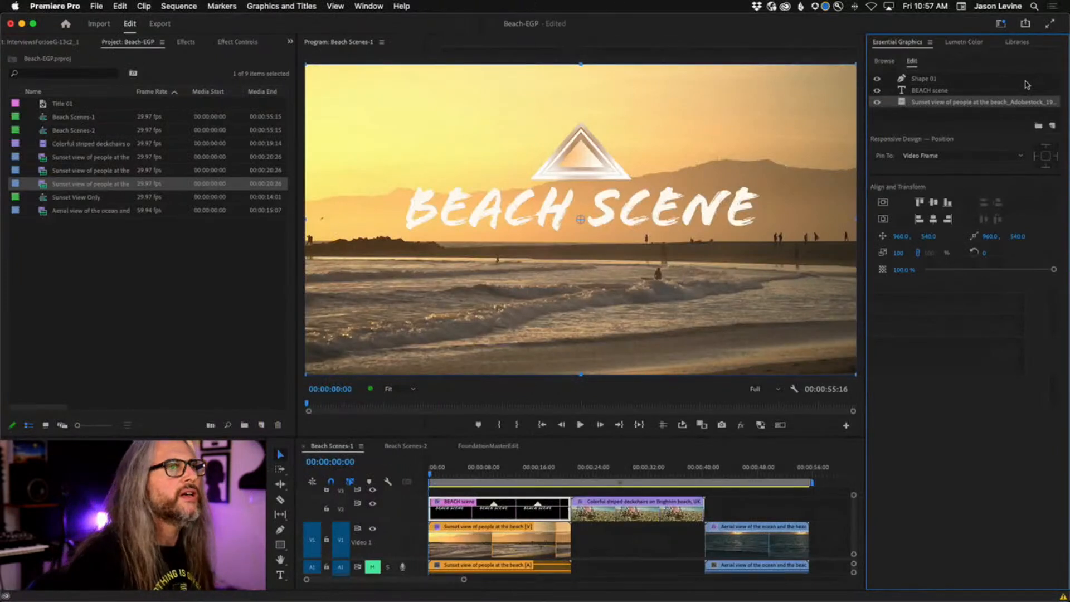
click(948, 91)
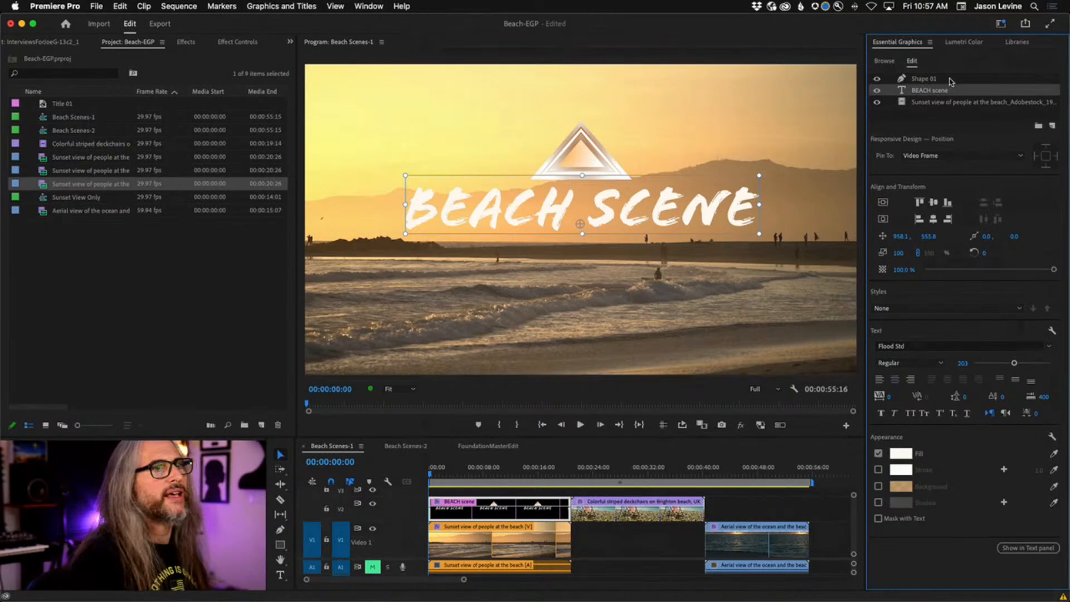
Show the Text (BEACH scene) properties in Effect Controls and move the playhead to 00:00:01:09.
click(234, 42)
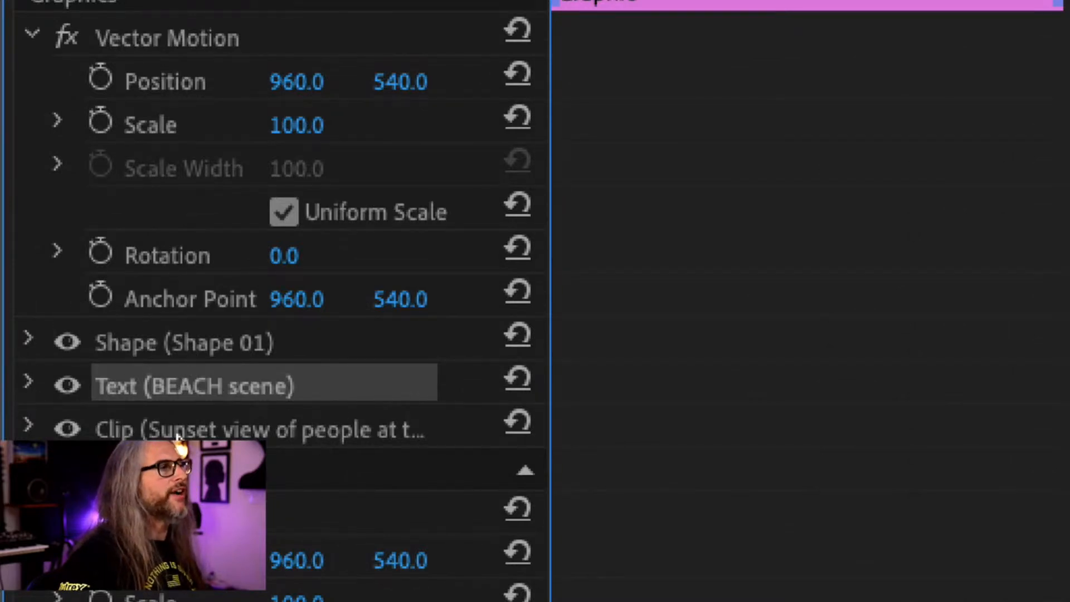
click(28, 386)
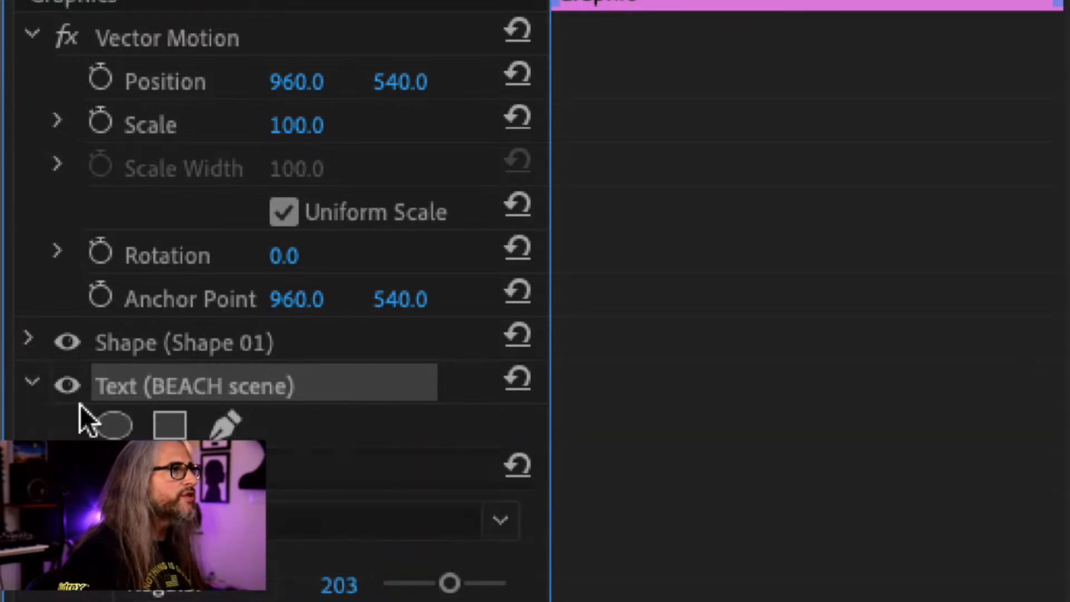
scroll(75, 597, down, 5)
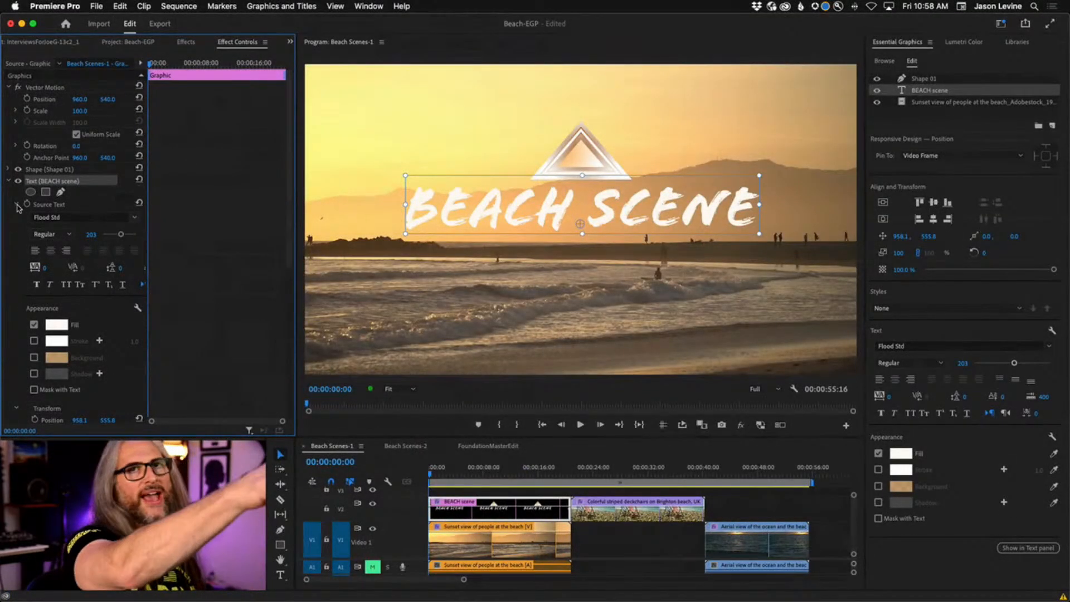
click(17, 204)
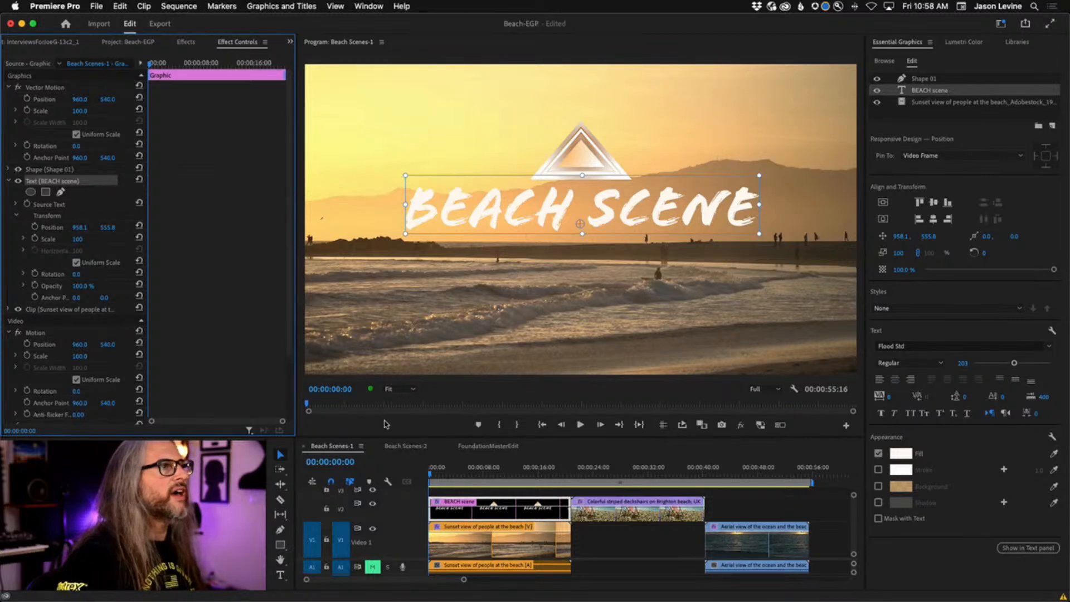
click(432, 475)
drag(432, 476, 439, 475)
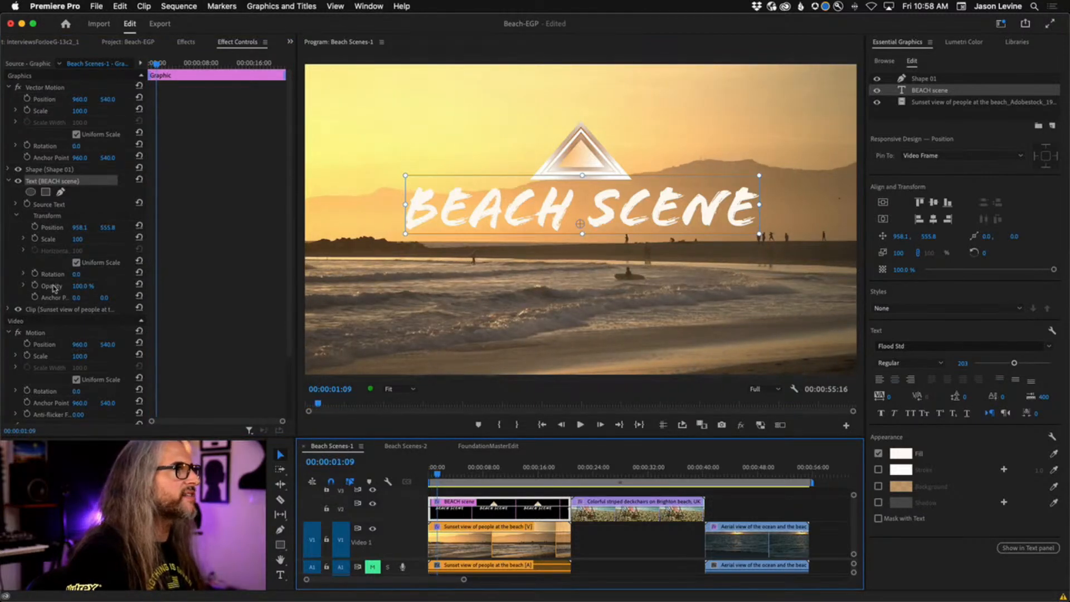
Keyframe the text opacity at 1:09 and set it to 5% at the sequence start.
click(35, 285)
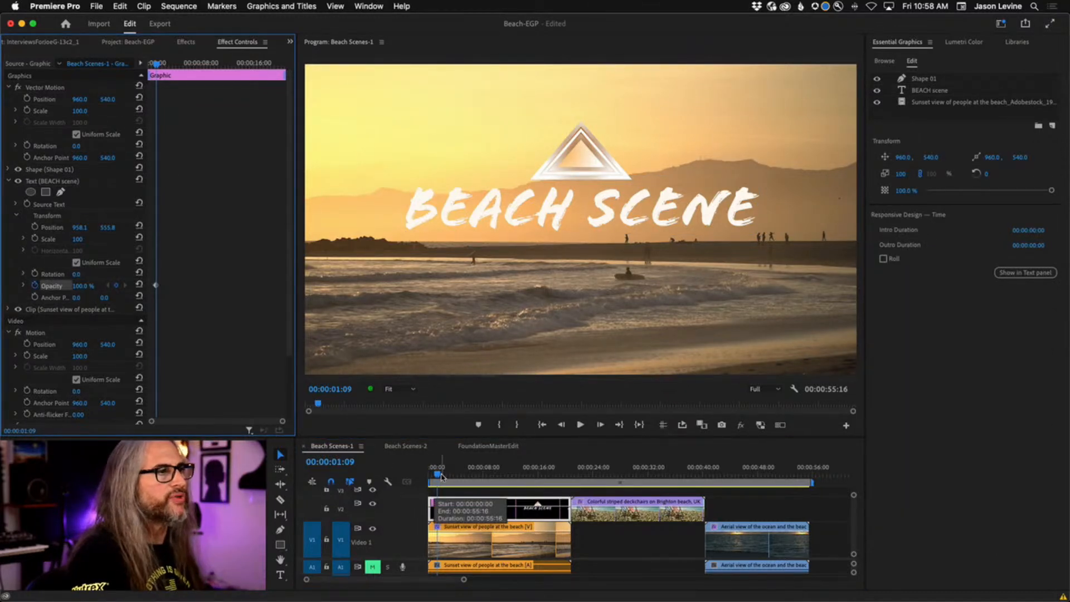
drag(440, 476, 429, 475)
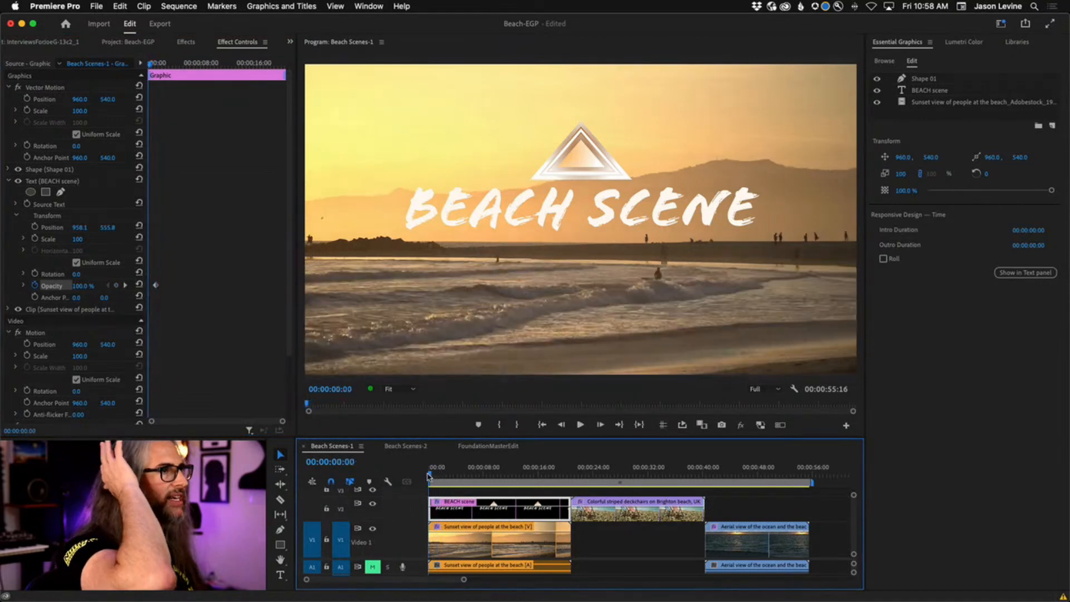
drag(83, 287, 33, 287)
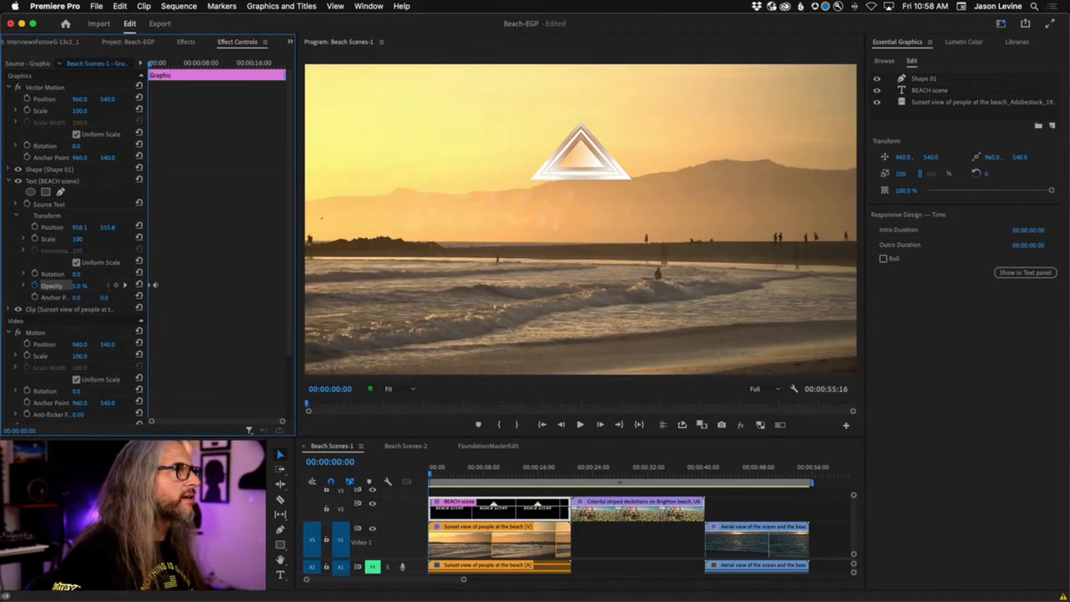
Play back the BEACH SCENE fade-in several times to check it.
key(space)
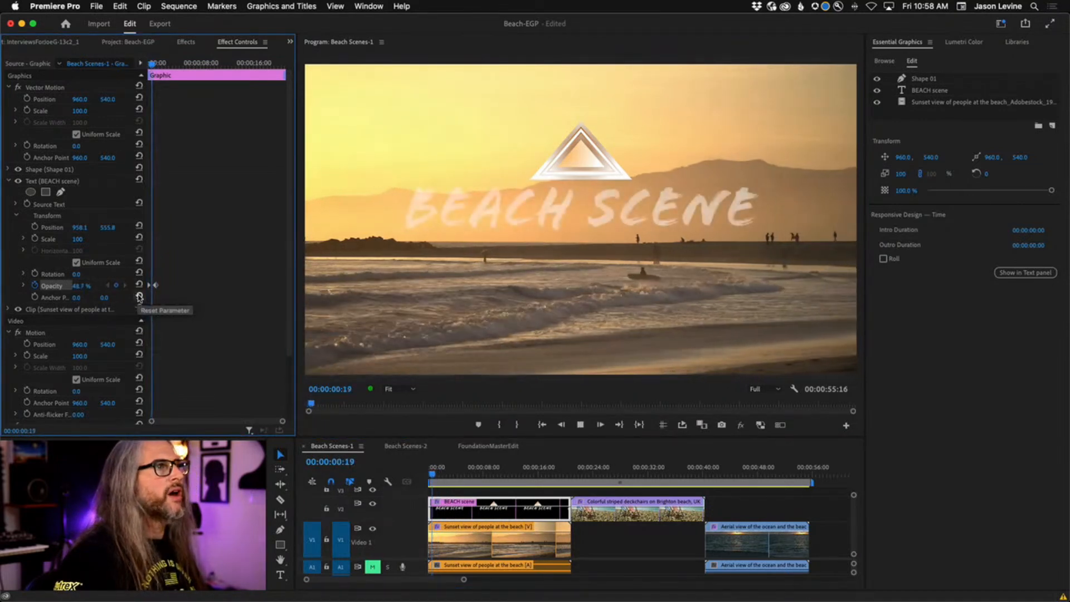
key(space)
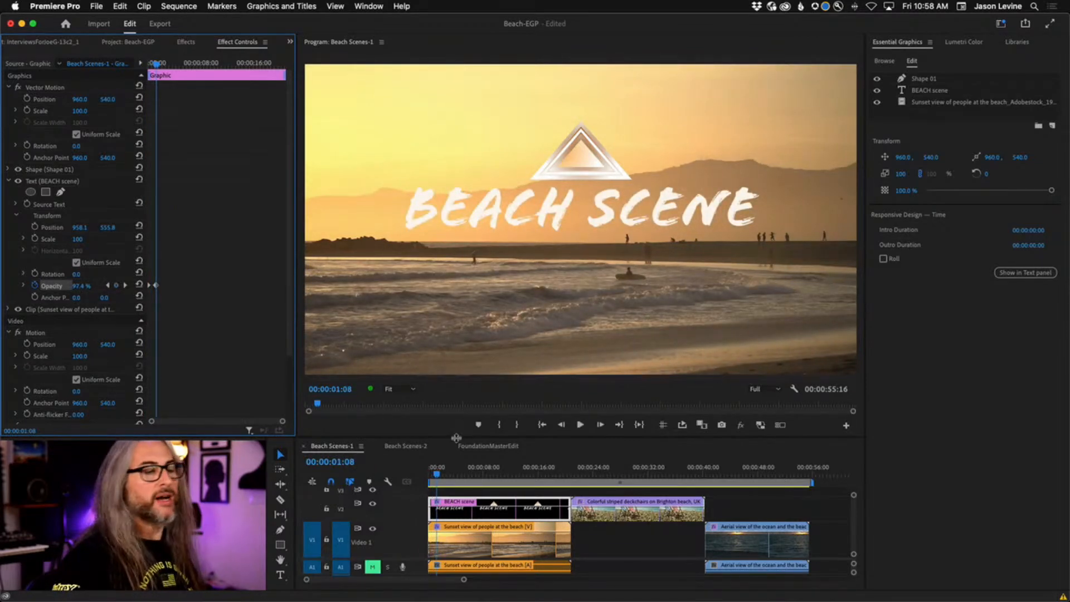
key(j)
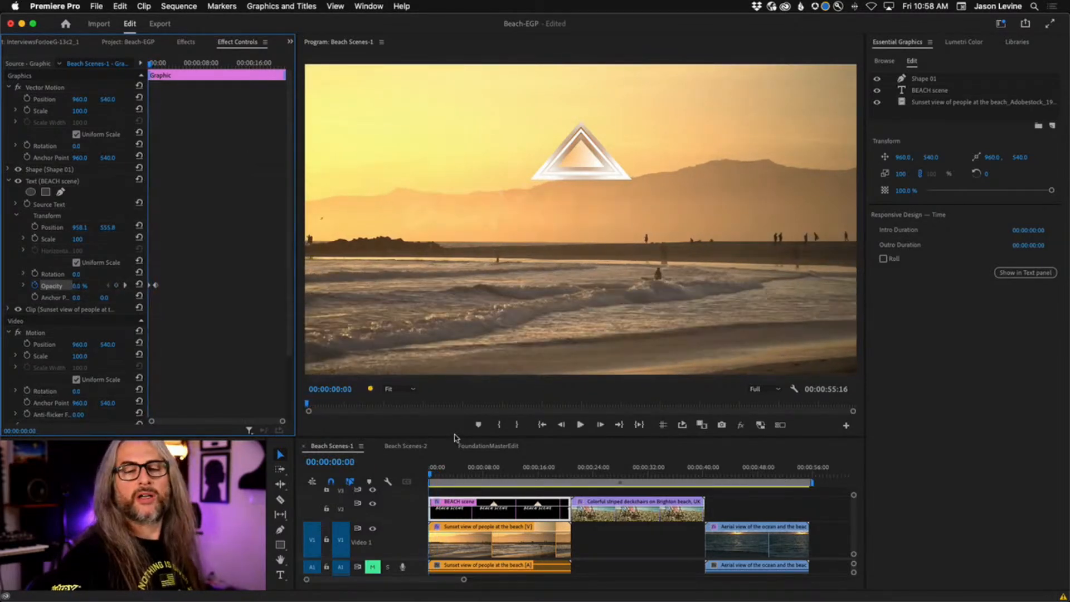
key(l)
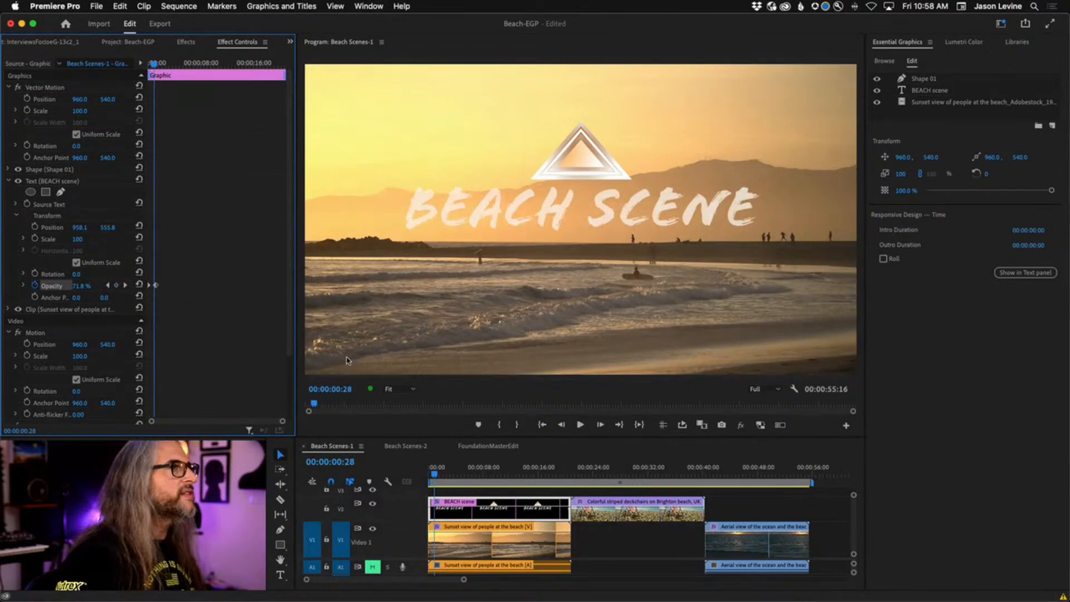
Keyframe the triangle shape's opacity, dropping it from 34% to 0 at the sequence start.
click(46, 169)
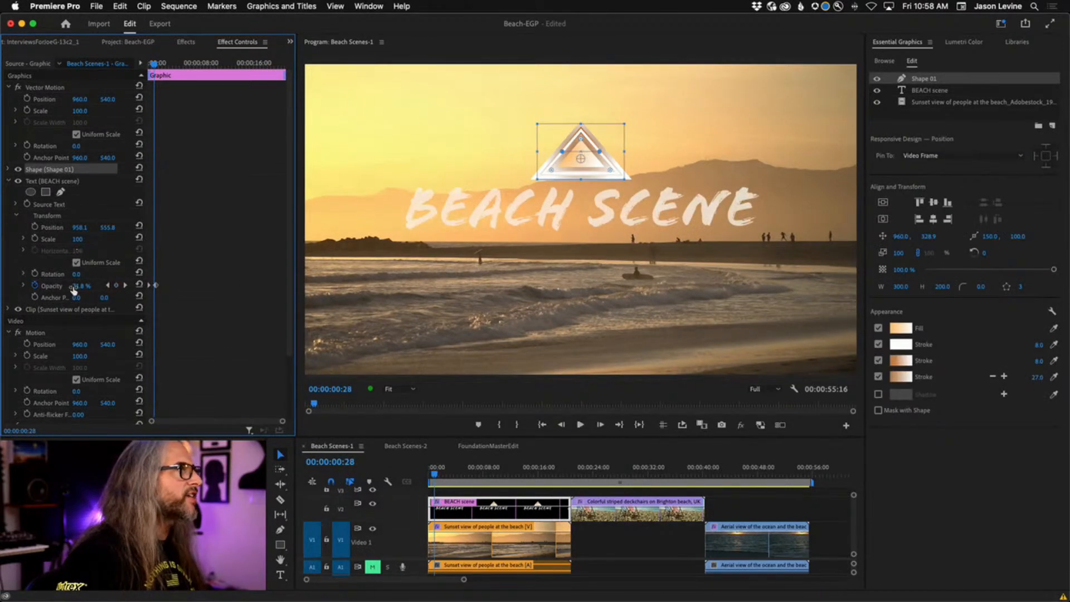
click(8, 169)
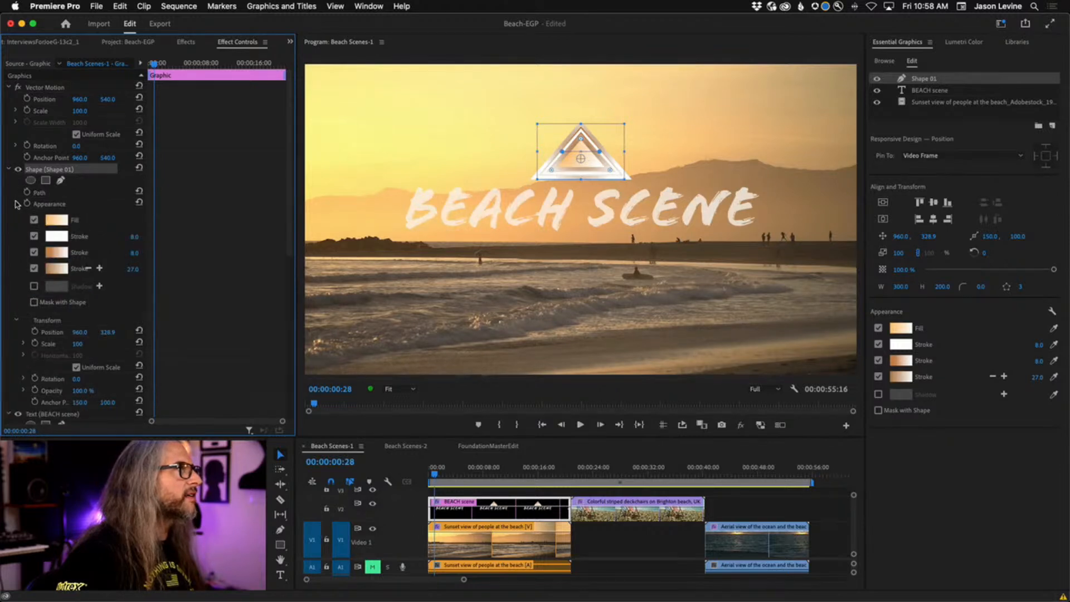
click(16, 204)
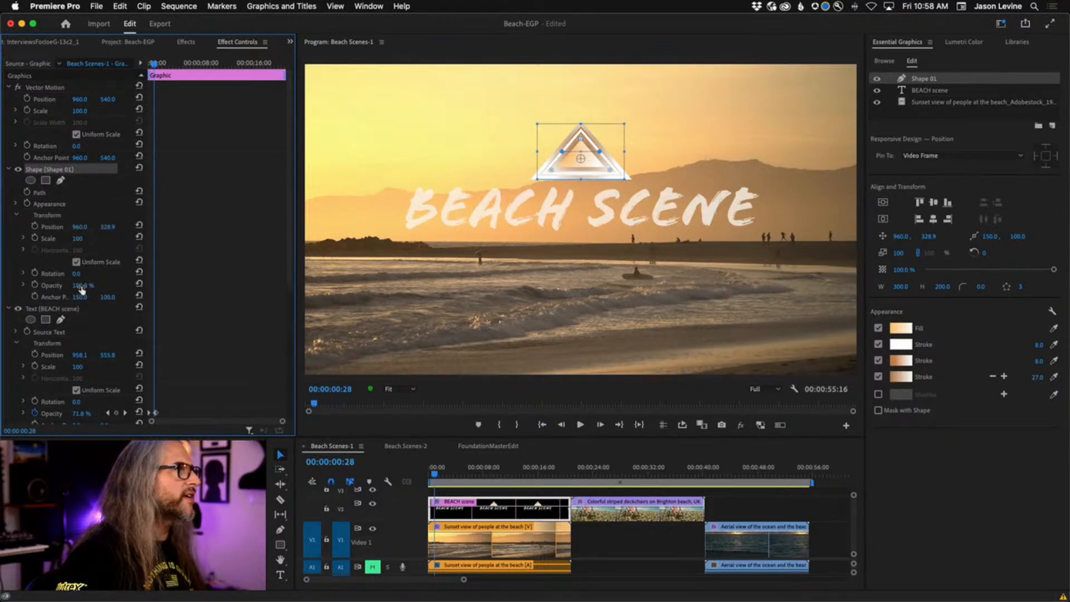
mouse_move(81, 289)
mouse_down()
mouse_move(52, 288)
mouse_move(83, 287)
mouse_up()
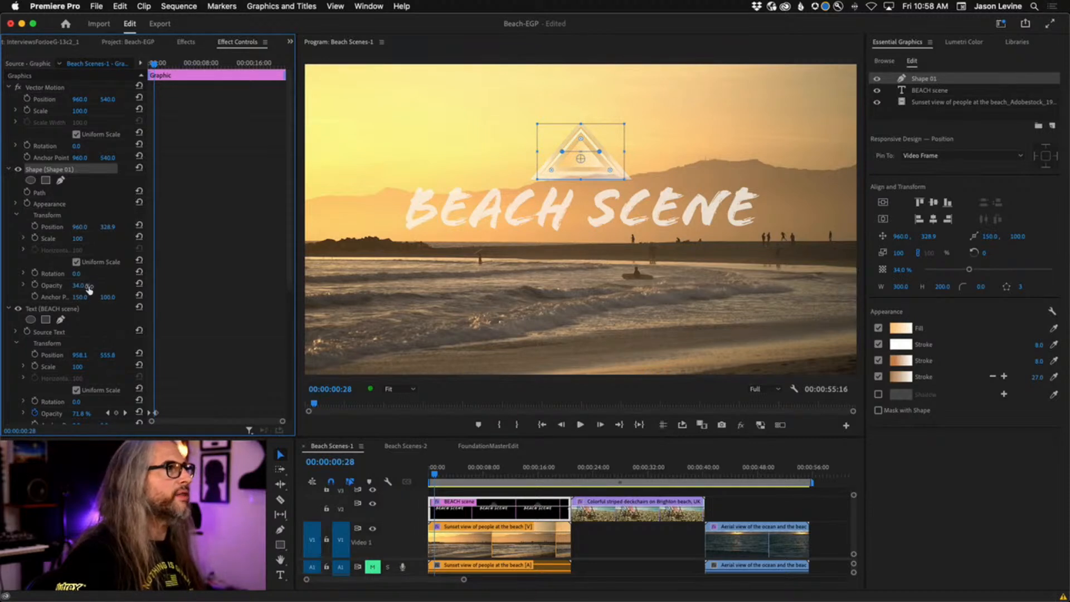
click(35, 287)
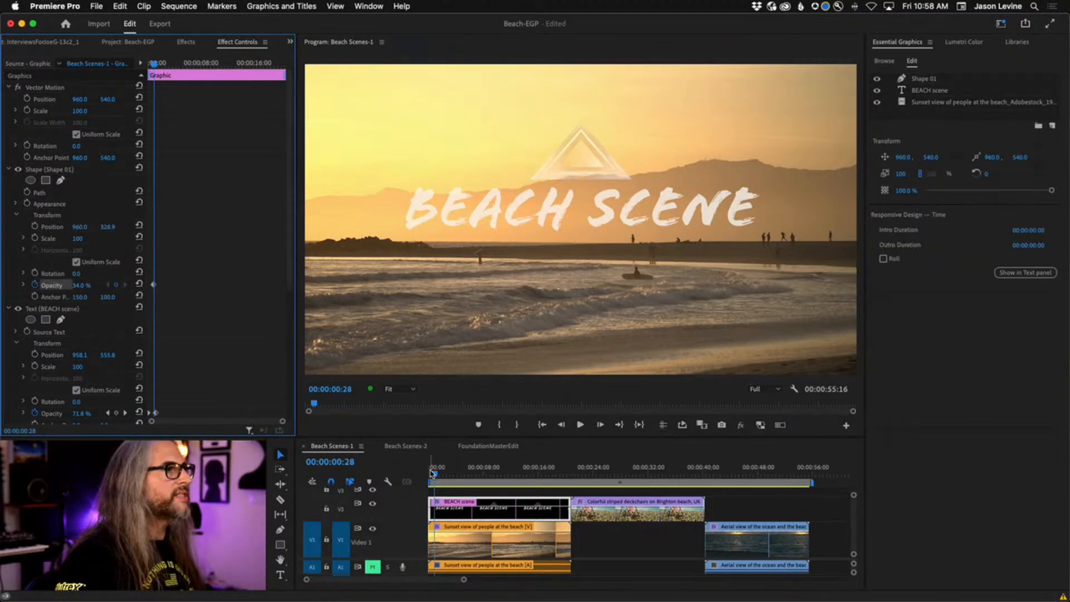
drag(434, 477, 415, 477)
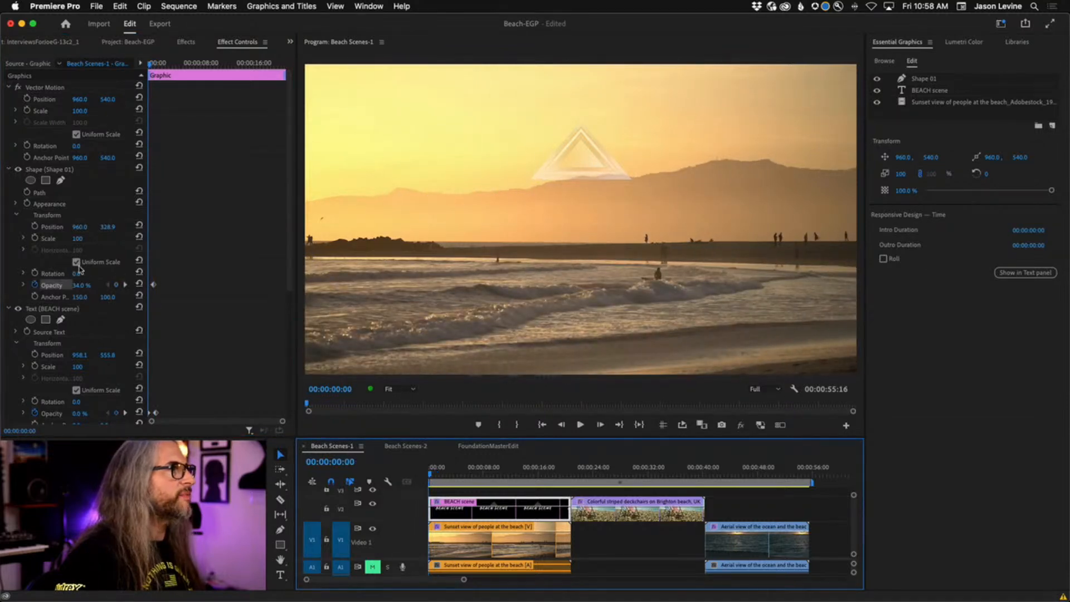
drag(80, 286, 59, 286)
Preview the triangle fade-in forward and backward, stopping around two seconds in.
key(space)
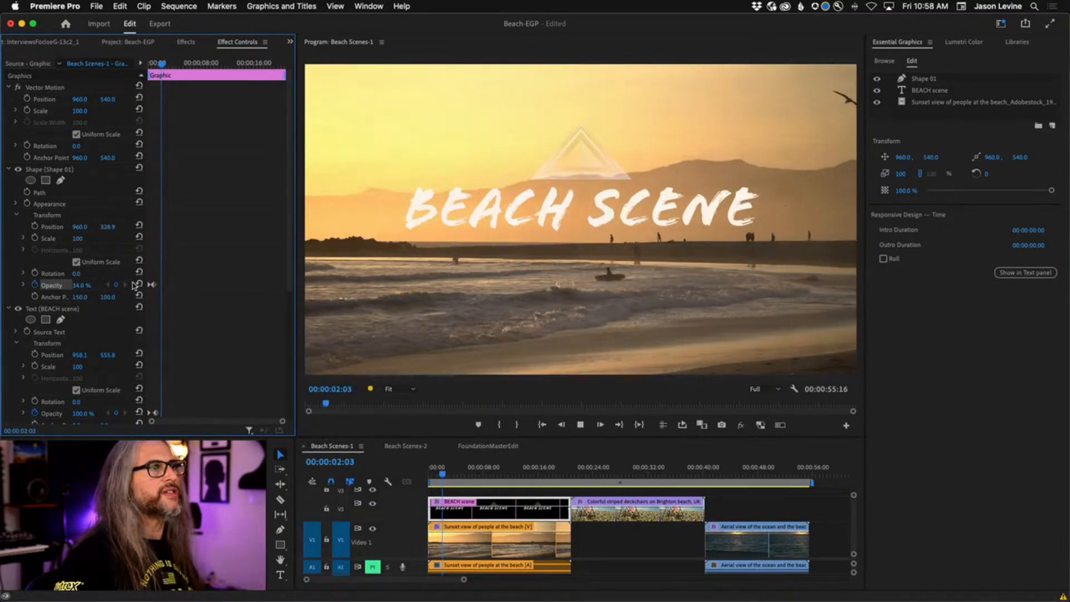
key(l)
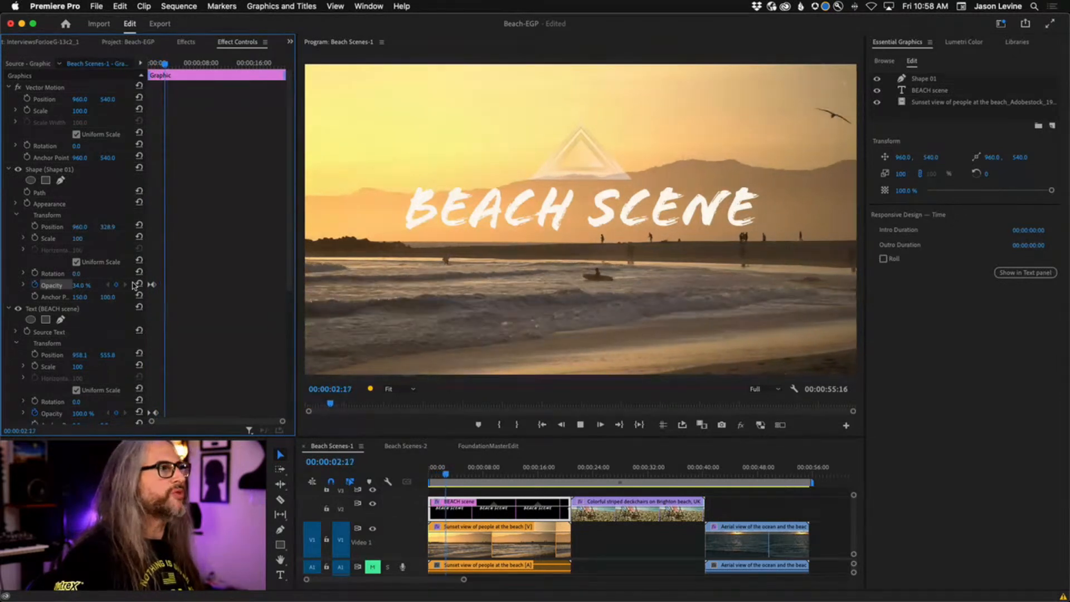
key(j)
key(k)
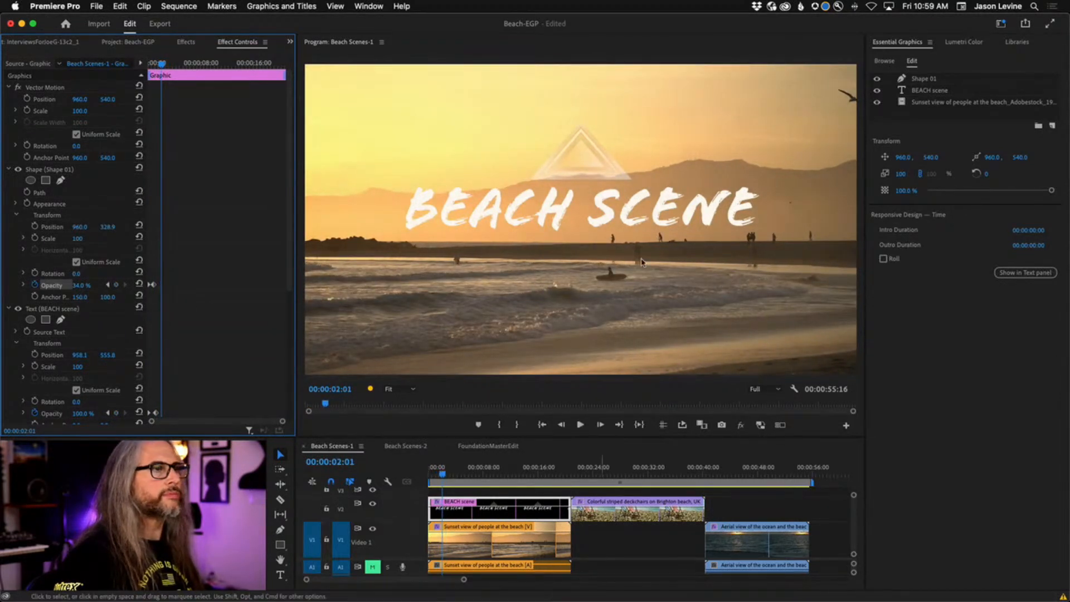
Turn on Mask with Text for the BEACH SCENE title layer, then select the sunset and triangle layers.
click(935, 93)
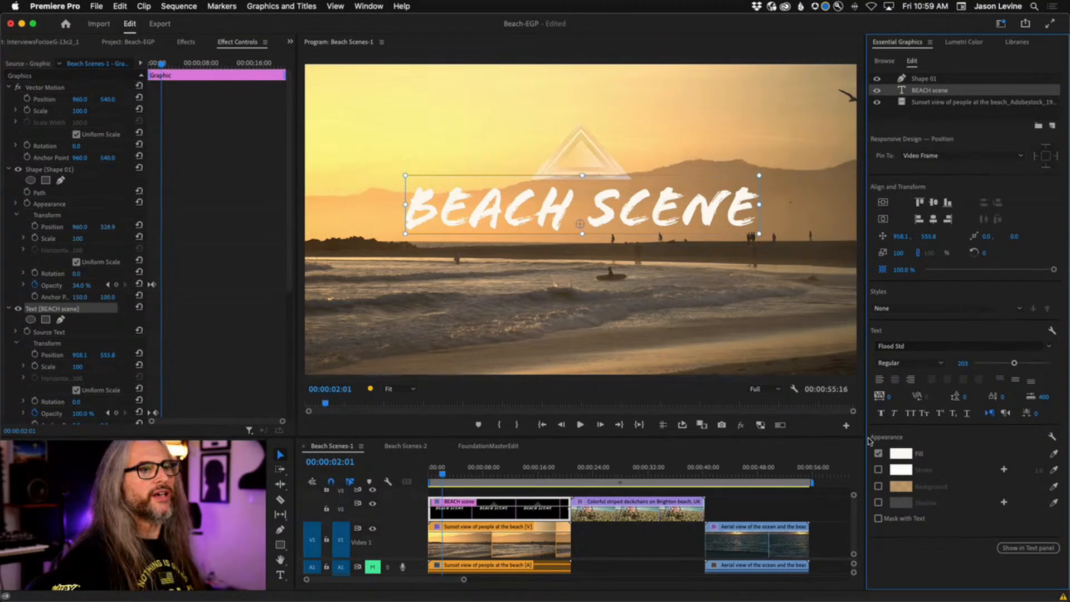
click(878, 519)
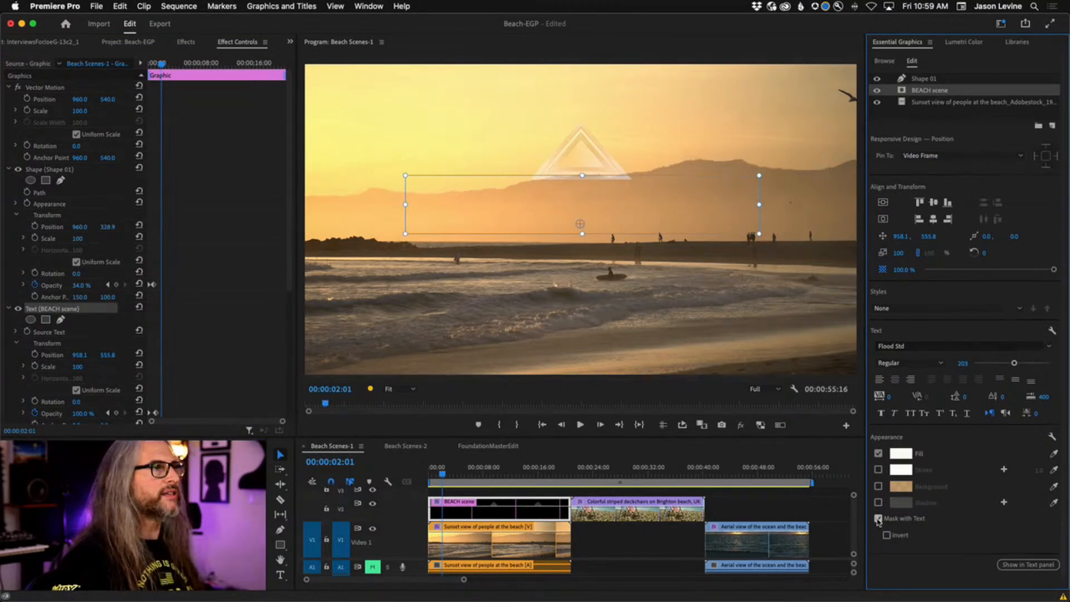
click(931, 102)
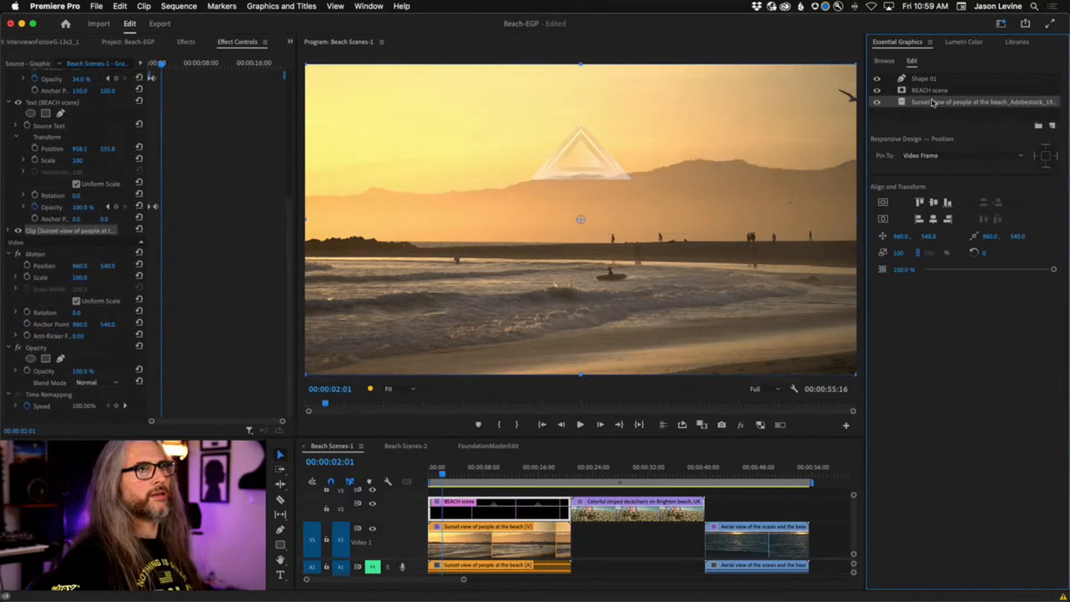
click(924, 79)
Switch to the Beach Scenes-2 sequence, preview the title zoom, and select the BEACH SCENES text layer.
click(412, 445)
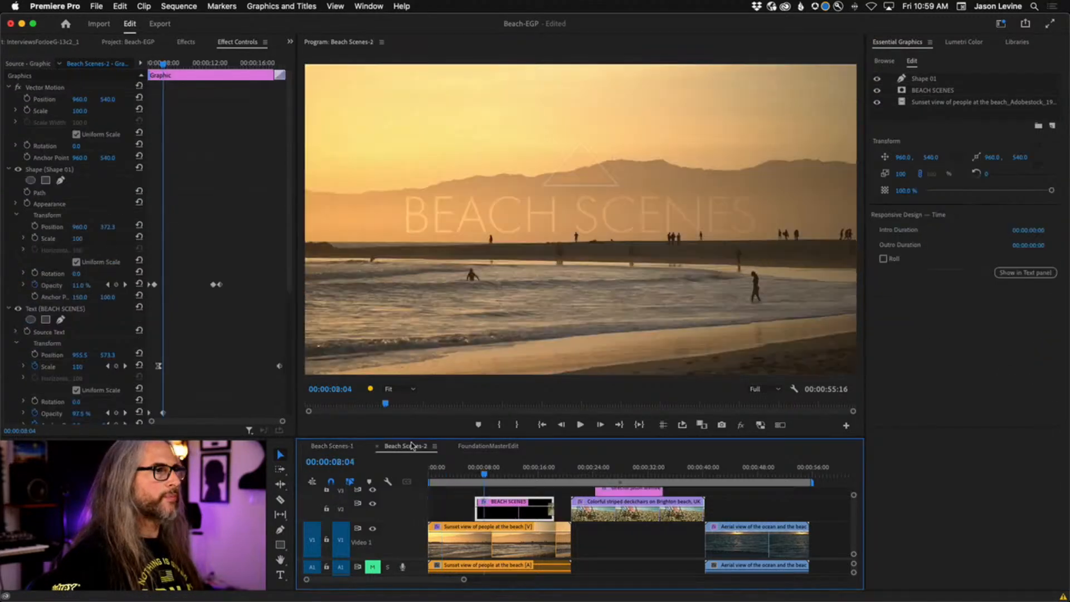
key(j)
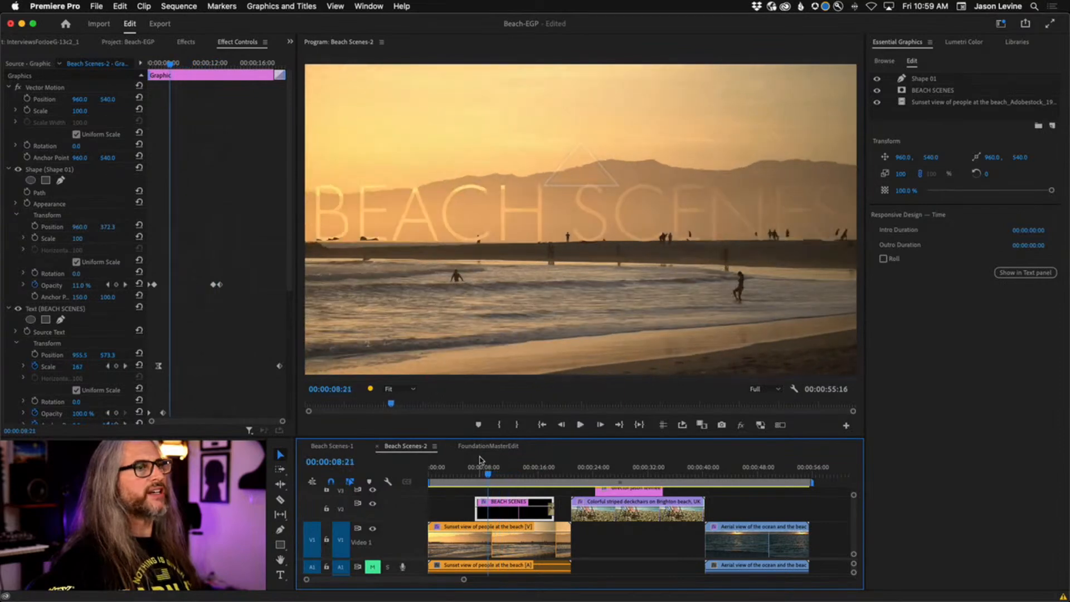
key(space)
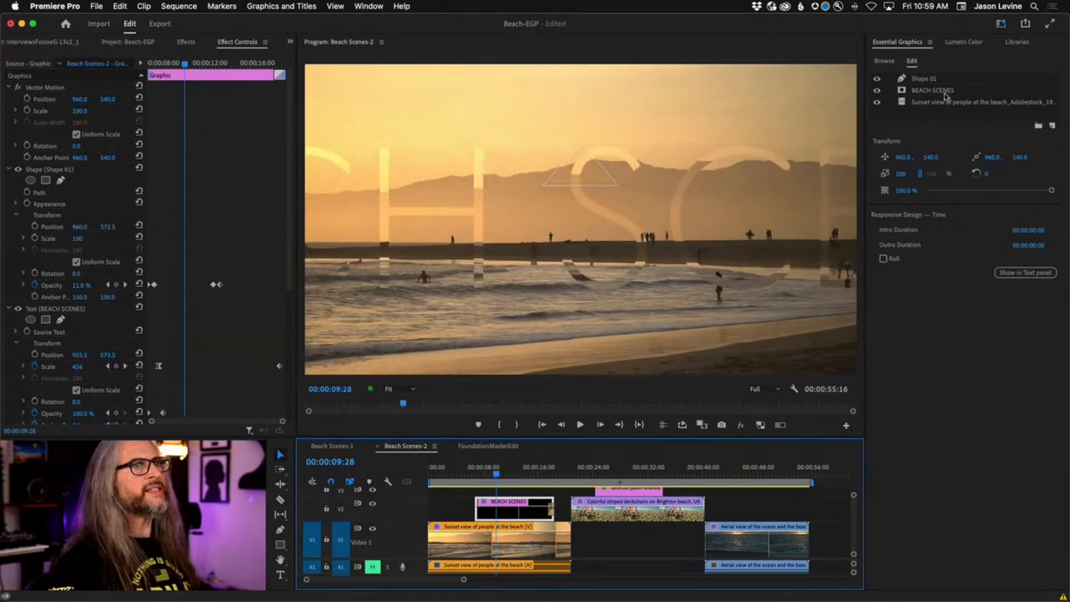
click(941, 91)
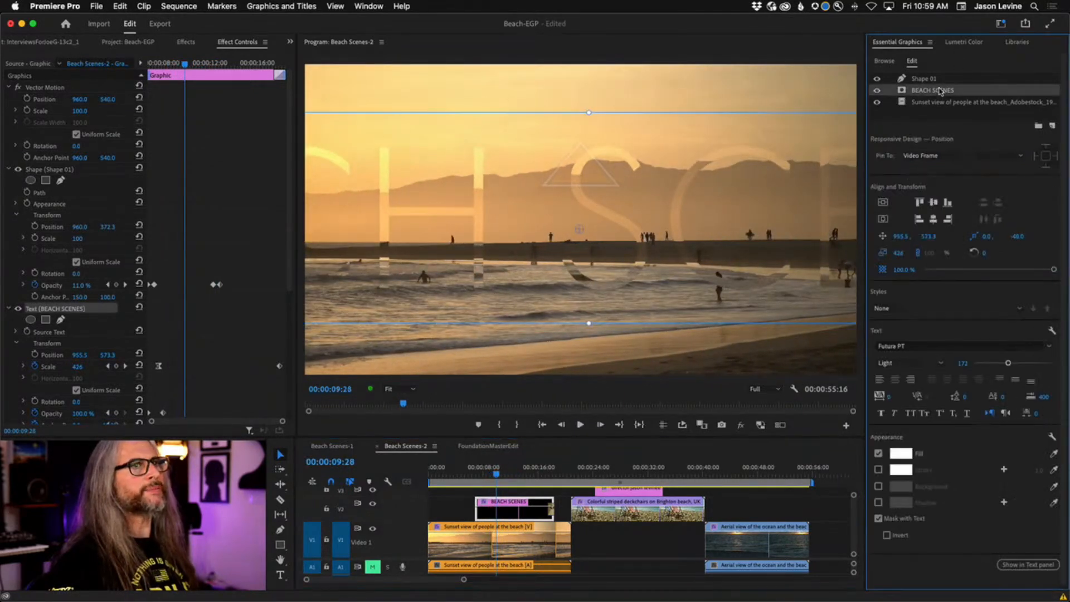
Invert the BEACH SCENES text mask and play the zoom back and forth to check it.
click(886, 536)
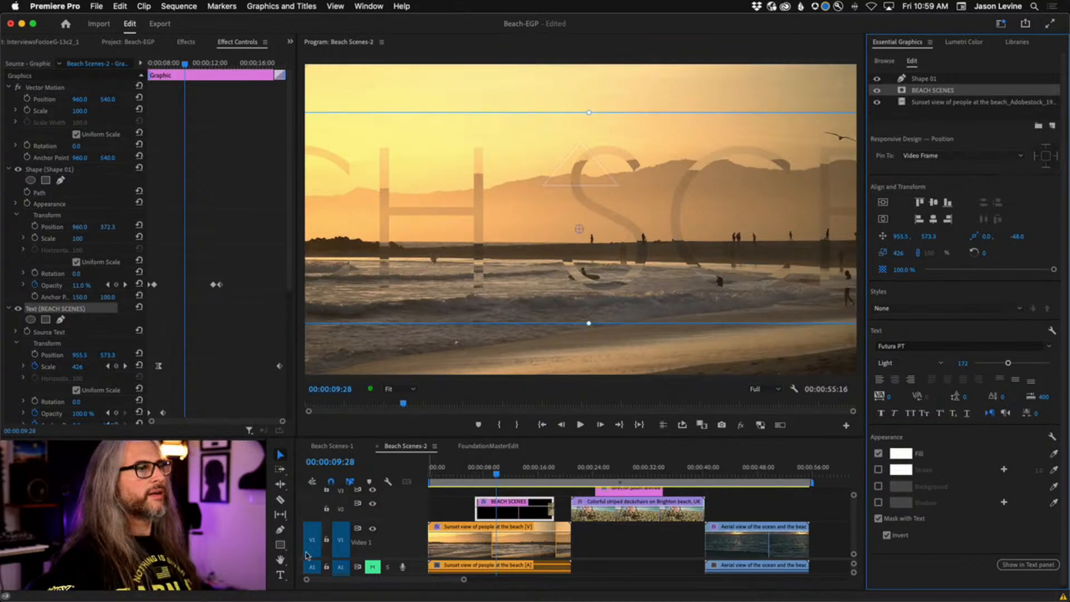
click(372, 530)
key(j)
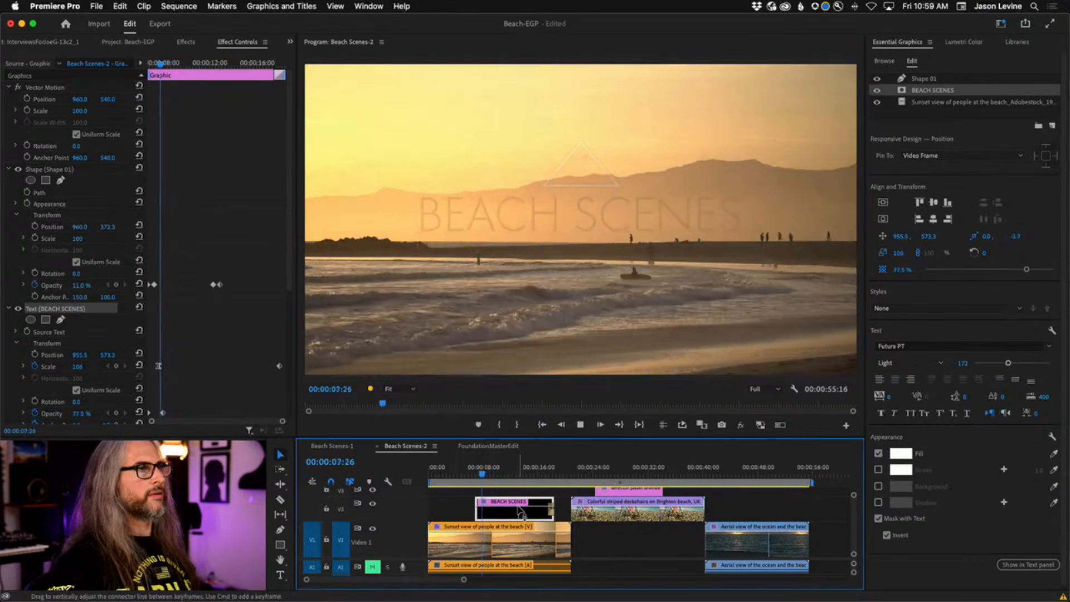
key(l)
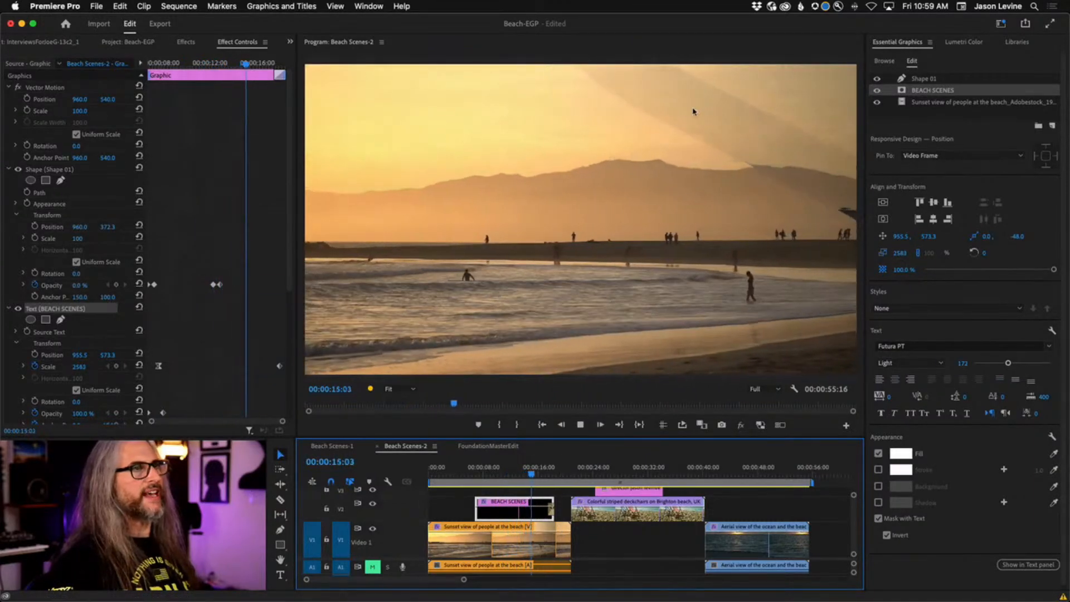
key(j)
key(j)
key(j)
key(j)
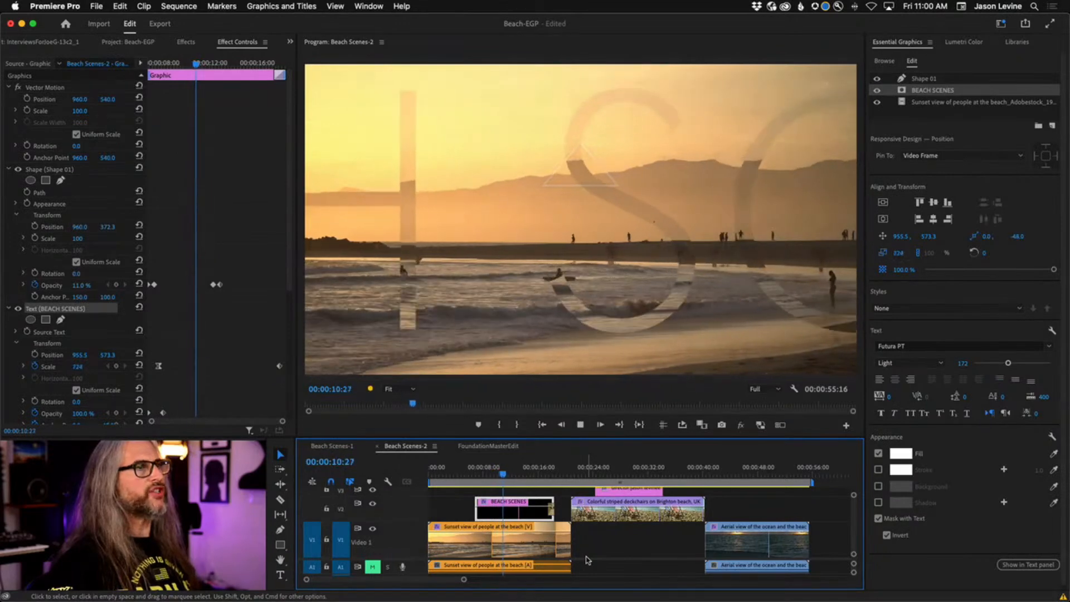
key(space)
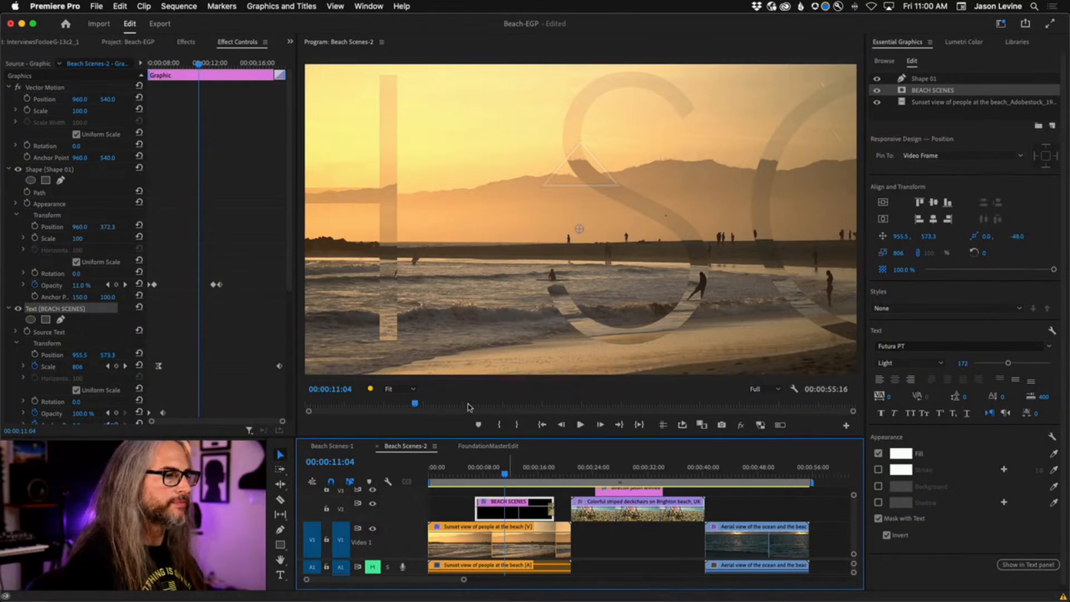
Replay the title zoom from near the sequence start and scrub back through it.
drag(505, 475, 431, 475)
key(space)
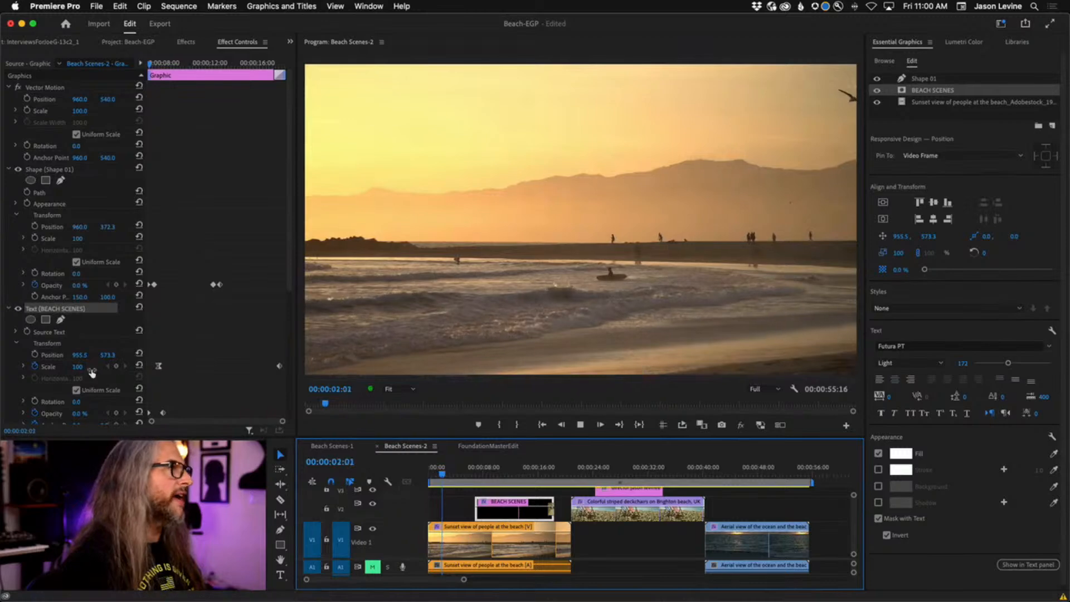
scroll(282, 334, down, 5)
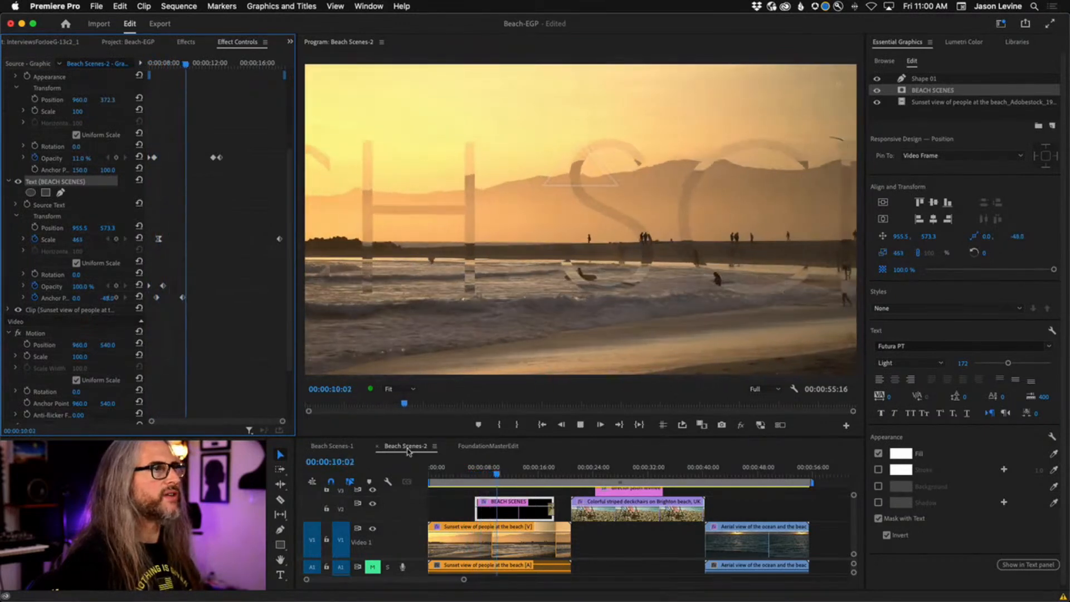
key(space)
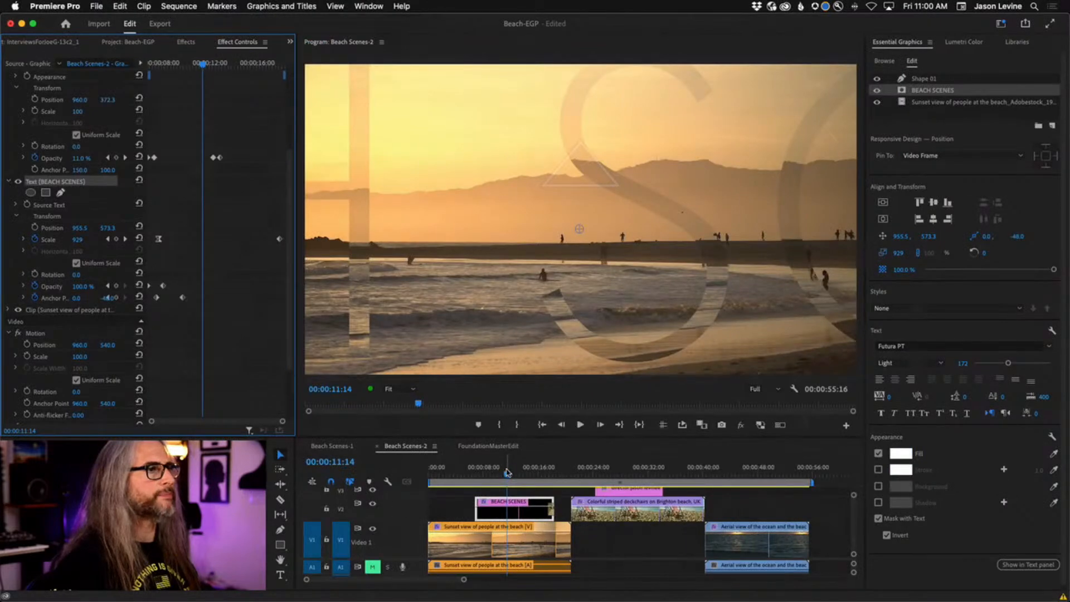
mouse_move(507, 473)
mouse_down()
mouse_move(475, 475)
mouse_move(519, 476)
mouse_move(507, 478)
mouse_up()
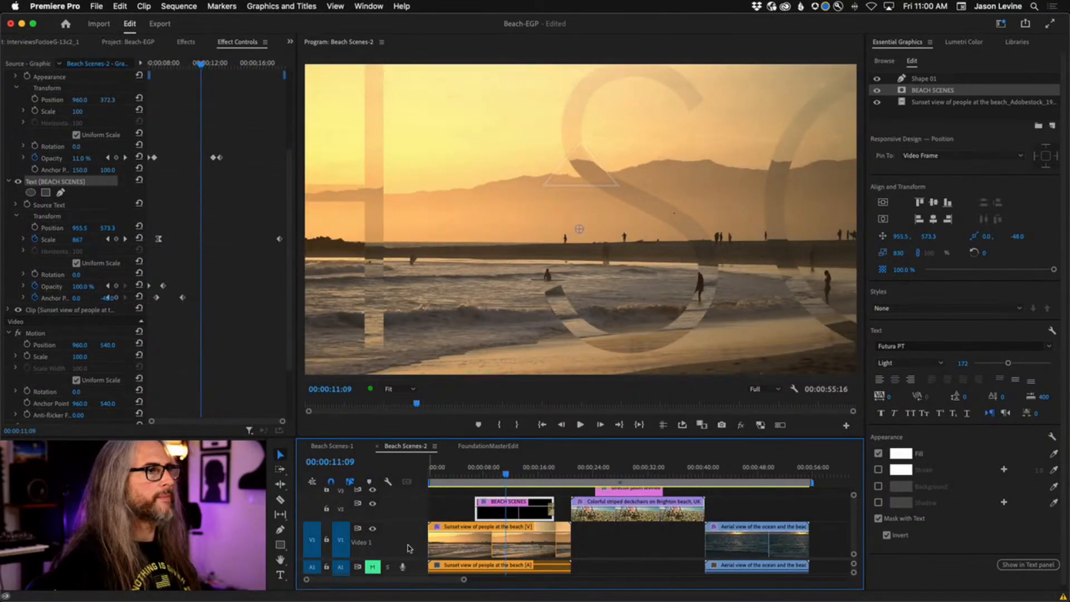
Toggle the V1 track output, uncheck Invert, and preview the sunset showing through the letters.
click(373, 529)
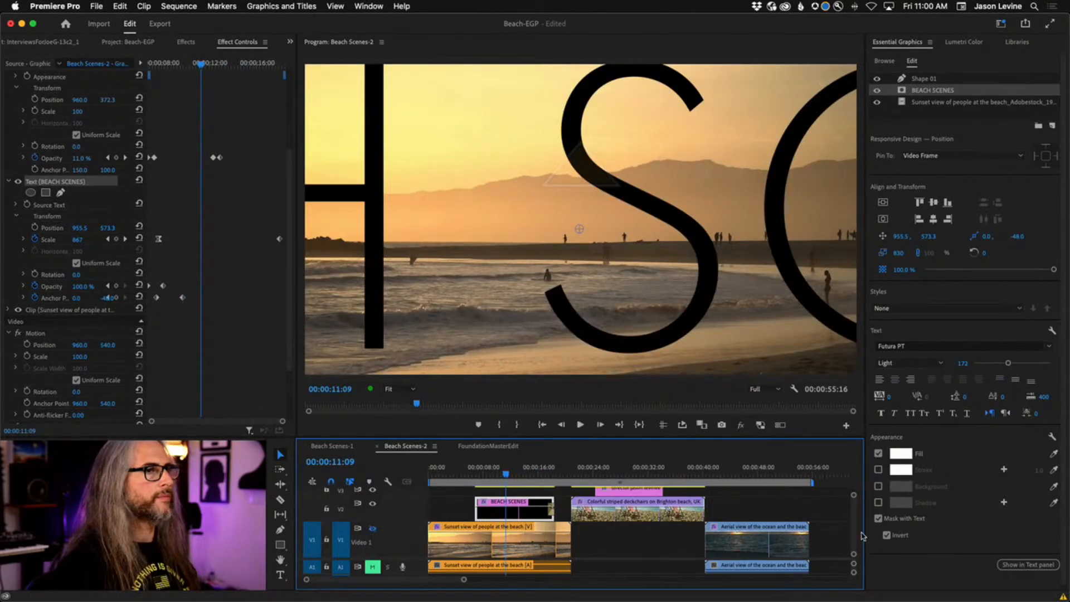
click(886, 536)
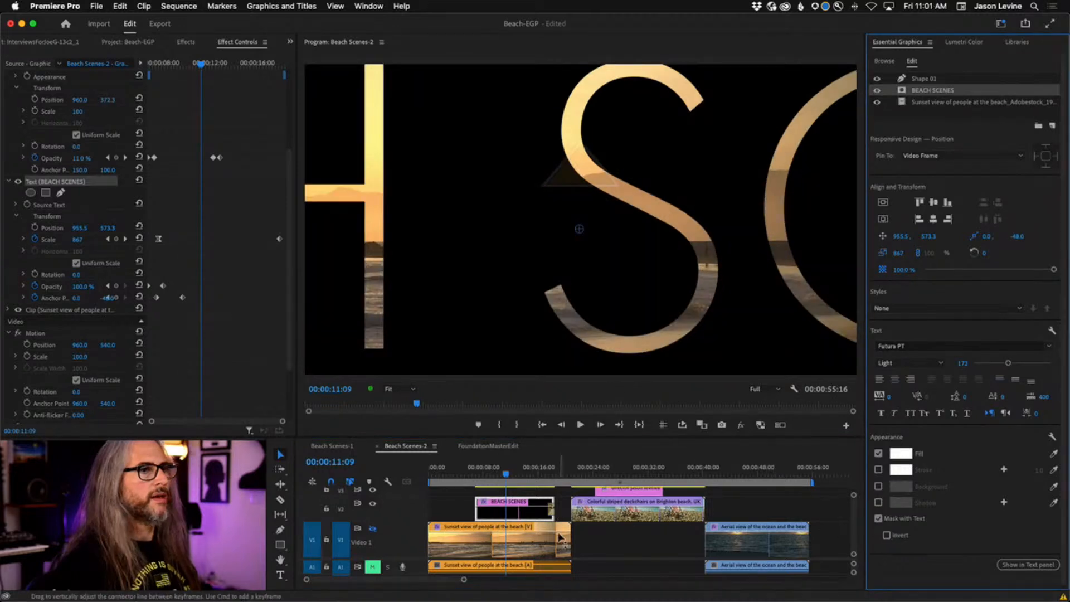
drag(506, 475, 478, 474)
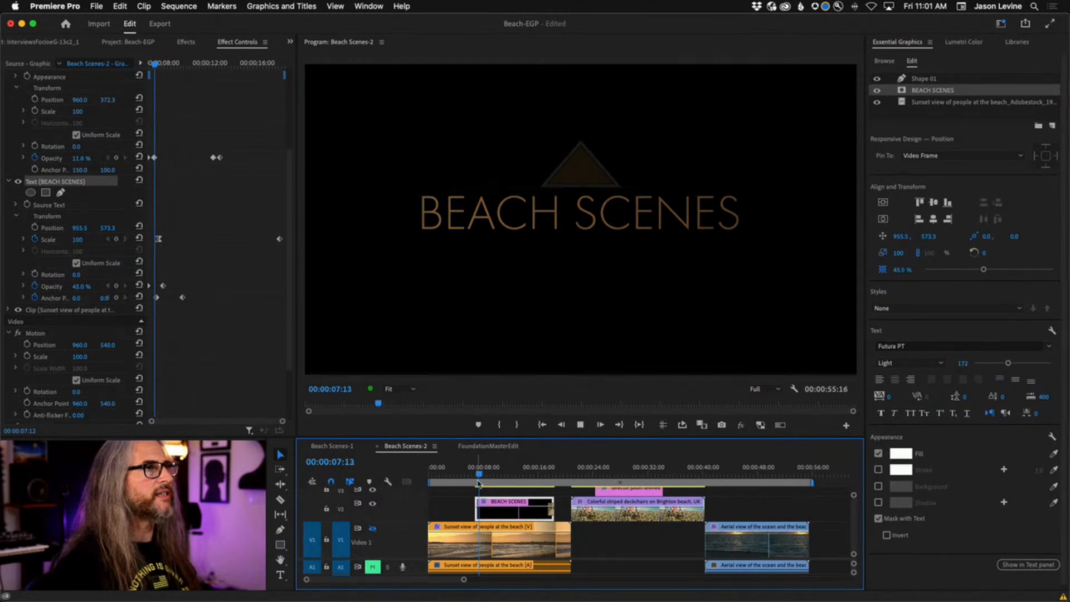
key(space)
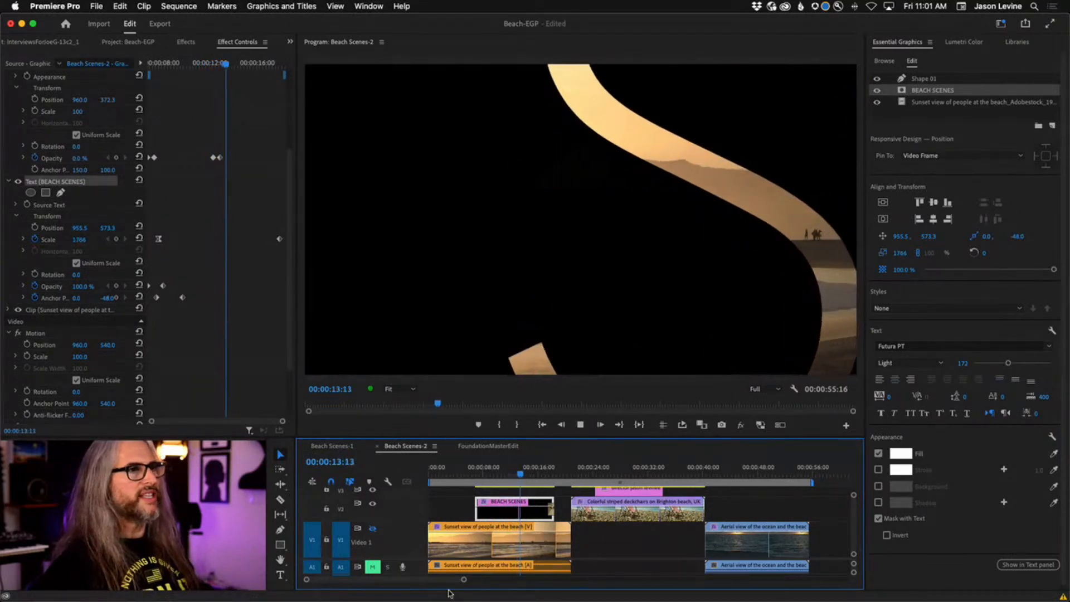
key(space)
key(j)
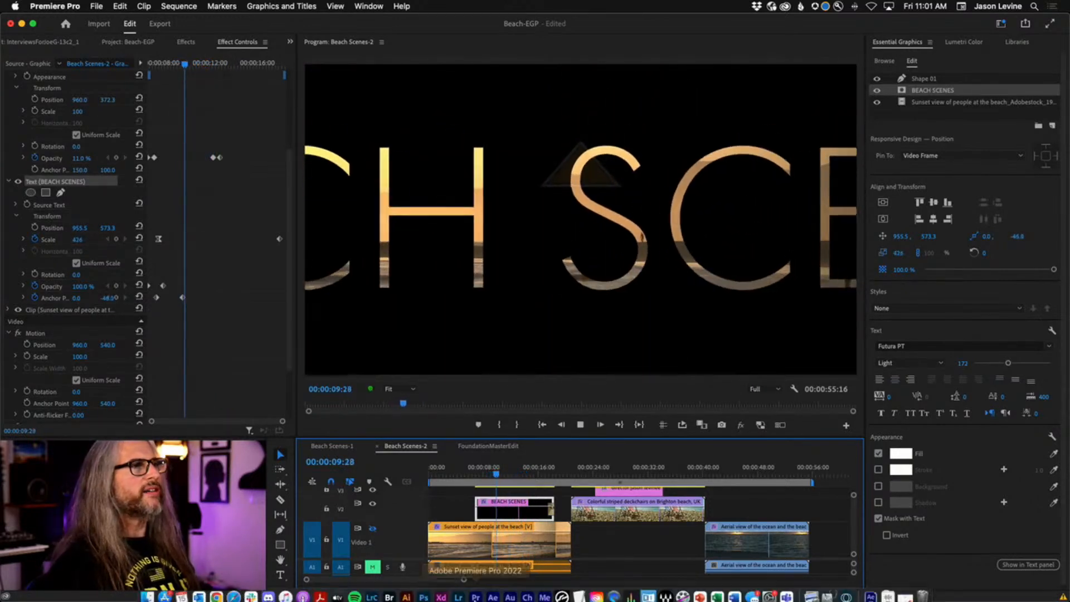
key(space)
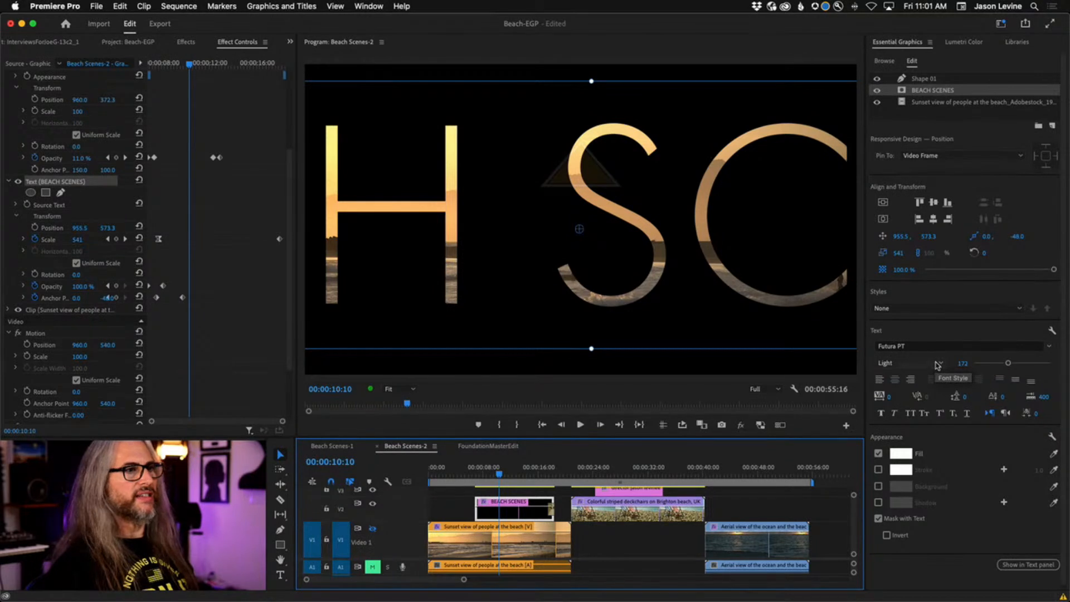
double_click(929, 90)
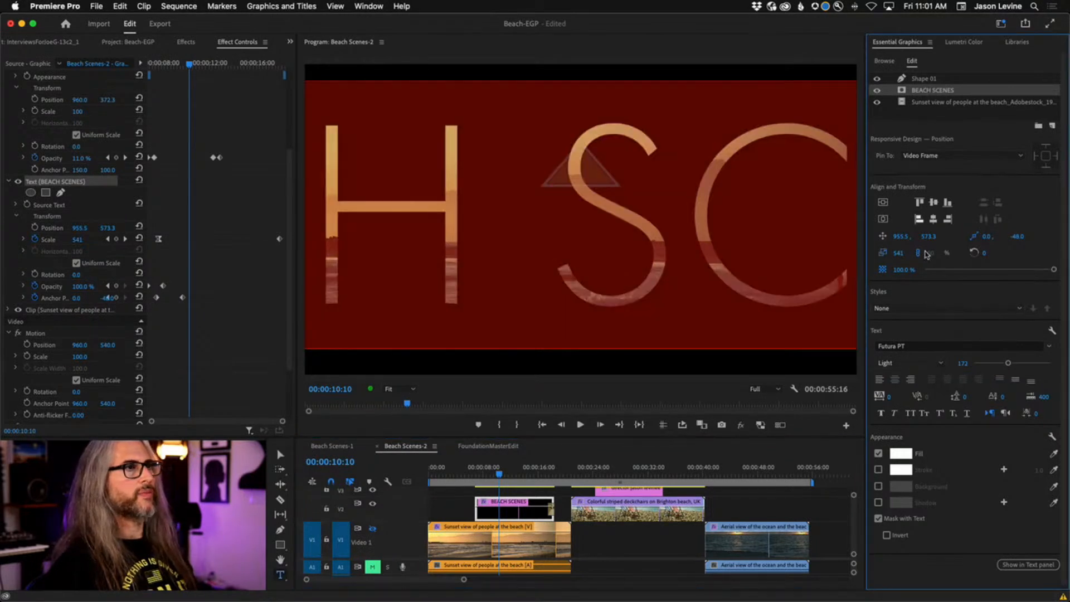
click(914, 363)
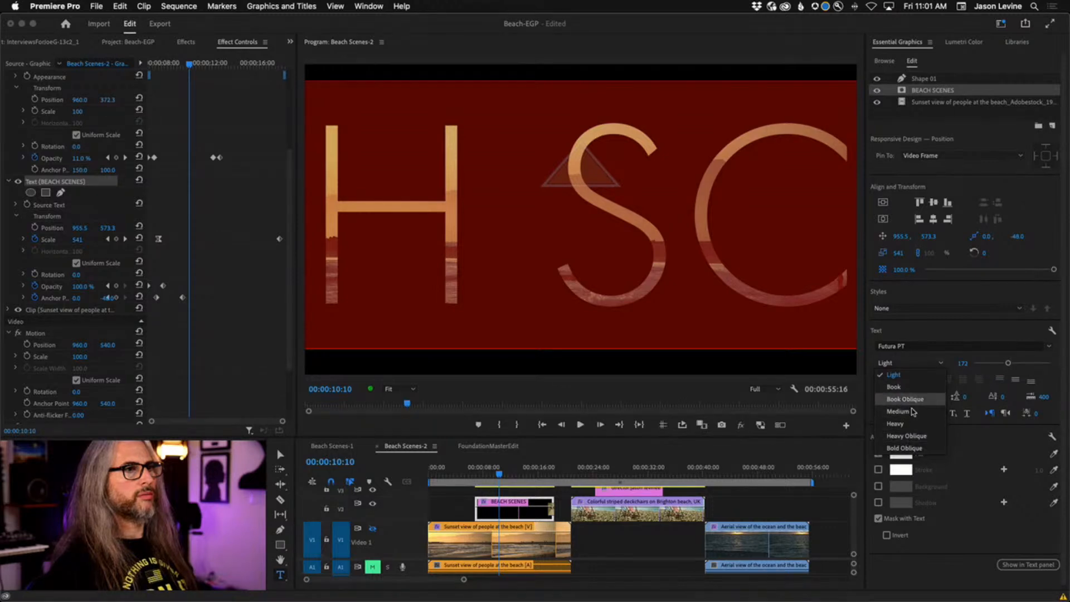
click(914, 426)
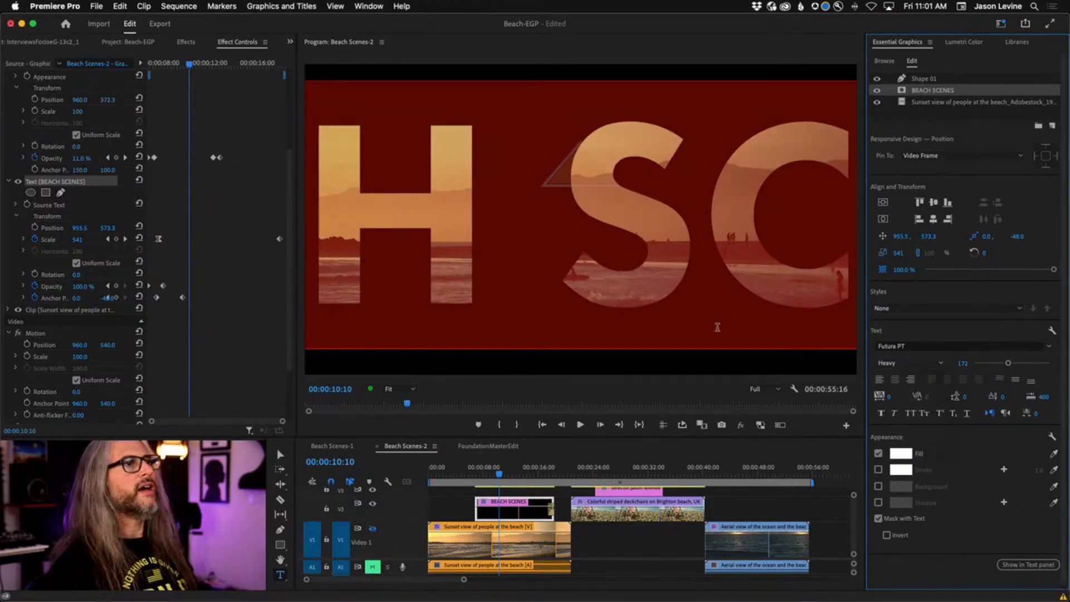
click(878, 81)
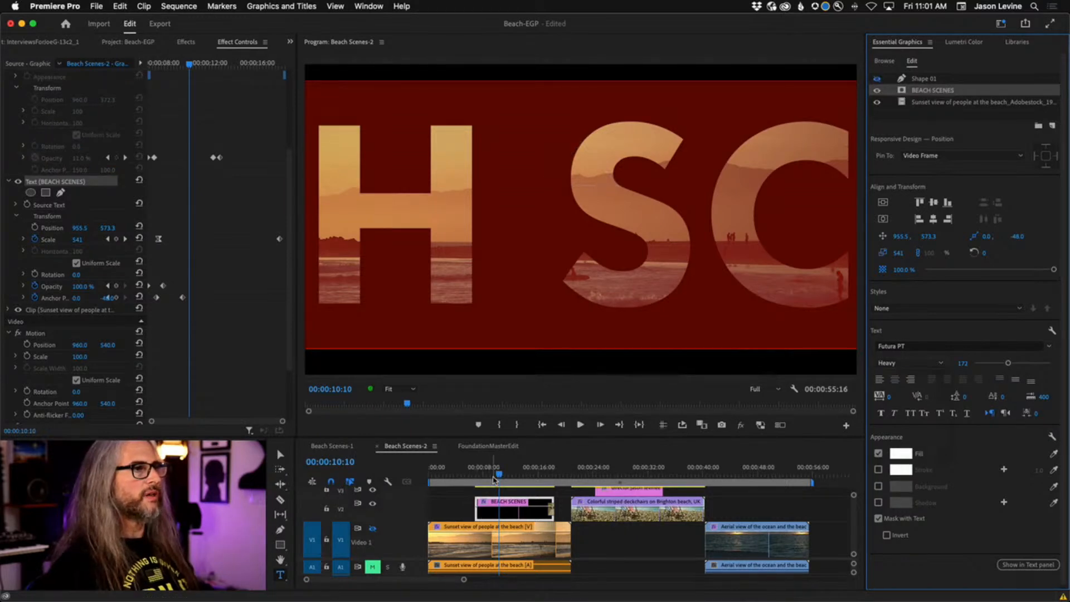
drag(492, 478, 479, 476)
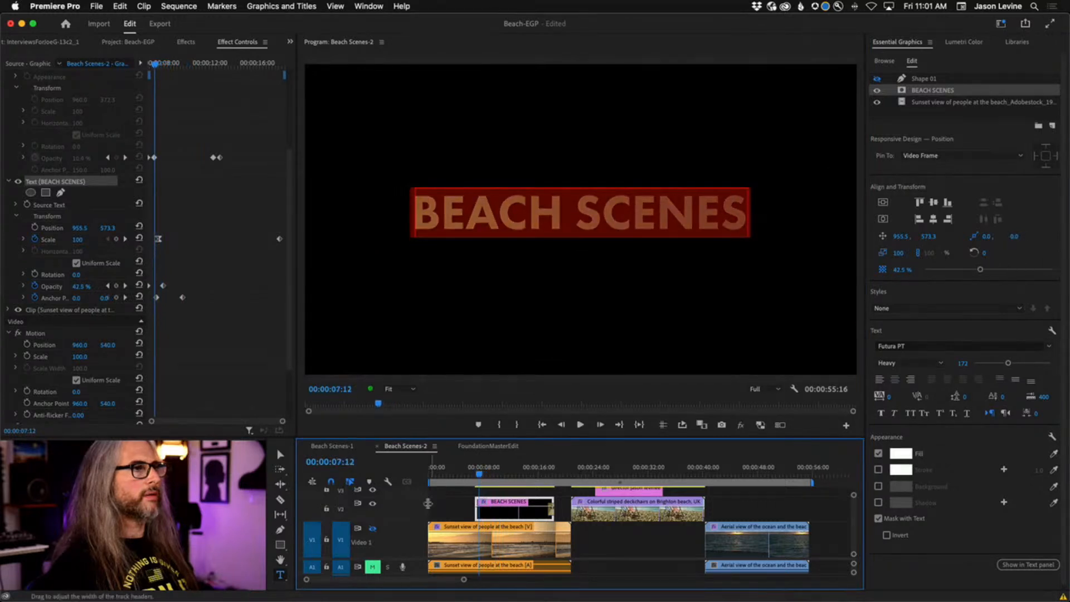
click(433, 505)
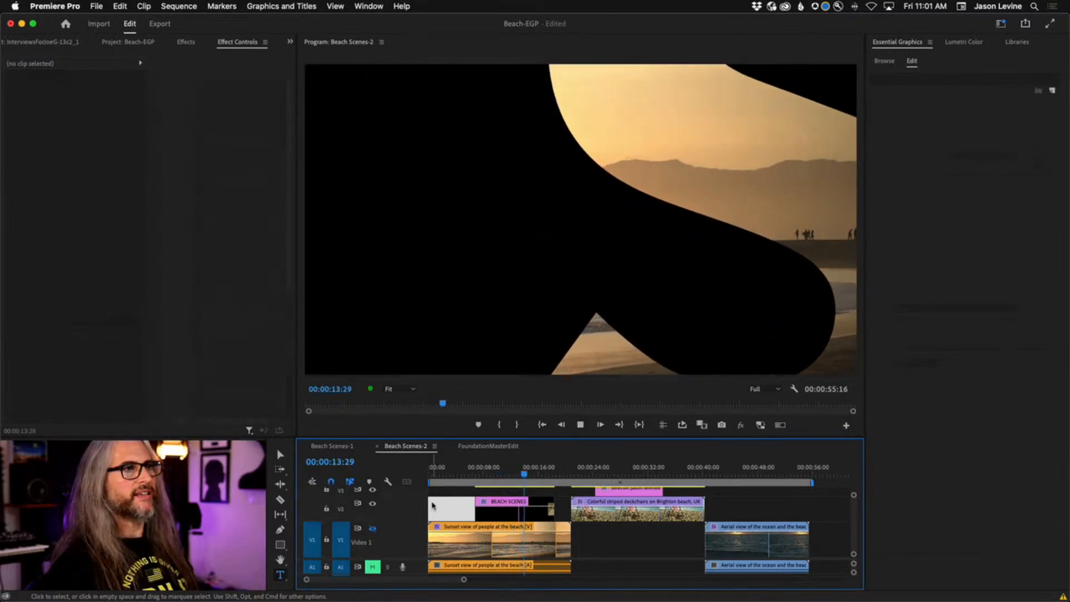
key(j)
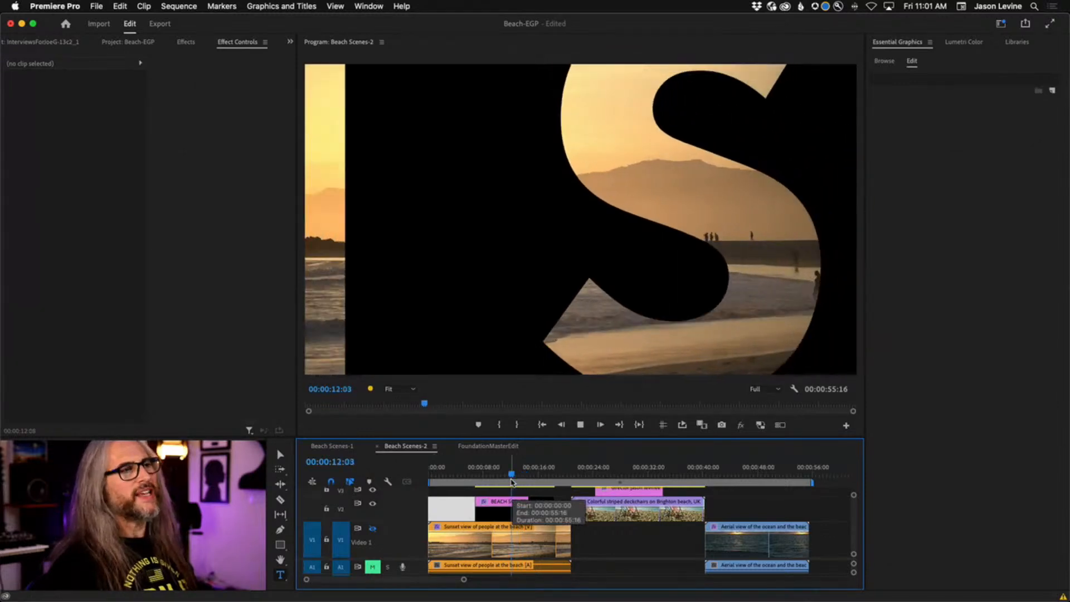
key(l)
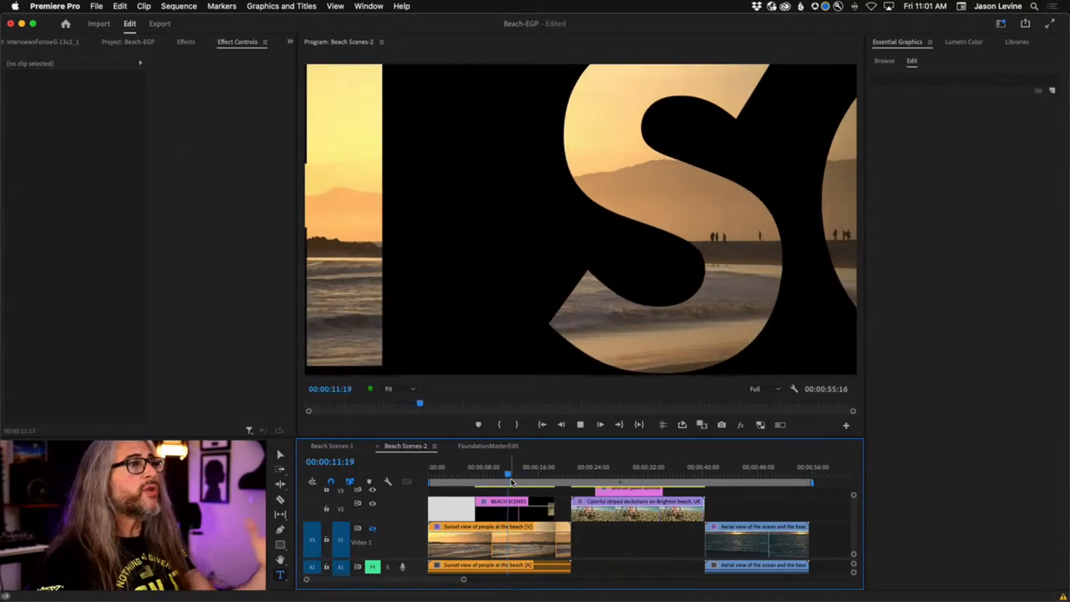
key(j)
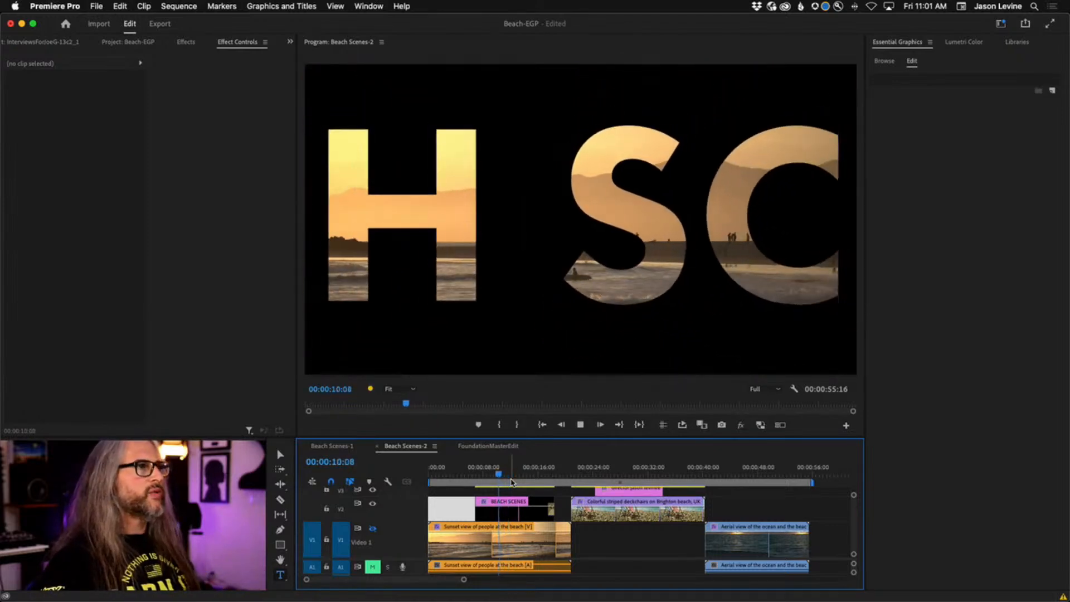
key(k)
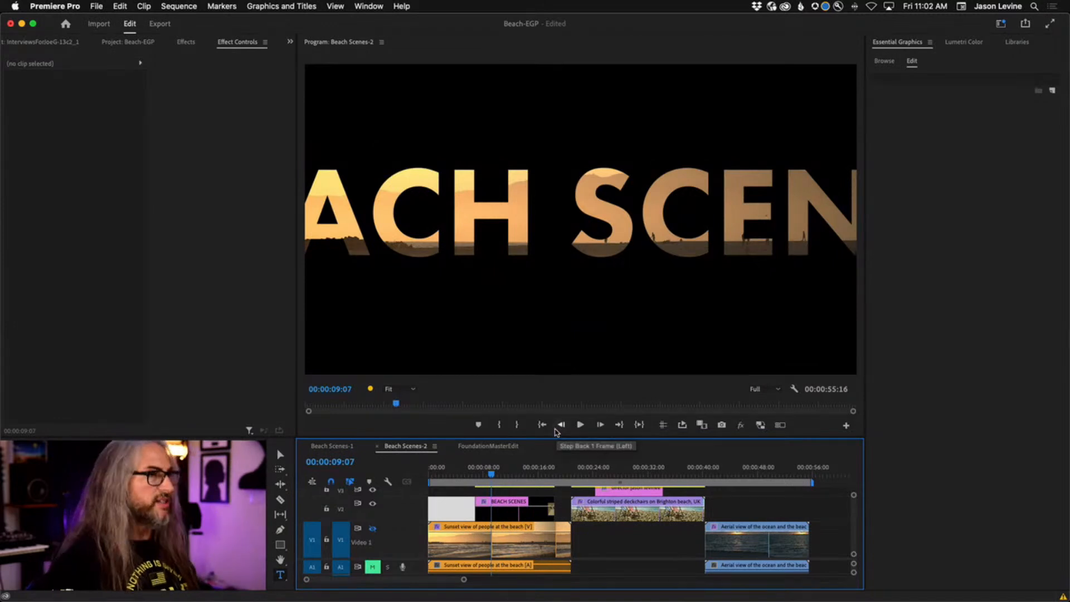
key(j)
key(k)
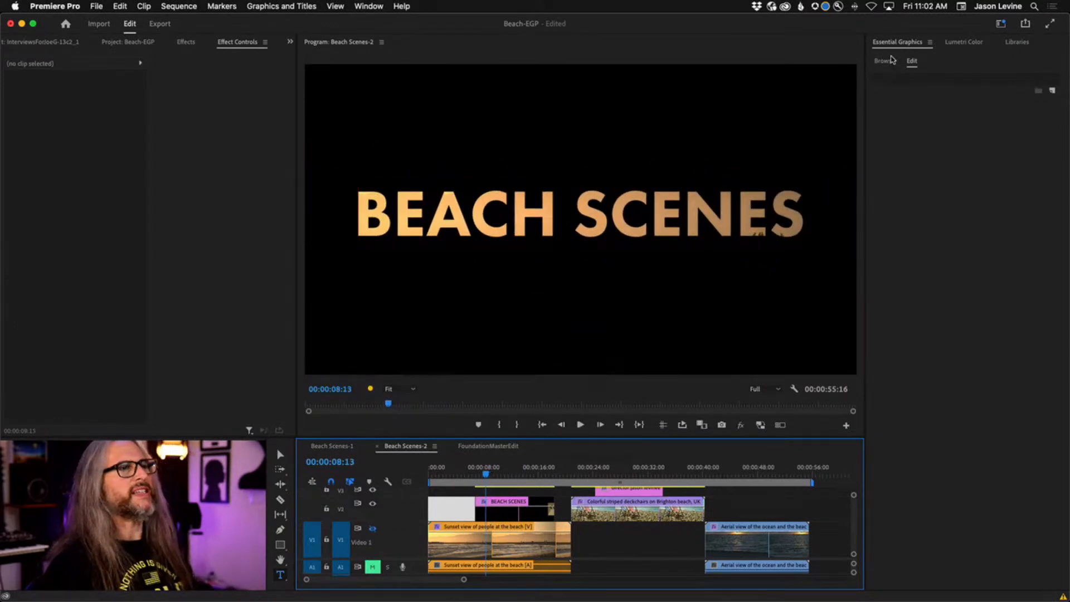
key(l)
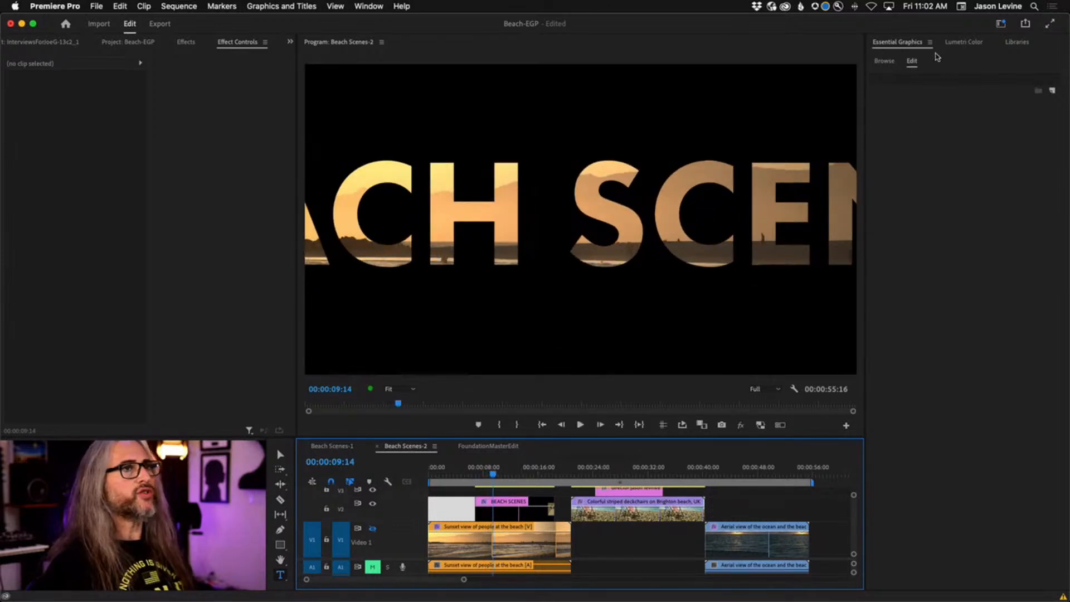
Scale the Sunset clip layer inside the BEACH SCENES graphic to 122 in Effect Controls.
click(511, 512)
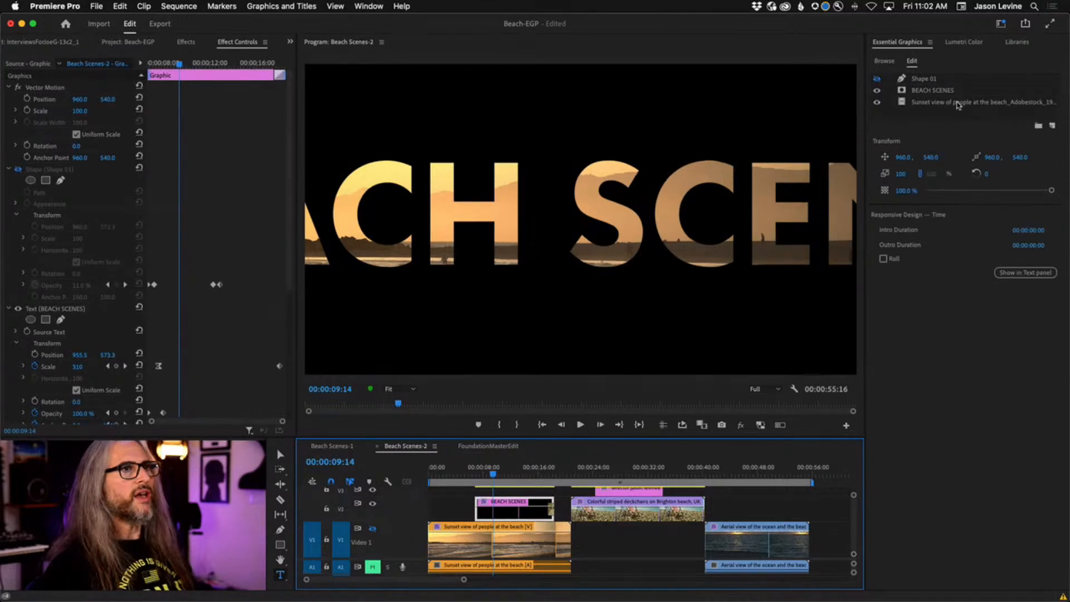
click(958, 104)
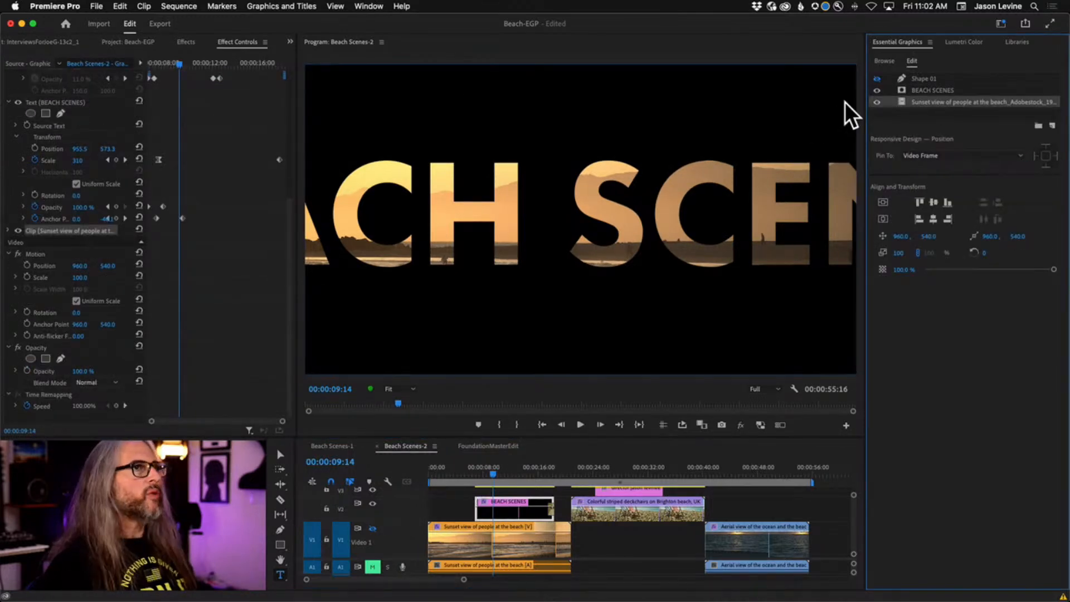
click(9, 102)
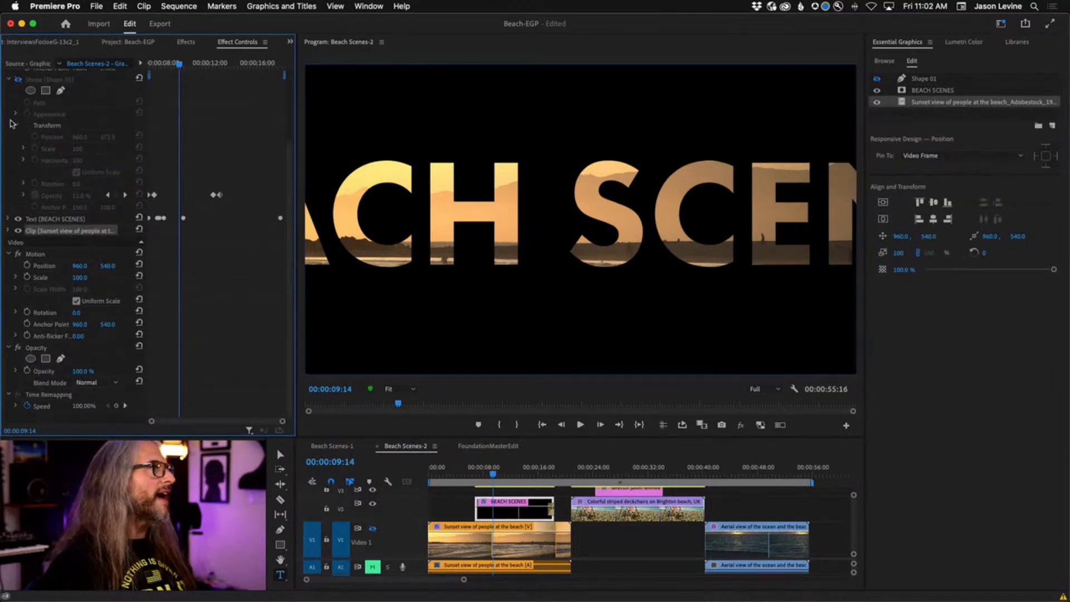
click(7, 230)
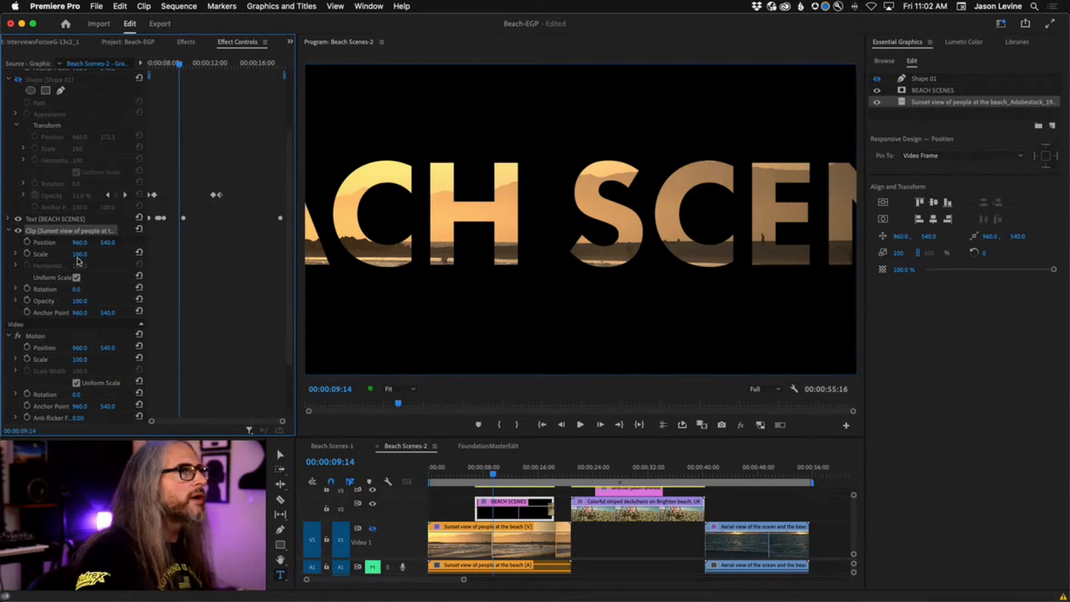
drag(80, 254, 126, 254)
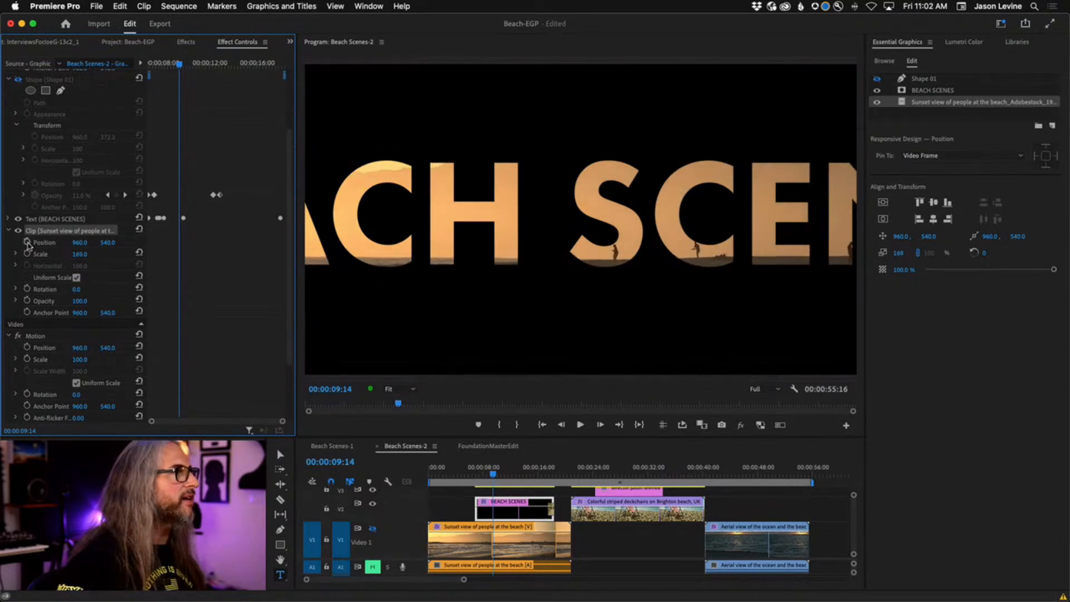
click(435, 223)
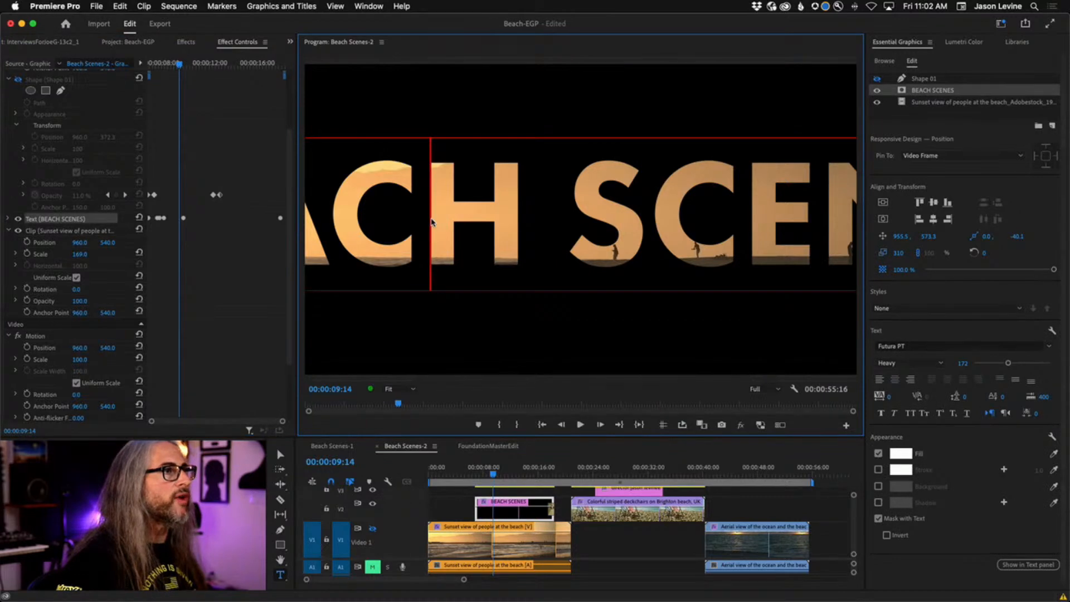
click(45, 243)
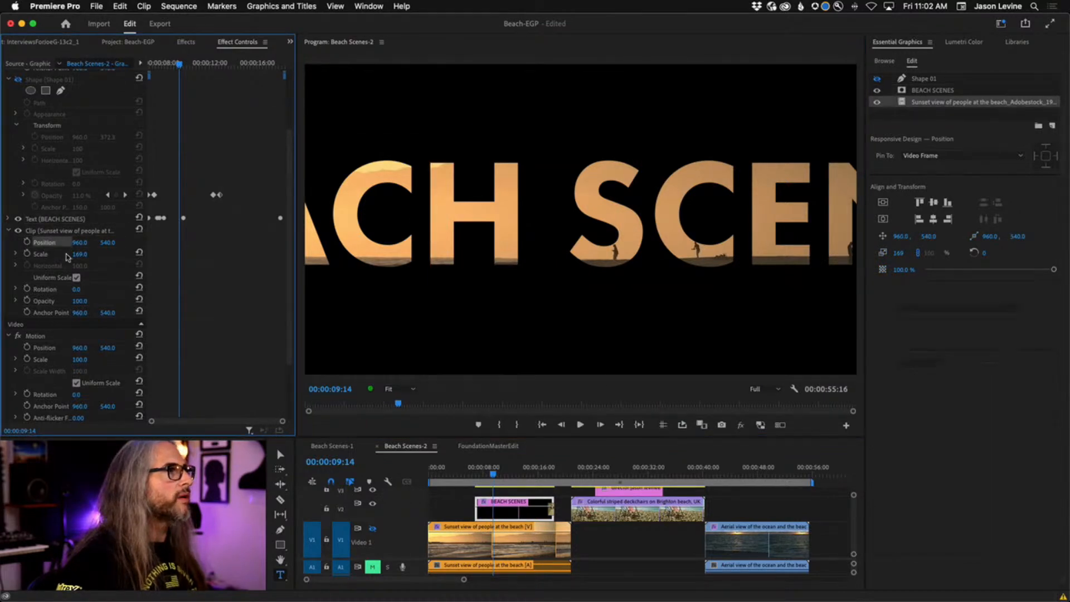
mouse_move(106, 254)
mouse_down()
mouse_move(78, 254)
mouse_move(92, 254)
mouse_up()
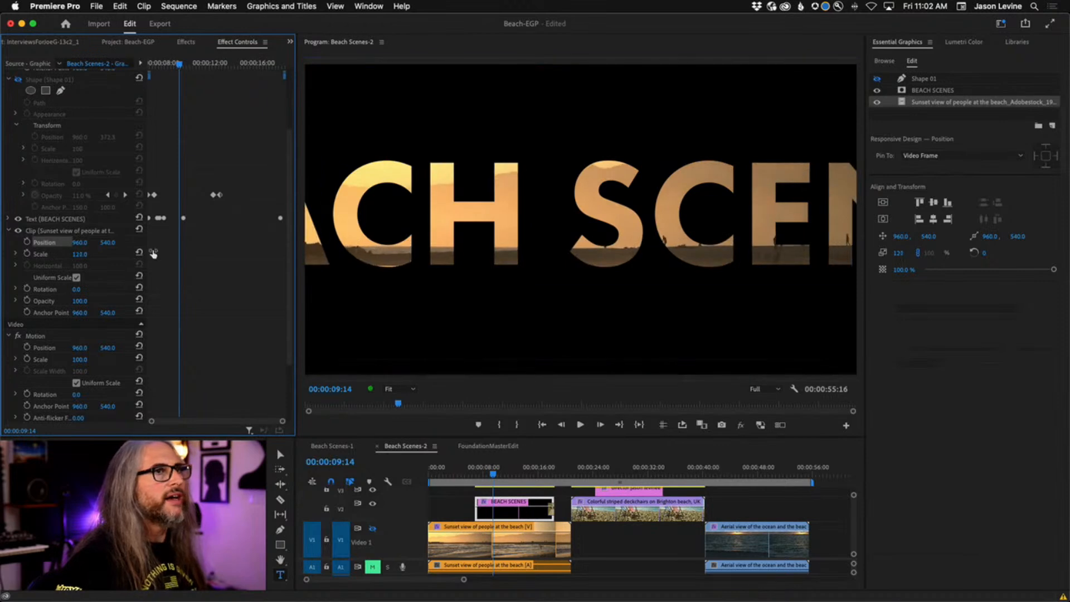
Delete the space between BEACH and SCENES in the title text.
click(924, 93)
click(578, 214)
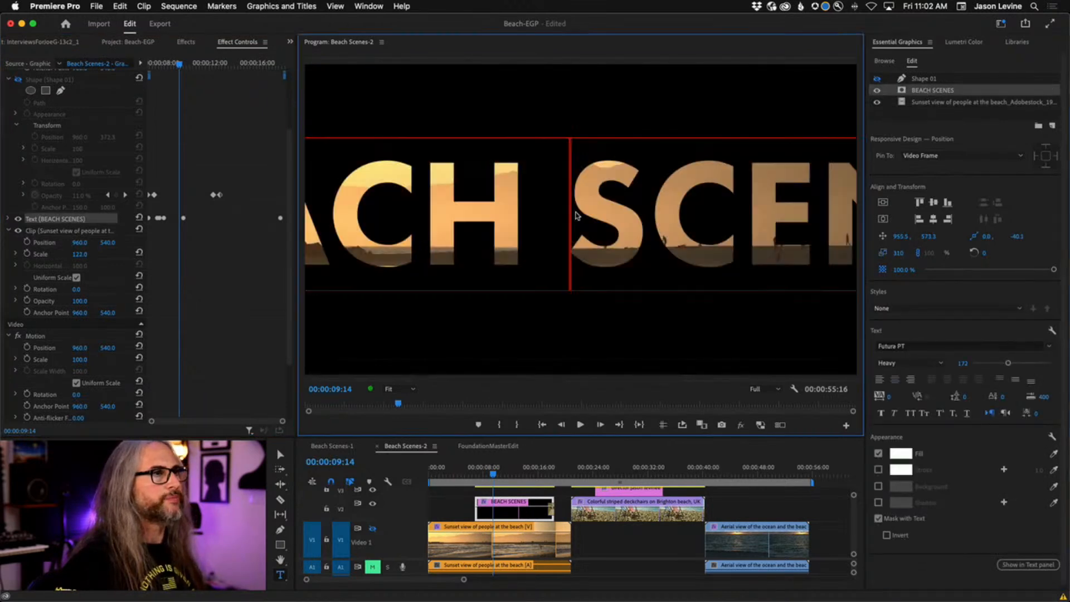
key(BackSpace)
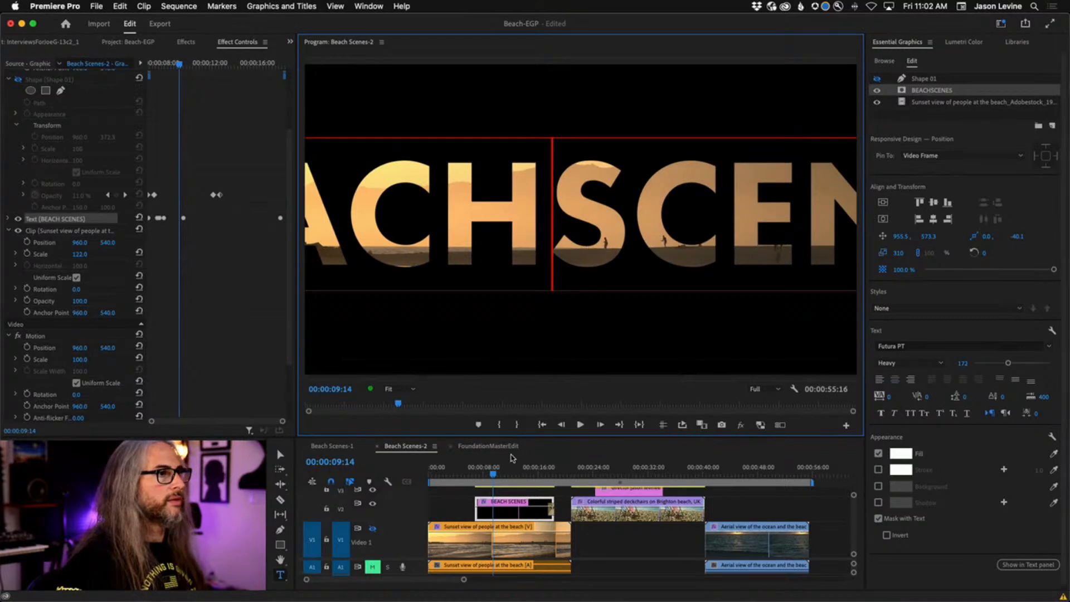
Replay the revised title zoom and return to an earlier frame to check it.
click(477, 474)
key(space)
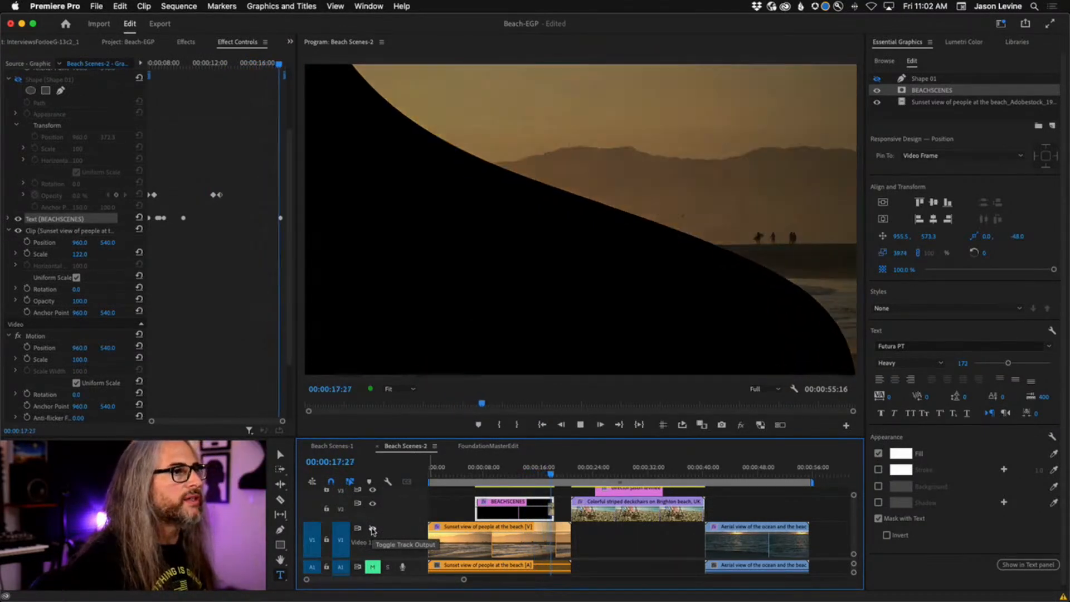
key(space)
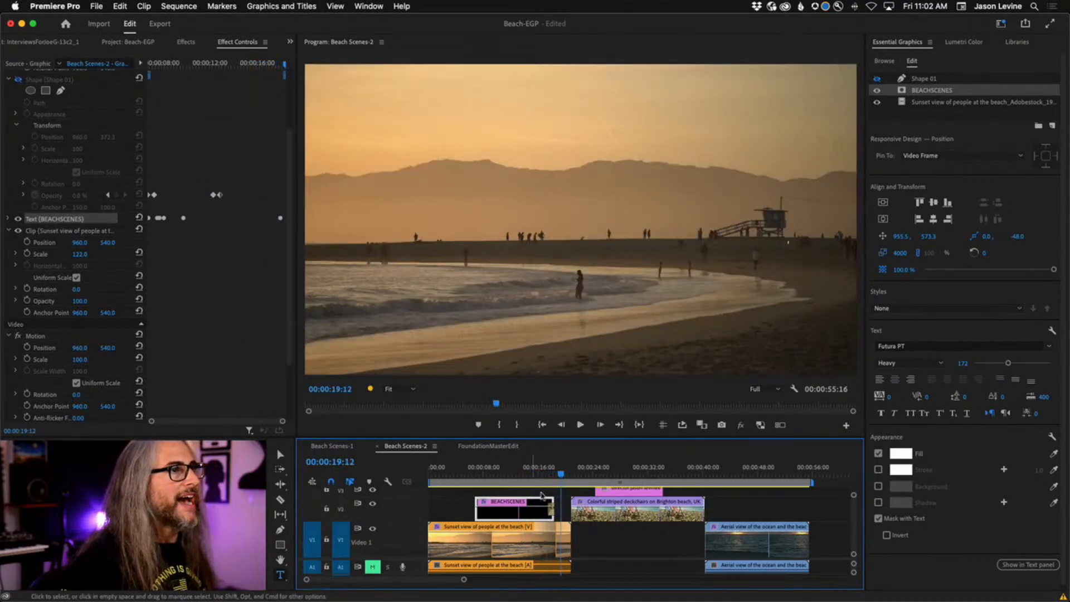
drag(560, 478, 503, 472)
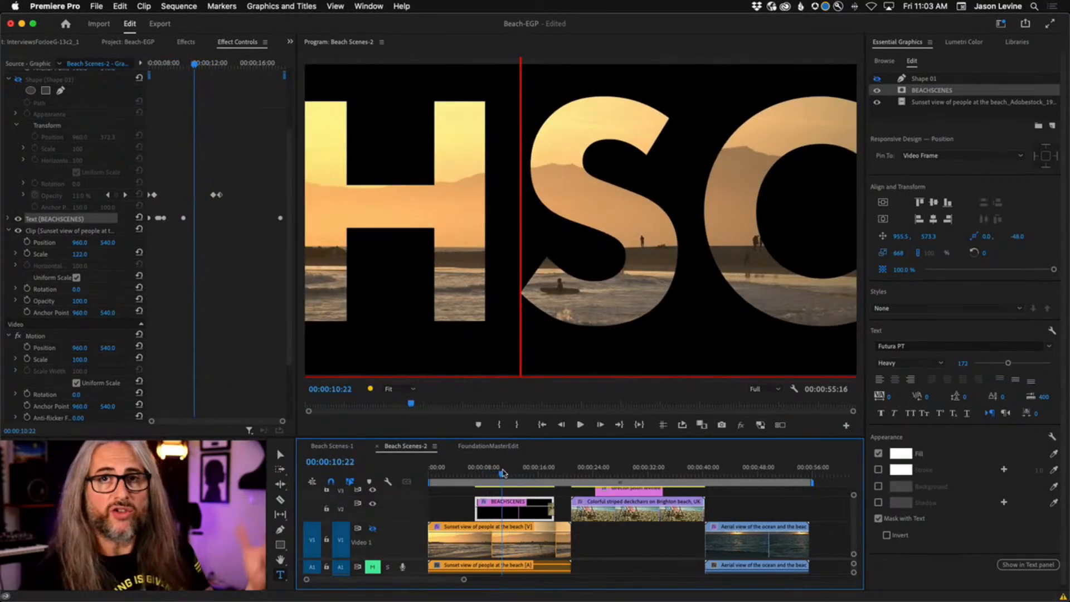
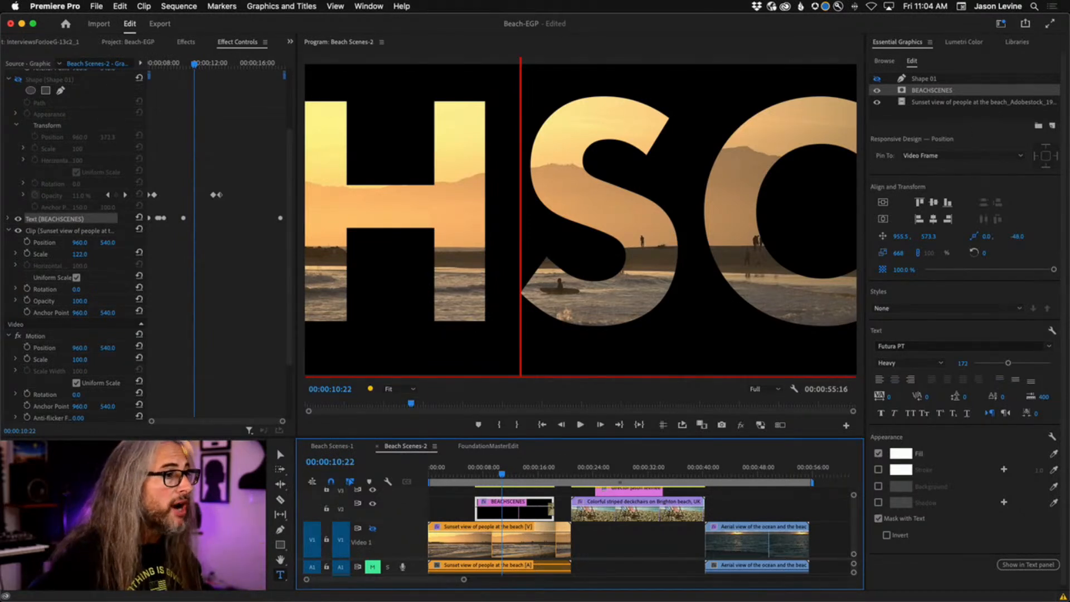
Trim the start of the Sunset beach clip and show the Dissolve video transitions.
drag(435, 540, 553, 543)
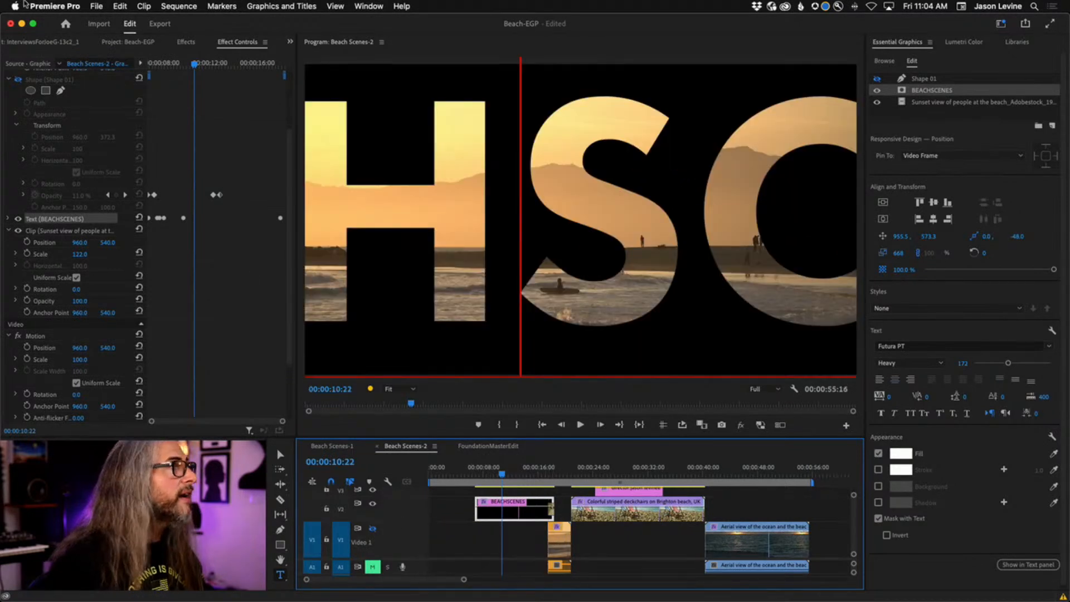
click(186, 42)
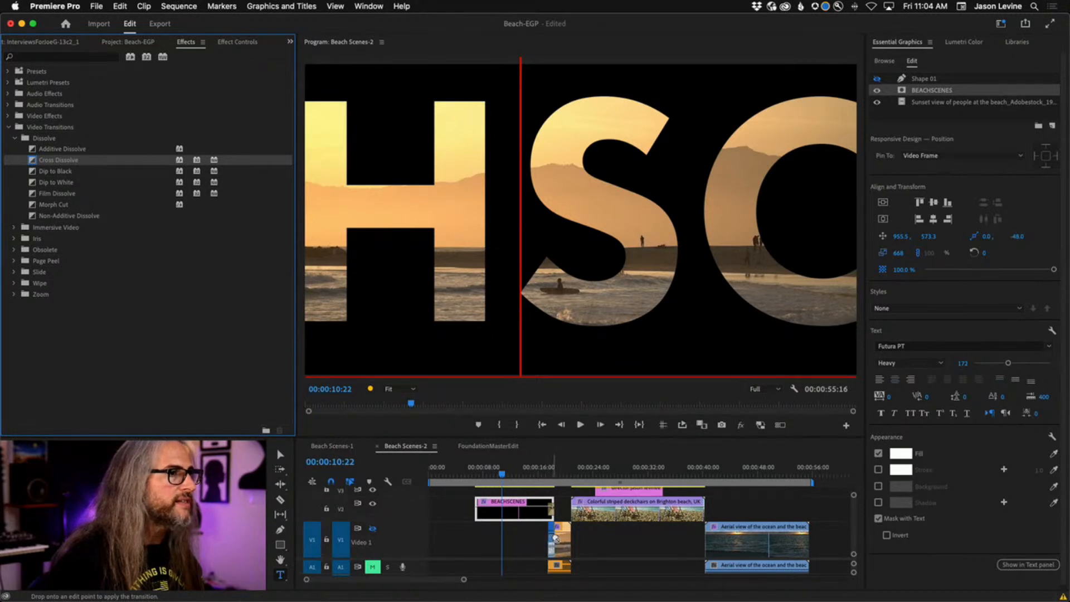
Apply Cross Dissolve to the start of the V1 clip and play it back.
drag(555, 538, 555, 538)
mouse_move(539, 473)
mouse_down()
mouse_move(570, 475)
mouse_move(547, 477)
mouse_up()
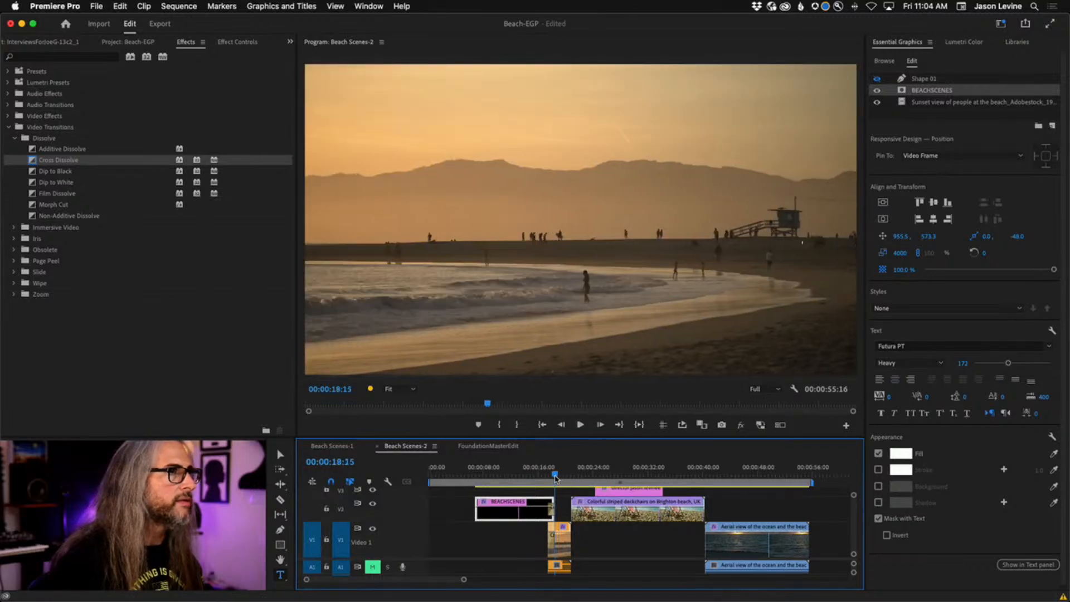
key(space)
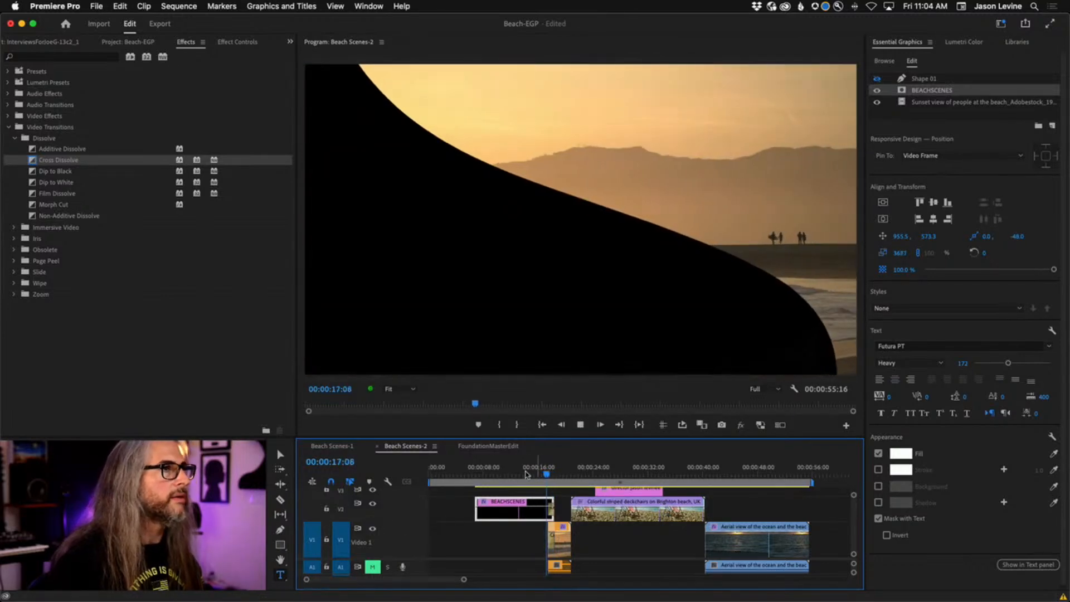
click(530, 475)
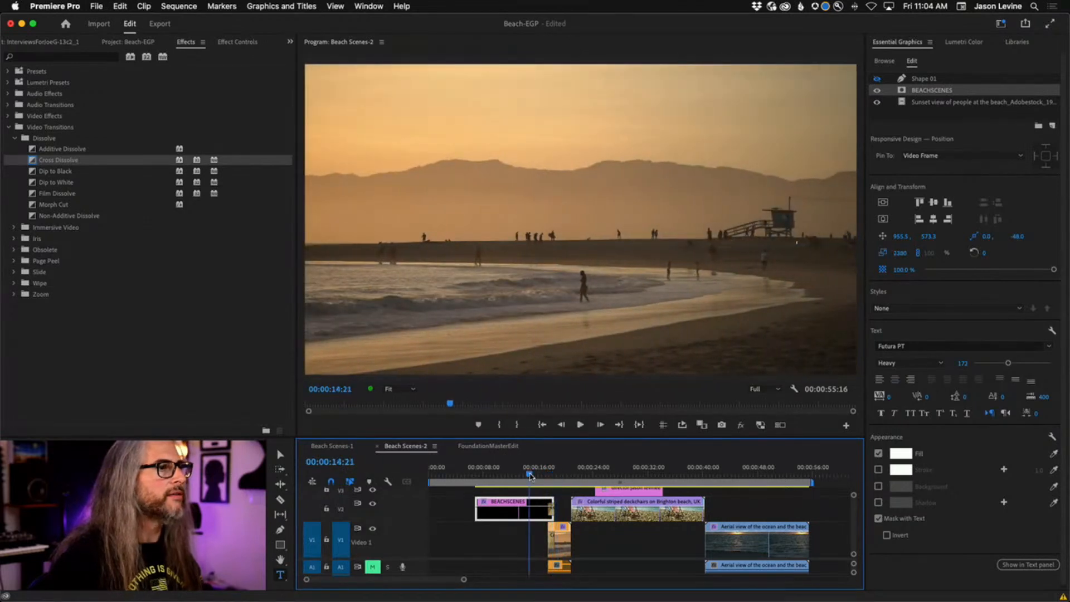
drag(522, 478, 509, 479)
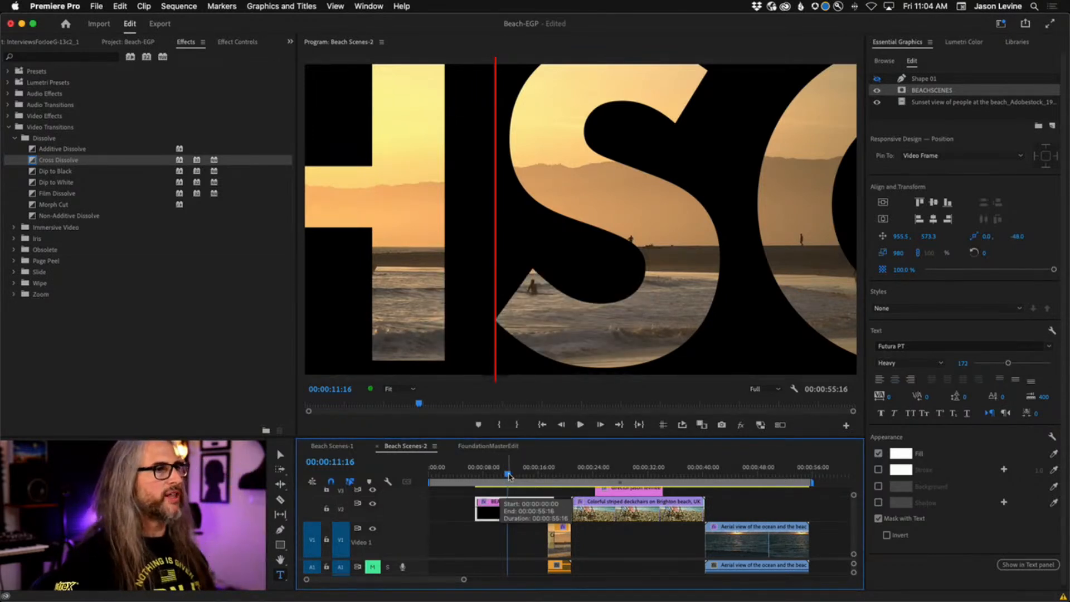
Replay the masked BEACHSCENES title animation, then switch to the Beach Scenes-1 sequence.
click(486, 475)
key(space)
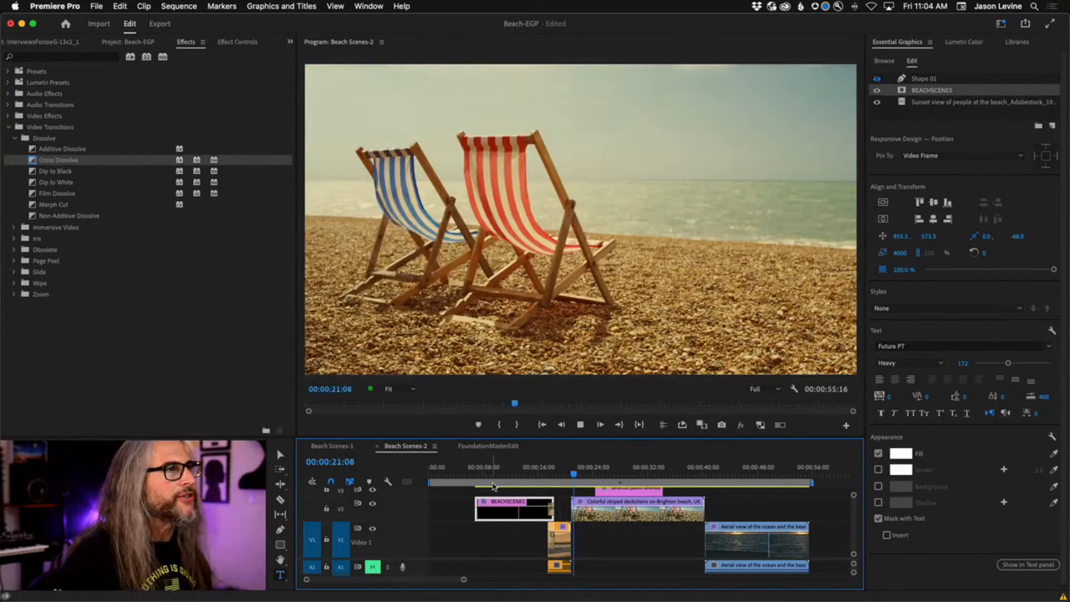
key(space)
drag(572, 476, 505, 478)
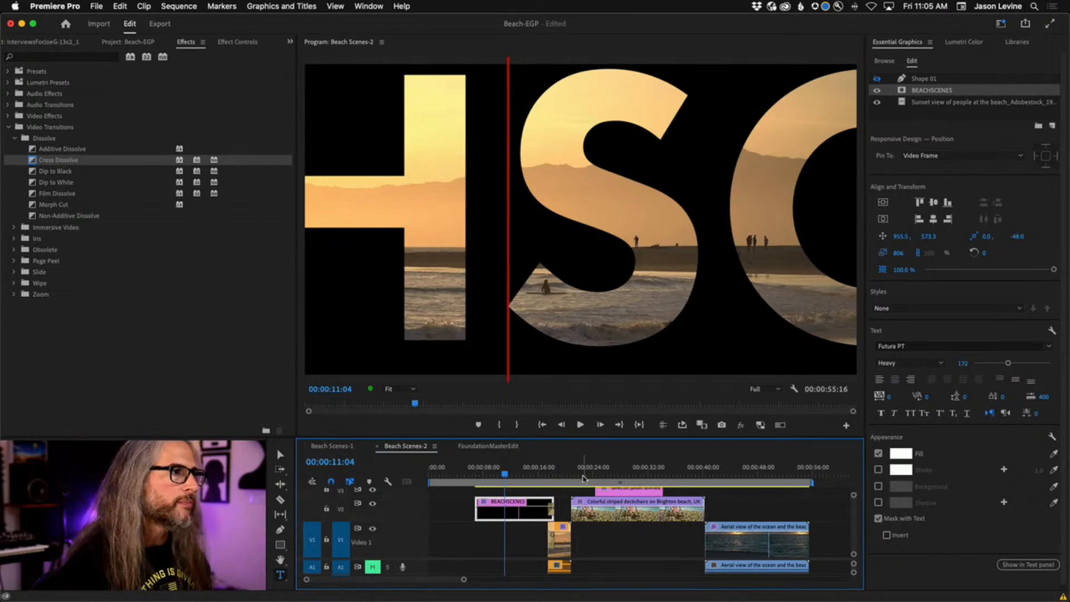
click(325, 446)
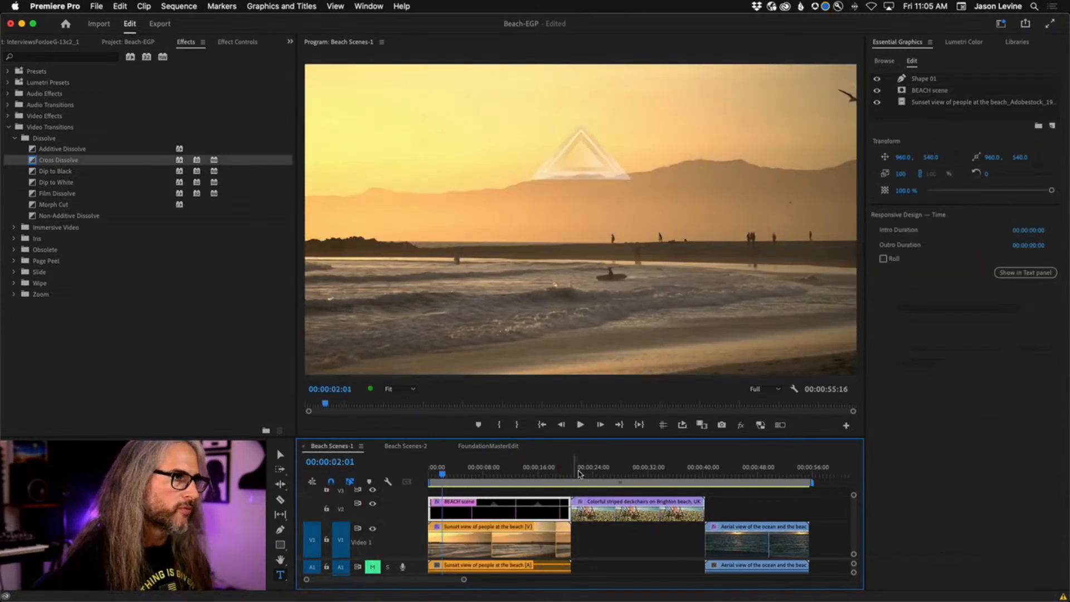
Select the striped deckchairs clip near 28 seconds and pick the Type tool.
drag(556, 474, 628, 474)
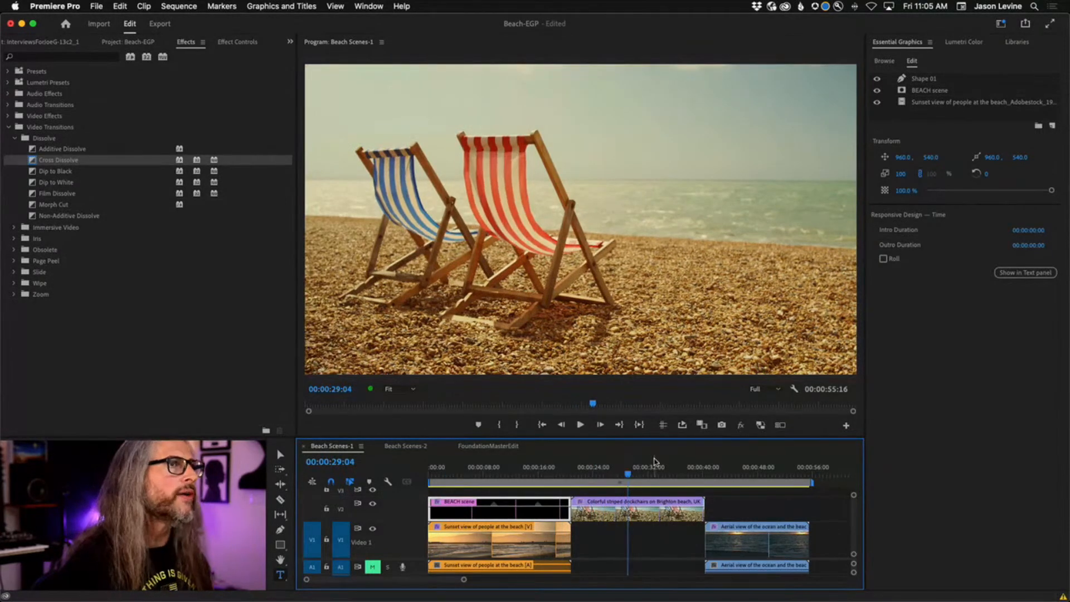
click(629, 513)
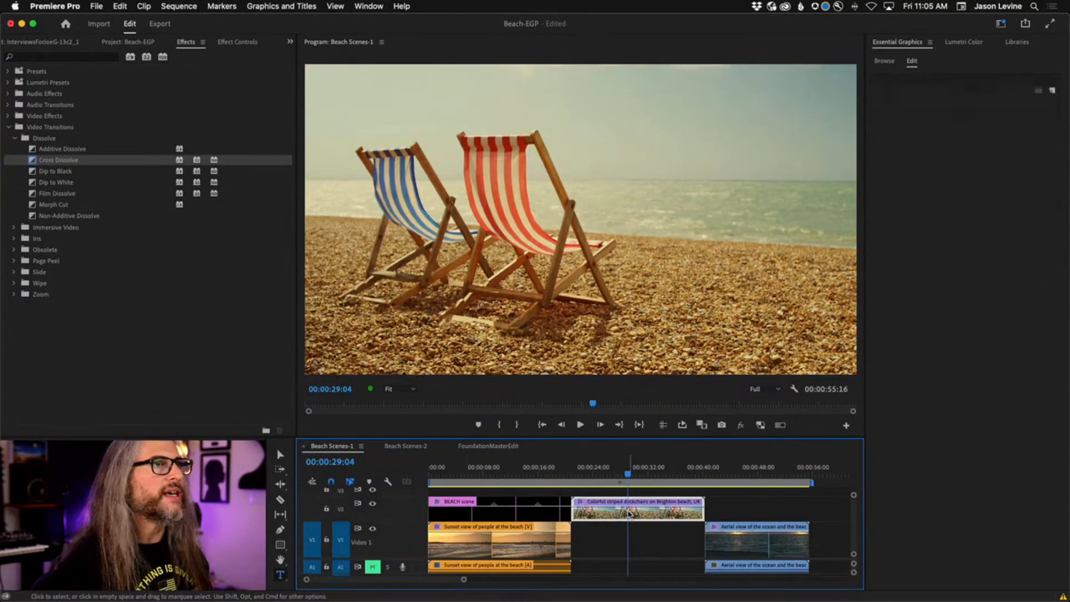
click(280, 575)
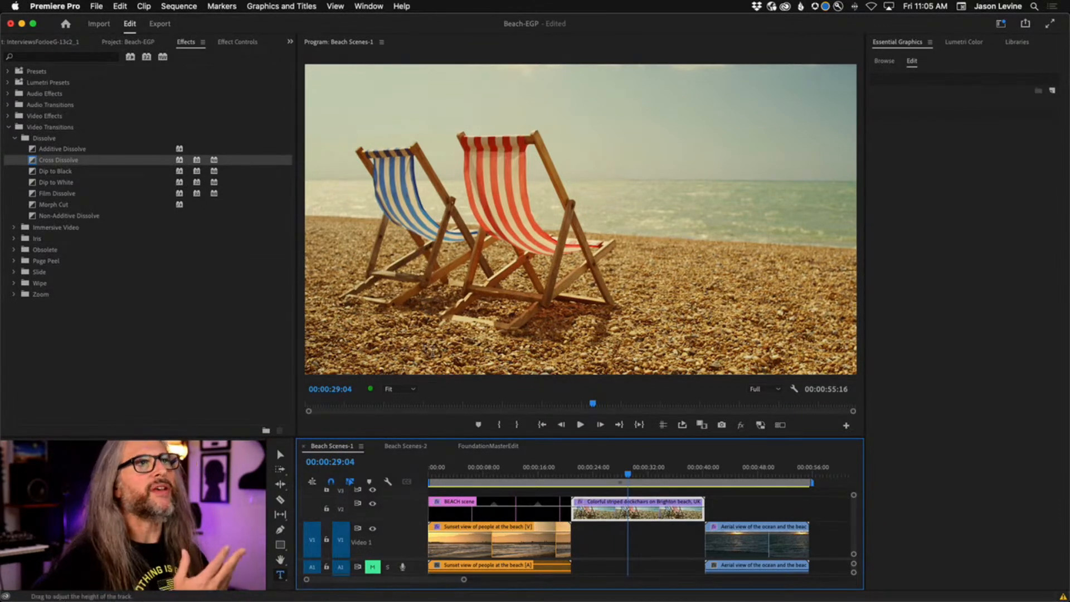
Search Essential Graphics templates for 'credits' and drag Classic Credits onto V3.
click(881, 63)
click(913, 103)
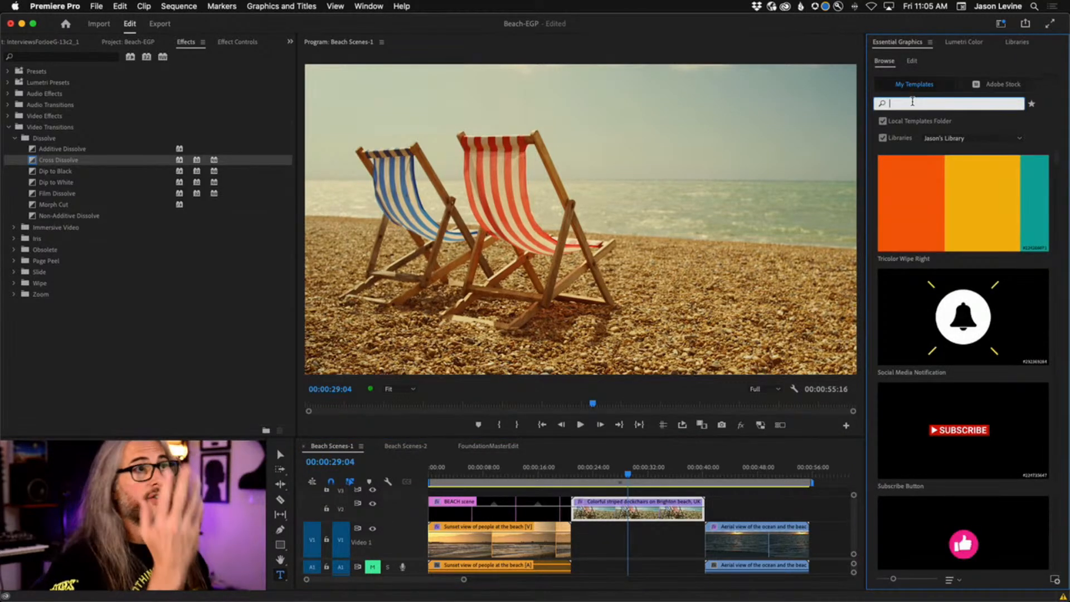
text(credit)
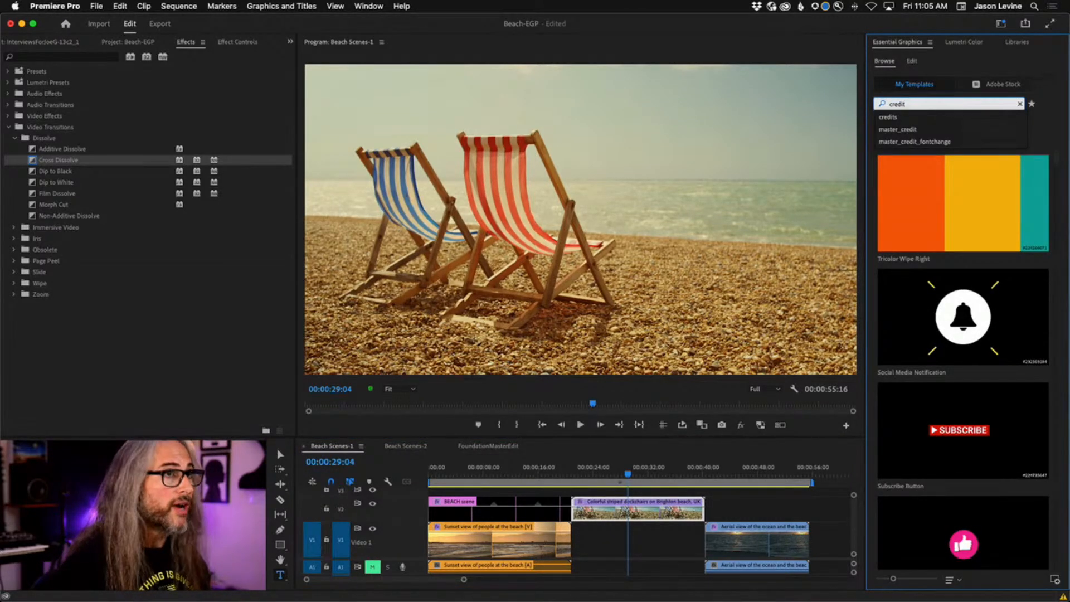
text(s)
key(Return)
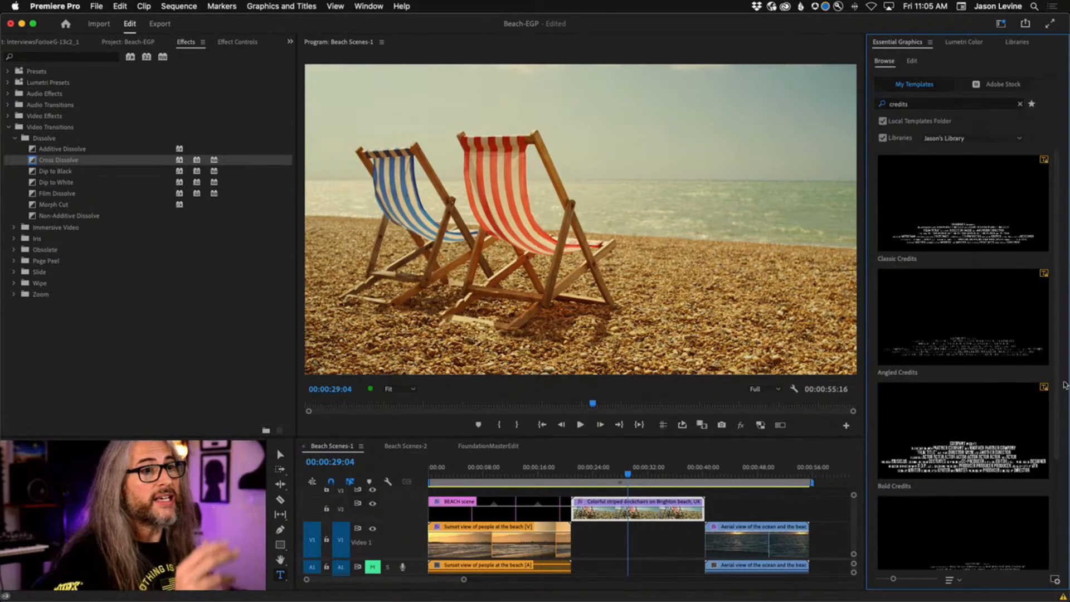
scroll(1061, 385, down, 5)
scroll(1061, 385, up, 3)
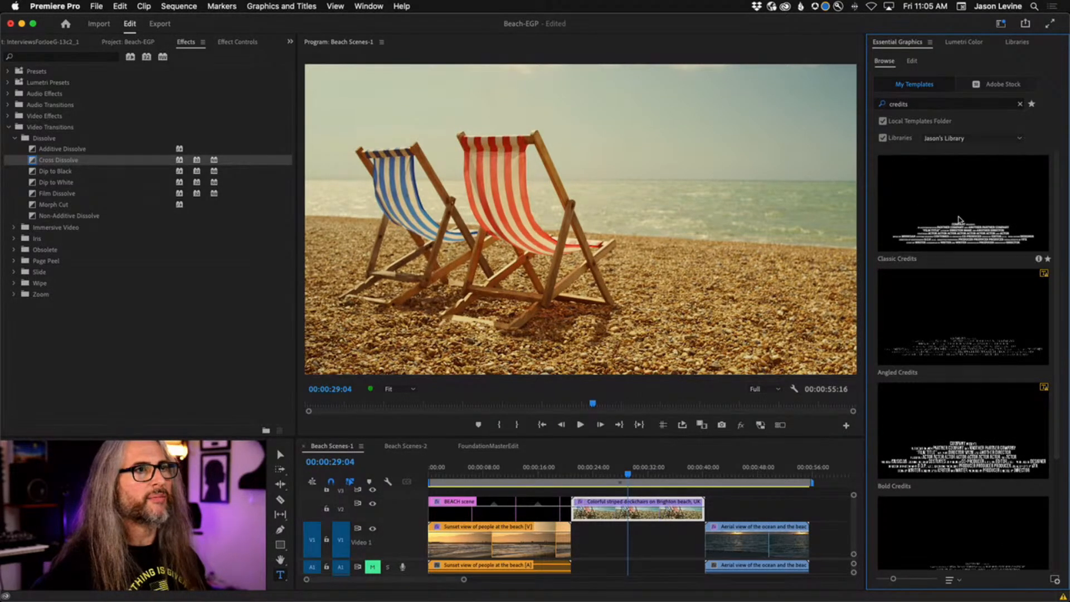
click(1001, 202)
drag(985, 211, 821, 278)
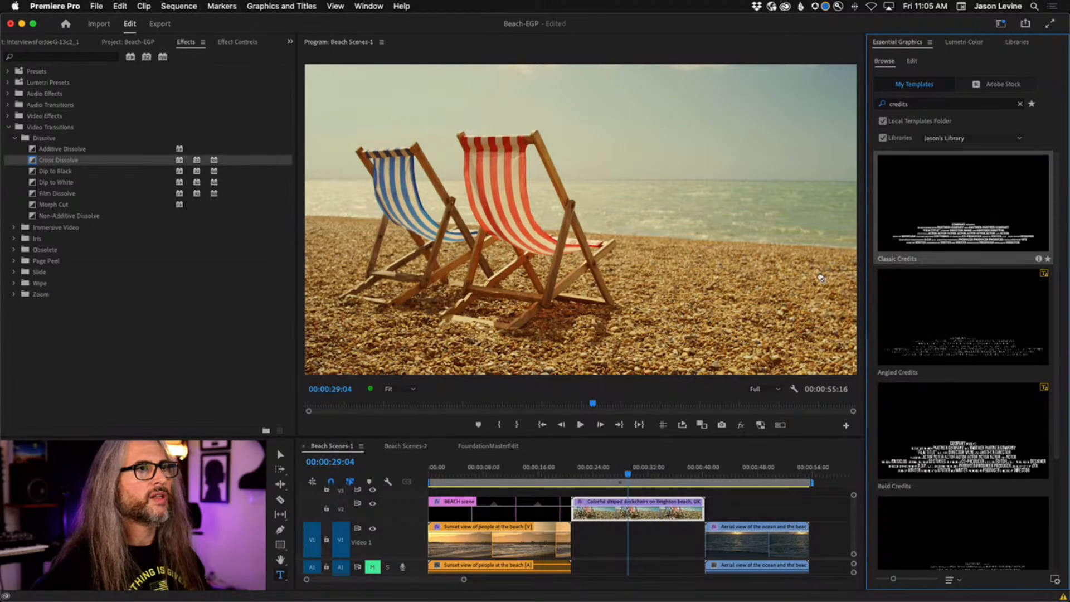
mouse_move(616, 477)
mouse_down()
mouse_move(607, 496)
mouse_move(622, 497)
mouse_up()
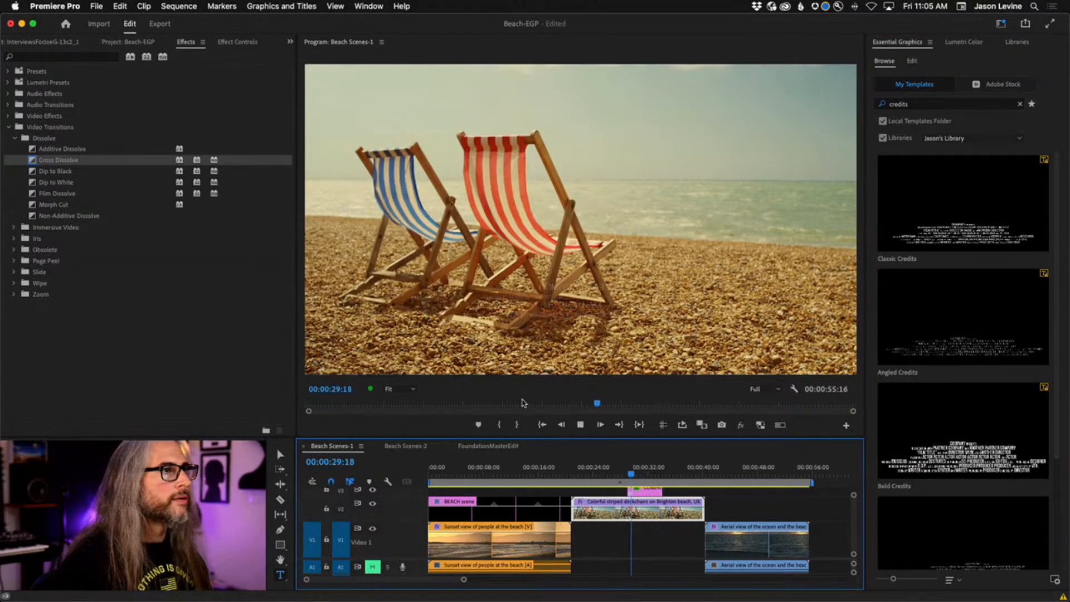
Drop Classic Credits at the playhead, zoom the Program monitor to 150%, and preview it.
drag(625, 450, 639, 473)
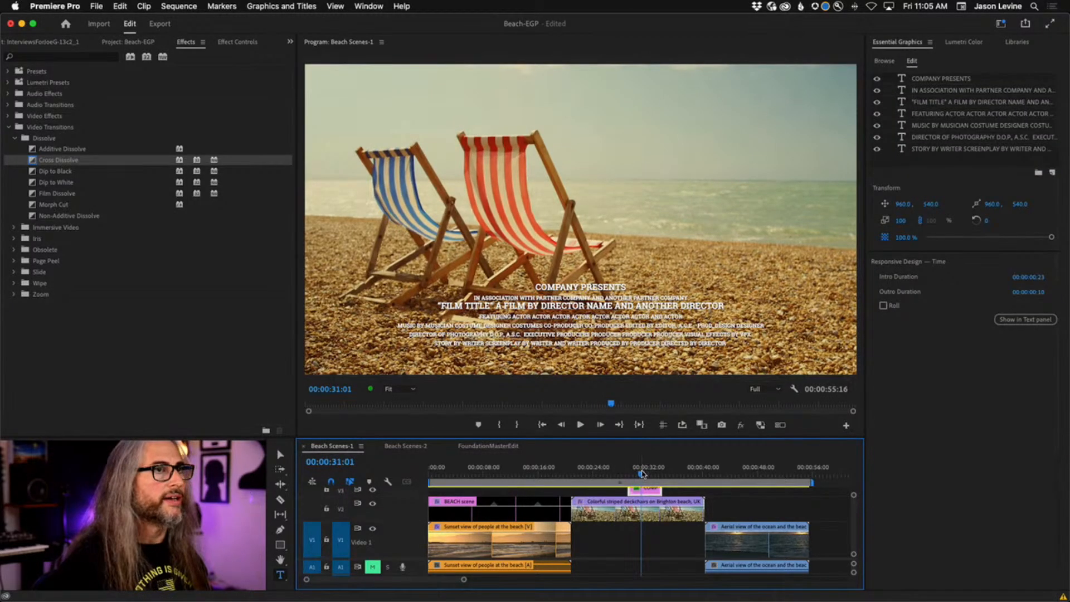
drag(642, 474, 635, 472)
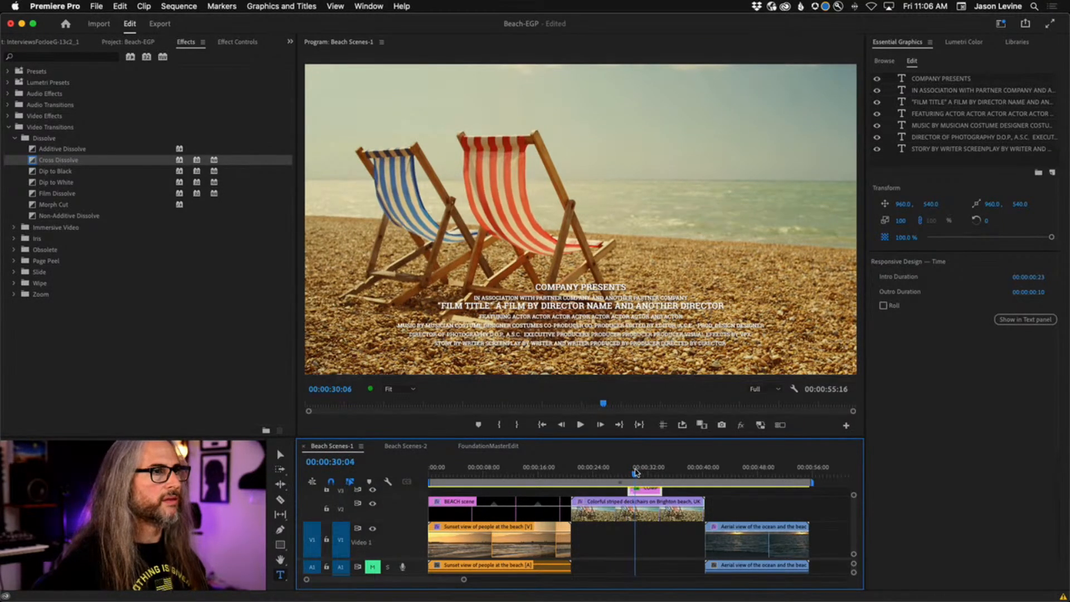
click(403, 389)
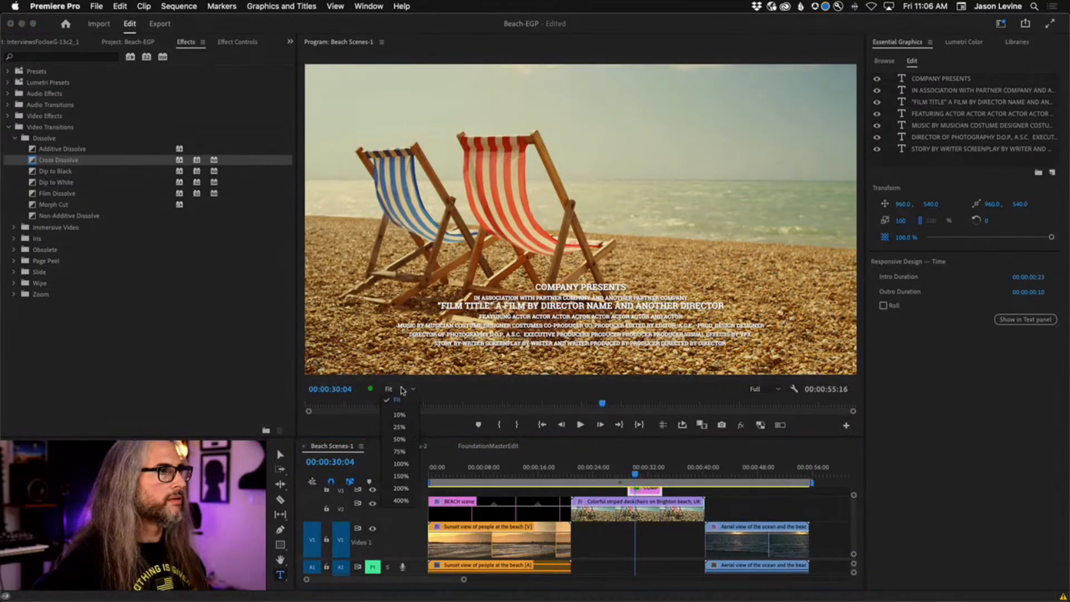
click(407, 476)
drag(855, 245, 860, 304)
key(space)
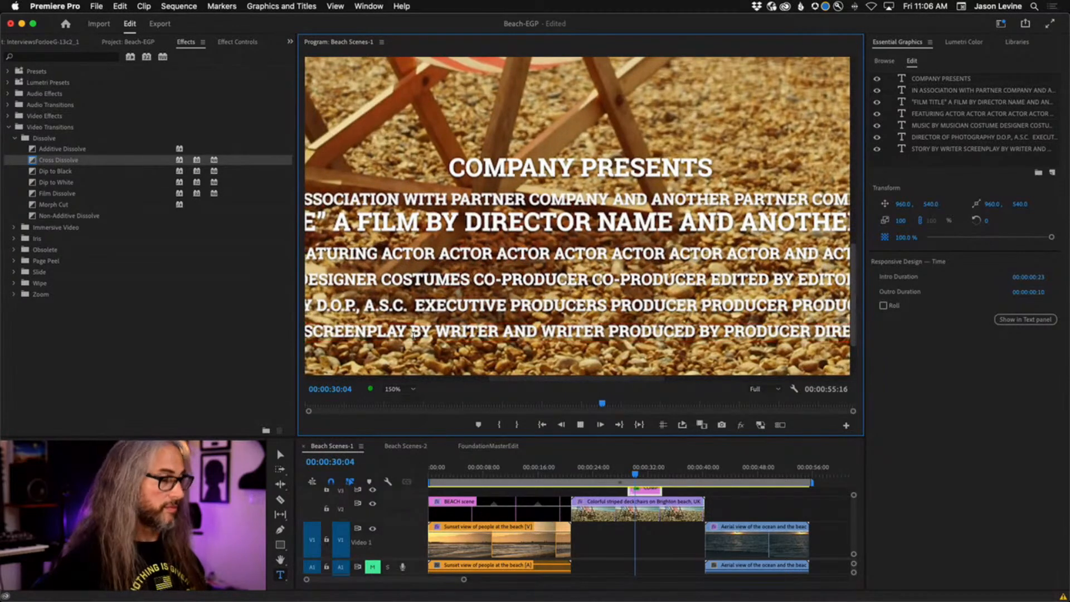
key(space)
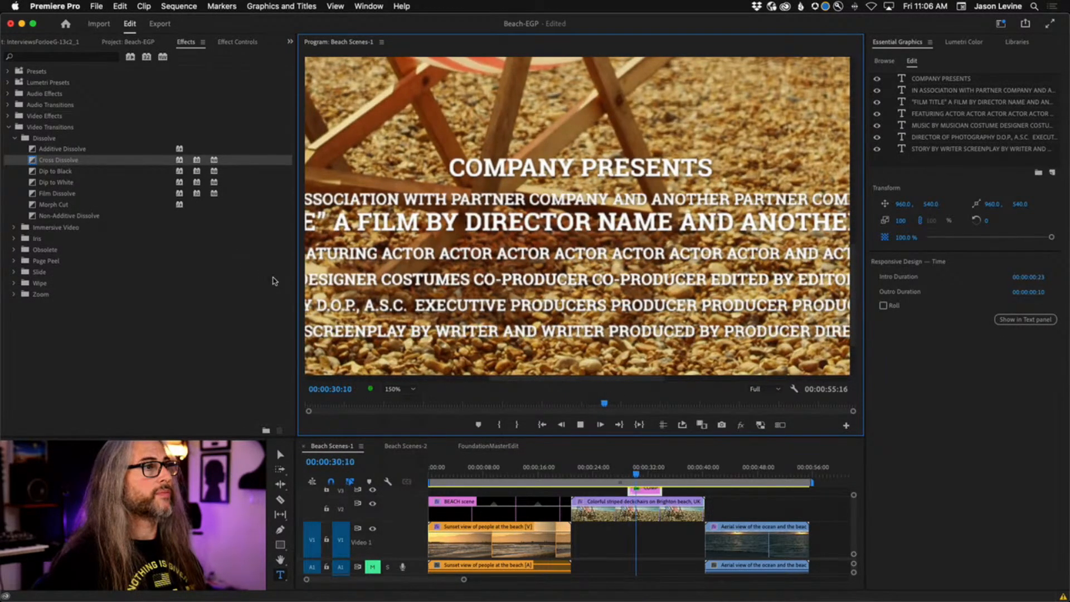
key(space)
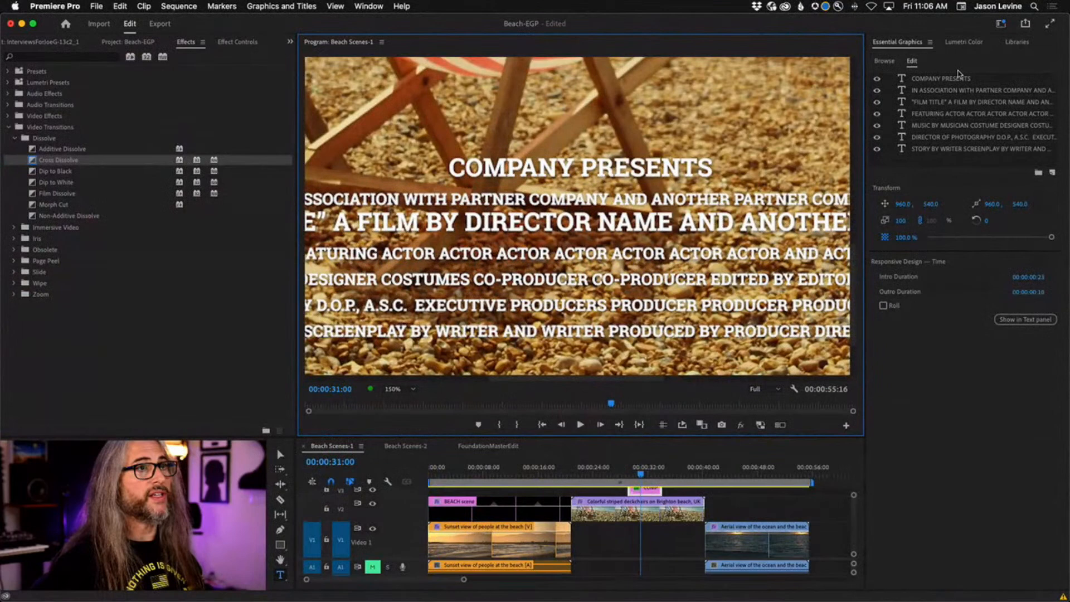
Rewrite the first three credit lines as the presenter's name 'Presents', 'MY MOVIE' and 'THIS IS GREAT'.
click(955, 79)
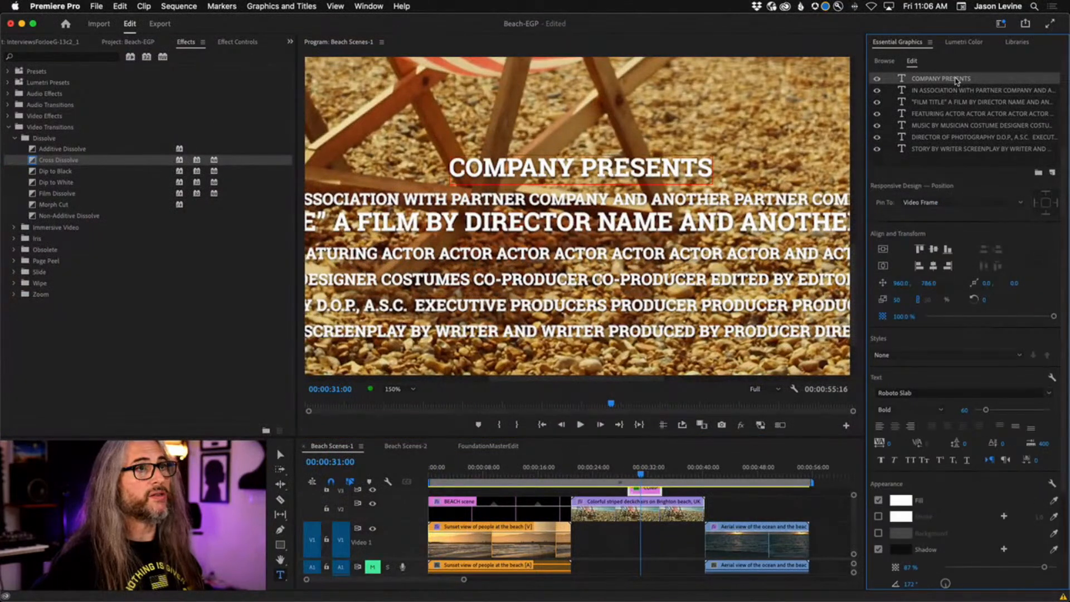
double_click(956, 79)
text(Jason)
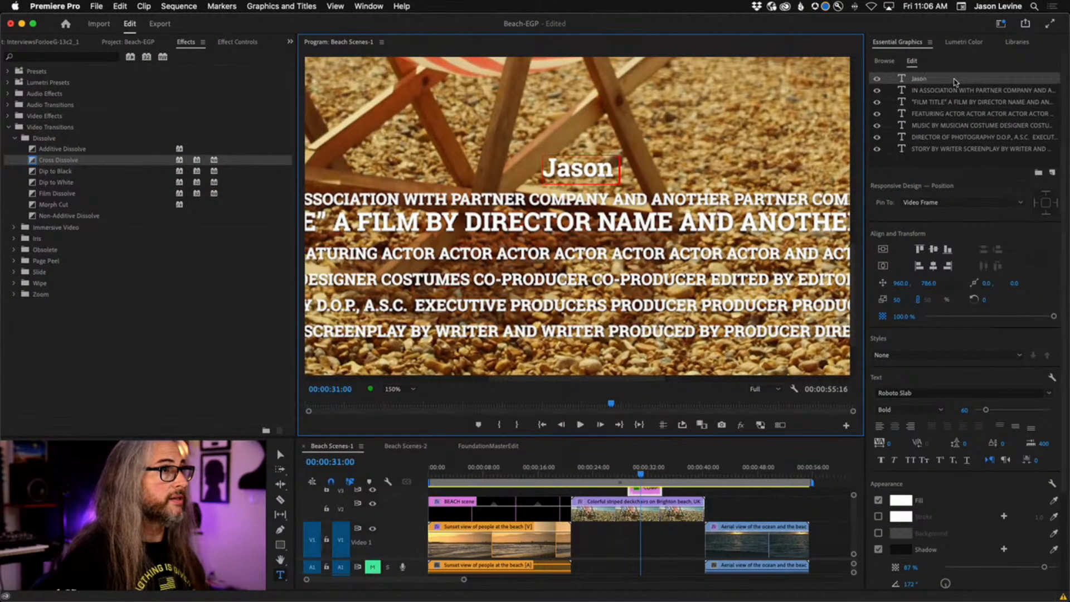
text( Levine Presents)
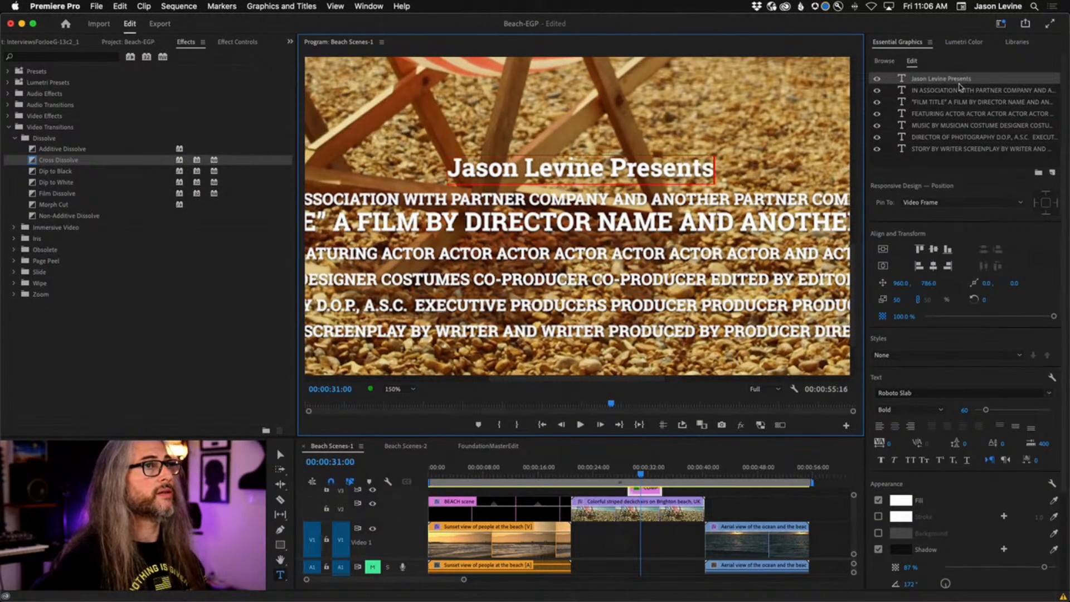
click(957, 91)
double_click(957, 92)
text(MY MOVIE)
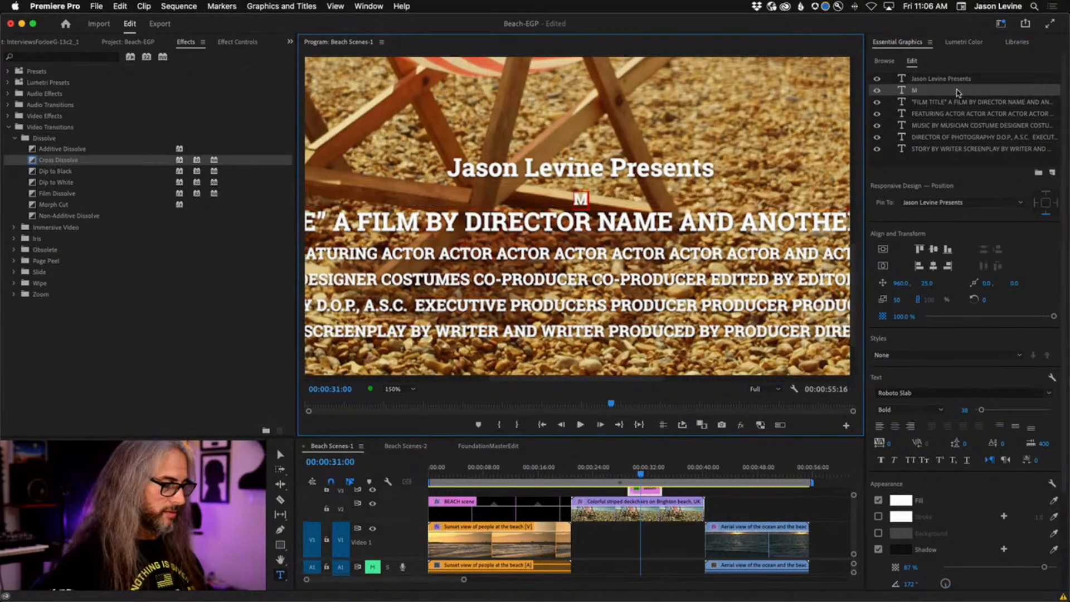
double_click(954, 103)
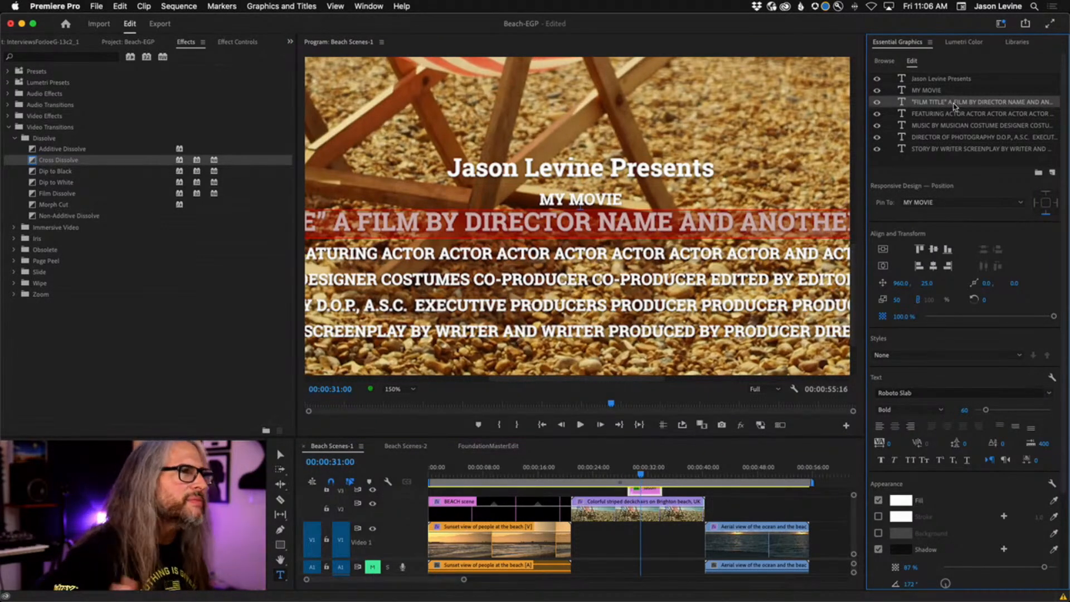
text(THIS IS GREAT)
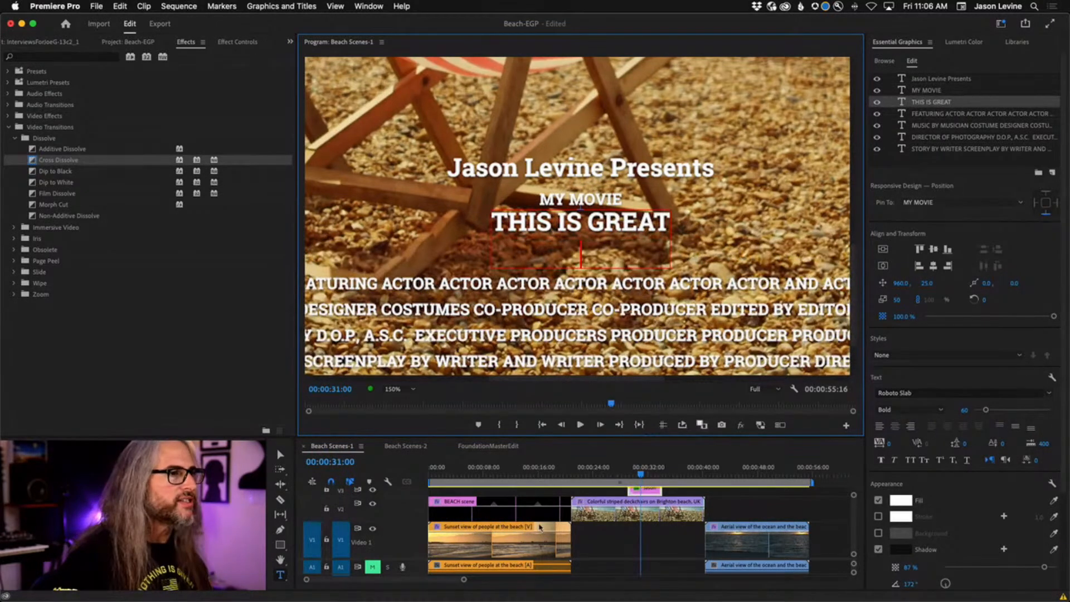
Replay the edited credits from just before they appear.
drag(642, 474, 628, 474)
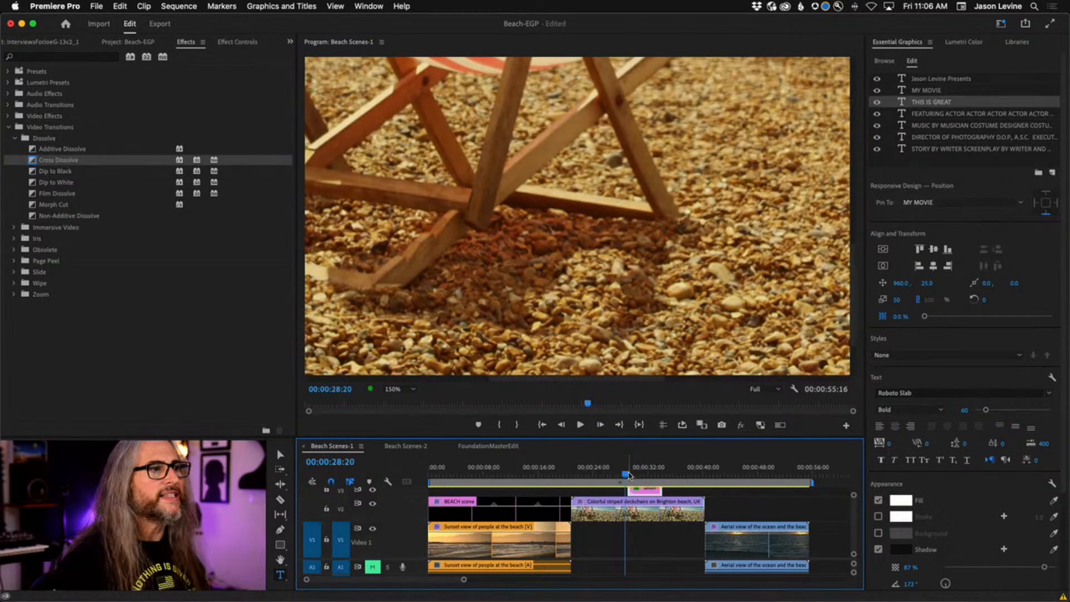
key(space)
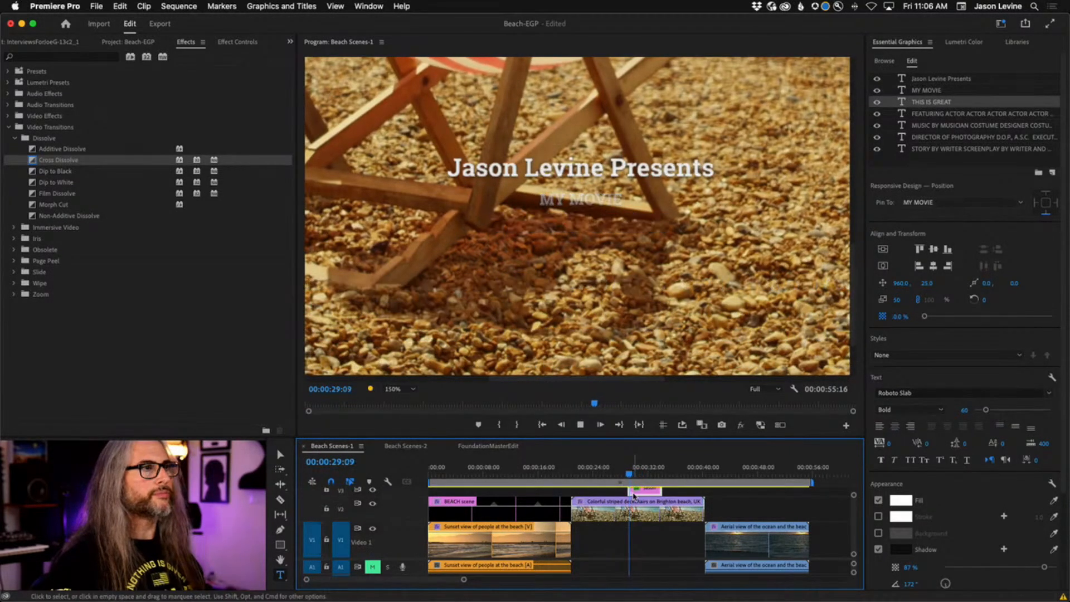
key(space)
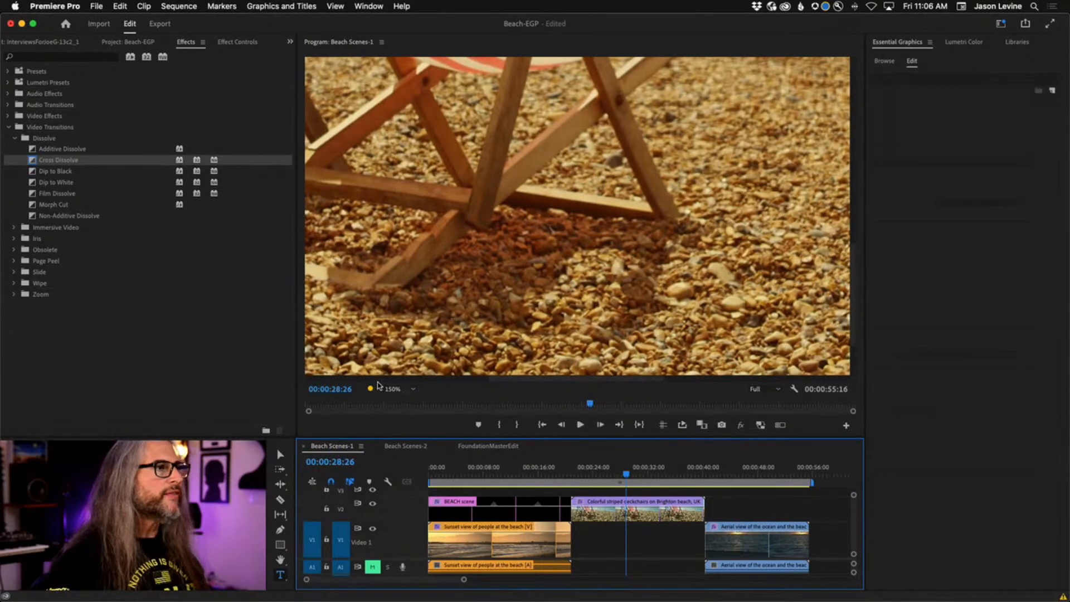
Set the Program Monitor zoom to Fit and select the Type tool.
click(393, 389)
click(397, 400)
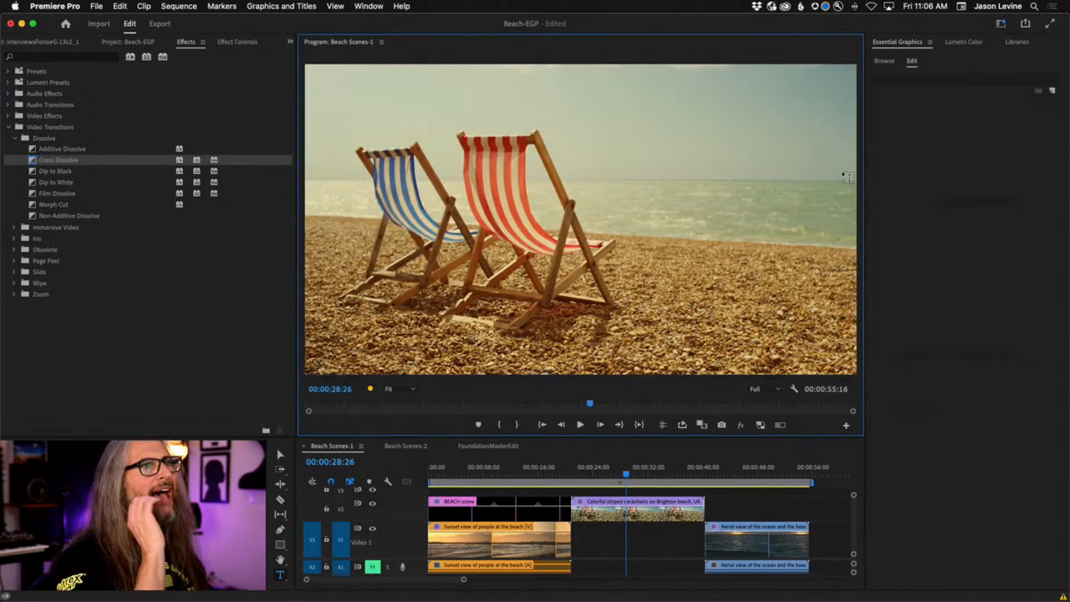
click(281, 575)
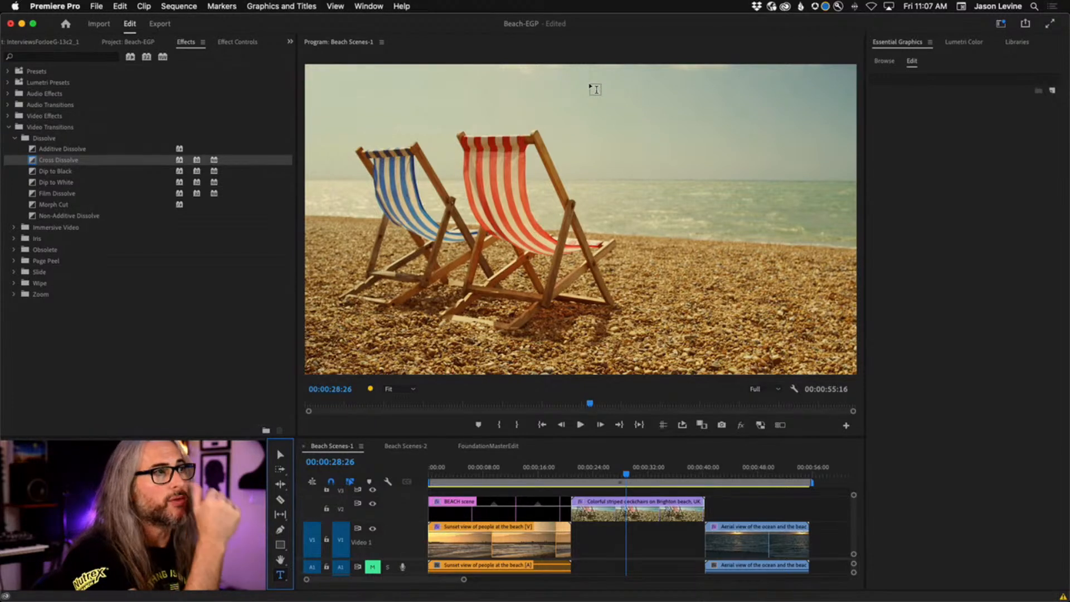
Start a centred text layer near the frame top with director and editor credits and names.
click(588, 91)
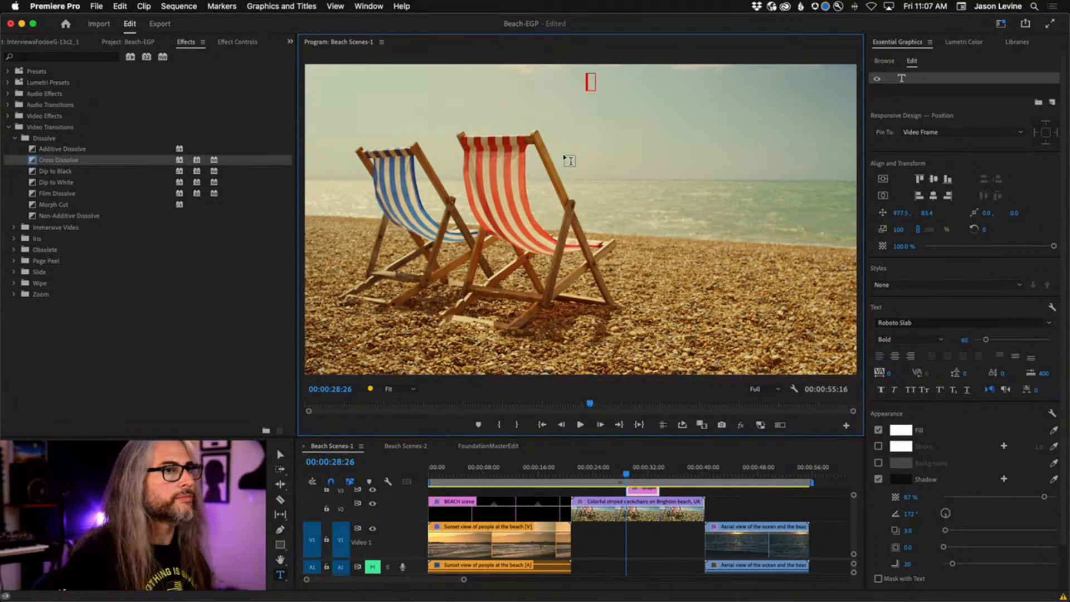
click(895, 357)
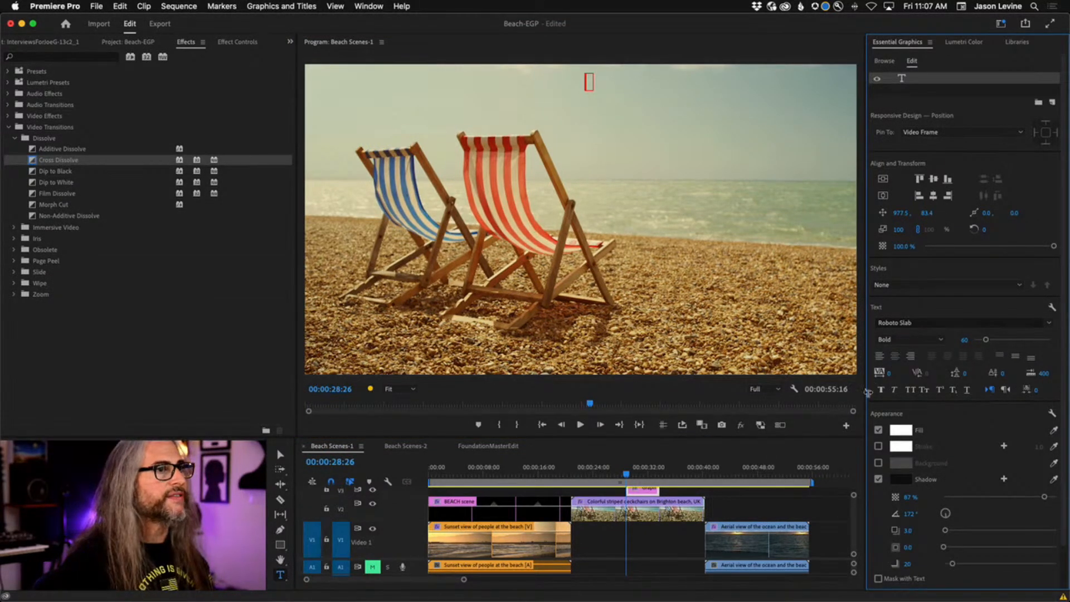
text(director)
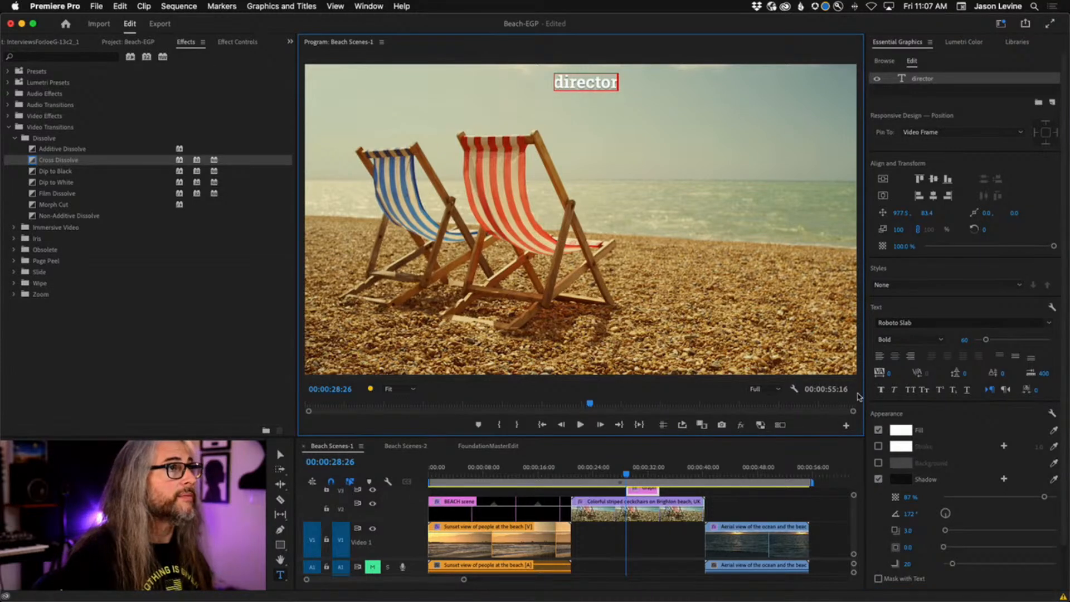
text(:)
key(Return)
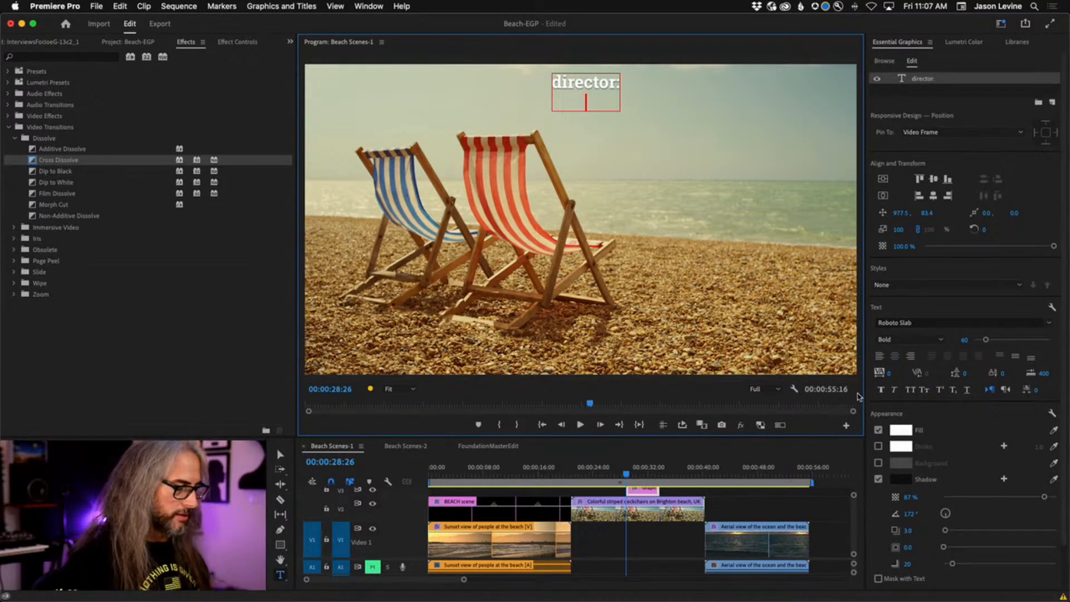
text(jason l.)
key(Return)
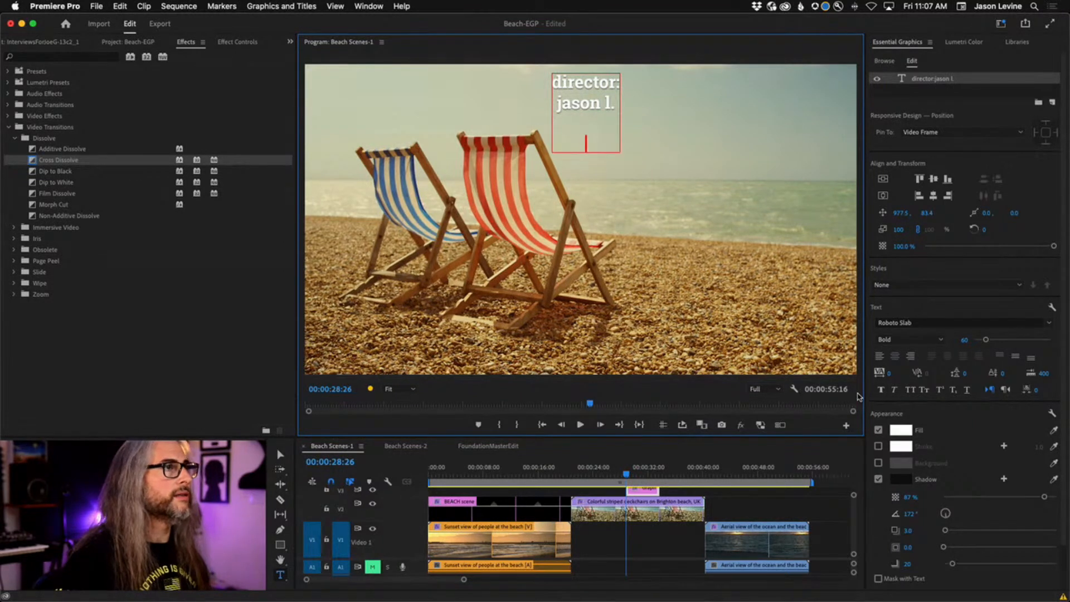
text(editor:)
key(Return)
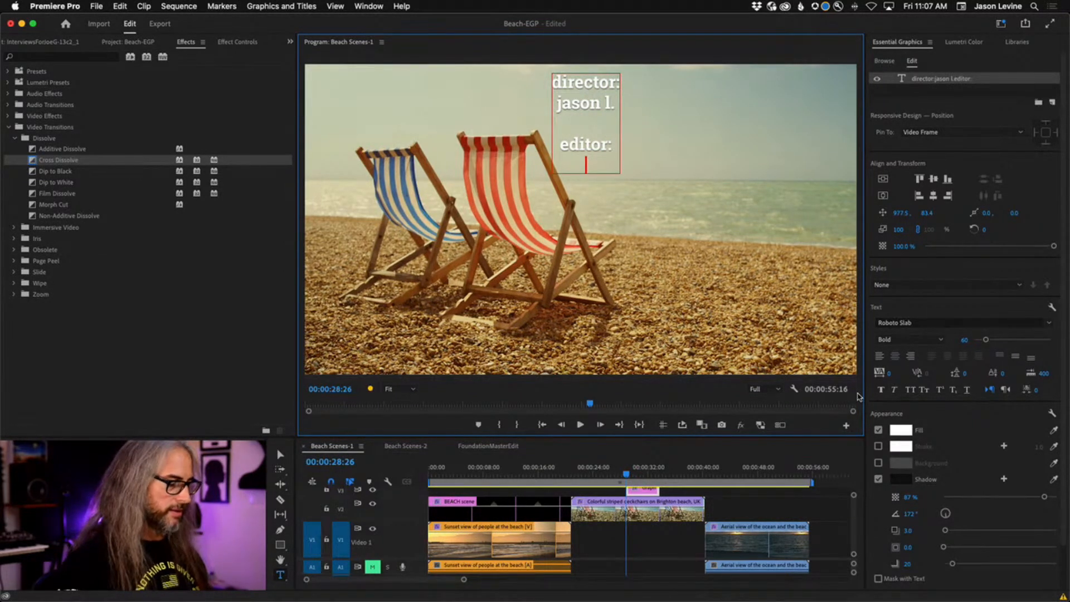
text(jason l.)
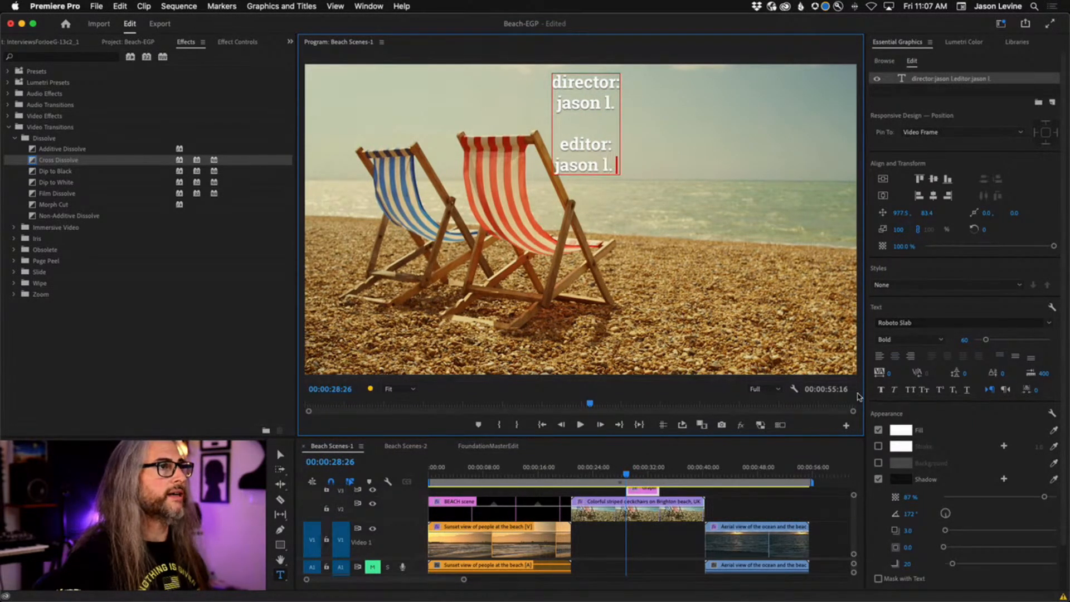
text( again)
key(Return)
key(Return)
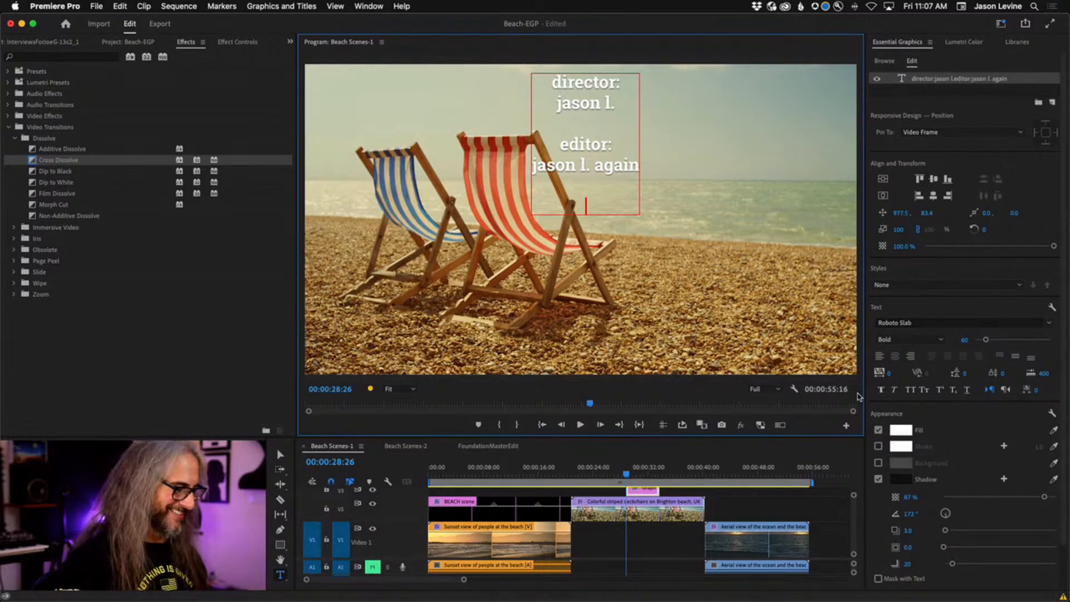
Add producer, sound design and gaffer credits, each followed by the person's name.
text(producer:)
key(Return)
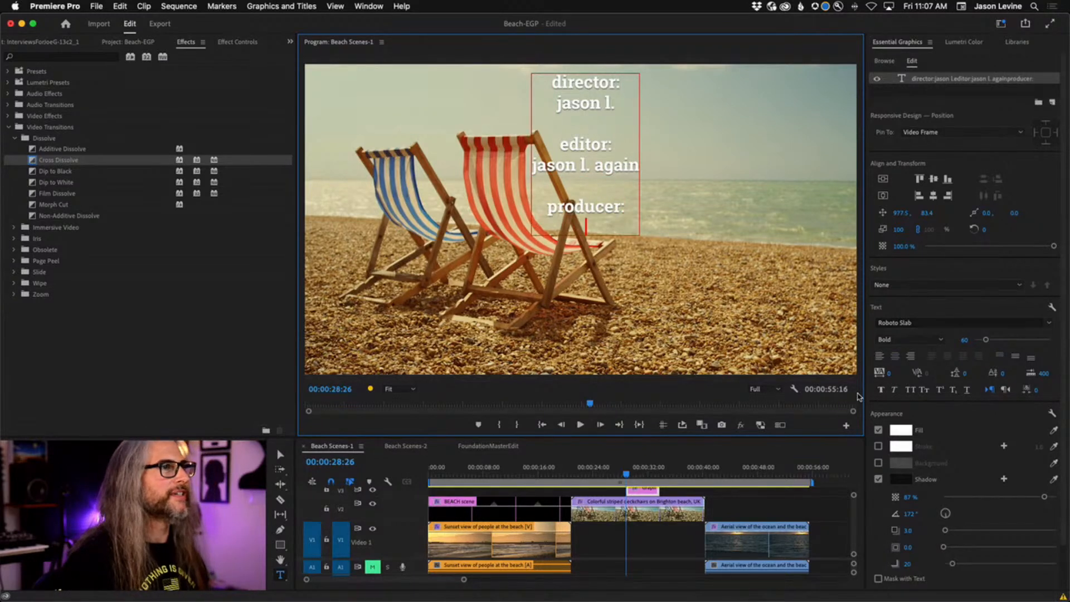
text(lesli)
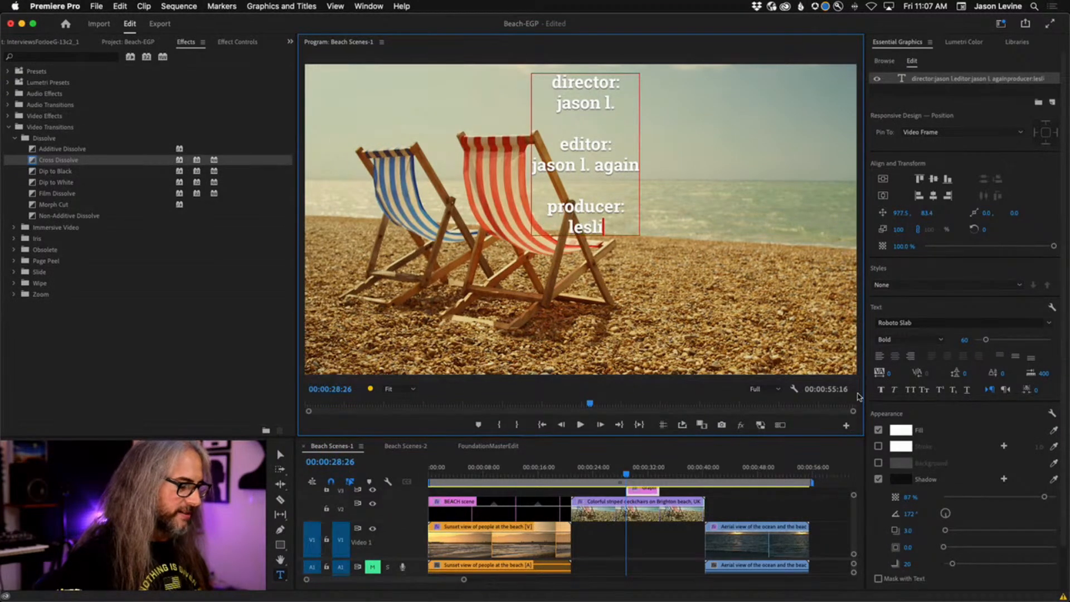
text(e knope)
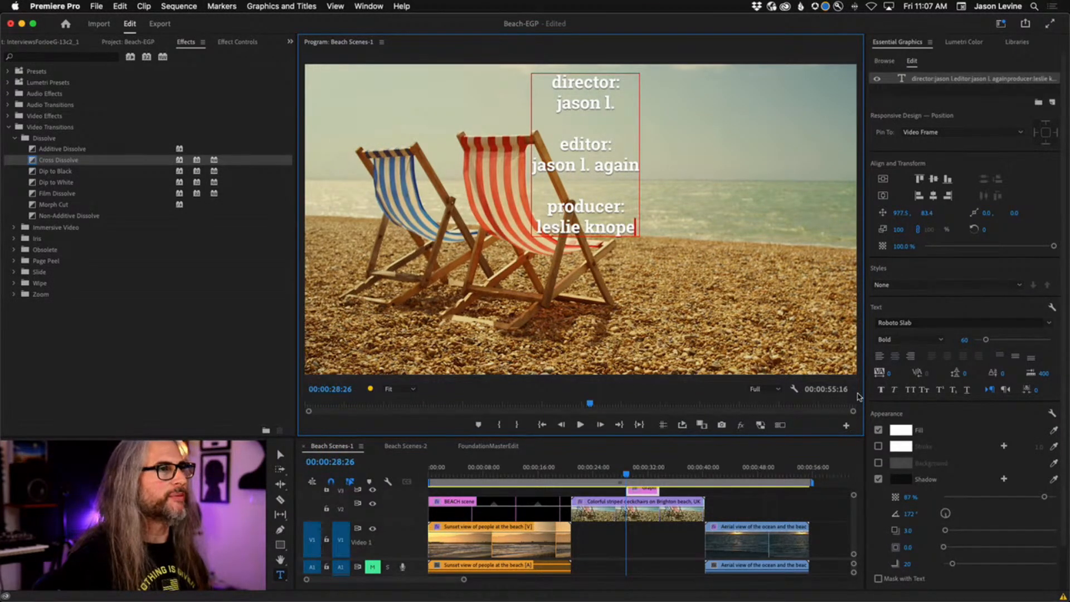
key(Return)
key(Return)
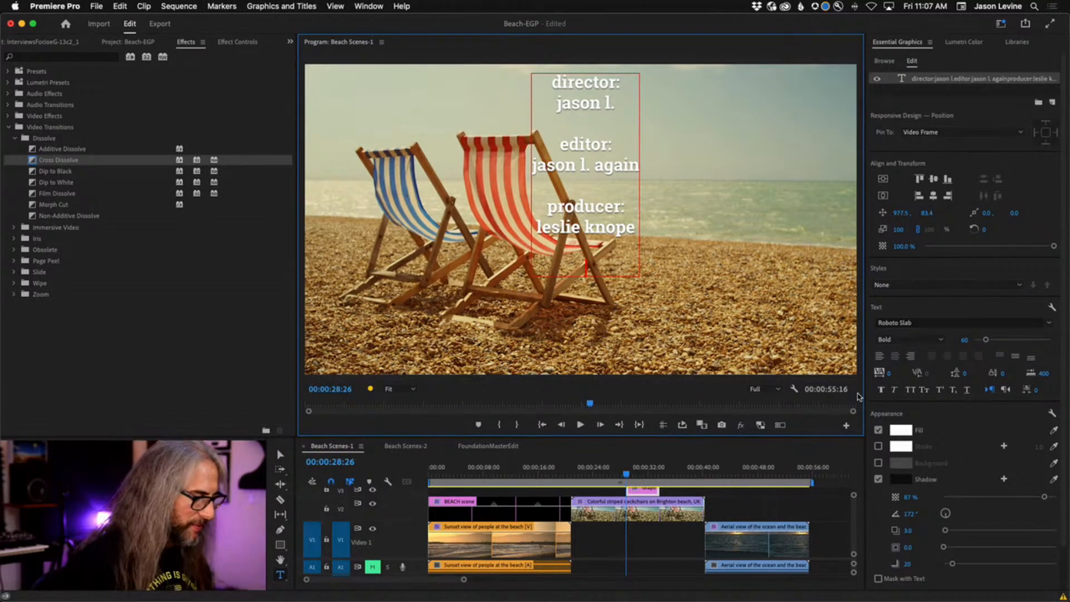
text(sound design:)
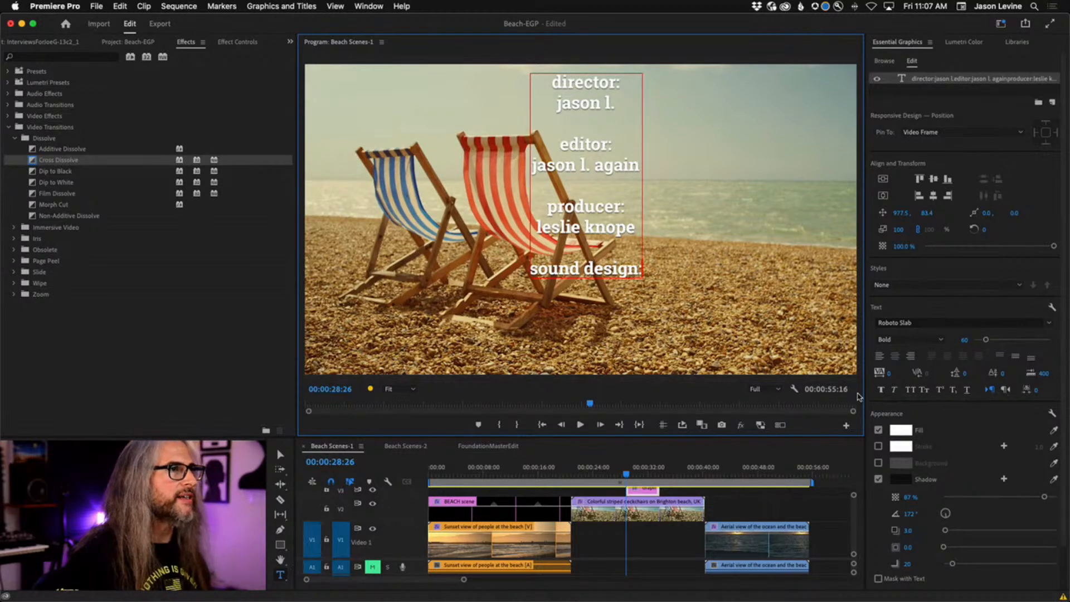
key(Return)
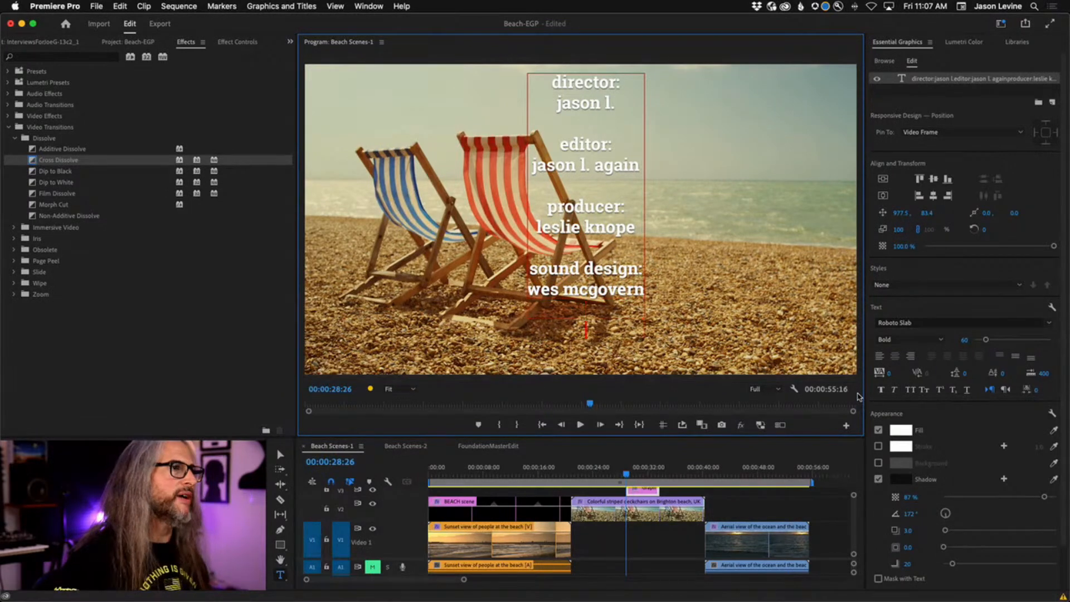
text(gaffer:)
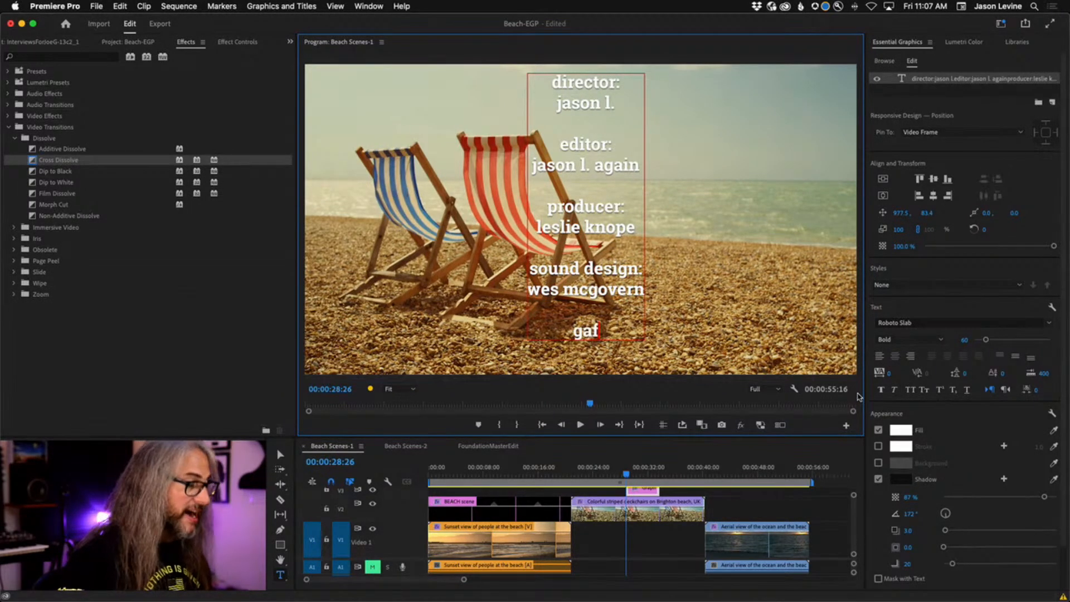
key(Return)
text(j)
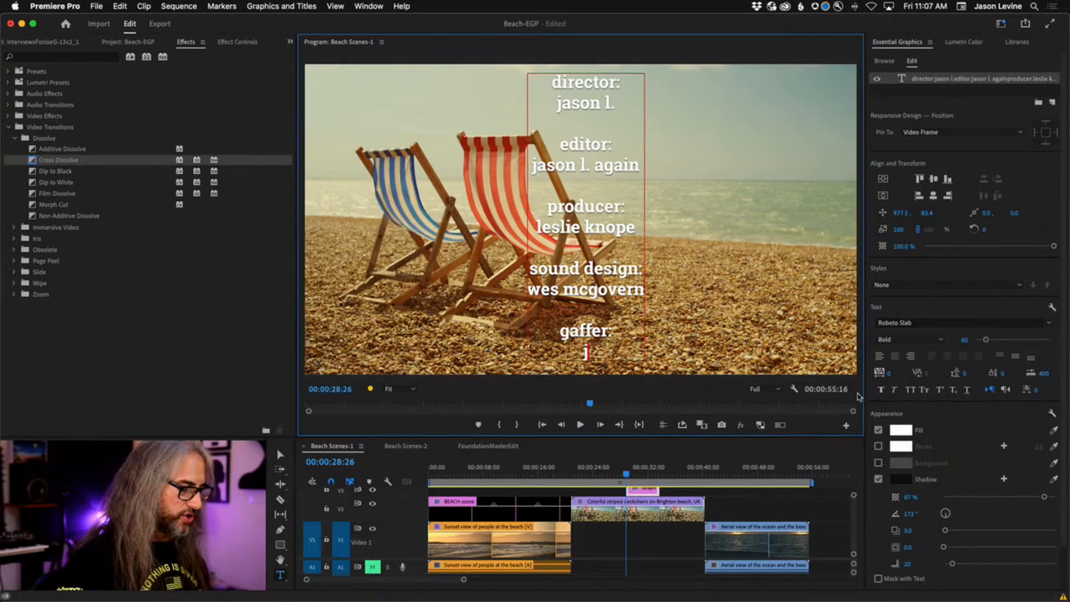
text(aim gaffigan)
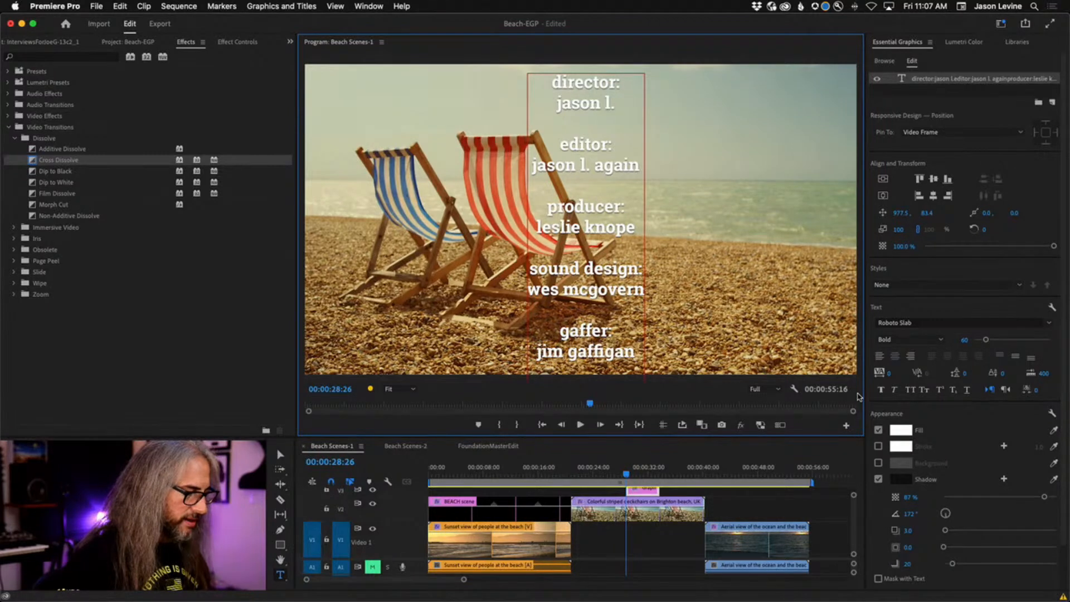
text(ctor:)
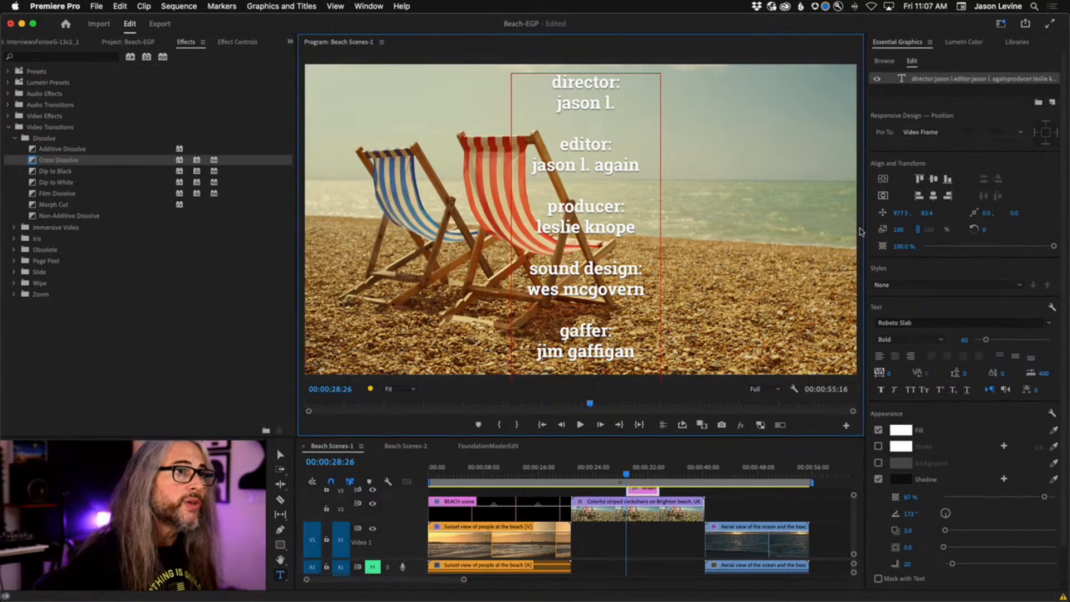
Deselect the credits text, dismiss the clip's context menu, and show the Beach-EGP project bin.
click(648, 494)
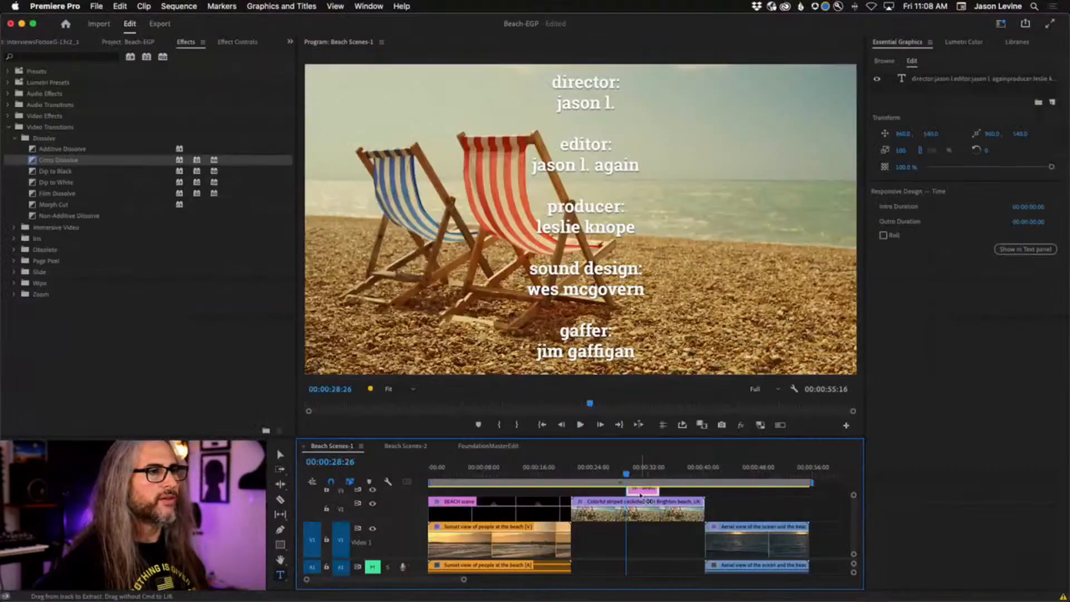
right_click(640, 495)
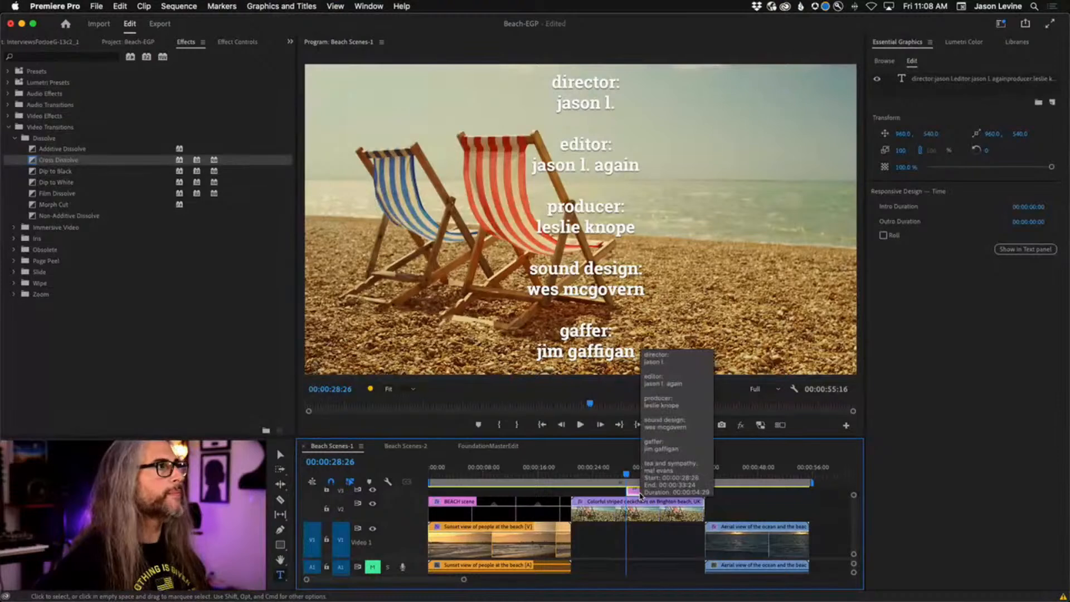
key(Escape)
click(41, 43)
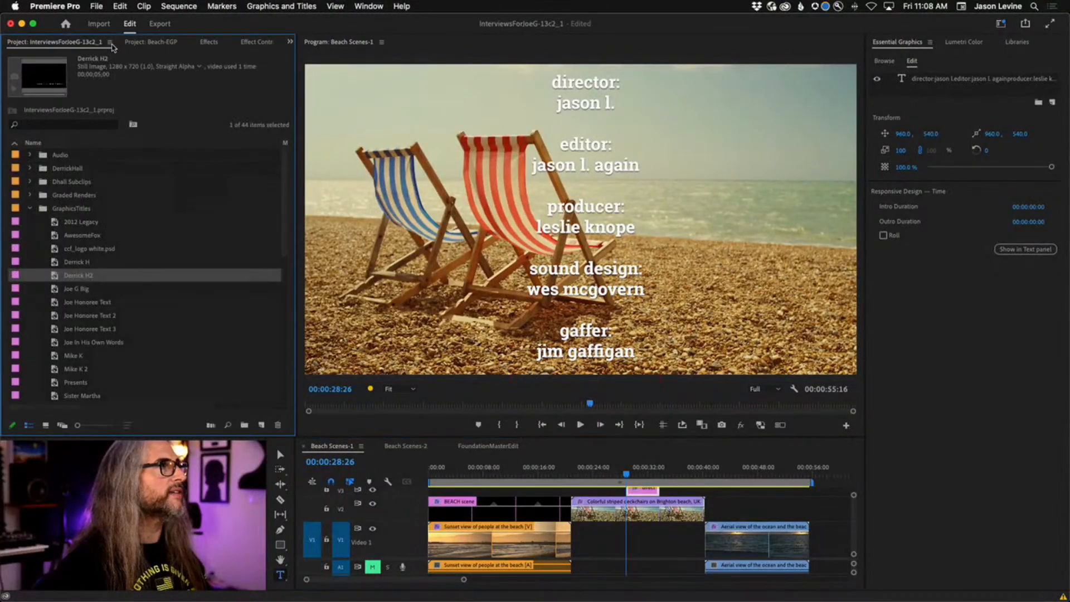
click(168, 44)
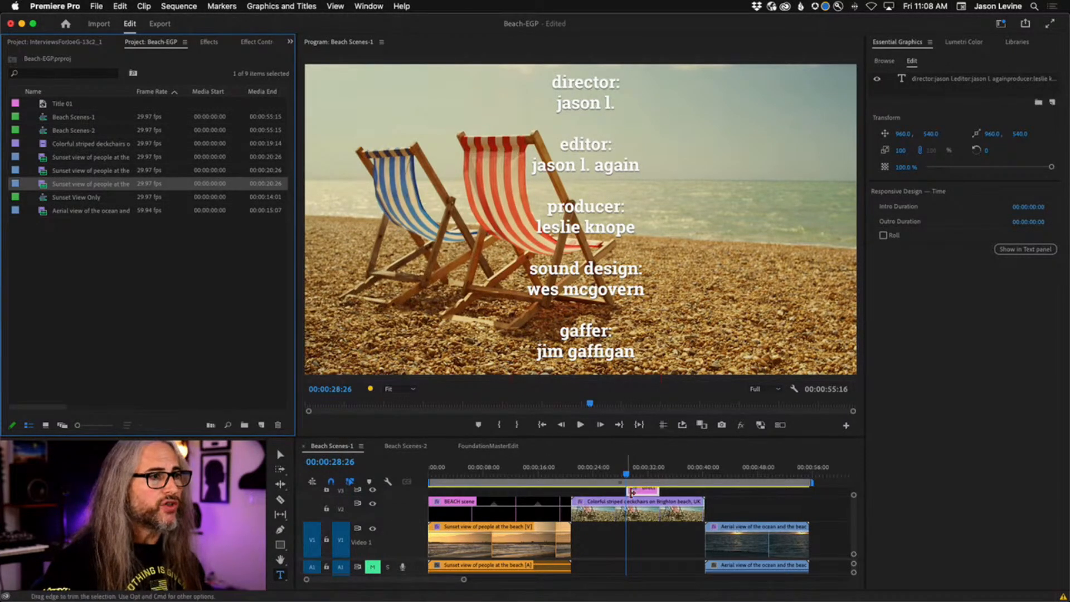
Drag the credits clip's edges on V3 to lengthen it over the deckchairs shot.
drag(630, 493, 689, 490)
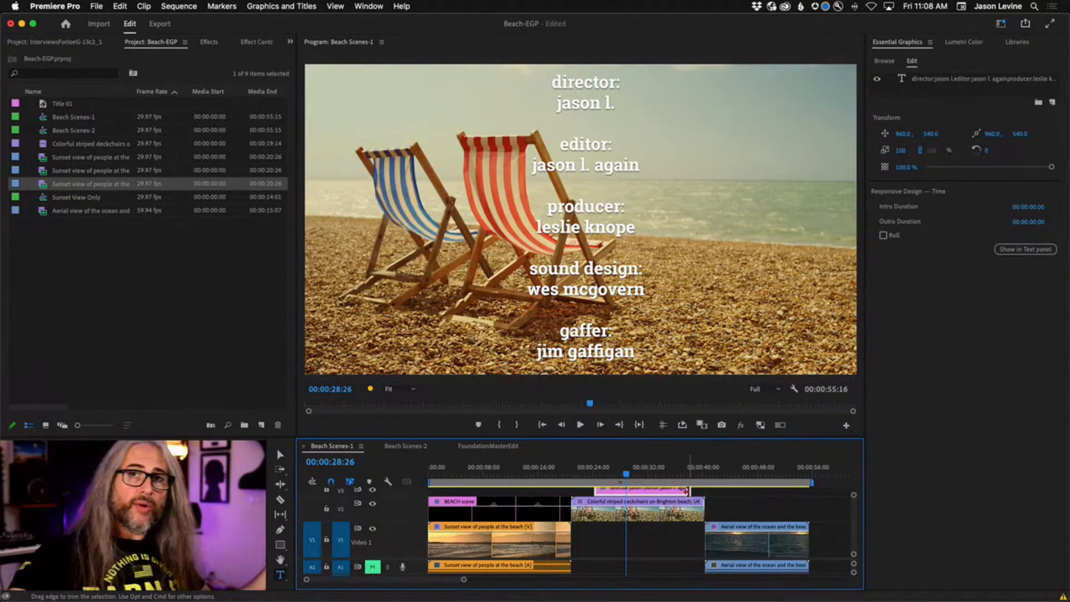
mouse_move(598, 490)
mouse_down()
mouse_move(660, 490)
mouse_move(603, 490)
mouse_up()
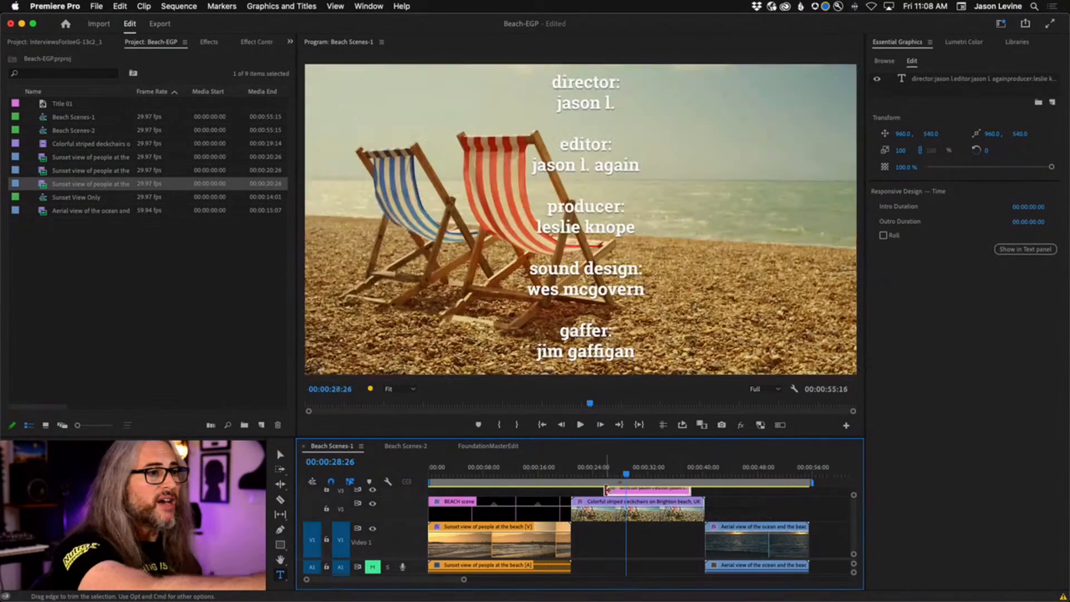
scroll(650, 530, up, 2)
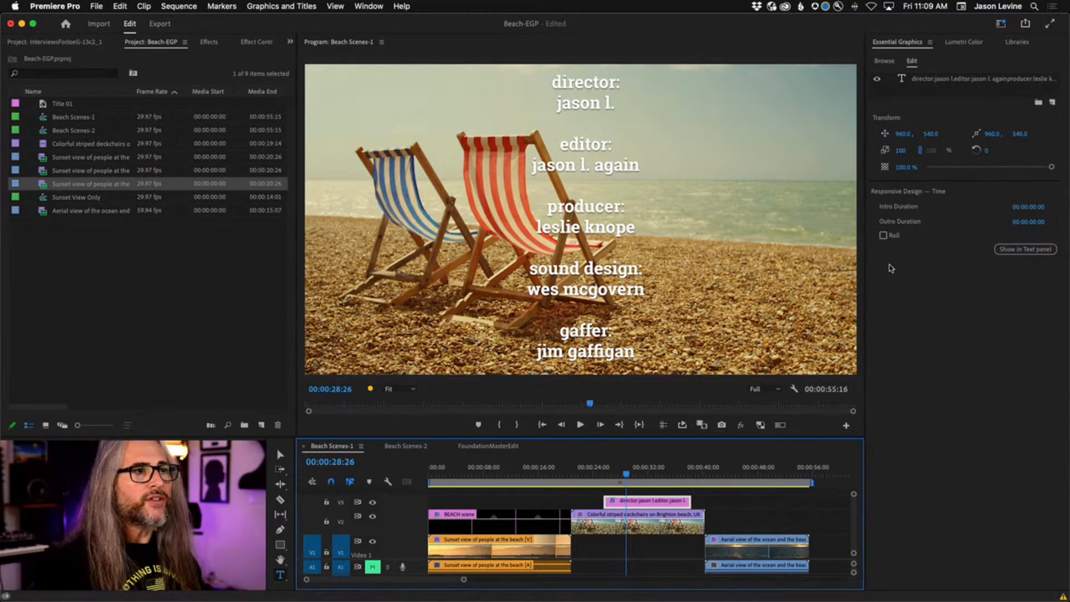
Turn on Roll for the credits text and scrub back to preview it scrolling up.
click(883, 236)
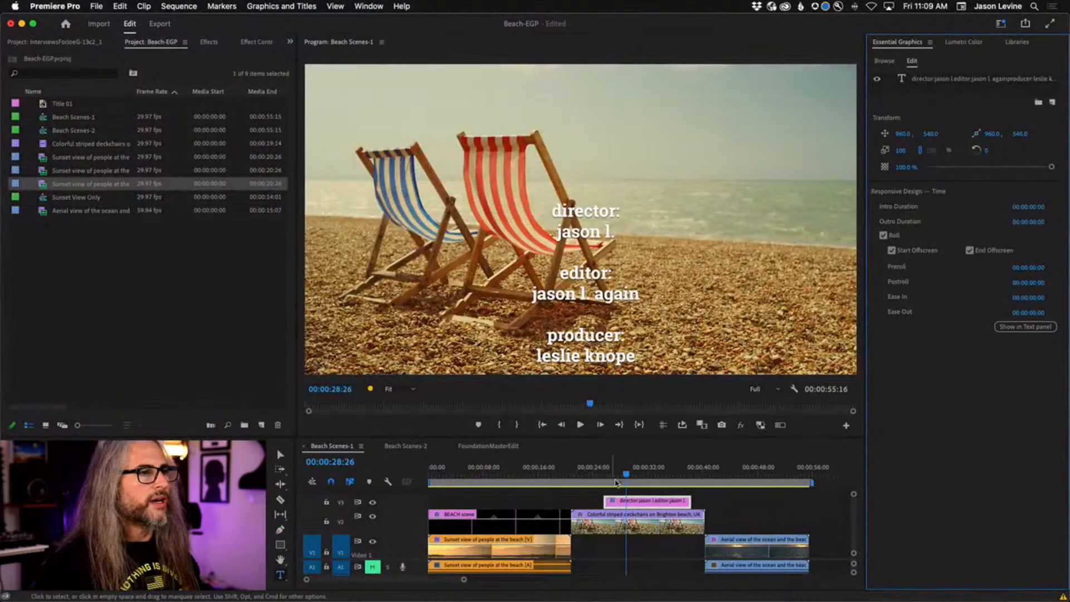
drag(626, 475, 603, 476)
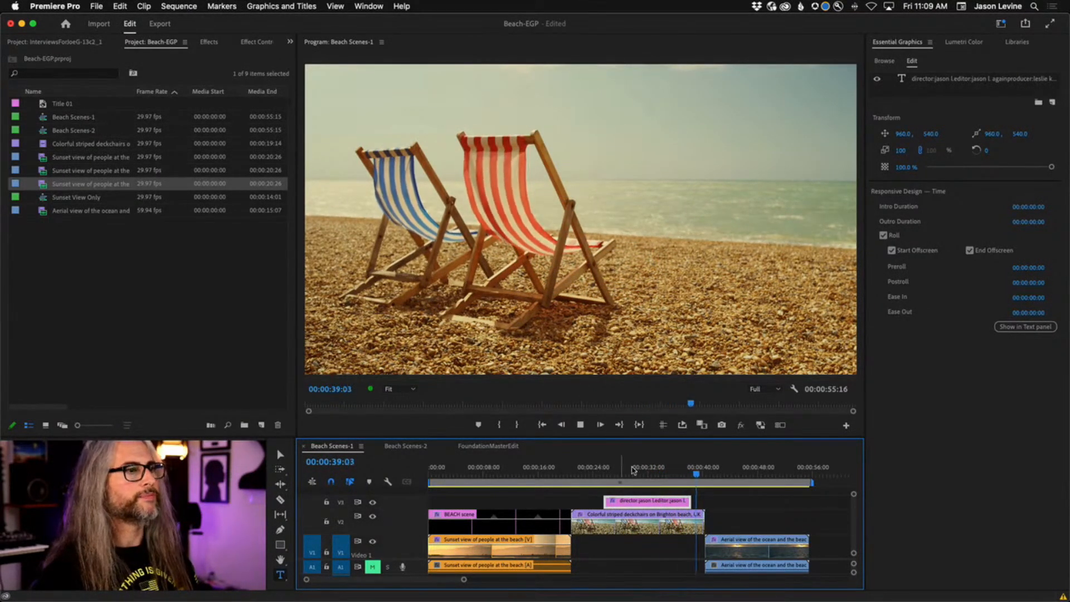
Shorten the V3 credits title's out point and play the roll forward and backward to review it.
drag(697, 473, 618, 473)
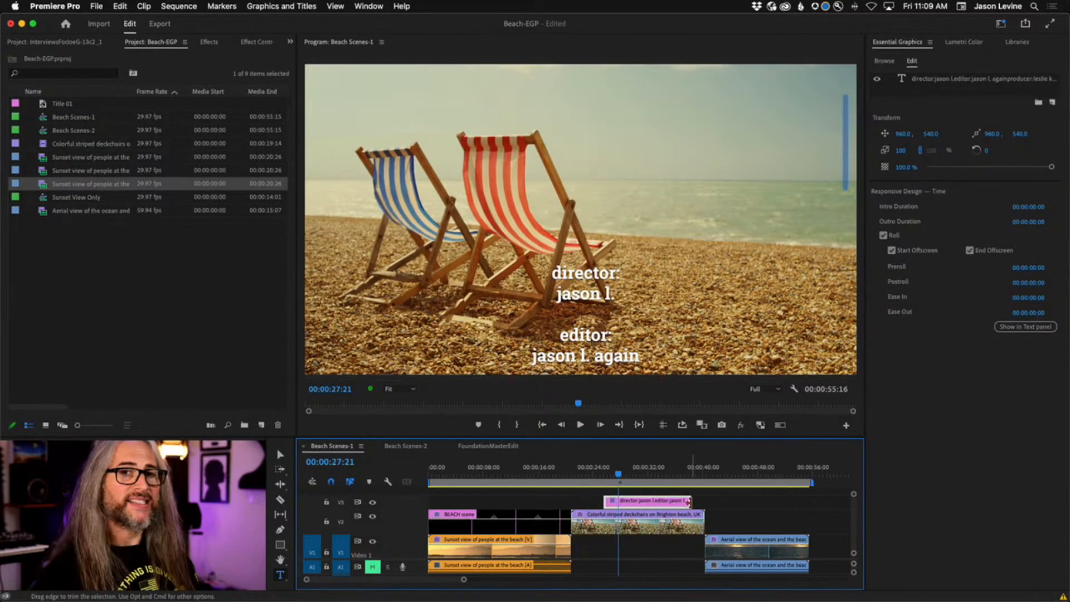
drag(688, 502, 618, 502)
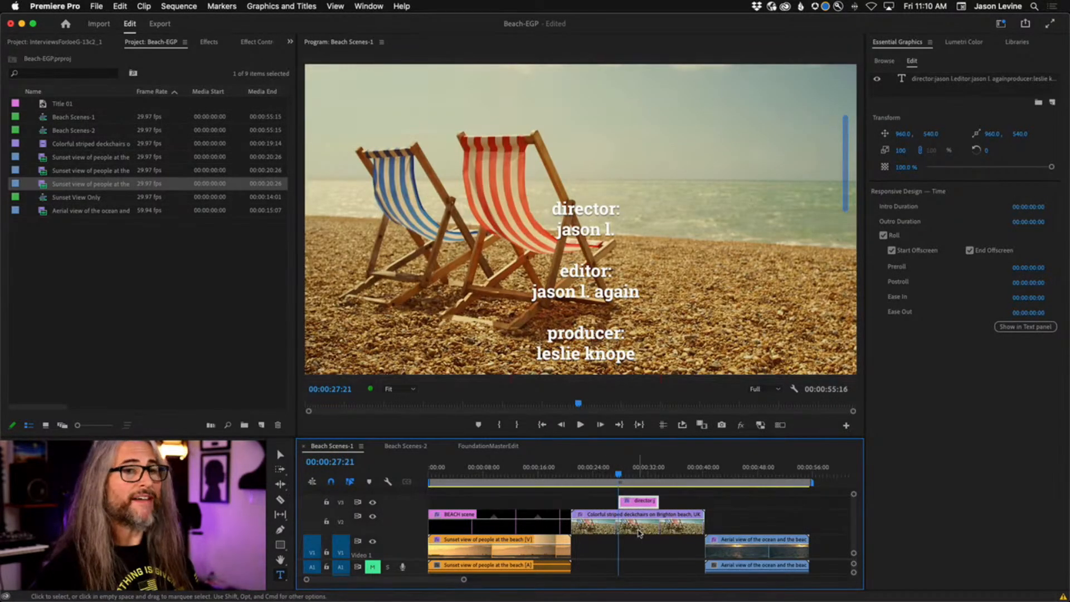
drag(619, 474, 617, 476)
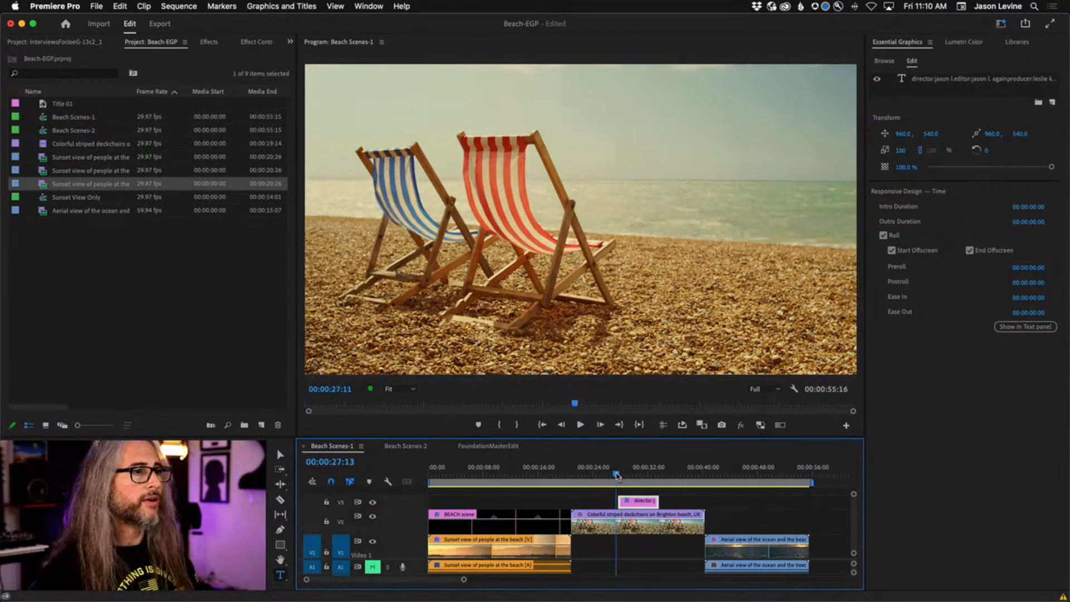
key(space)
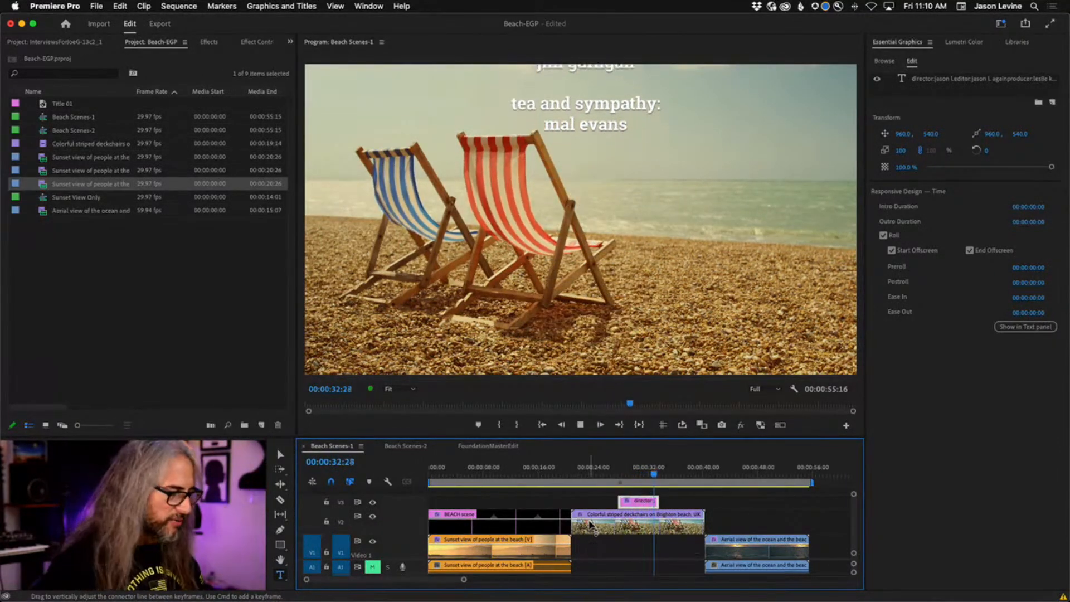
key(j)
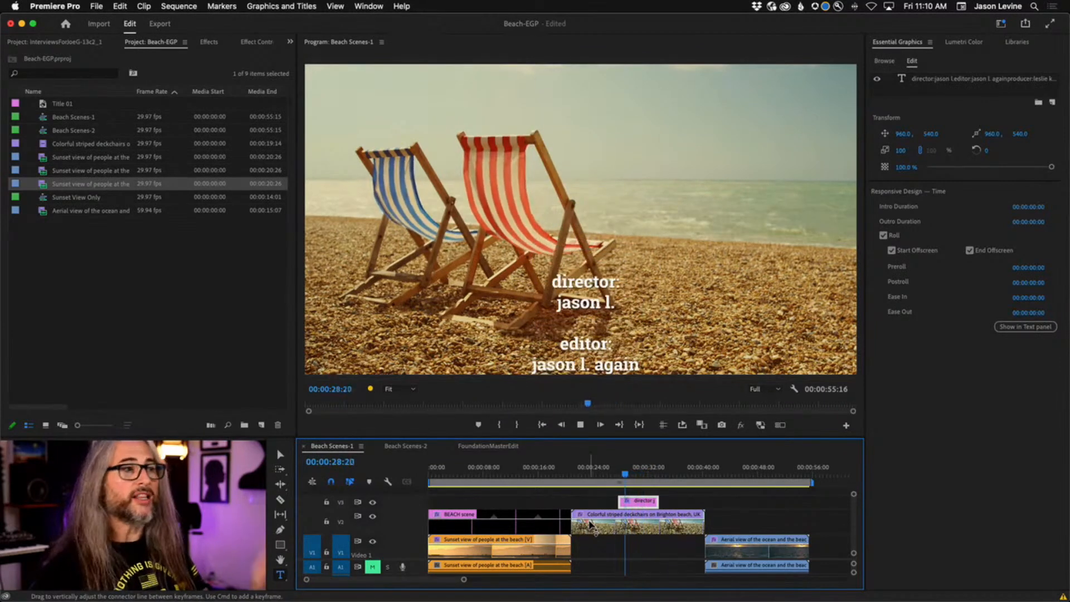
key(k)
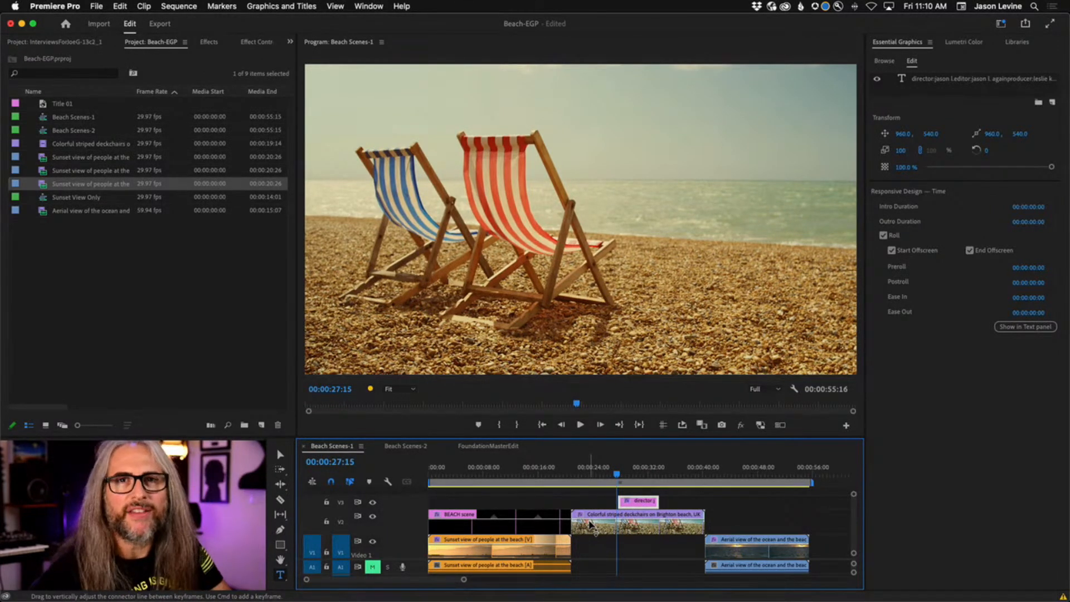
key(space)
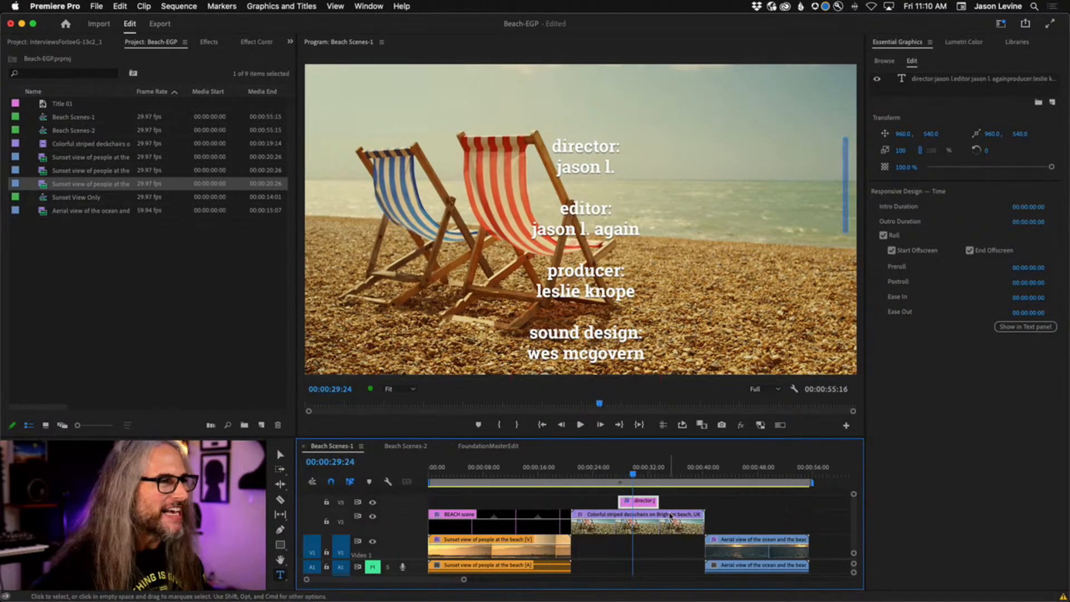
Trim the credits clip shorter, shuttle through it with J/K/L, then delete it from the sequence.
drag(657, 500, 618, 473)
key(space)
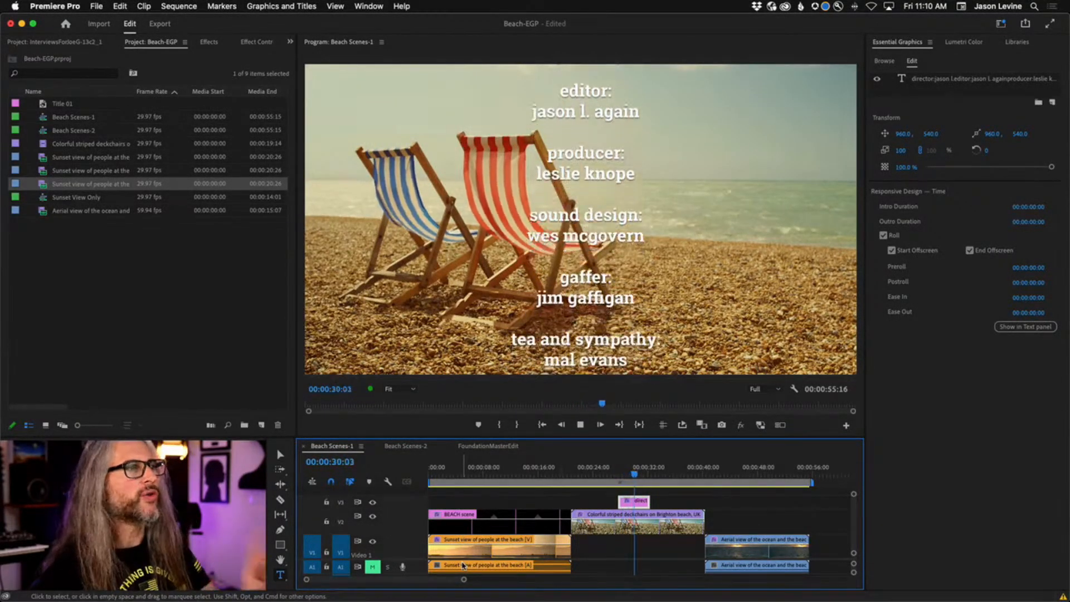
key(j)
key(j)
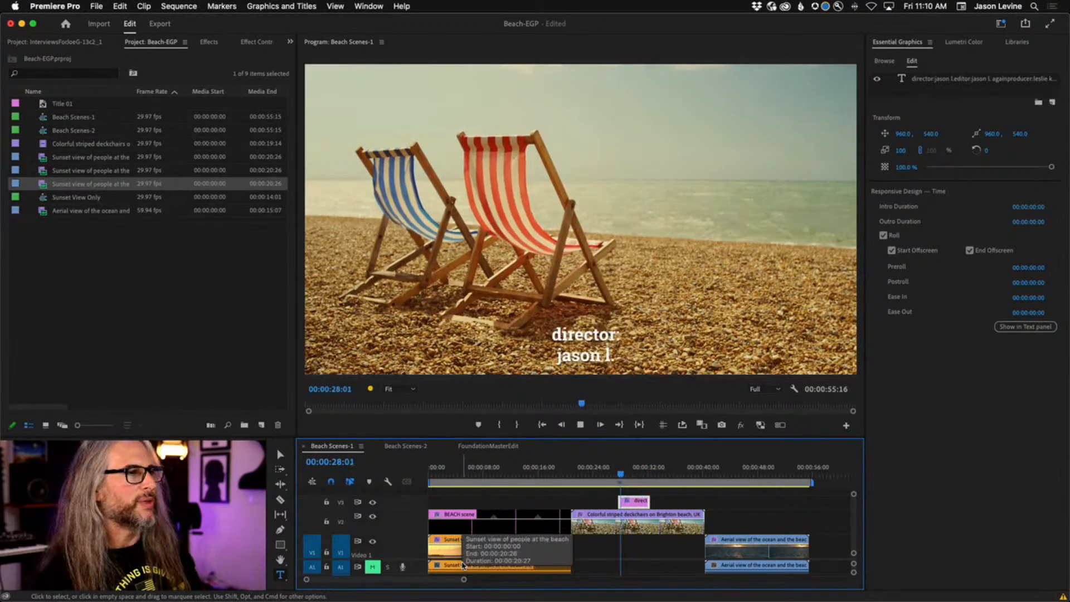
key(space)
key(space)
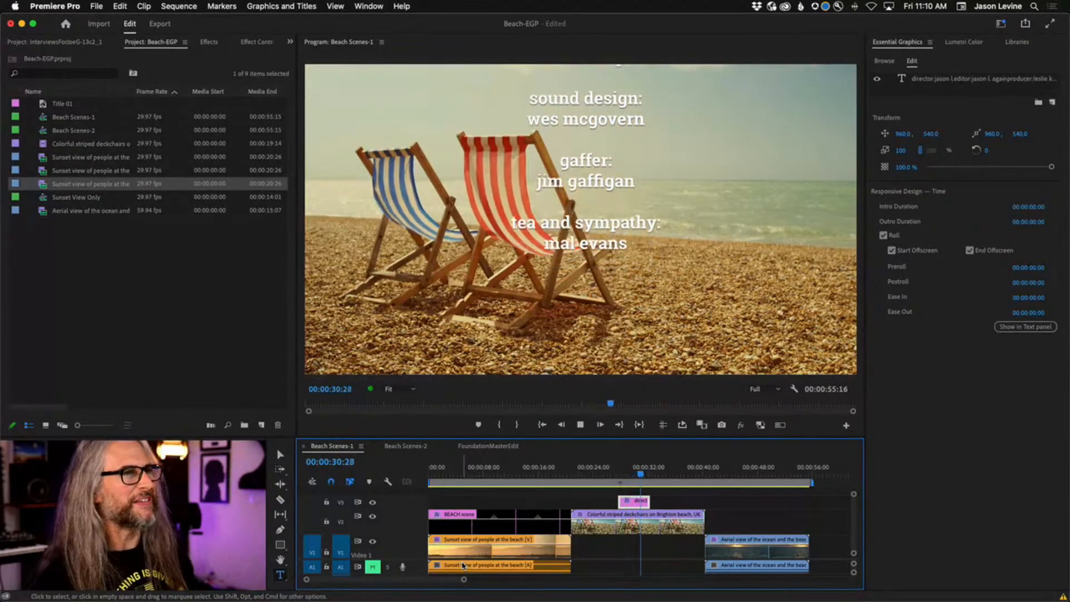
key(j)
key(j)
key(j)
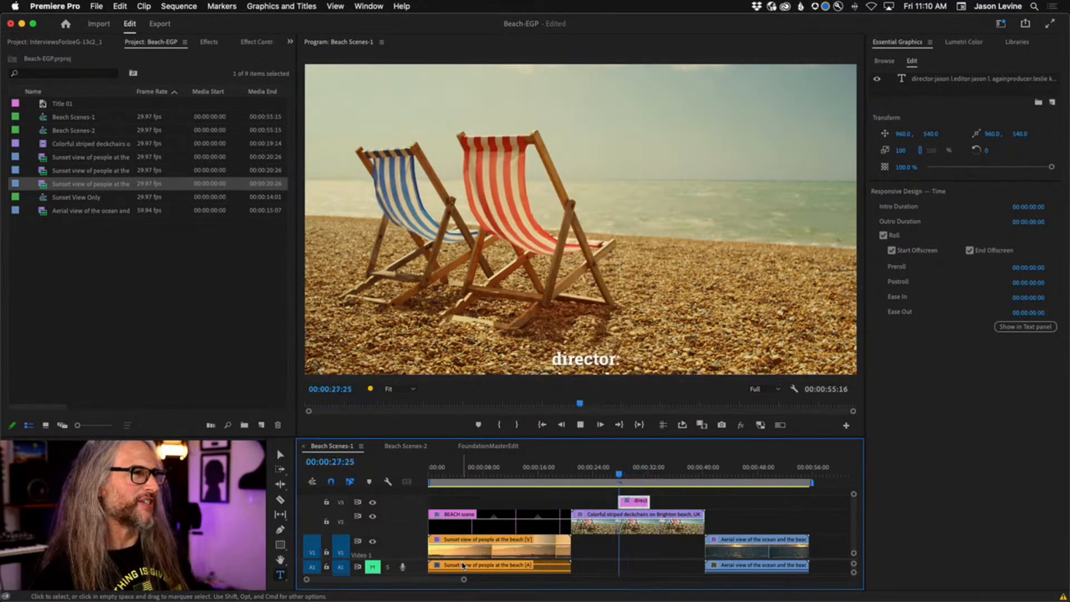
key(k)
key(l)
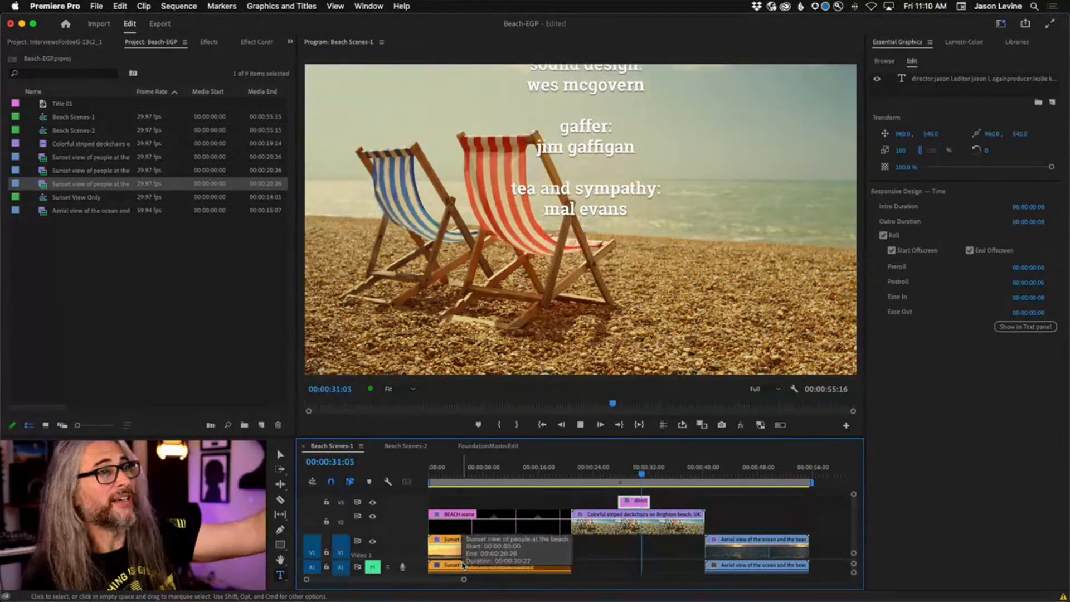
key(j)
key(j)
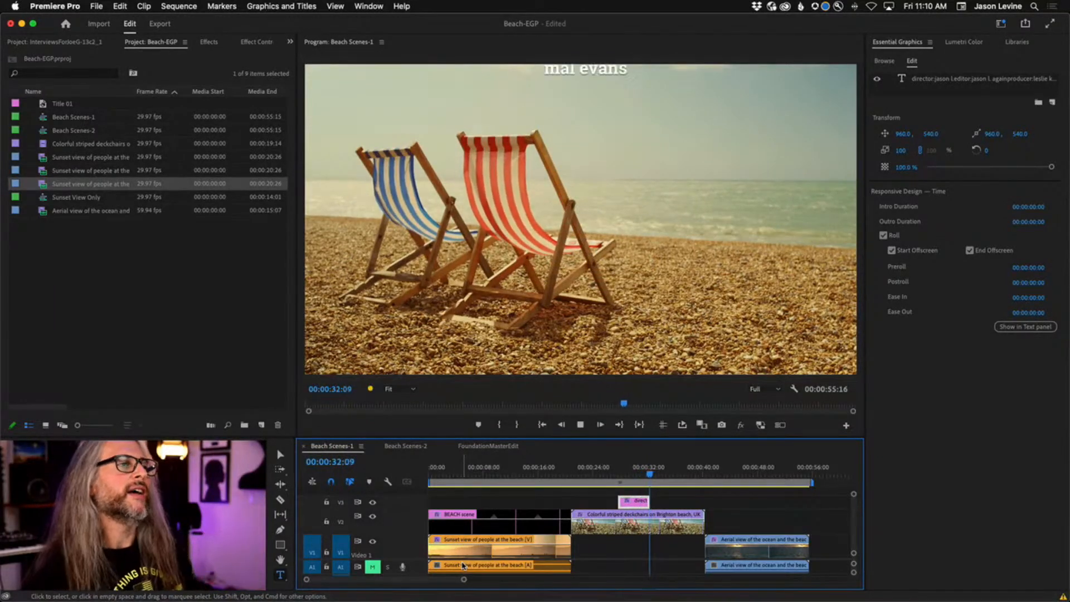
key(k)
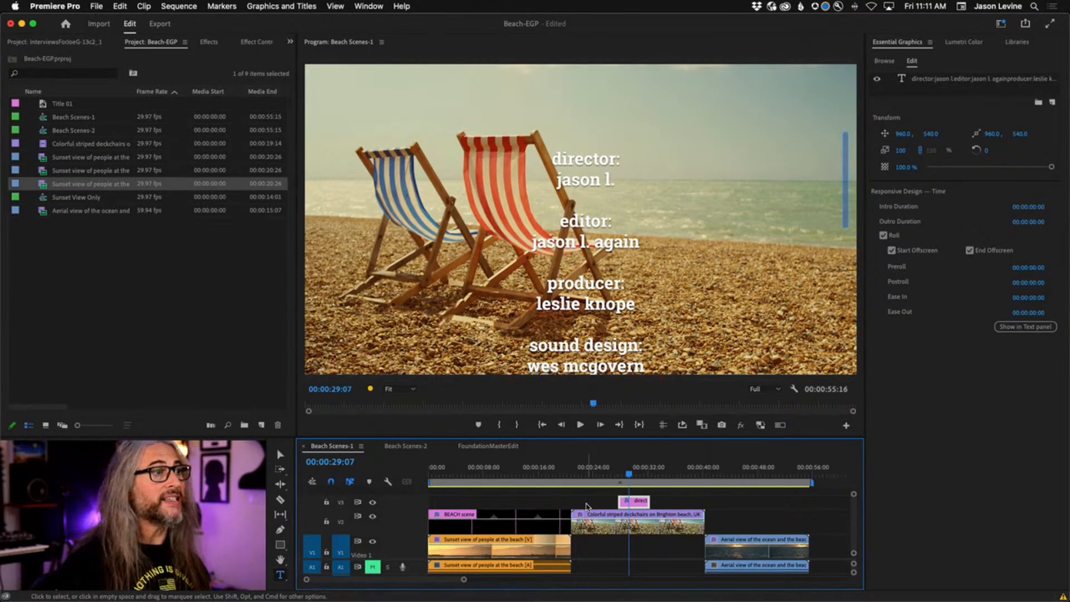
key(Delete)
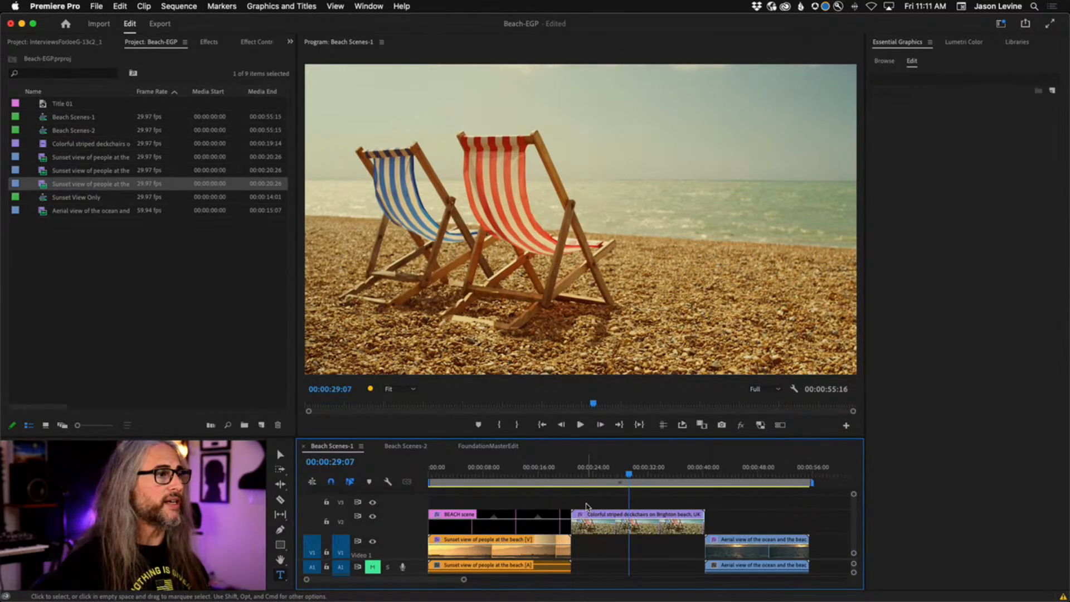
Switch to Photoshop and hide the green Background layer of ForCredits.psd.
key(super+Tab)
key(super+Tab)
key(super+Tab)
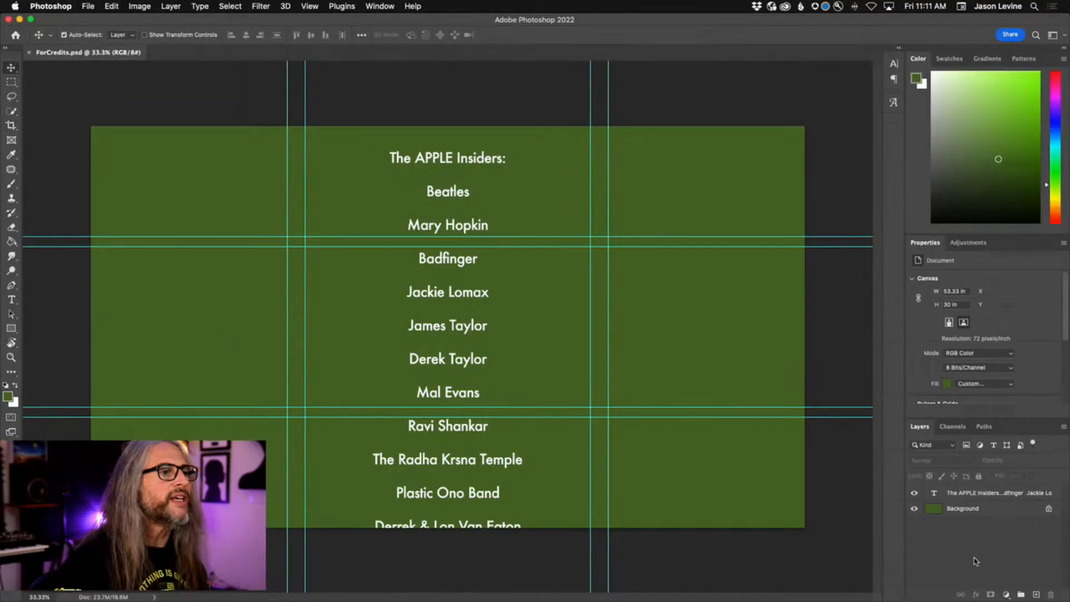
click(913, 508)
click(88, 6)
Browse File > Export without exporting, re-show the green Background layer, and return to Premiere Pro.
click(88, 7)
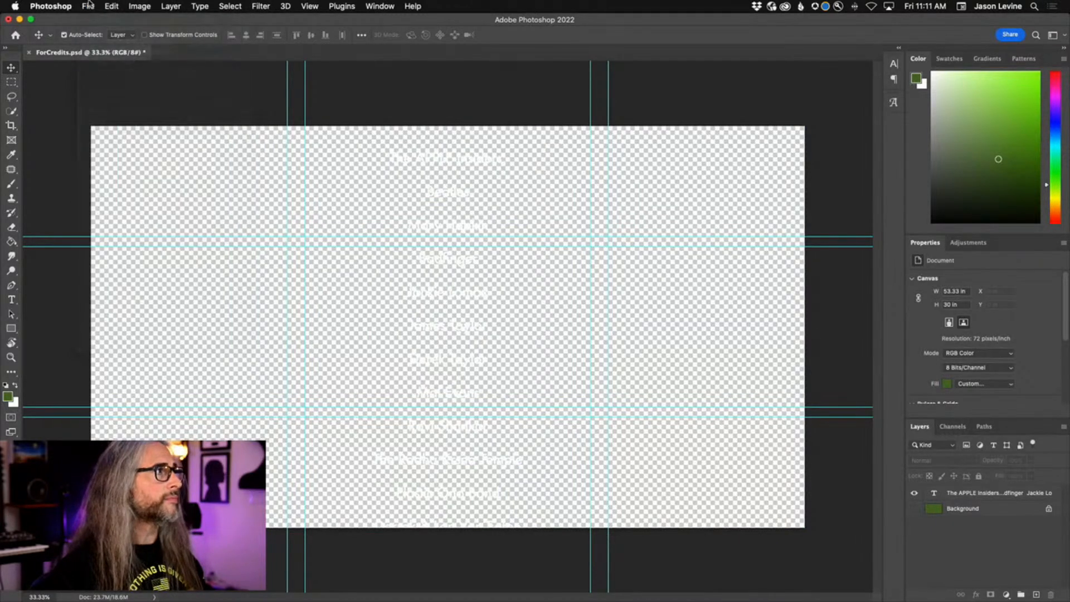
click(88, 6)
mouse_move(160, 174)
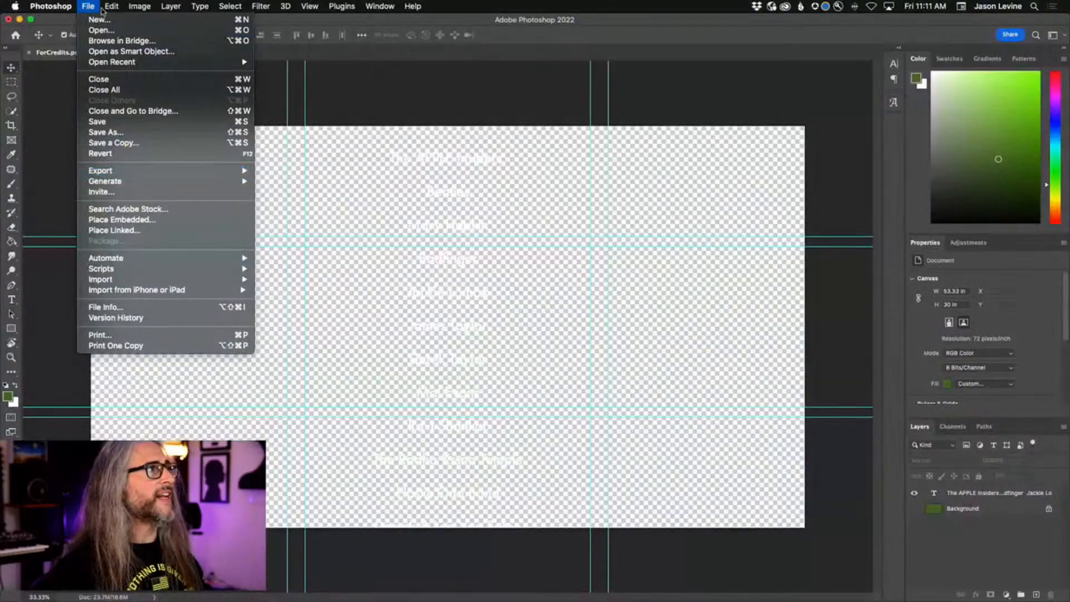
click(90, 4)
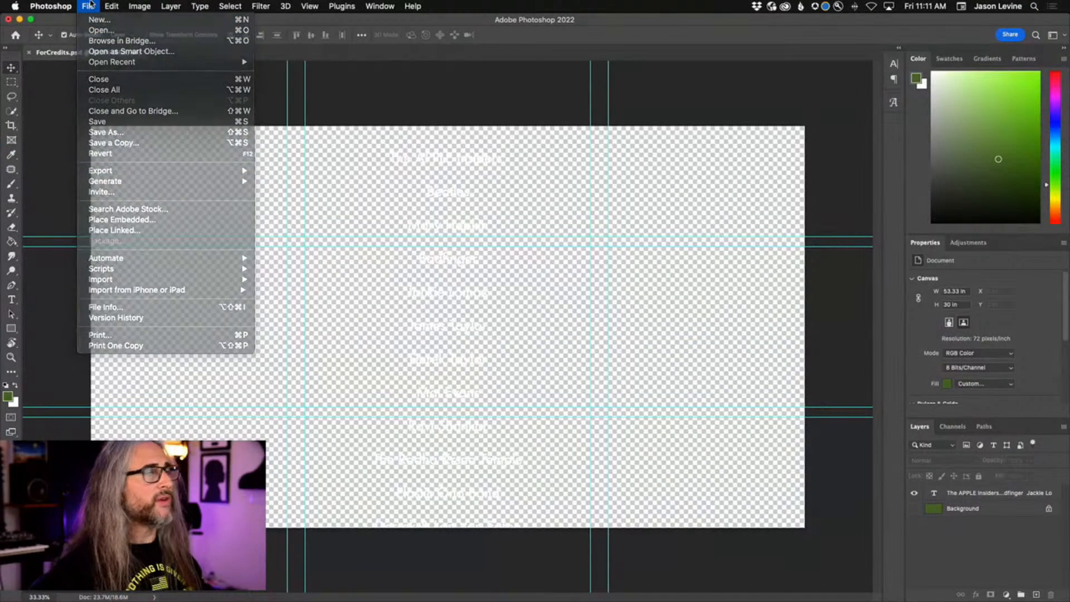
click(917, 508)
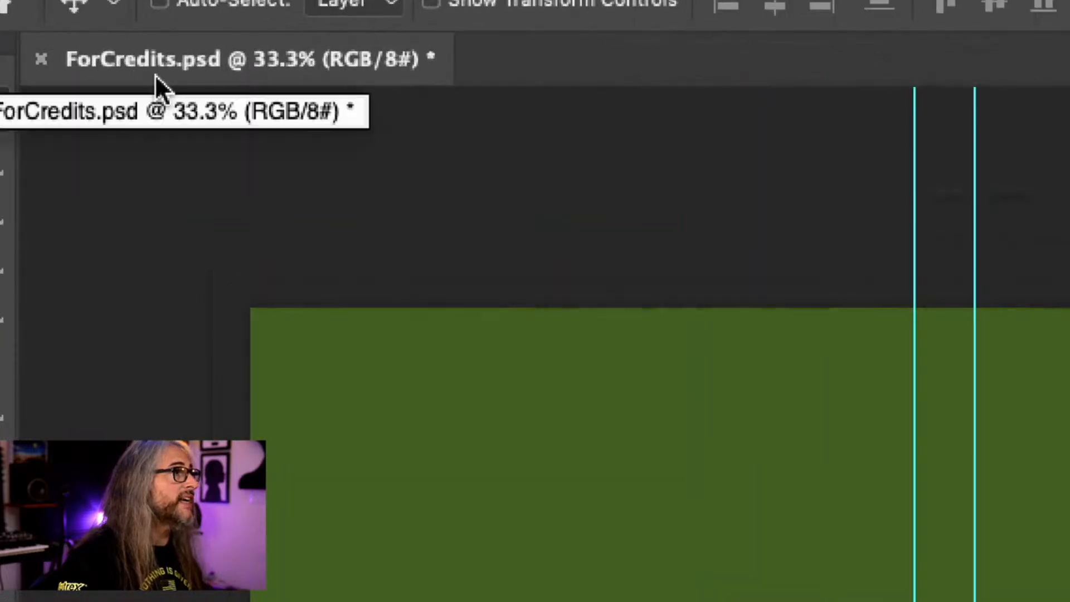
key(super+Tab)
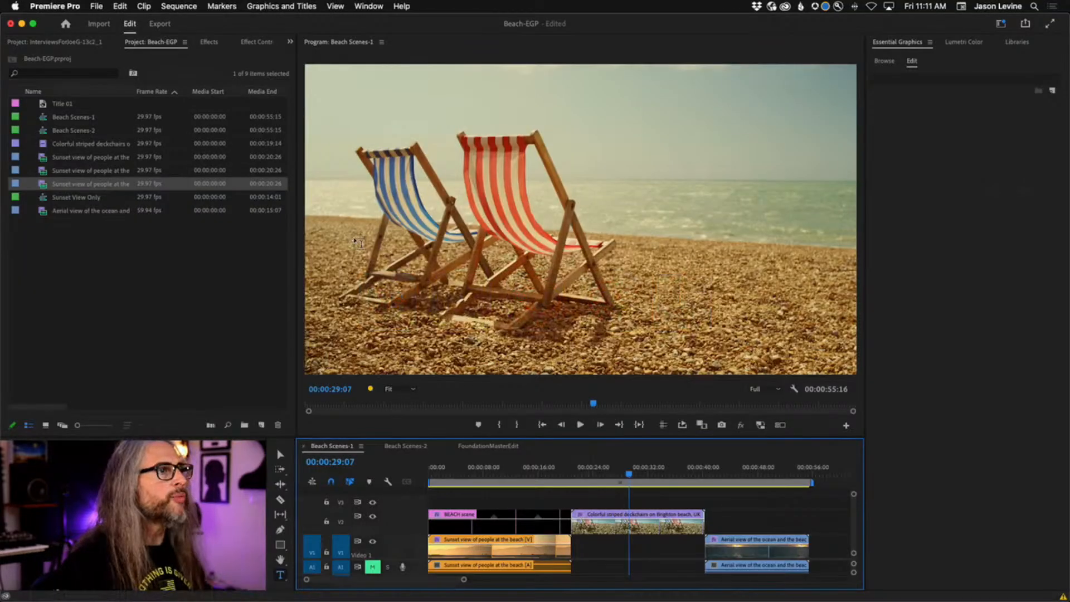
Start a new graphic at 00:00:22:10 and import ForCredits.psd as a layer from file.
drag(626, 474, 581, 474)
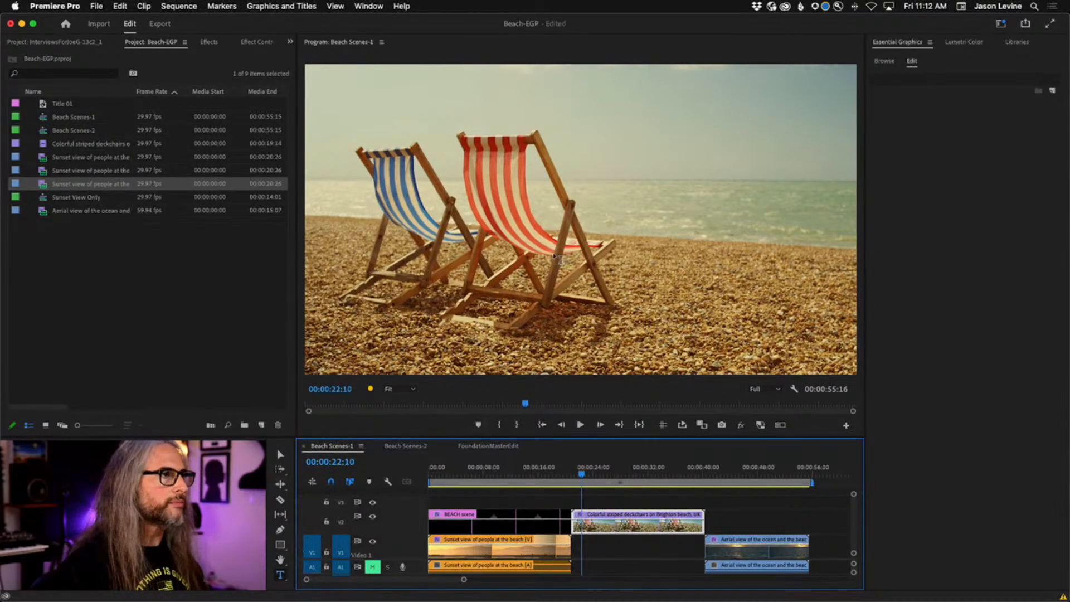
click(562, 233)
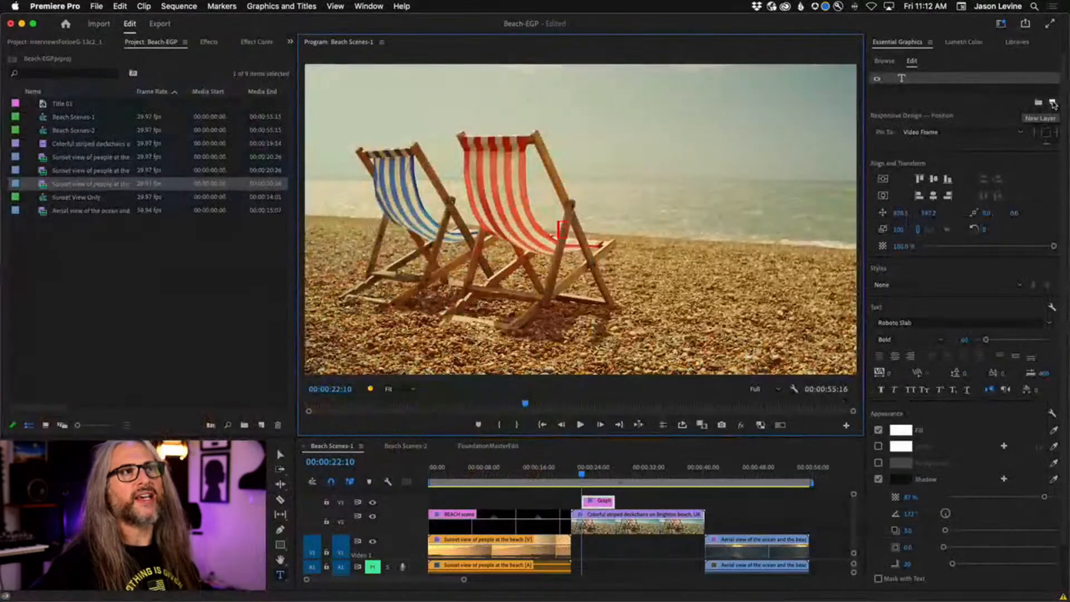
click(1029, 103)
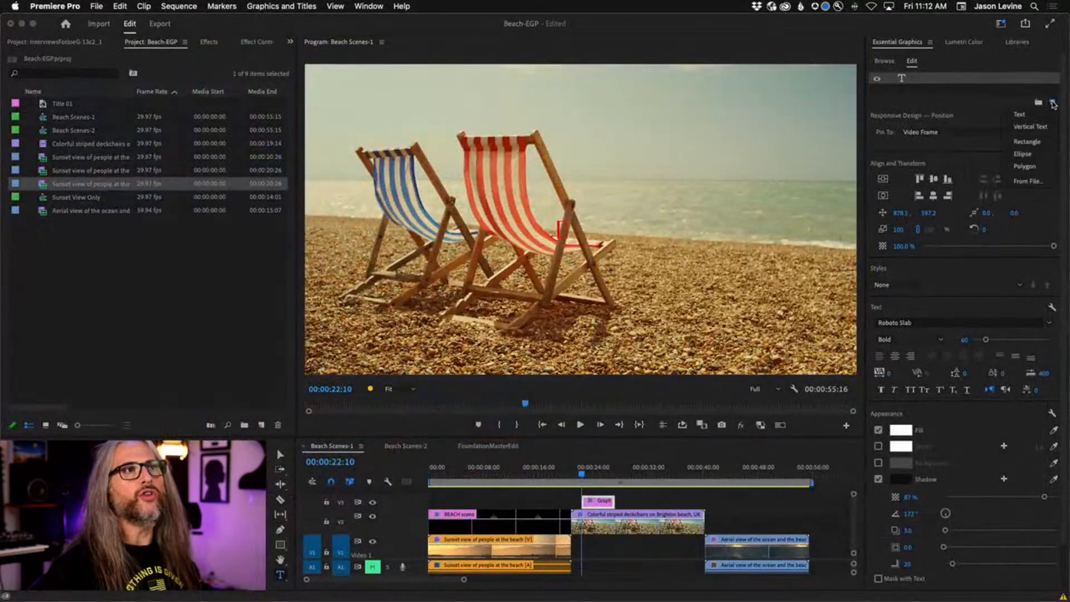
click(1033, 181)
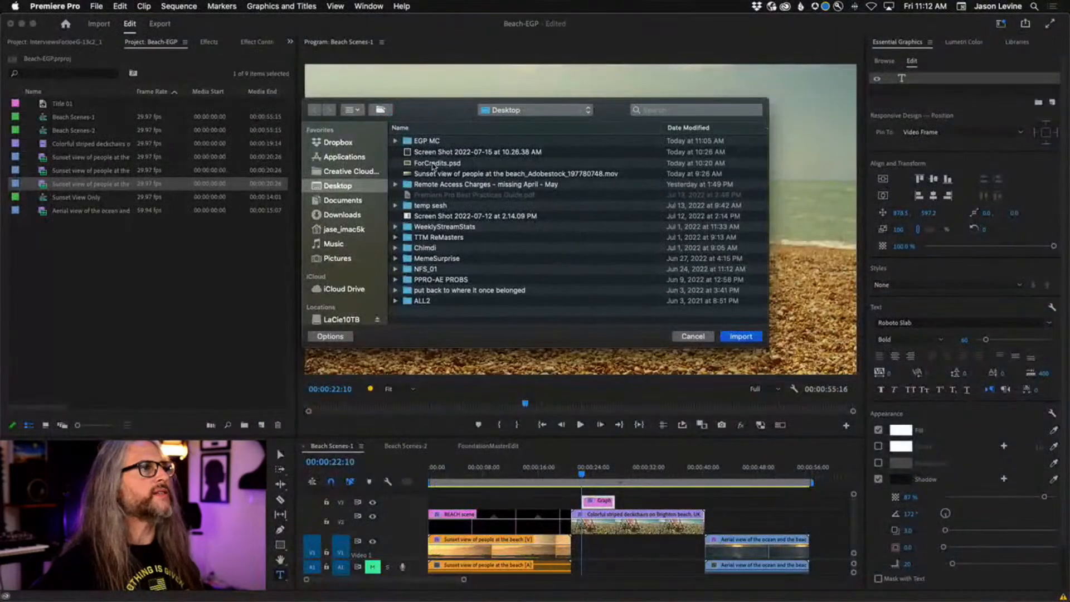
click(462, 159)
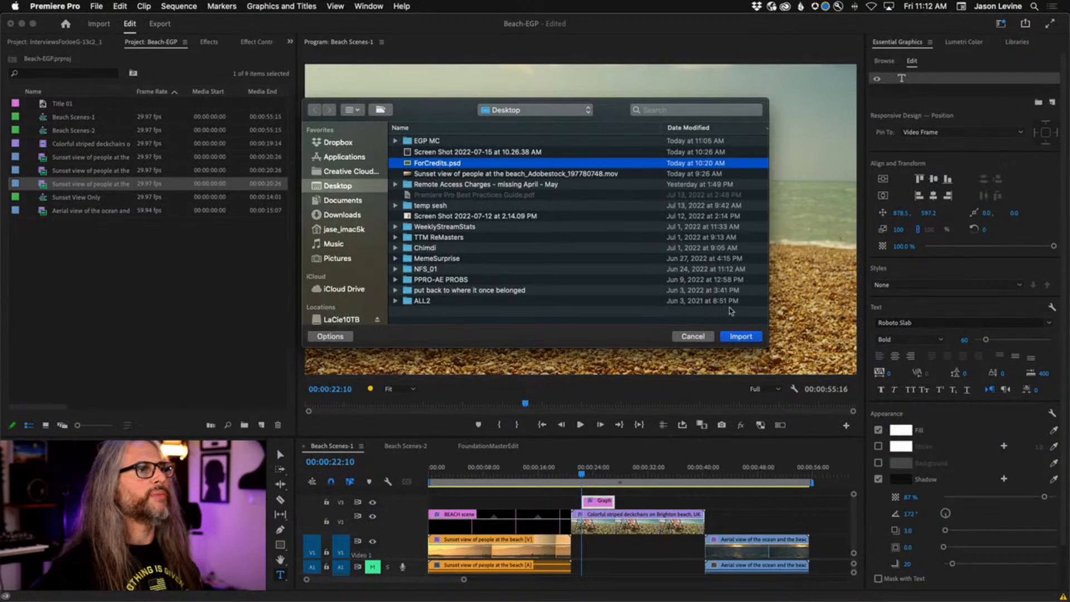
click(741, 337)
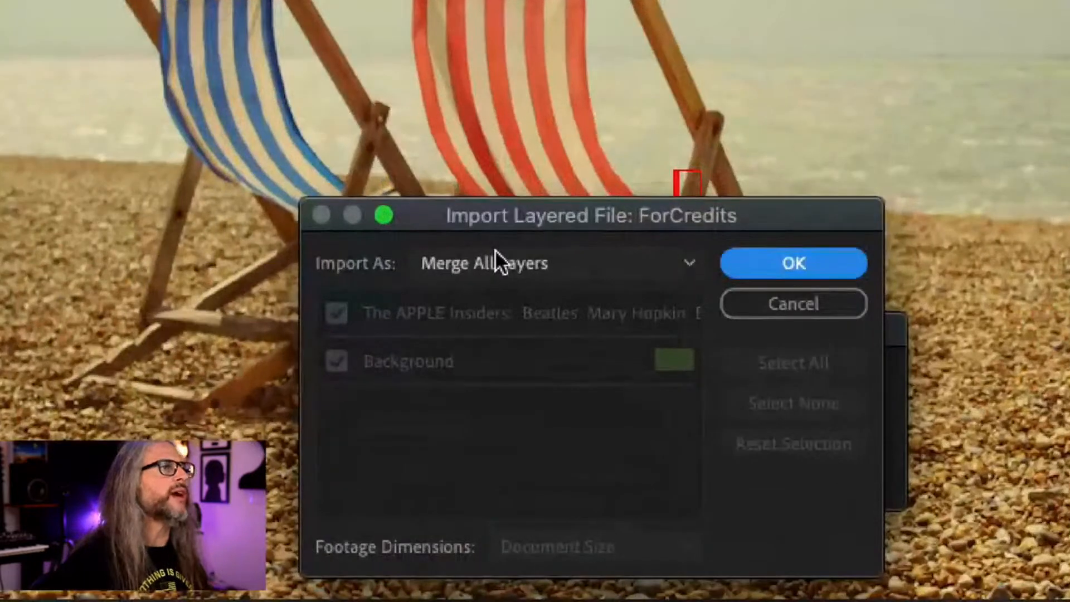
Import ForCredits.psd as Merged Layers with the Background layer unchecked.
click(495, 252)
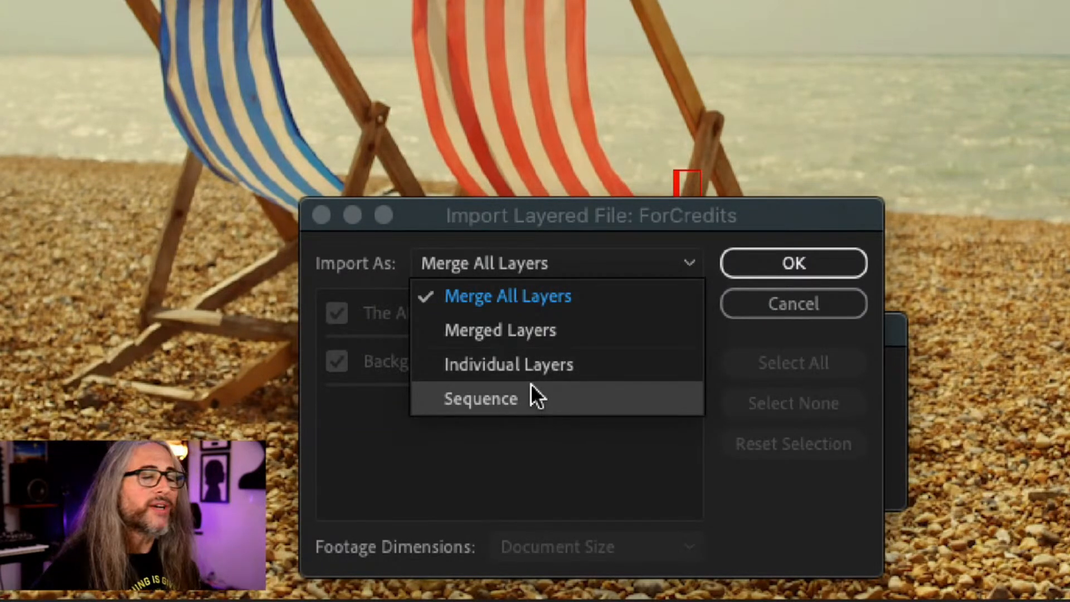
click(557, 363)
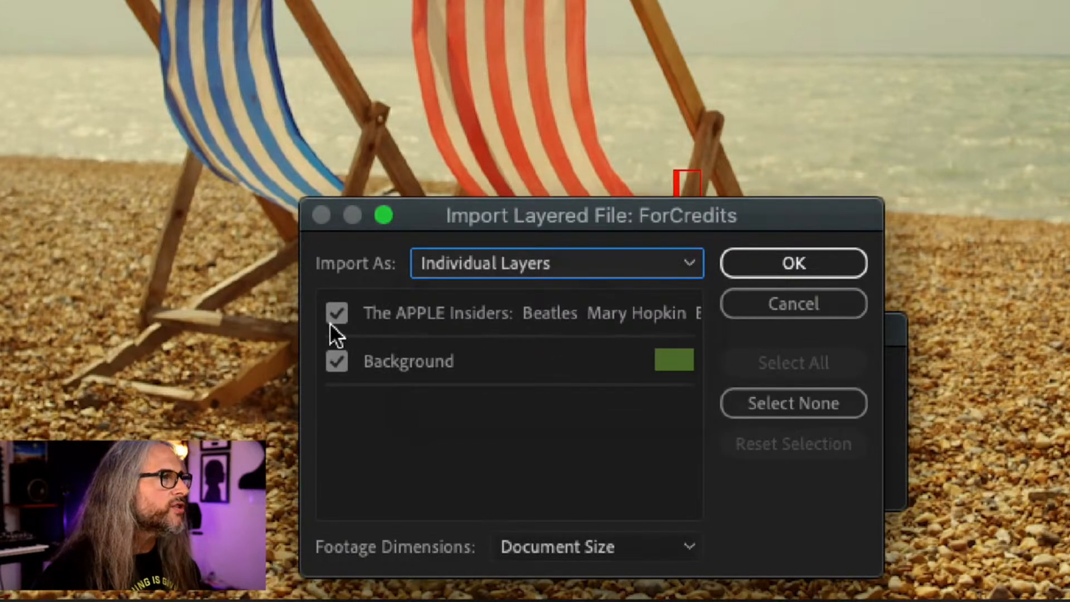
click(456, 271)
click(462, 319)
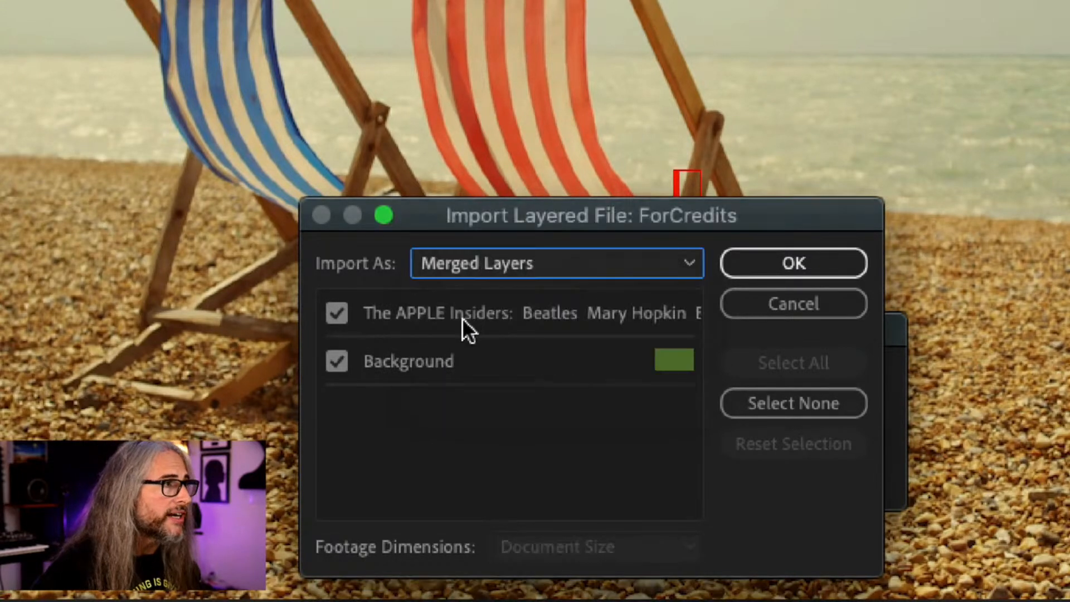
click(340, 366)
click(344, 360)
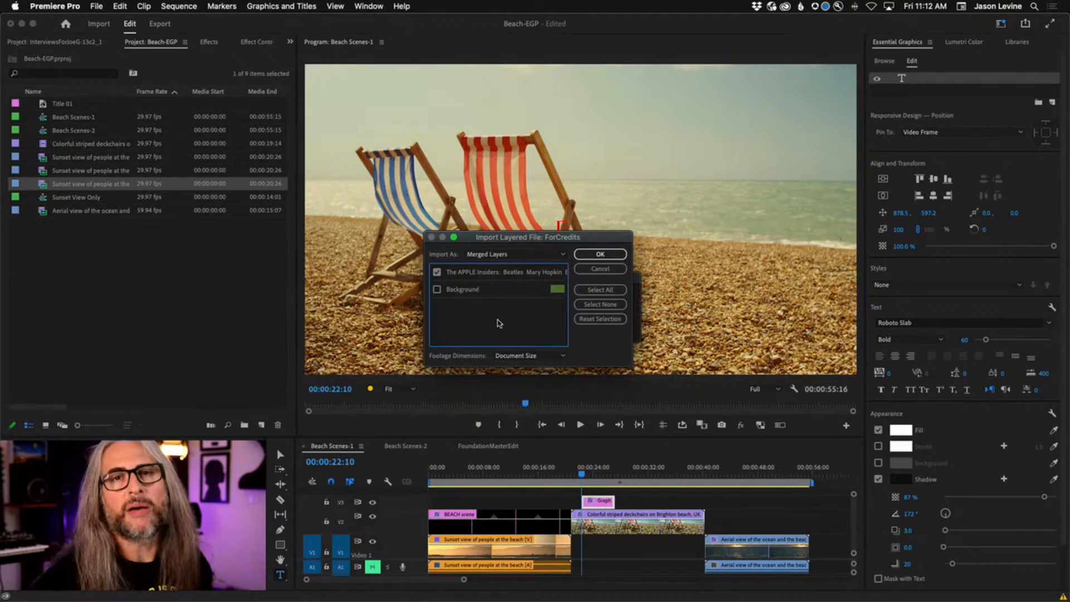
click(600, 254)
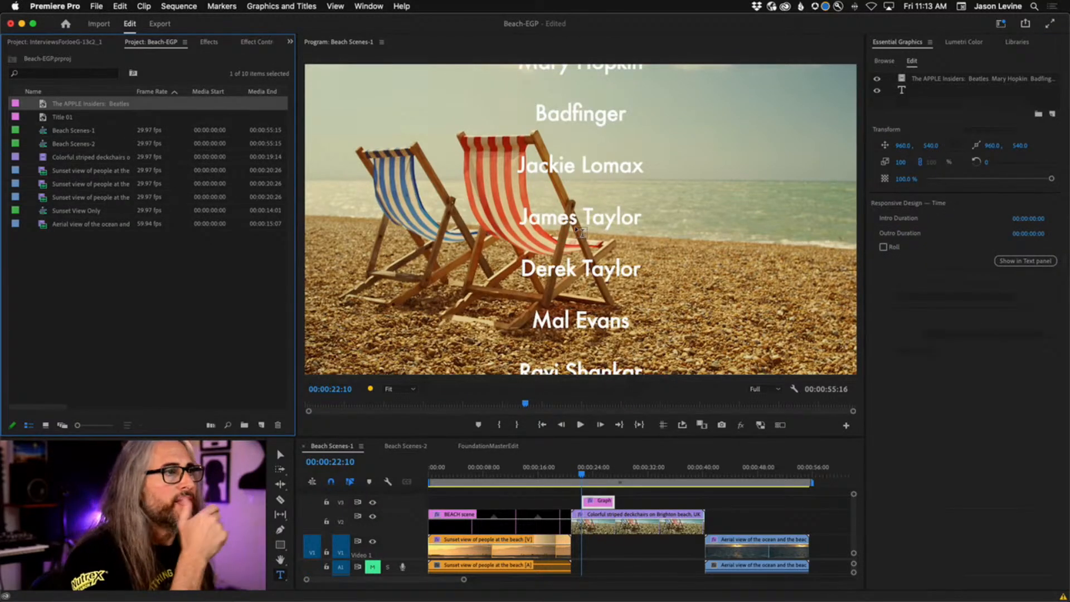
Clear the empty extra text layer from the credits graphic in Essential Graphics.
click(931, 91)
right_click(931, 92)
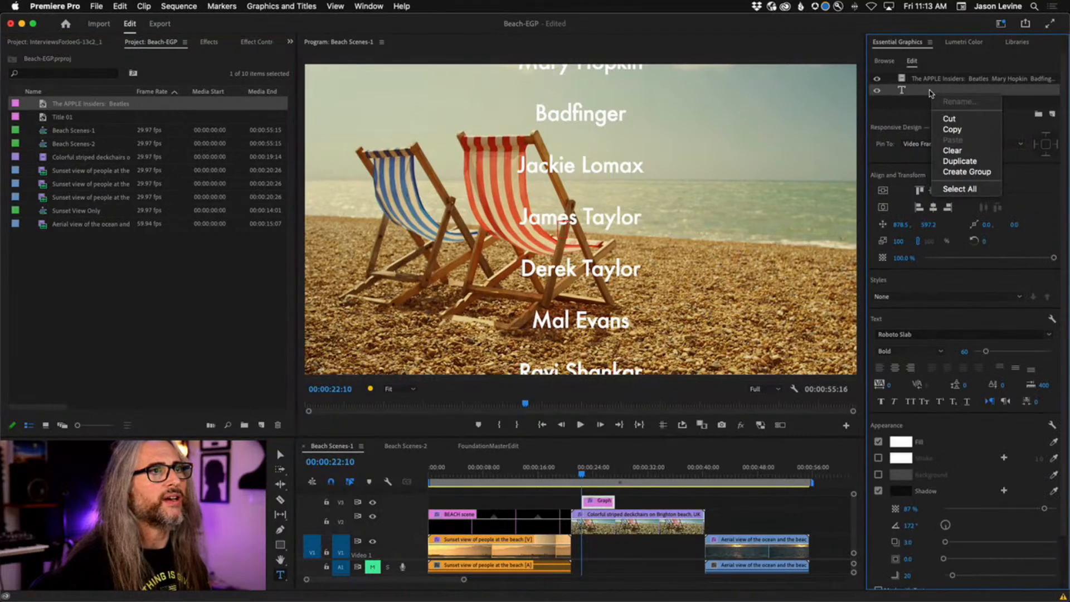
click(949, 151)
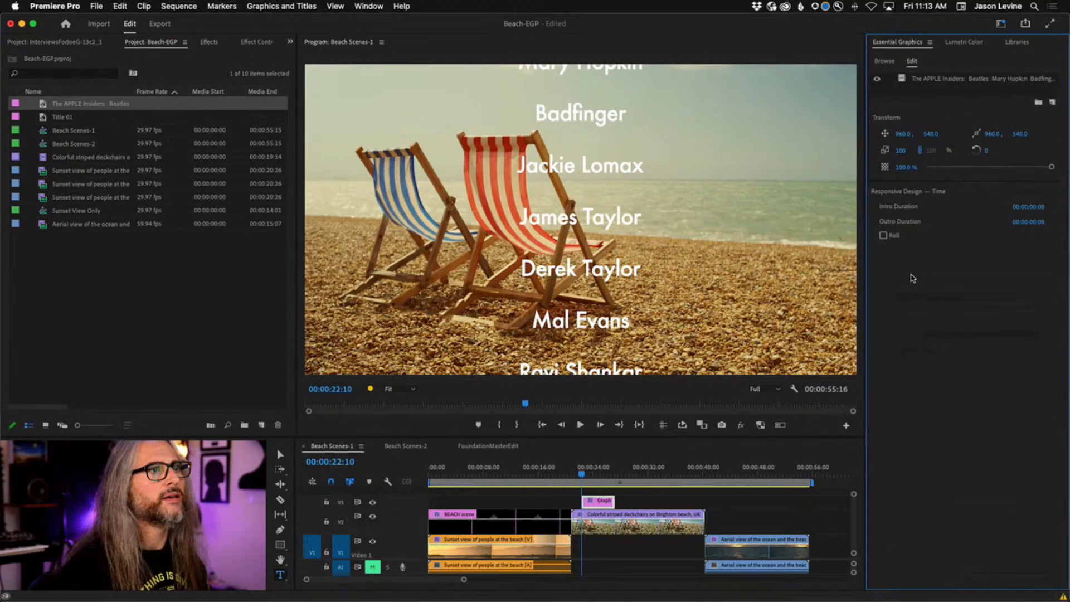
Enable Roll on the credits graphic and play it back to preview the scroll.
click(883, 235)
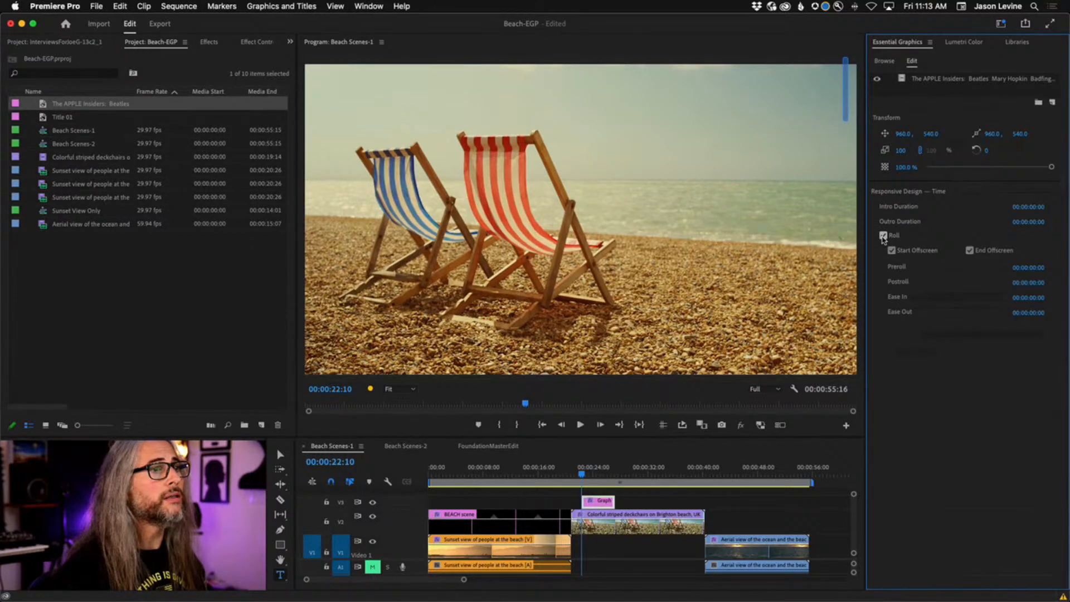
key(space)
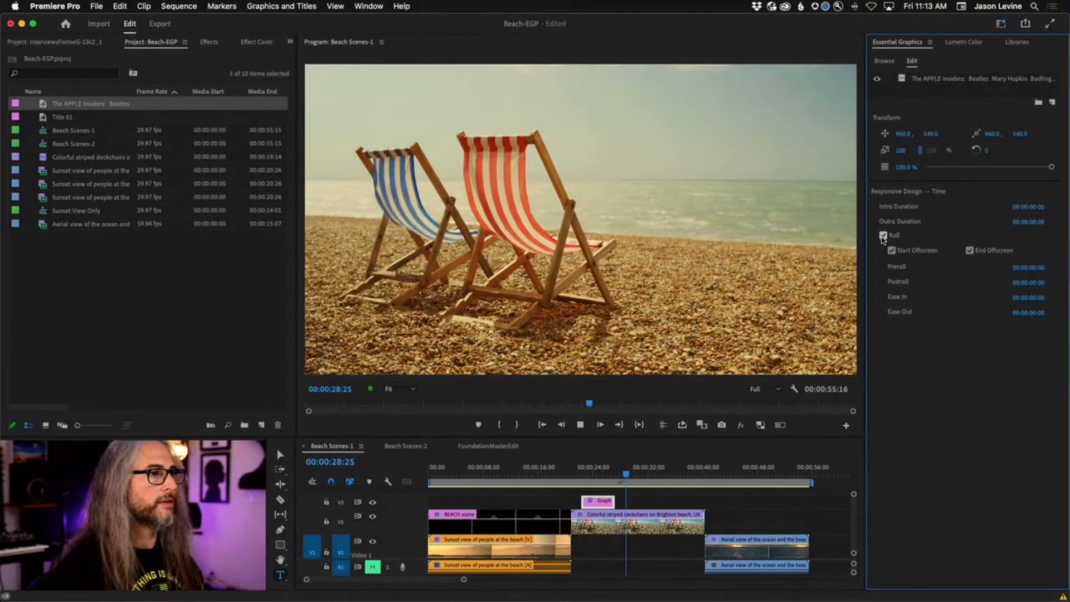
key(space)
drag(633, 478, 592, 475)
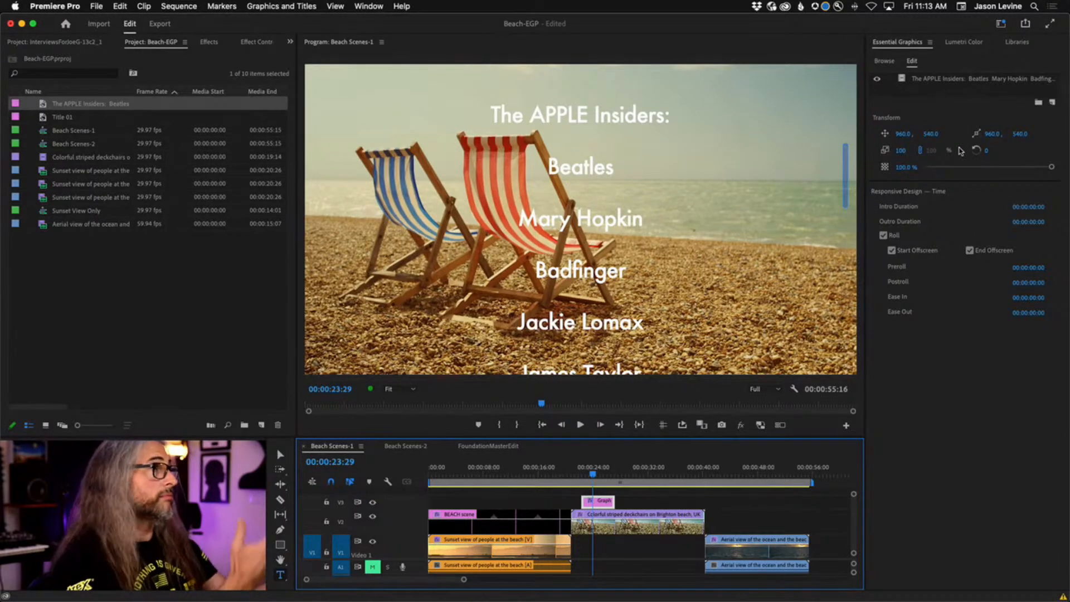
Scale the credits graphic down to 57 in Effect Controls.
click(242, 42)
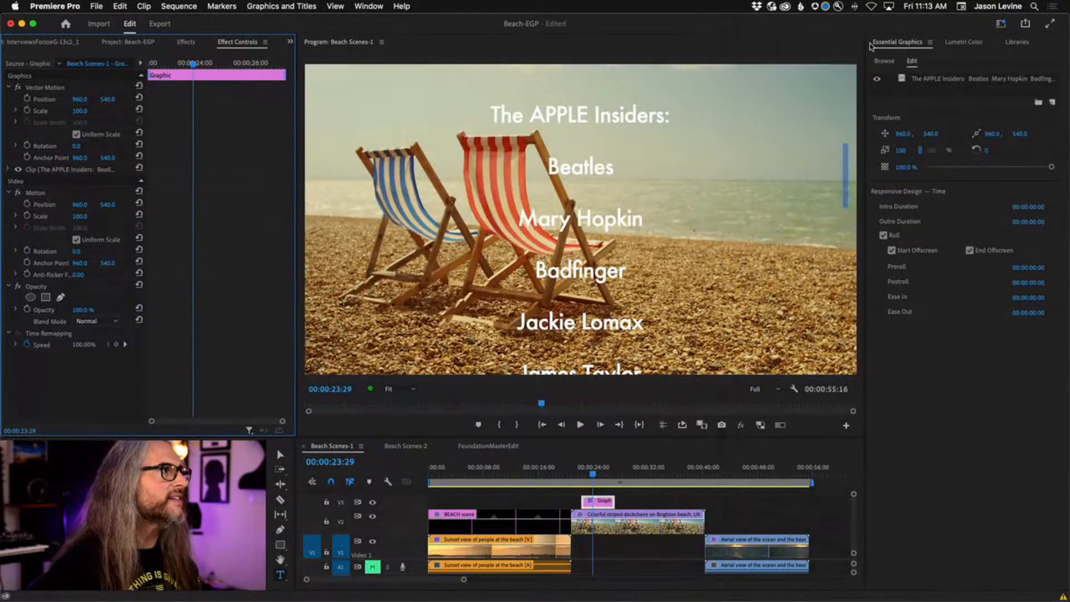
click(9, 170)
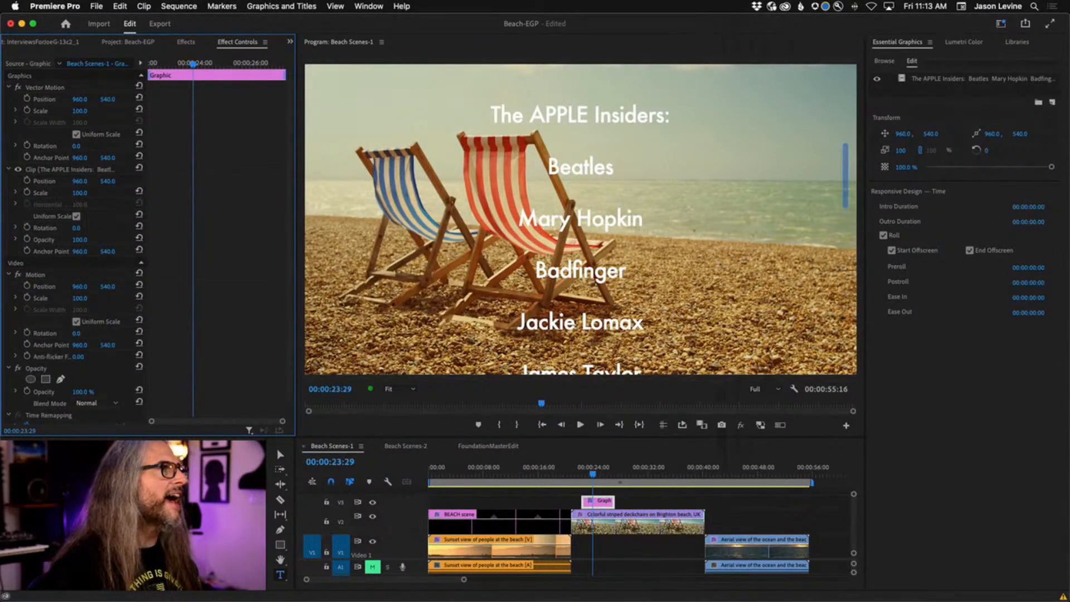
drag(80, 192, 55, 193)
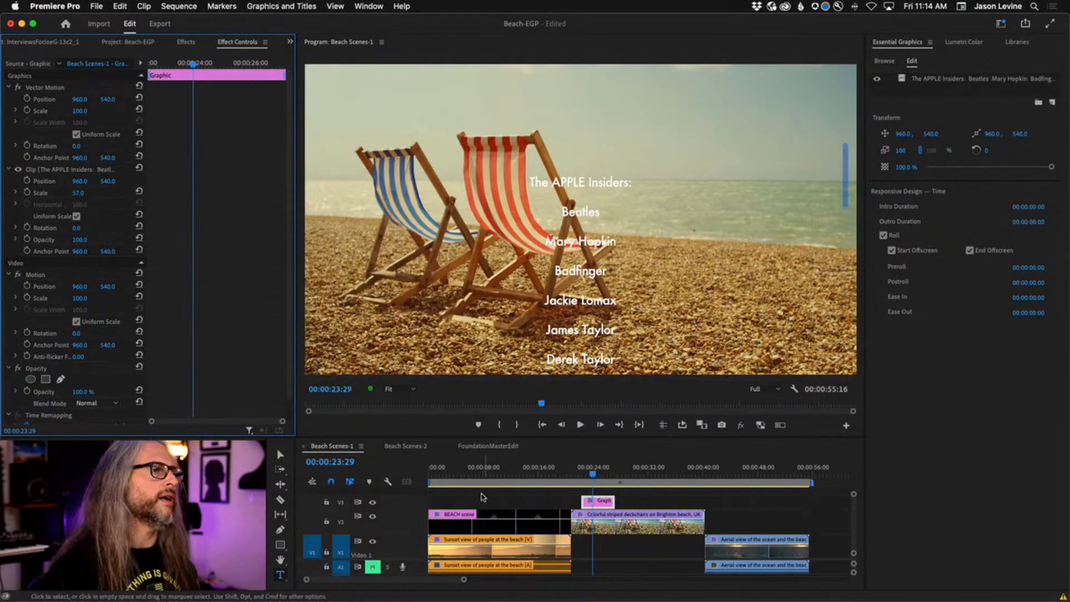
Lengthen the credits clip and set the roll's ease out to 28 frames and ease in to 1:10.
drag(611, 501, 686, 501)
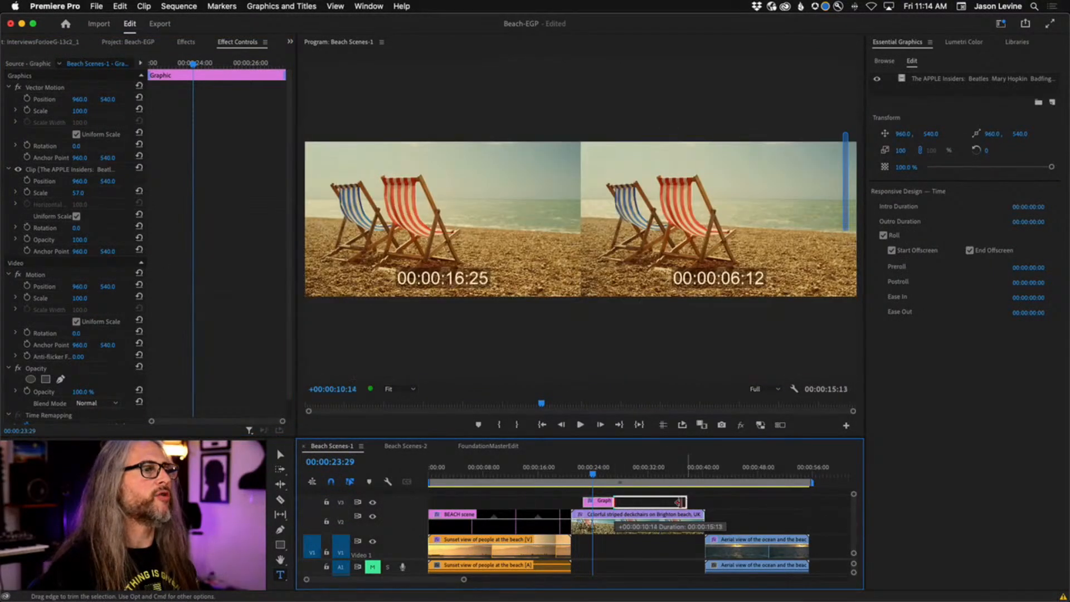
click(589, 477)
drag(590, 479, 586, 478)
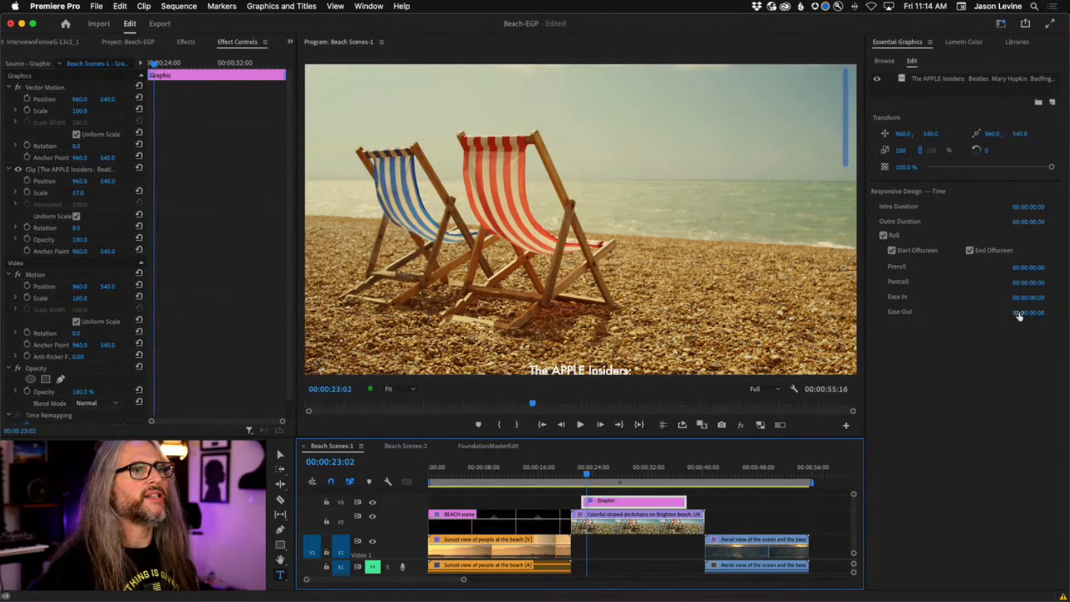
drag(1026, 314, 1028, 313)
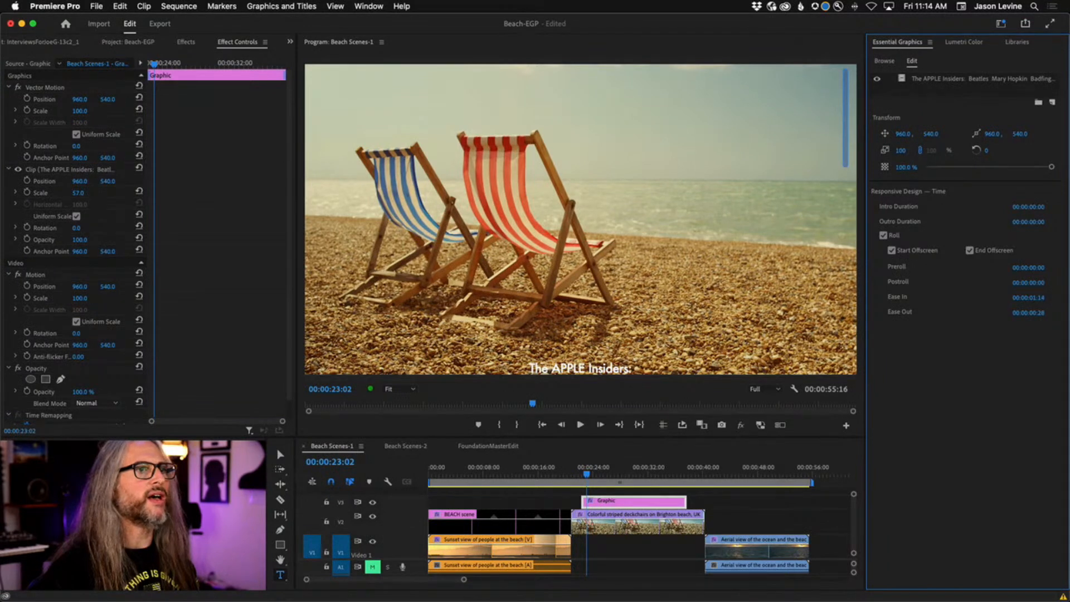
drag(1031, 299, 1029, 300)
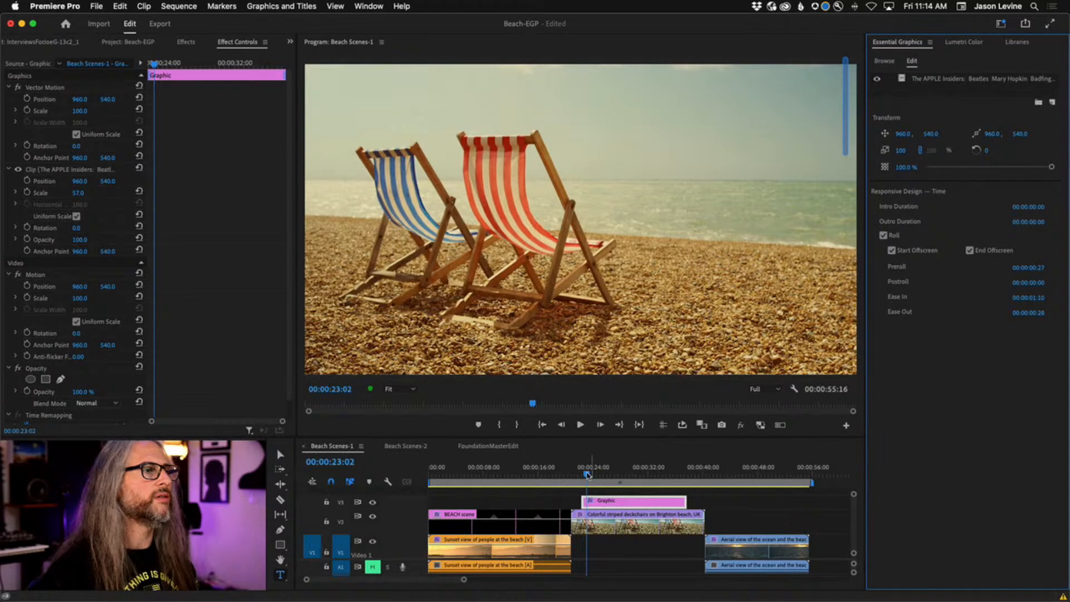
Play from just before the credits to check the roll timing.
drag(587, 474, 583, 474)
key(space)
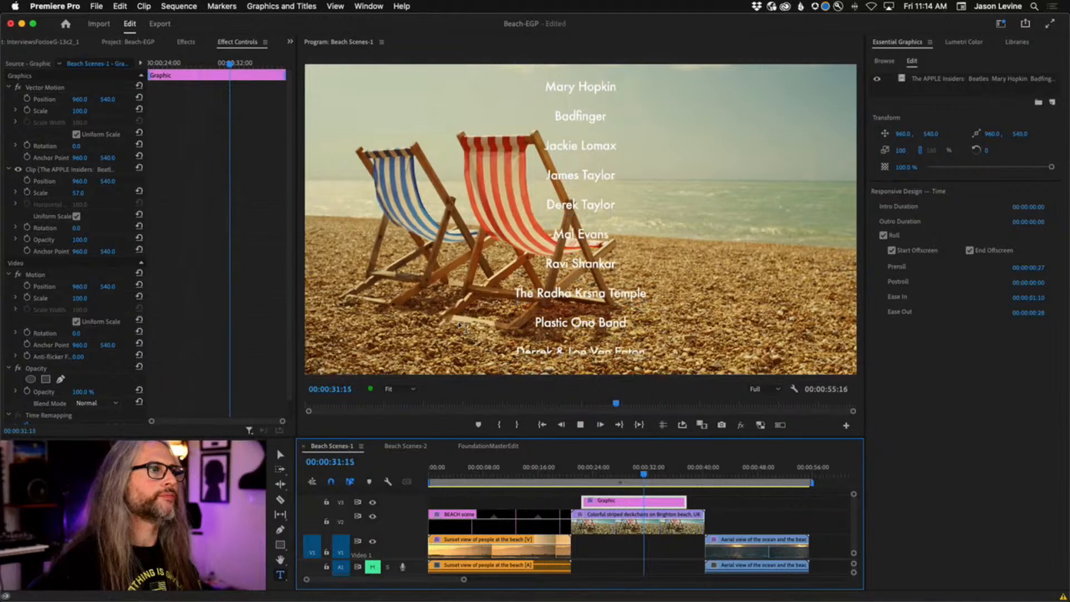
key(space)
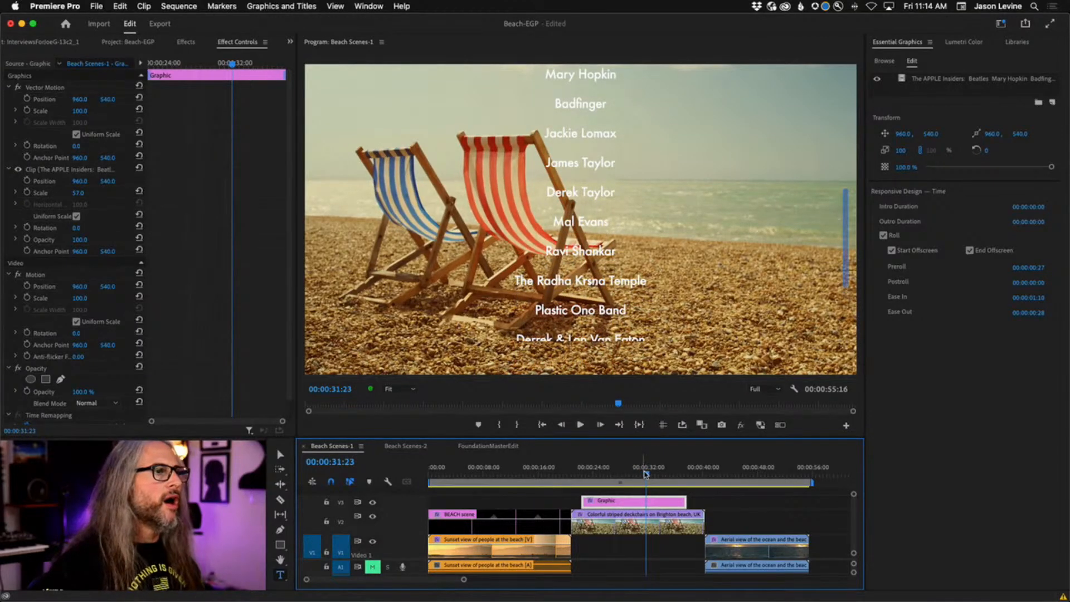
drag(645, 474, 566, 484)
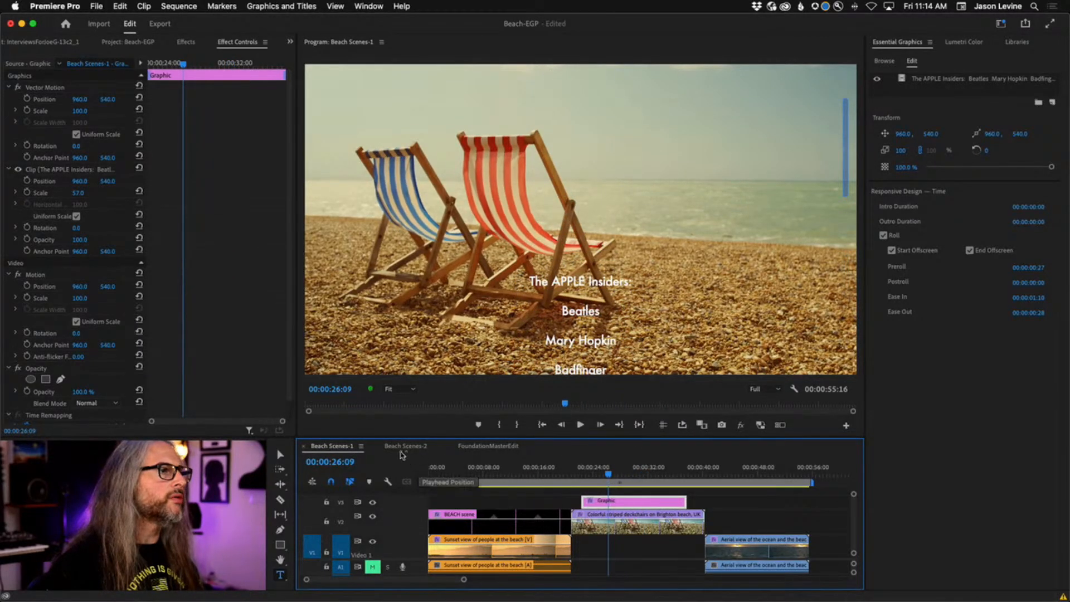
Open Beach Scenes-2, select the BEACHSCENES clip on V2 and play its masked title.
click(402, 446)
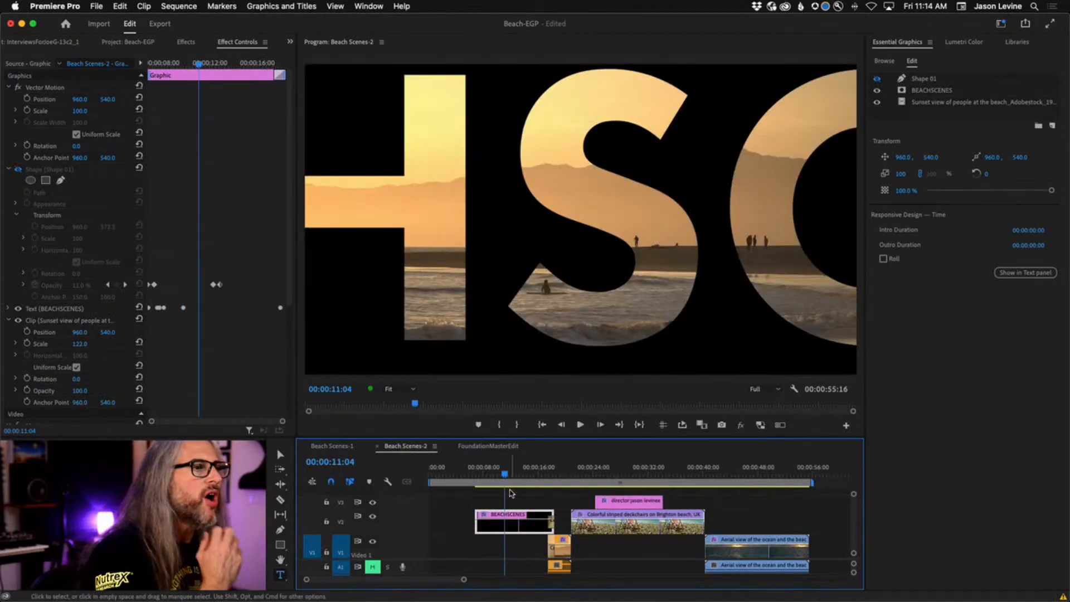
click(116, 42)
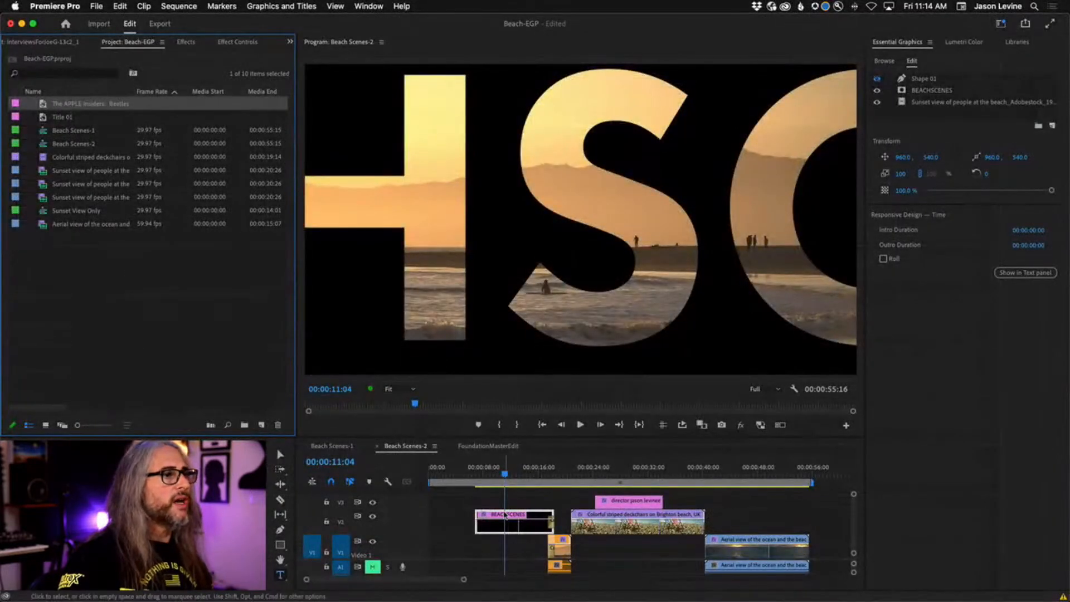
click(511, 524)
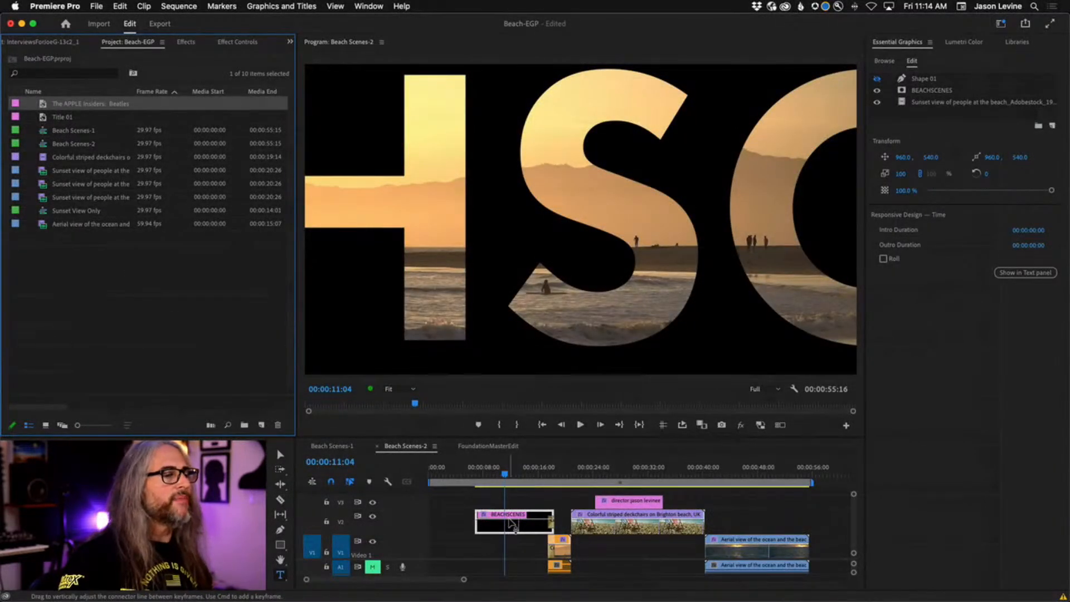
click(509, 477)
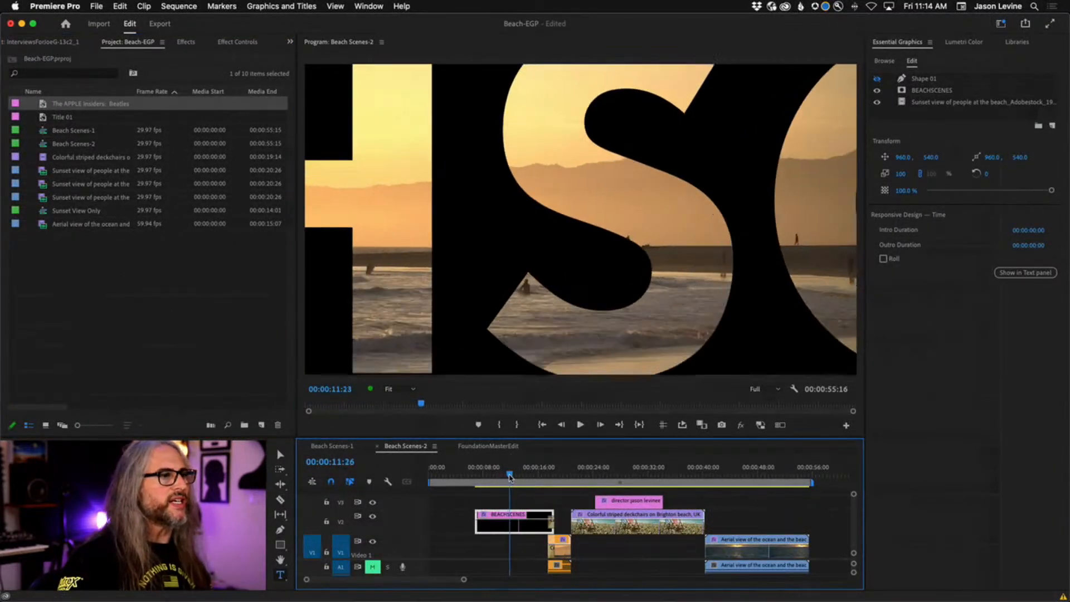
drag(509, 477, 483, 474)
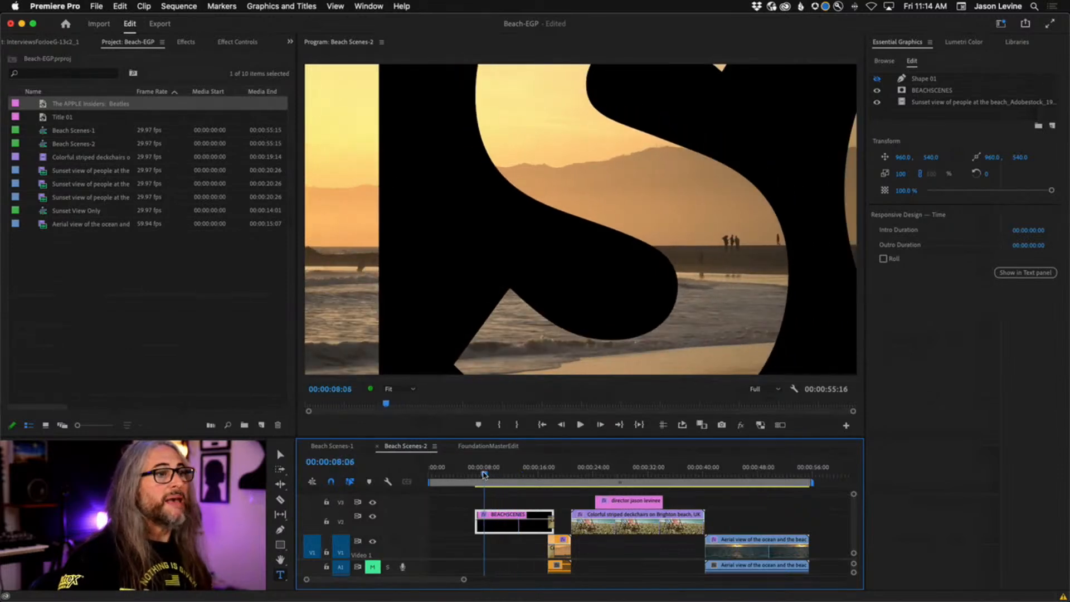
key(space)
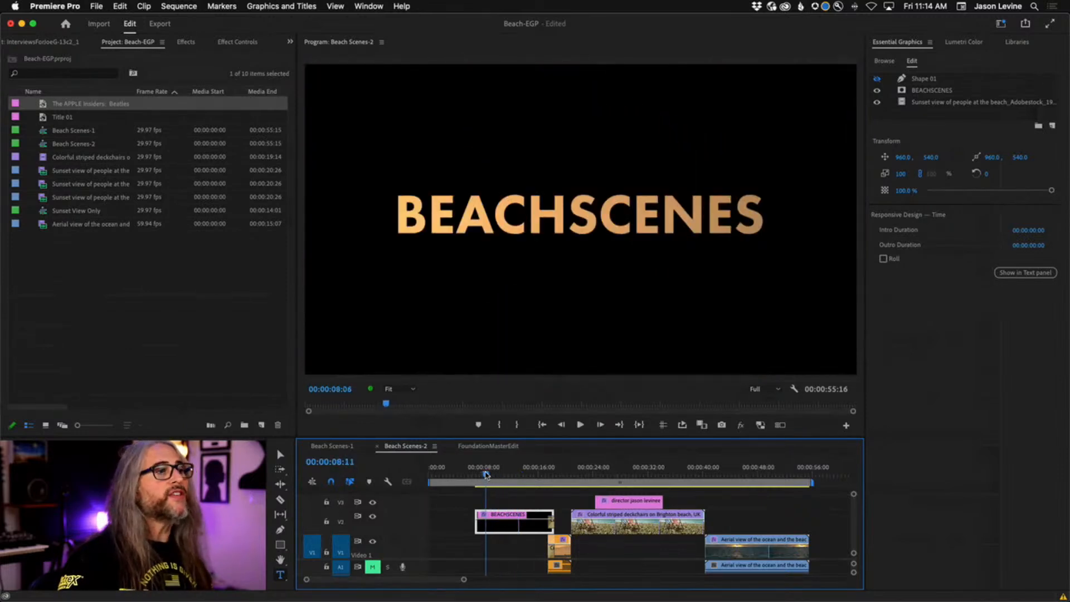
Upgrade the BEACHSCENES title to a source graphic and rename it 'Beach Mask Text'.
click(291, 5)
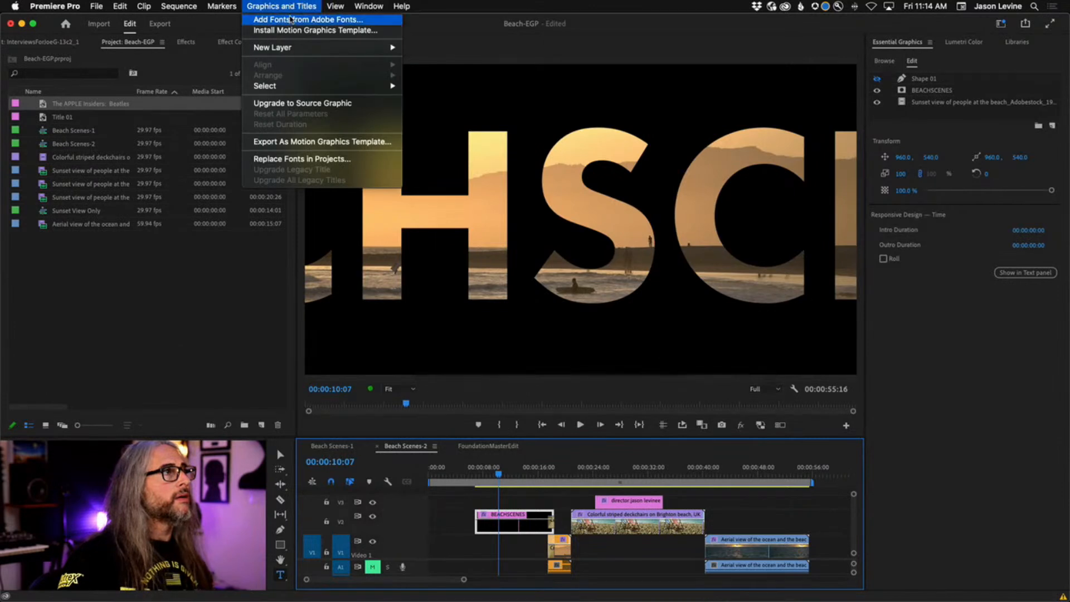
click(307, 104)
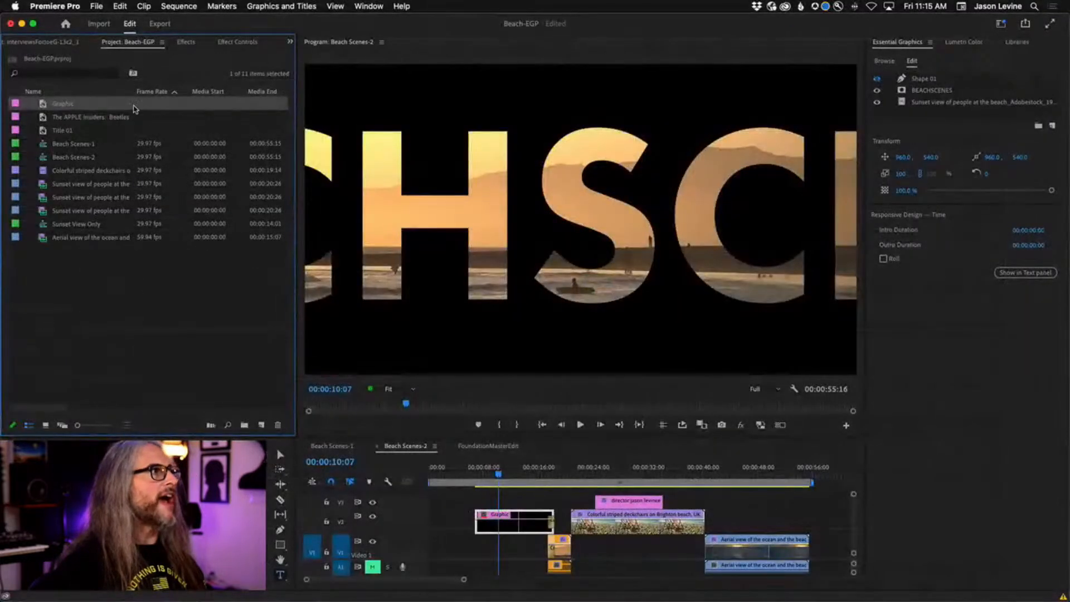
click(179, 107)
text(Beach Mas)
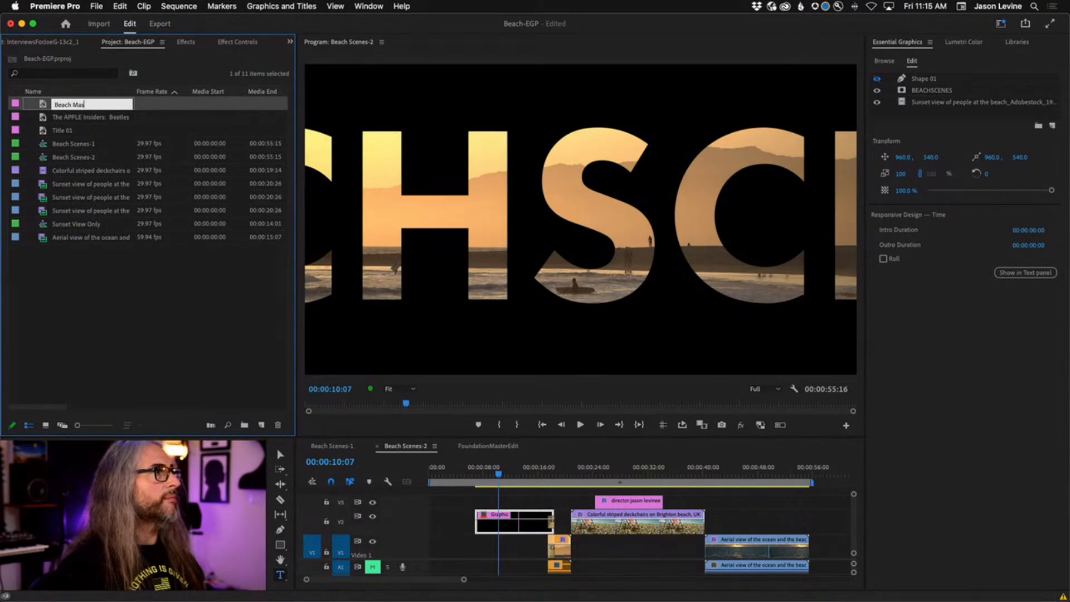
text(k Text)
Confirm the name Beach Mask Text and preview the masked title animation.
key(Tab)
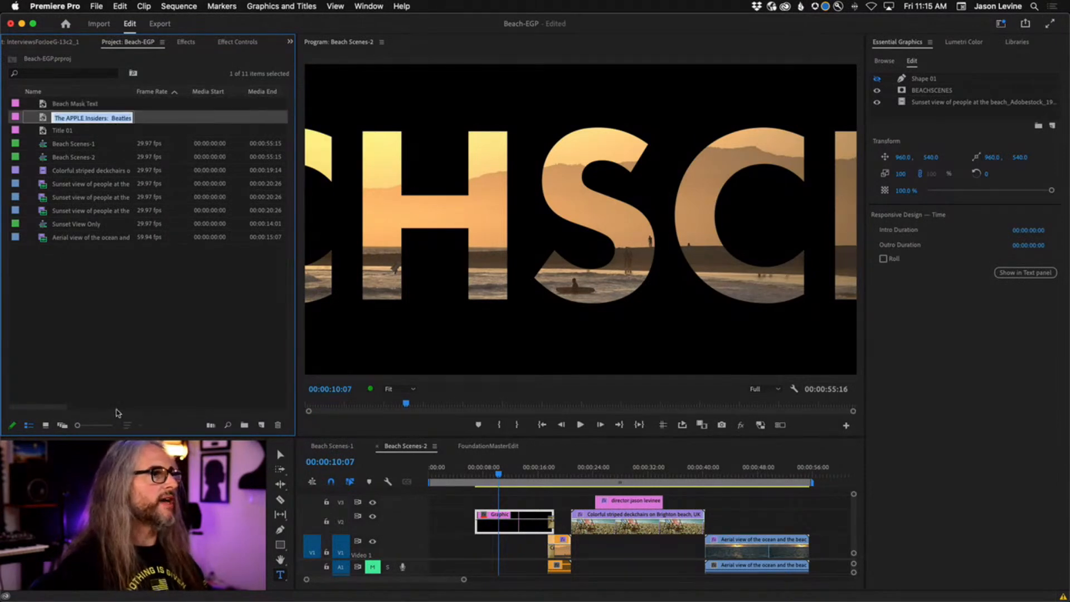
click(134, 309)
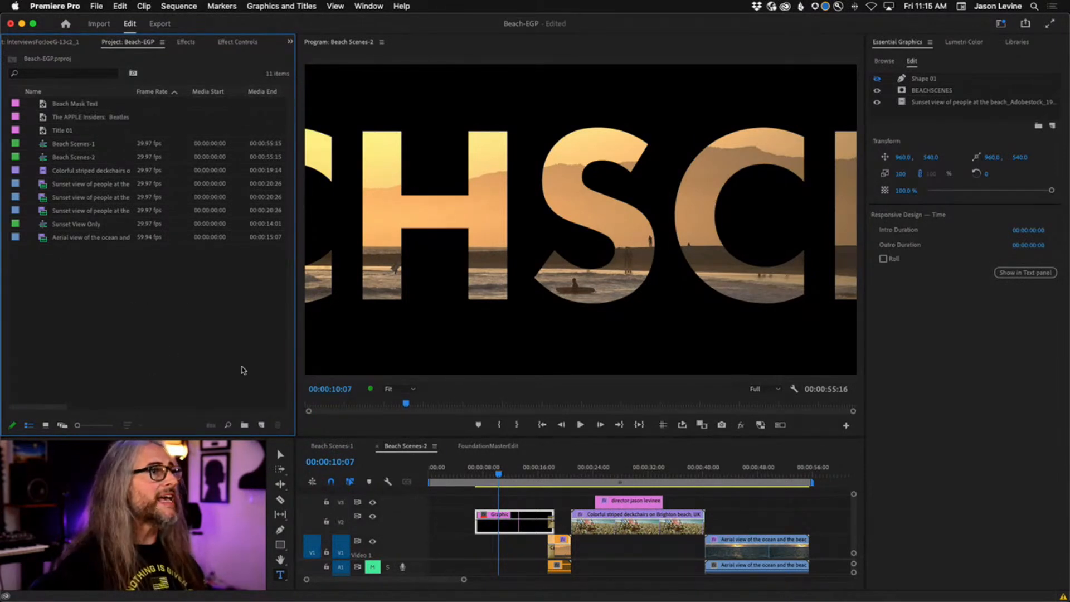
mouse_move(498, 475)
mouse_down()
mouse_move(742, 475)
mouse_move(500, 468)
mouse_up()
key(space)
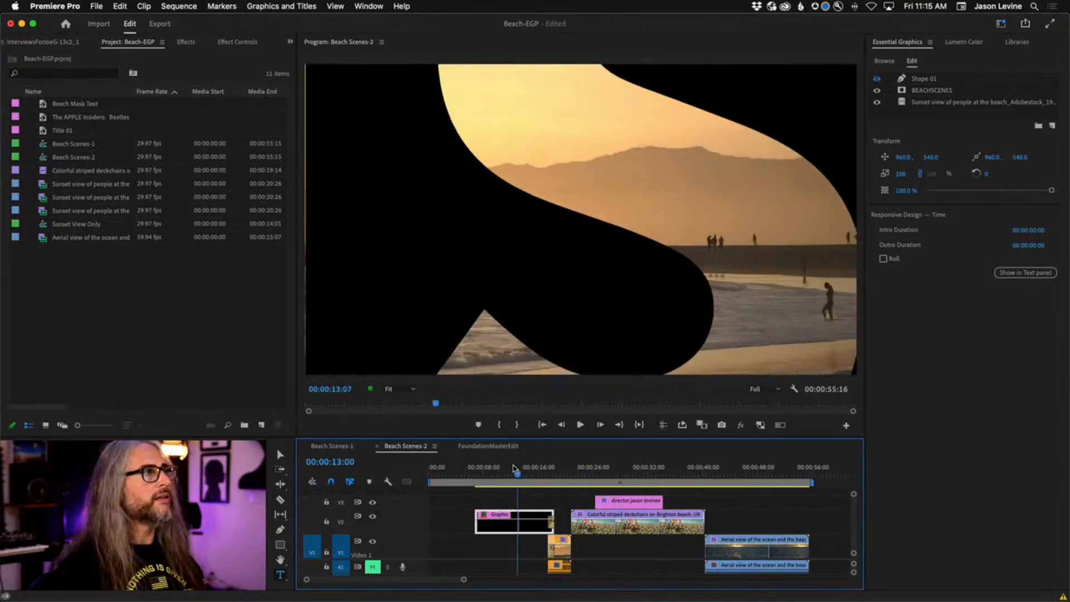
Place a second Beach Mask Text instance on V2 above the aerial ocean clip.
click(43, 107)
drag(45, 106, 750, 481)
click(741, 478)
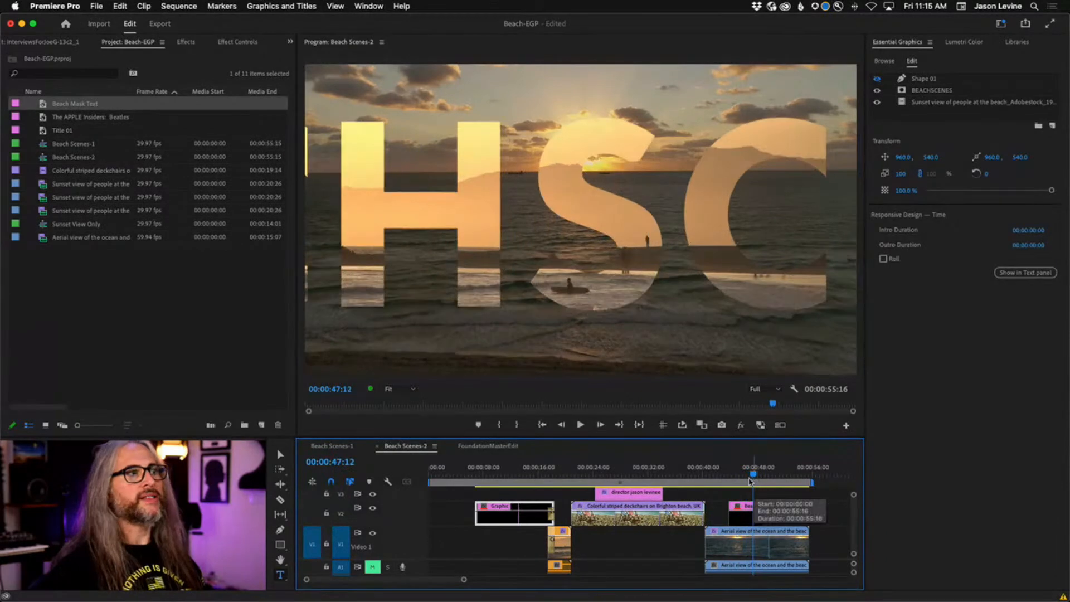
mouse_move(523, 478)
mouse_down()
mouse_move(496, 479)
mouse_move(508, 478)
mouse_up()
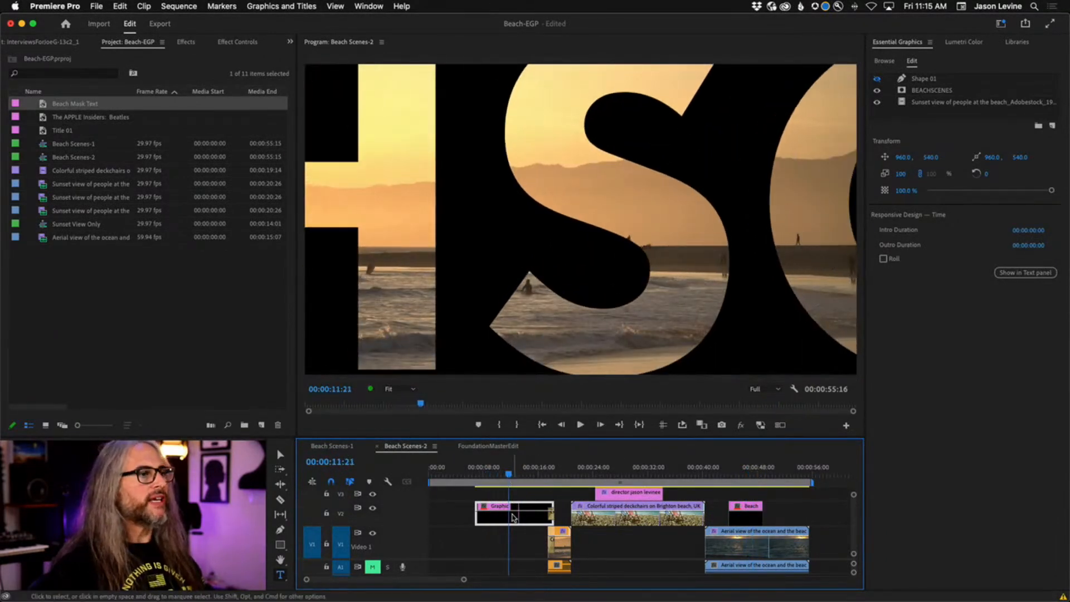
Export the graphic as a Motion Graphics Template and begin editing the Beach-EGP name.
click(271, 6)
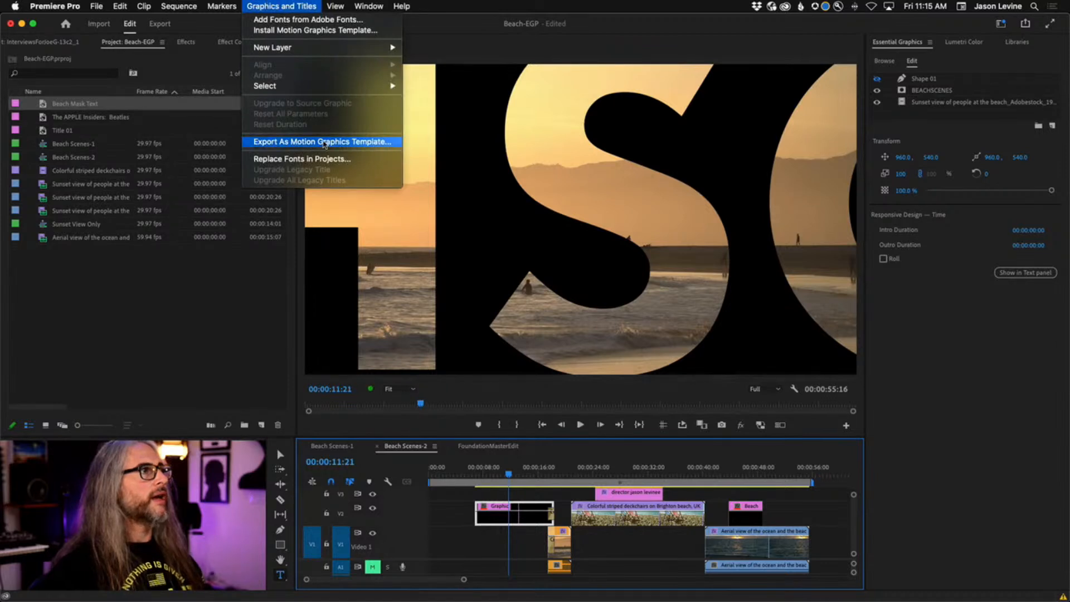
click(355, 142)
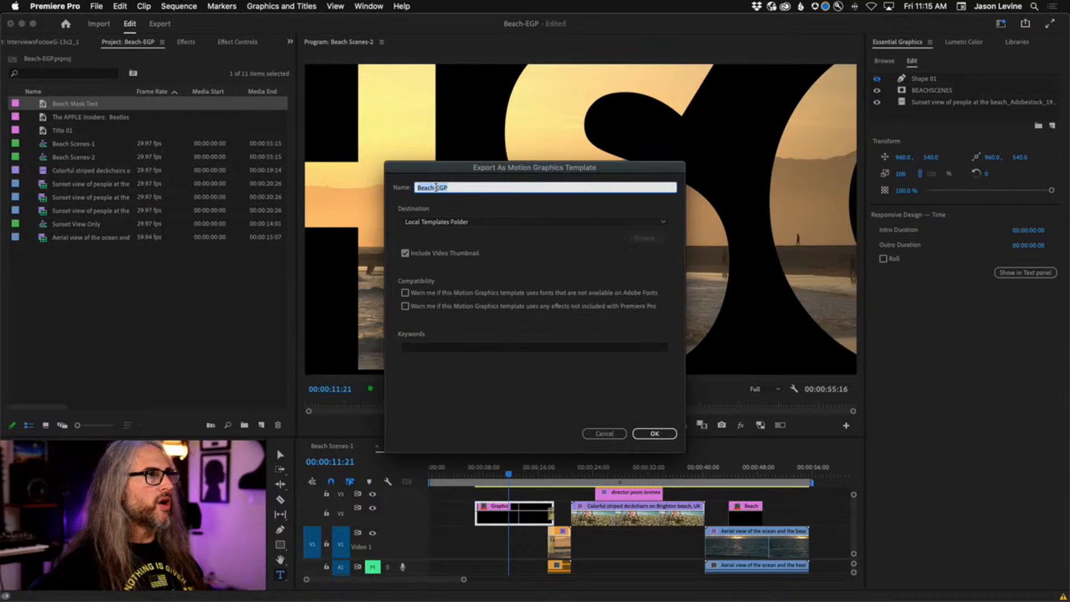
click(437, 188)
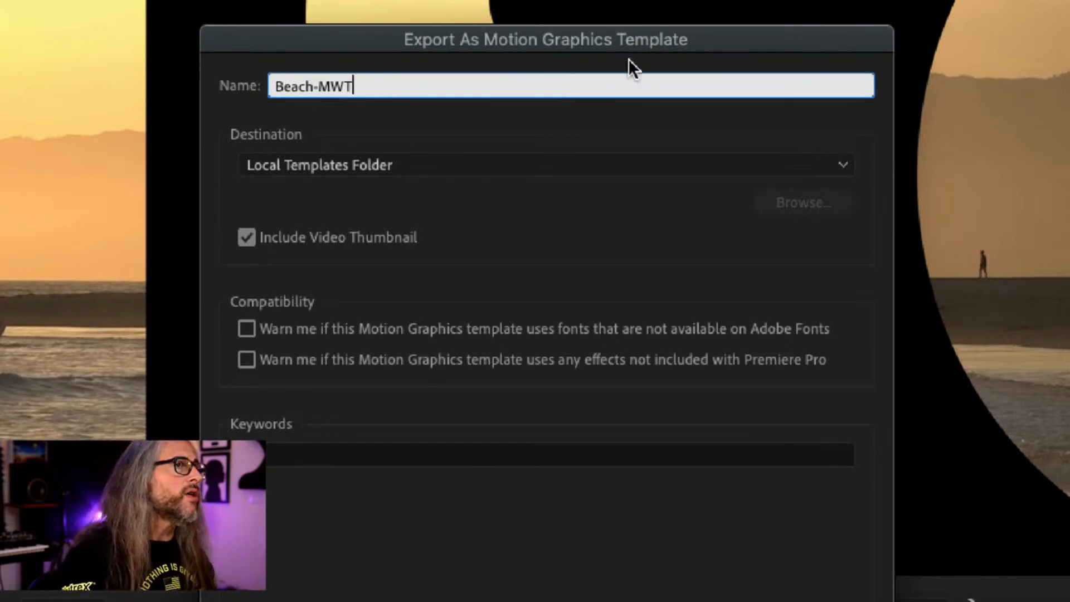
Set the destination to the personal Creative Cloud library and export Beach-MWT.
click(457, 173)
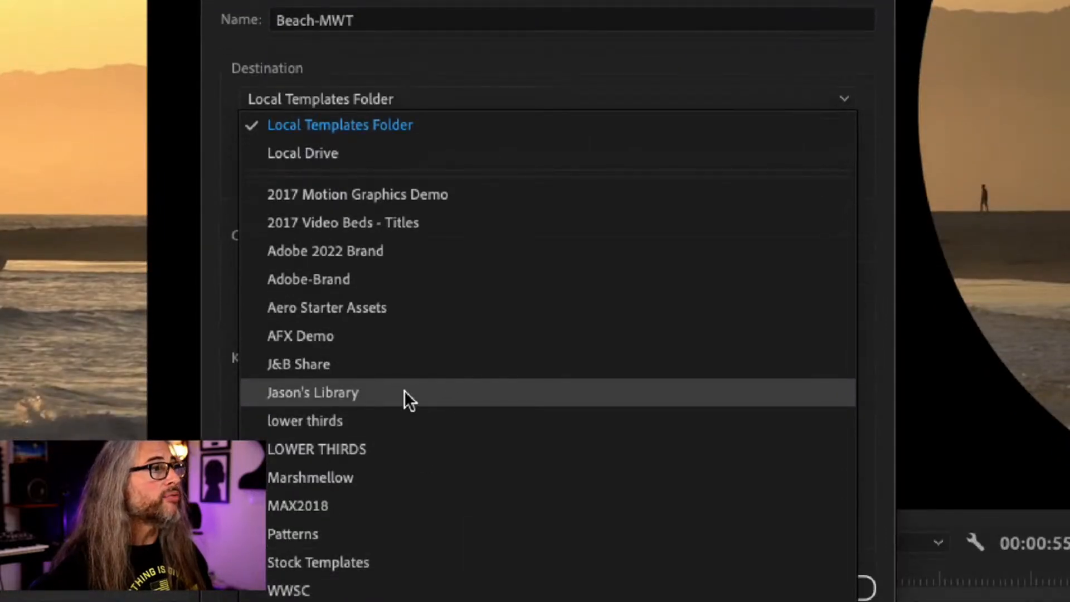
click(448, 390)
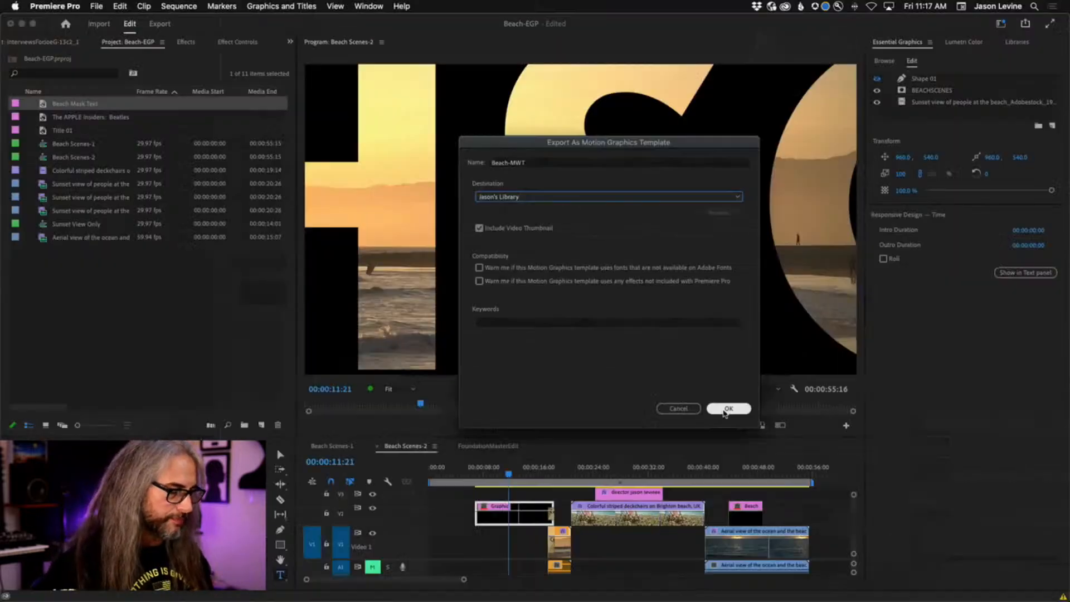
click(820, 492)
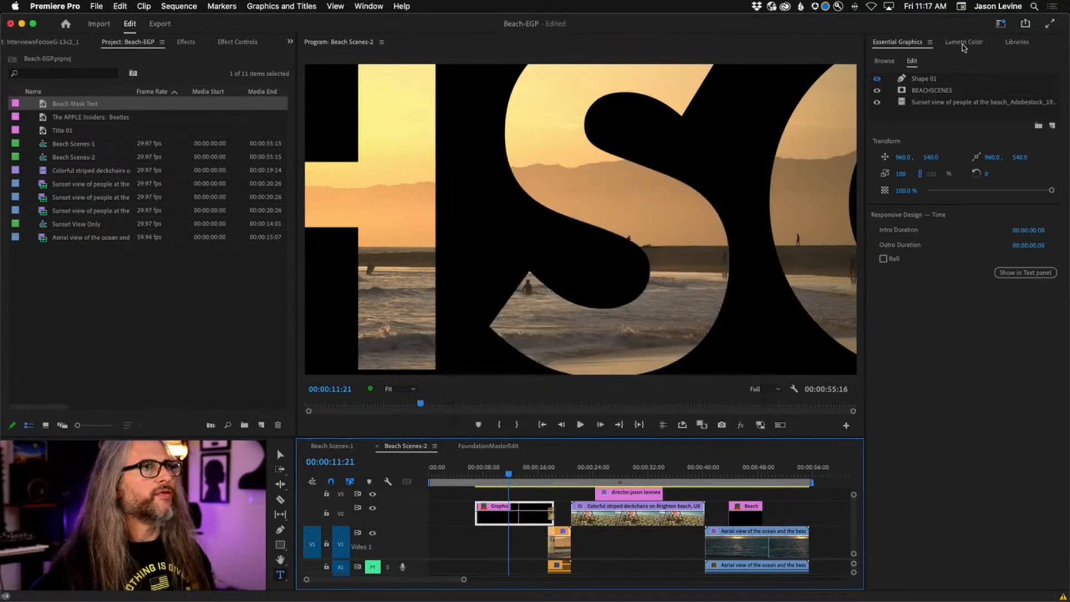
Browse Essential Graphics templates from the library only, clearing the 'credits' search.
click(1016, 44)
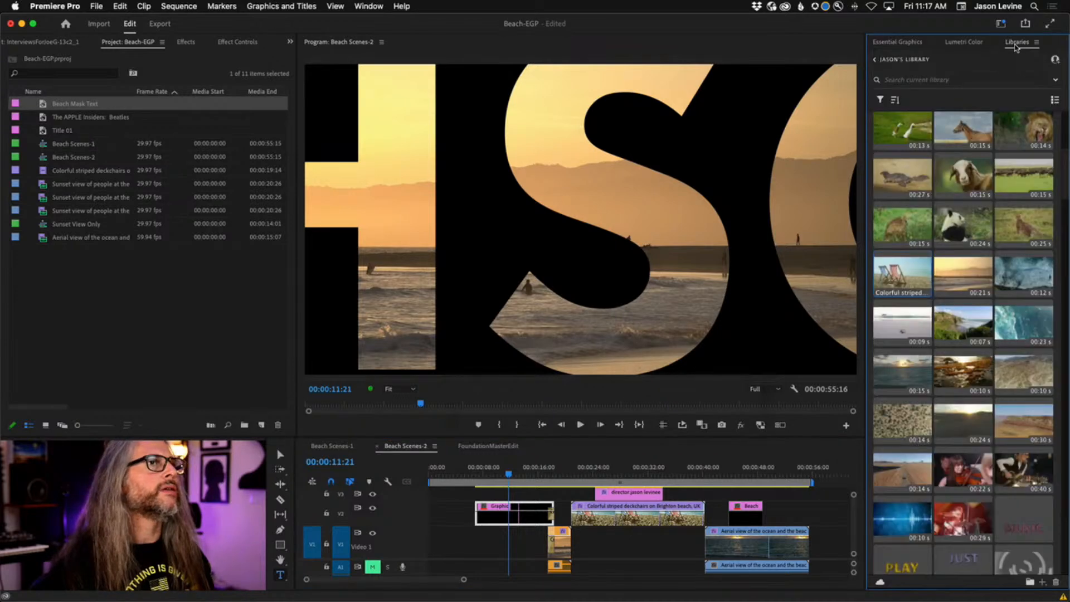
click(901, 44)
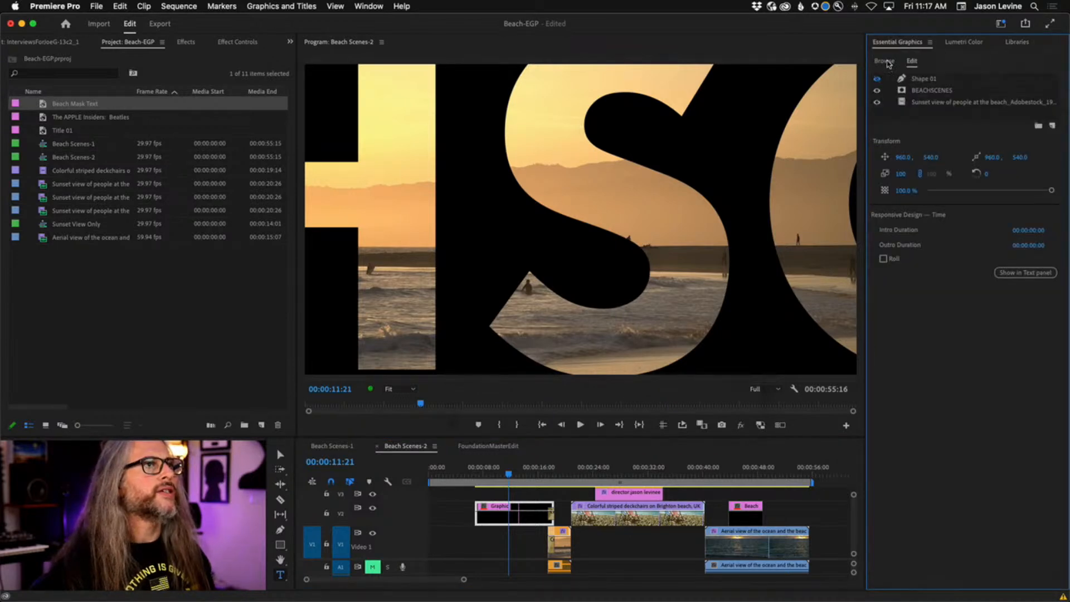
click(886, 62)
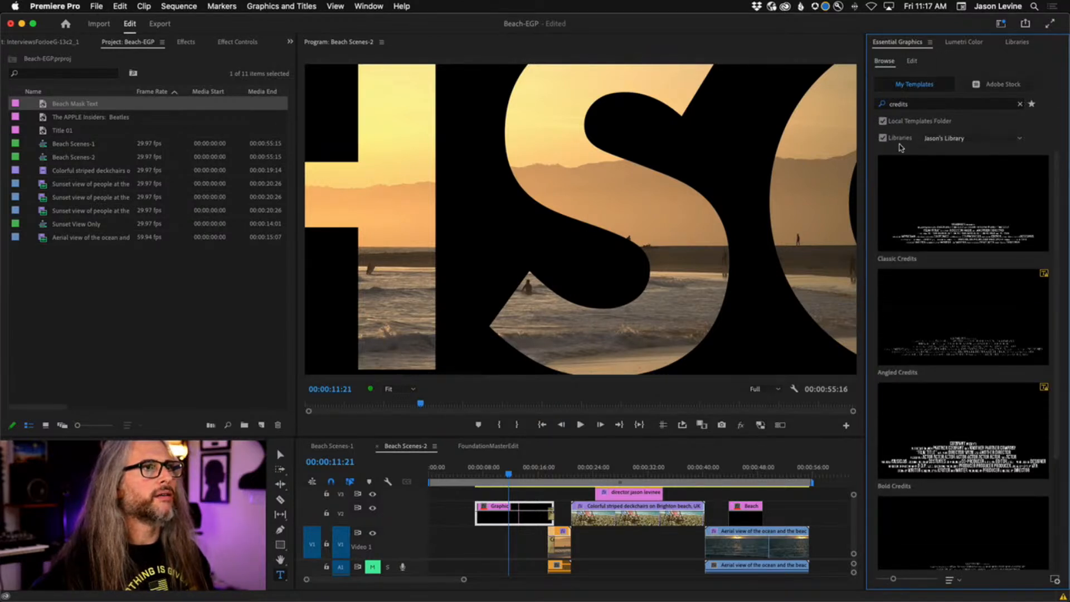
click(883, 121)
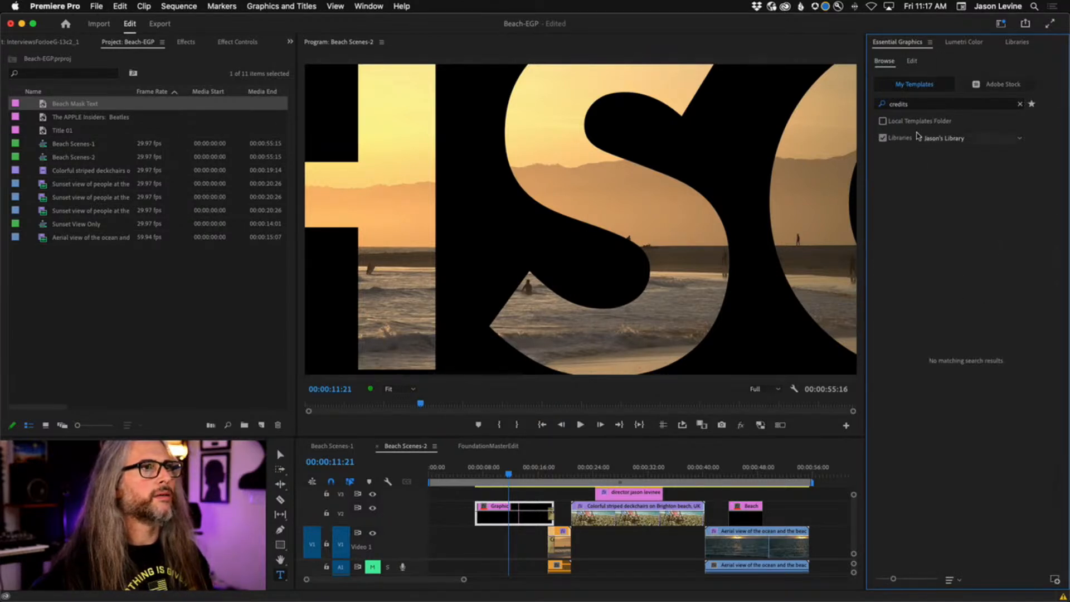
click(1020, 104)
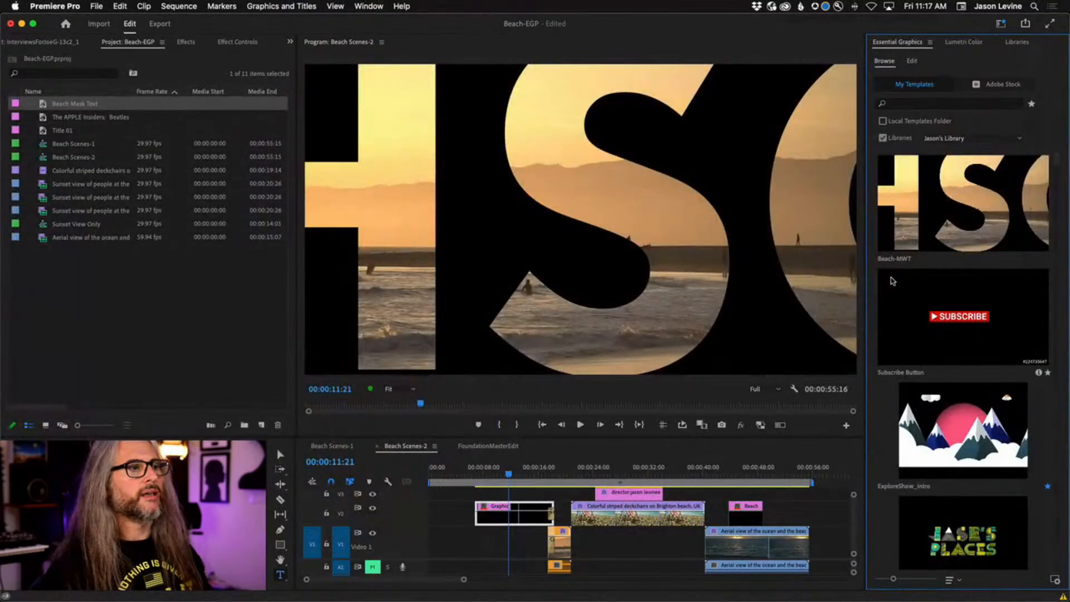
Add Beach-MWT to V3, delete the BEACHSCENES clip, then switch to FoundationMasterEdit.
drag(947, 257, 753, 493)
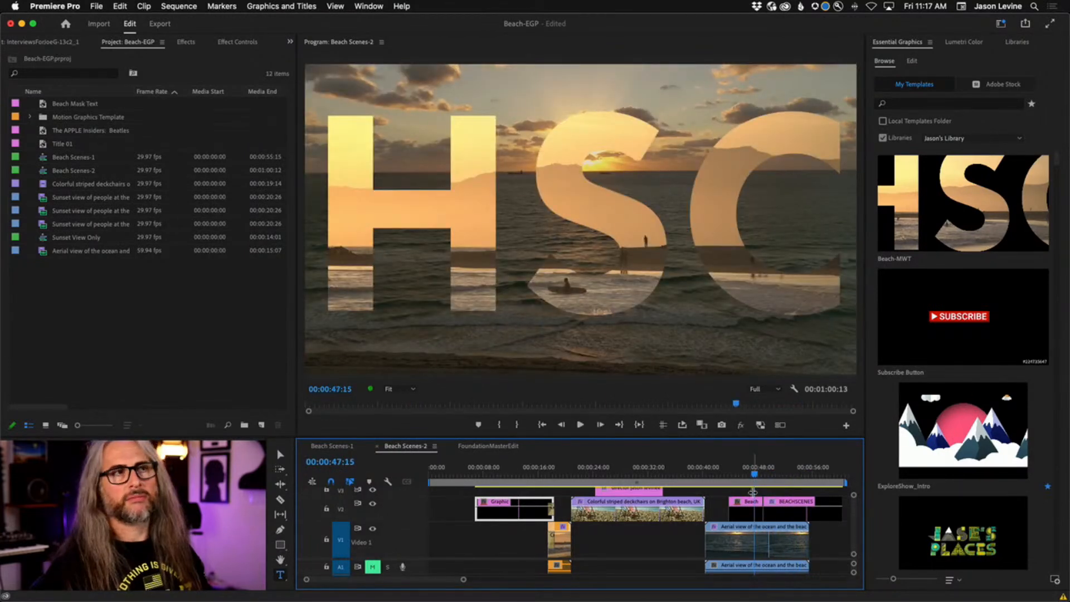
click(776, 511)
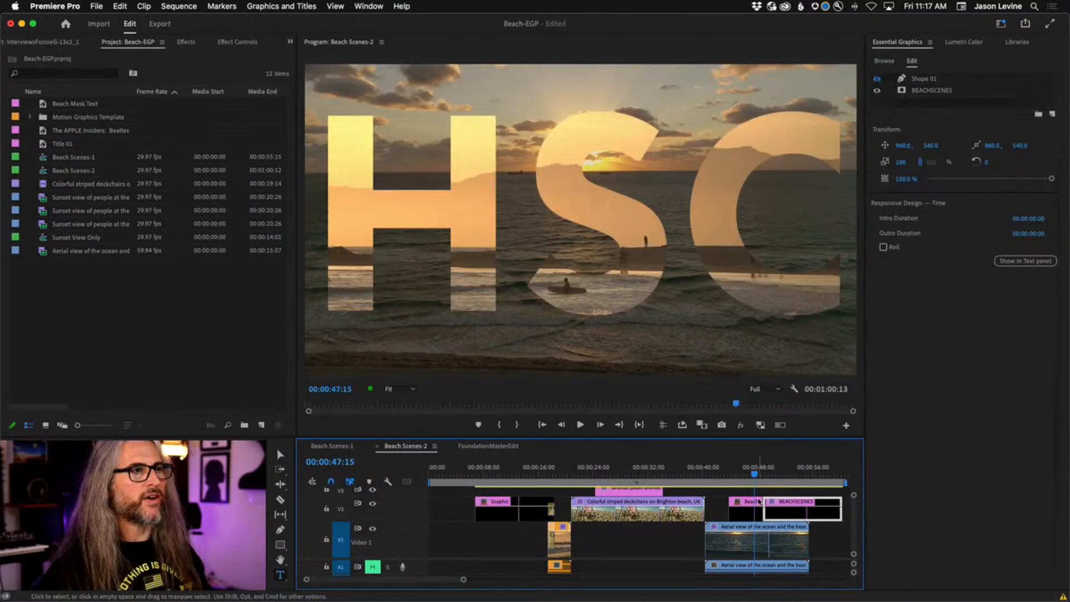
key(Delete)
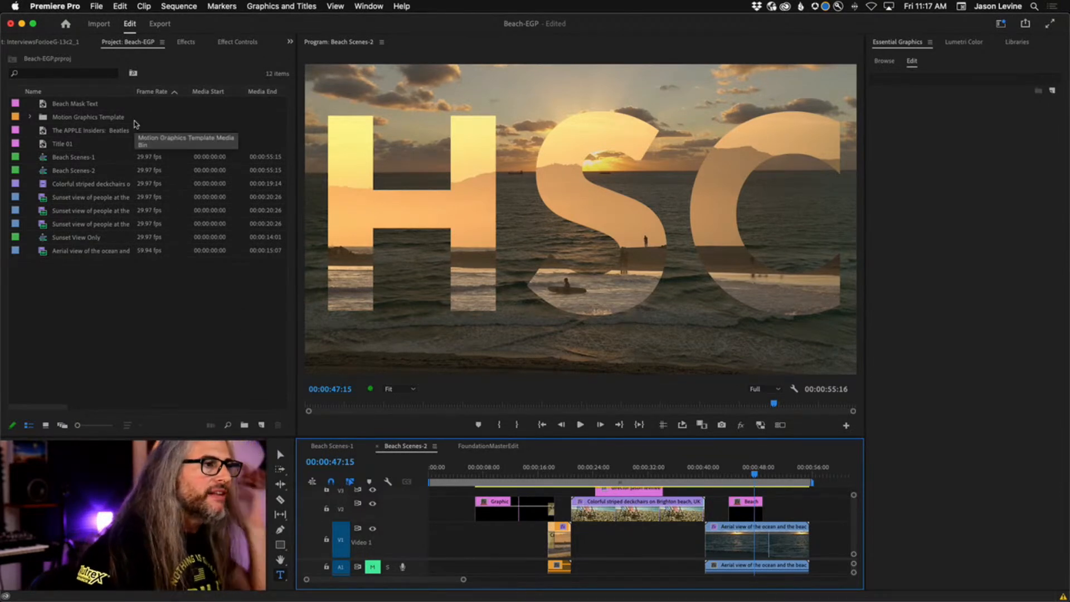
click(477, 445)
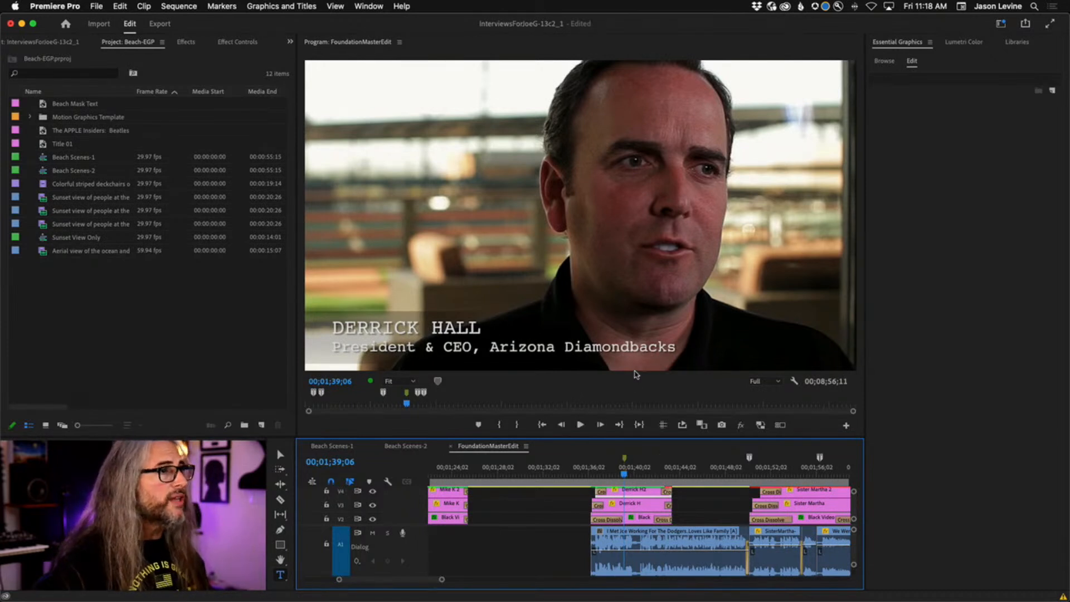
Select twelve legacy titles starting at 2012 Legacy and open the Graphics and Titles menu.
mouse_move(612, 474)
mouse_down()
mouse_move(588, 475)
mouse_move(617, 475)
mouse_up()
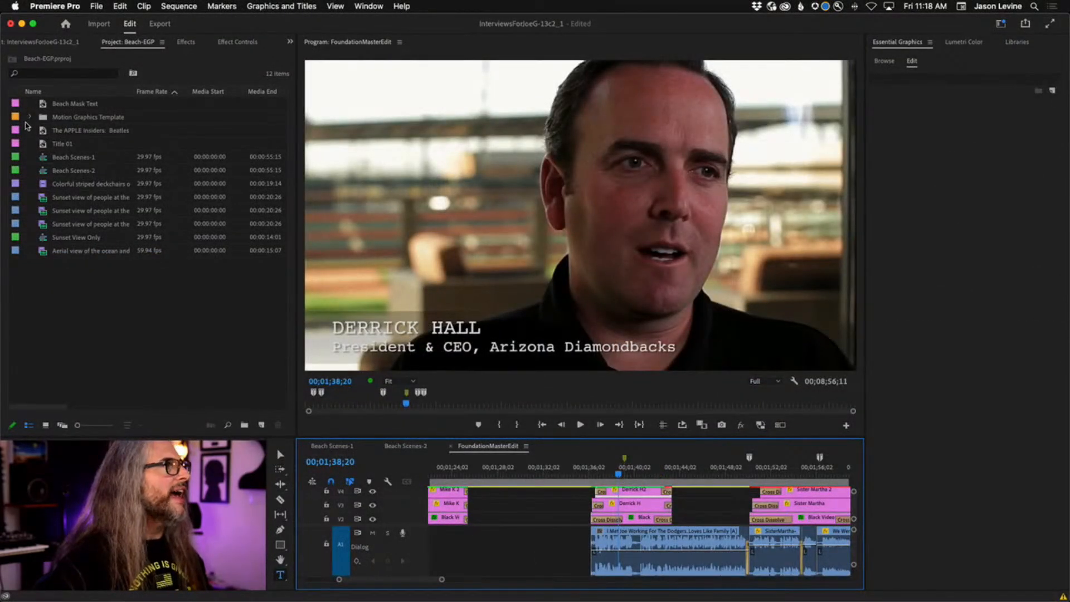
click(47, 45)
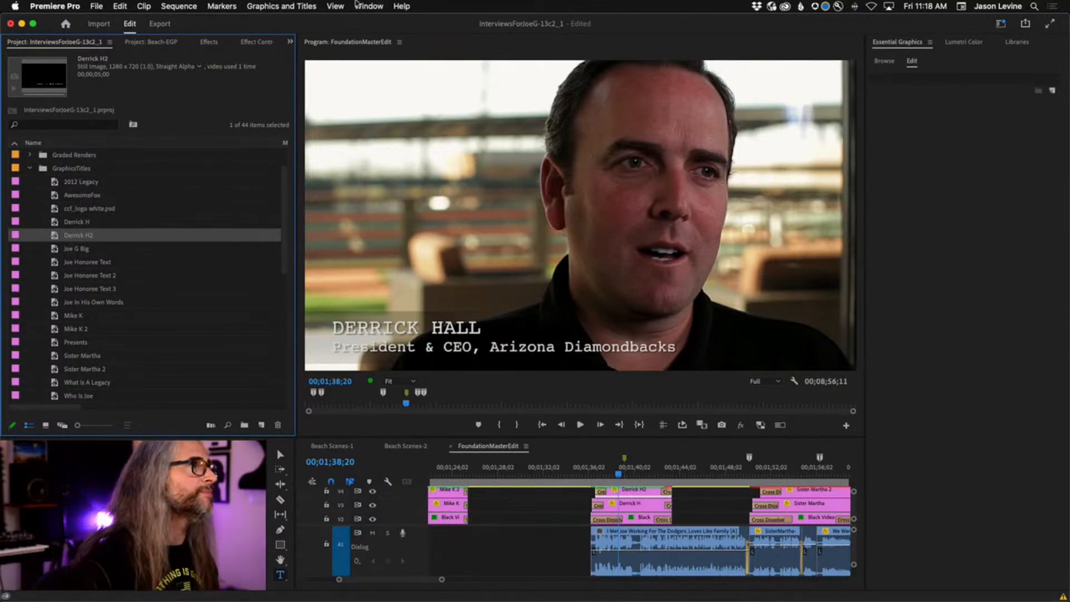
click(168, 182)
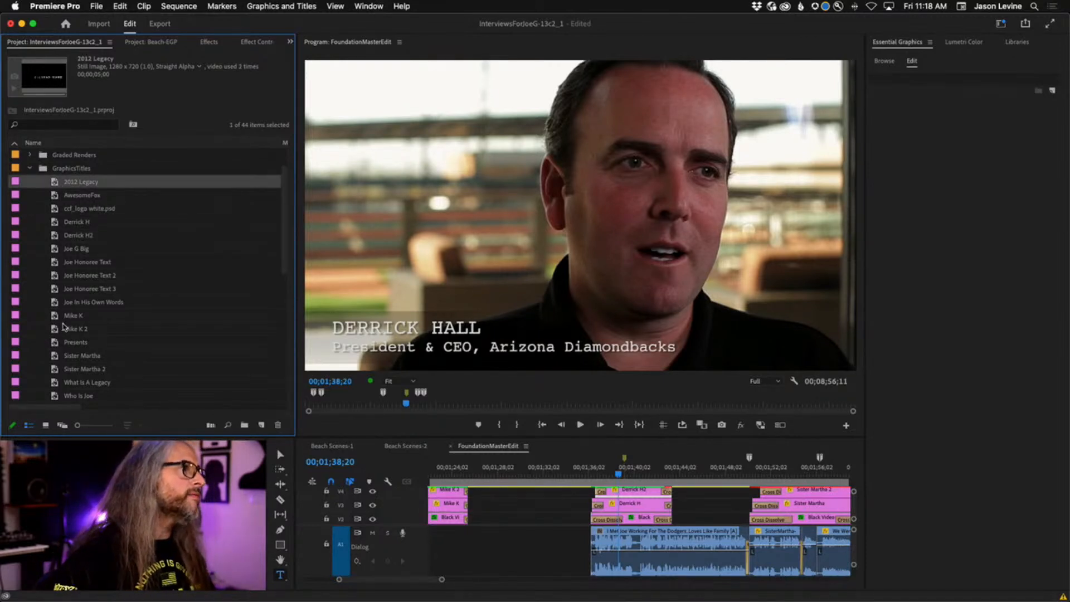
shift+click(167, 329)
click(281, 6)
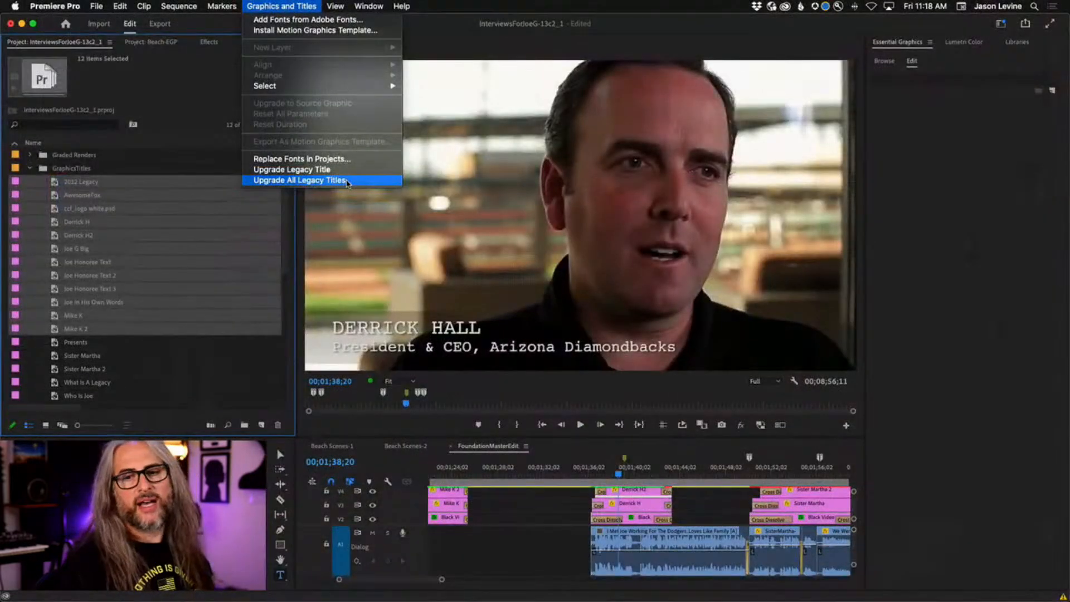
Close the Graphics and Titles menu without upgrading any legacy titles.
click(267, 3)
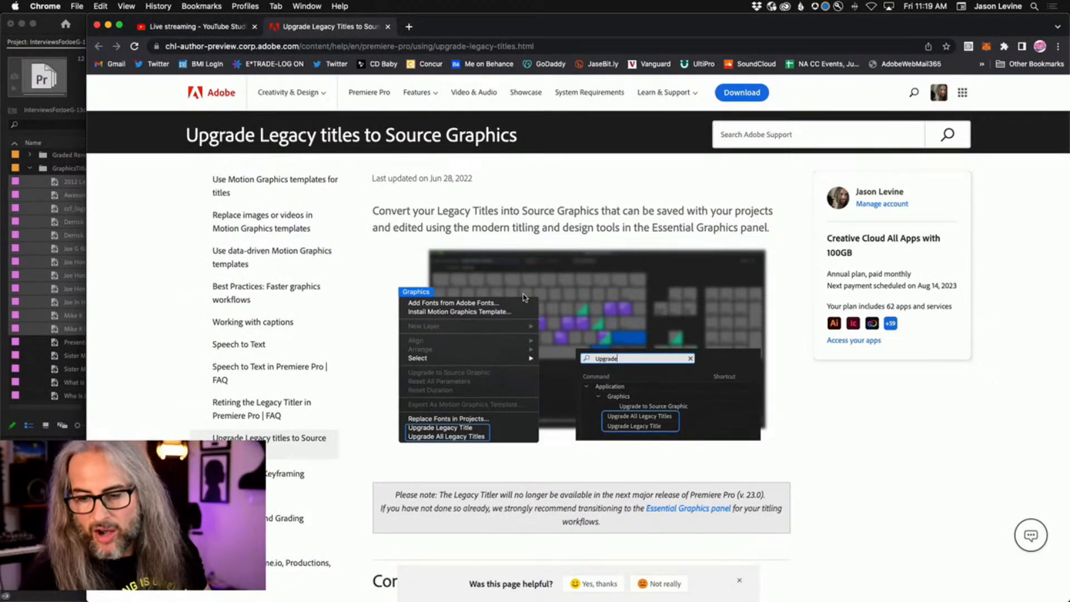
Scroll the help article down to the steps for upgrading one or all legacy titles.
scroll(532, 316, down, 10)
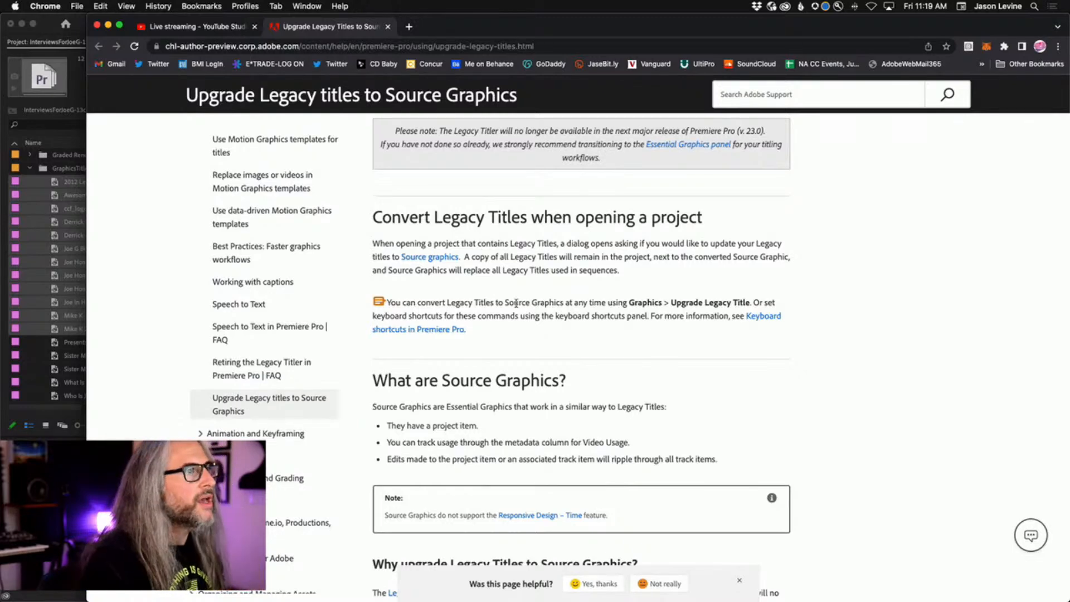
scroll(461, 276, down, 4)
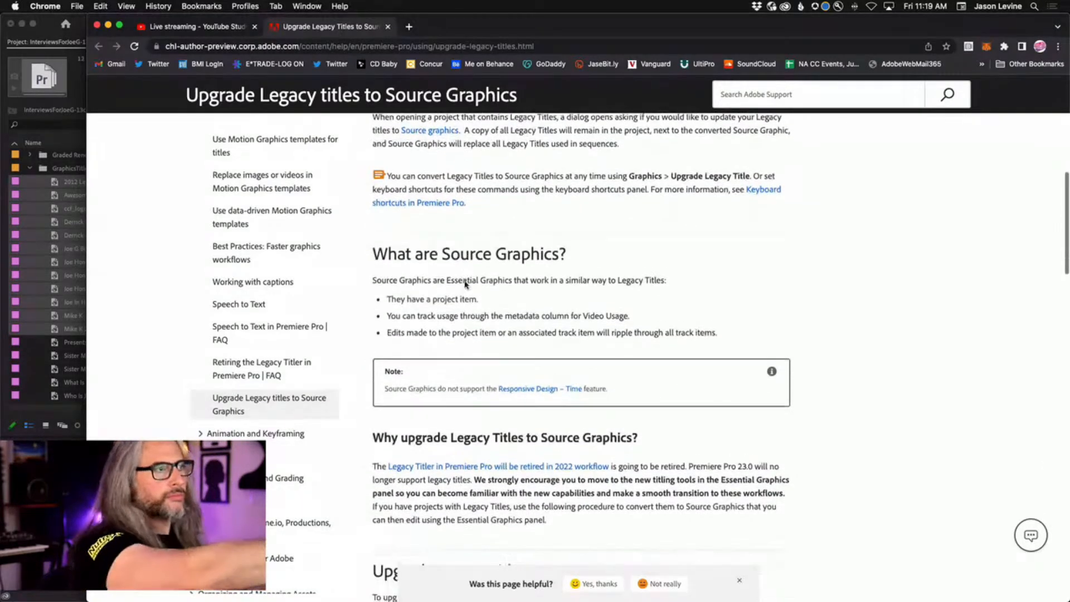
scroll(465, 287, down, 1)
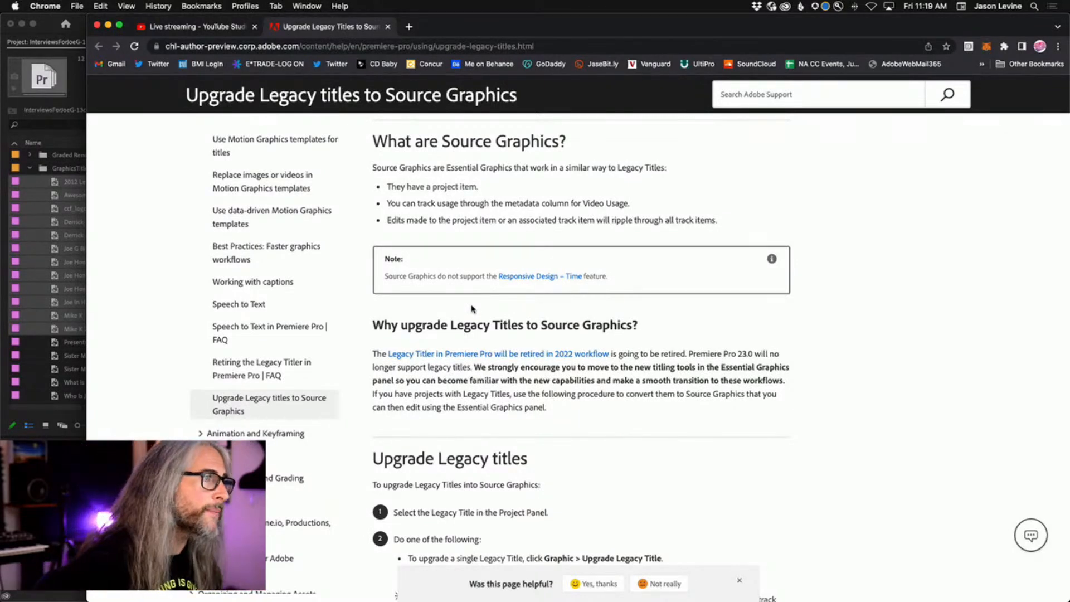
scroll(471, 307, down, 5)
scroll(481, 295, down, 3)
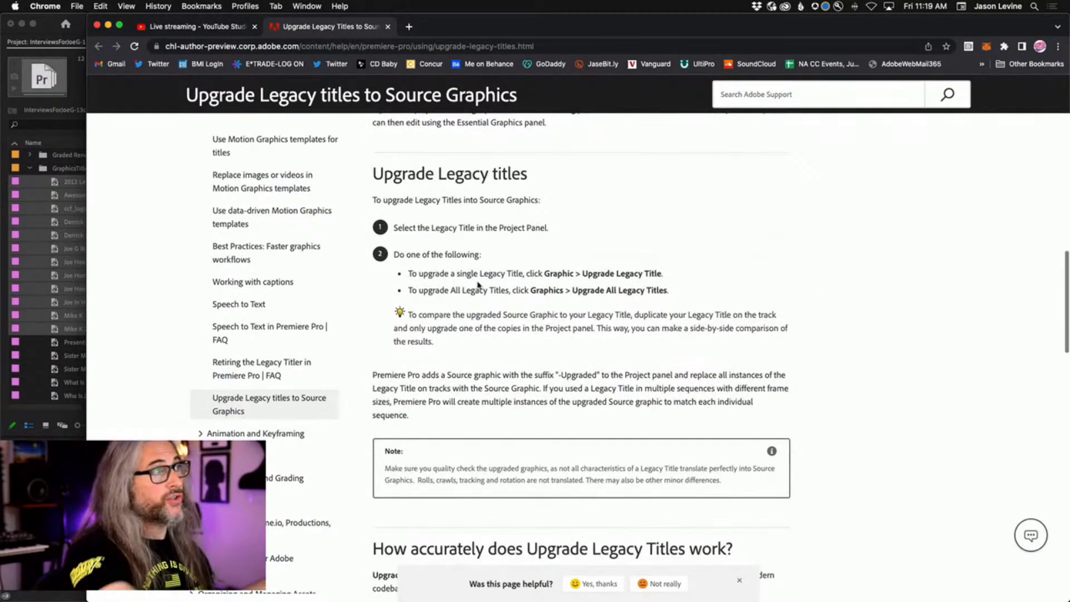
scroll(468, 282, down, 1)
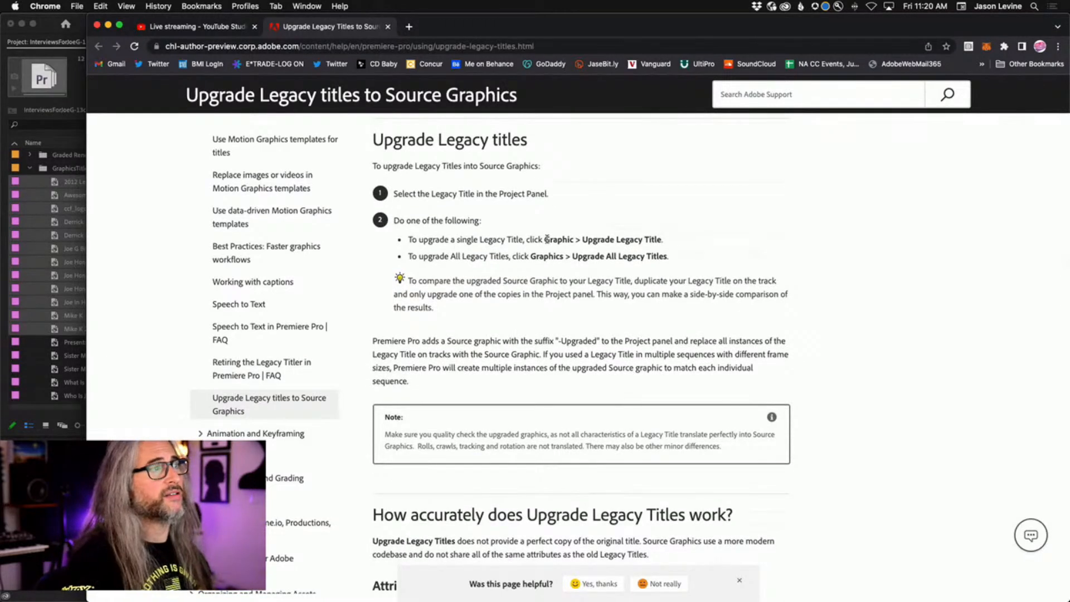
Show the Layer settings list under 'Attributes that will be converted'.
drag(544, 240, 659, 248)
click(535, 276)
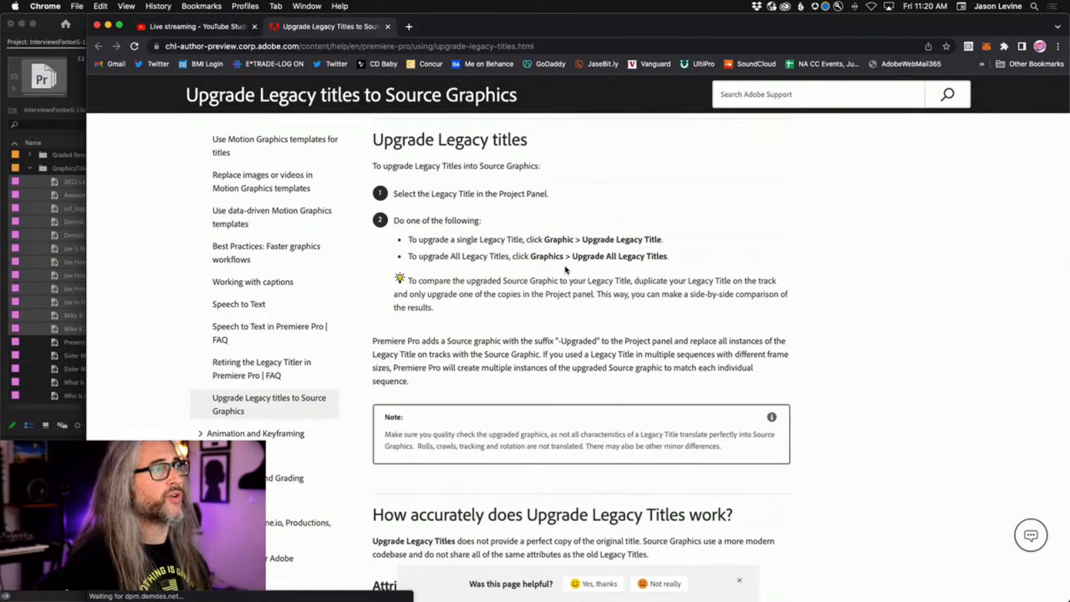
scroll(529, 285, down, 3)
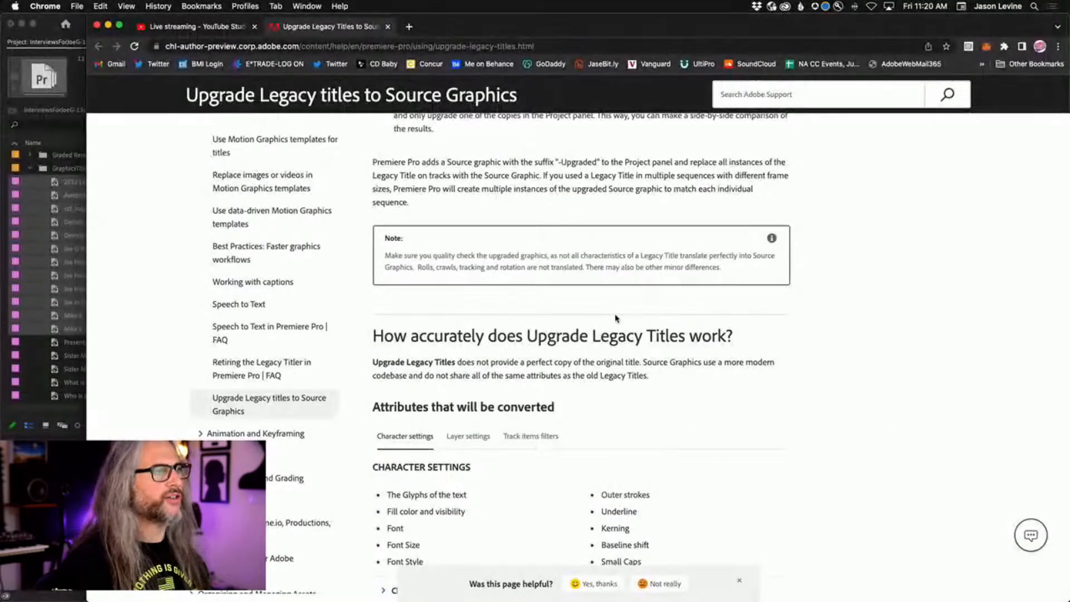
scroll(516, 489, down, 5)
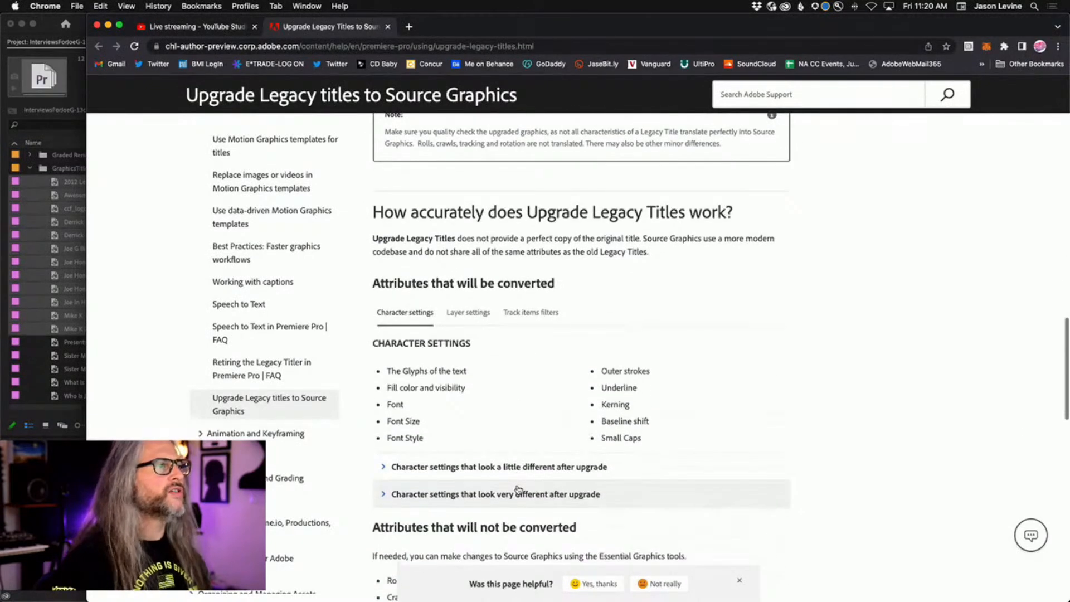
scroll(517, 490, down, 2)
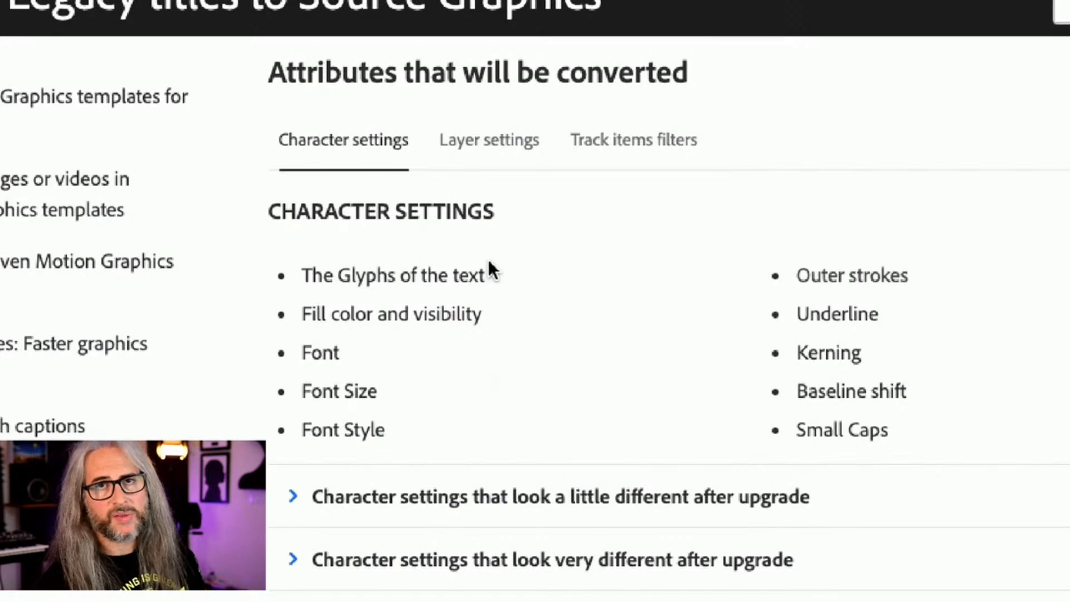
click(494, 150)
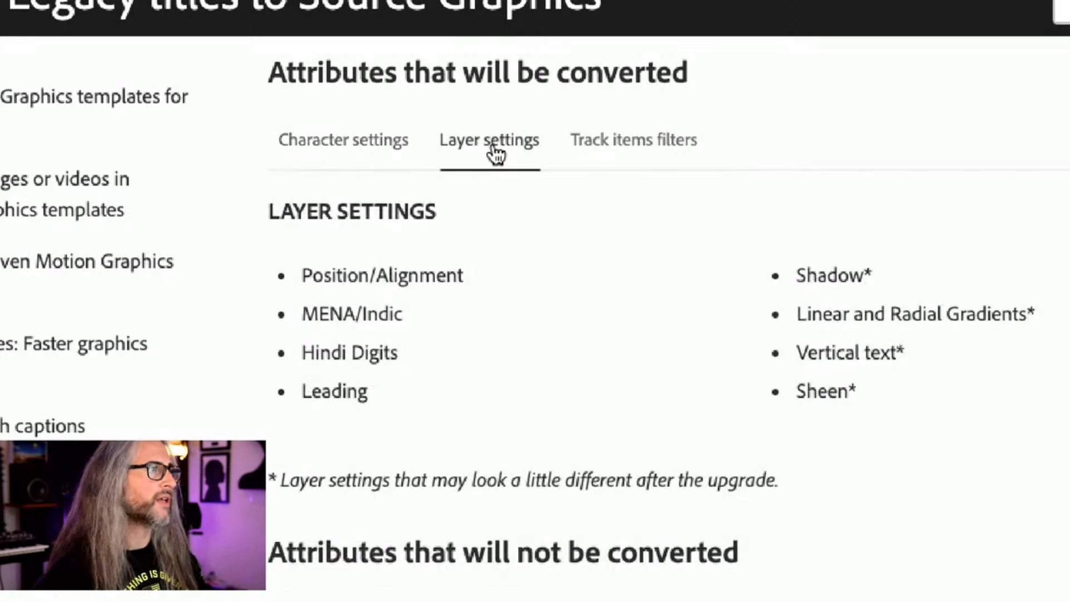